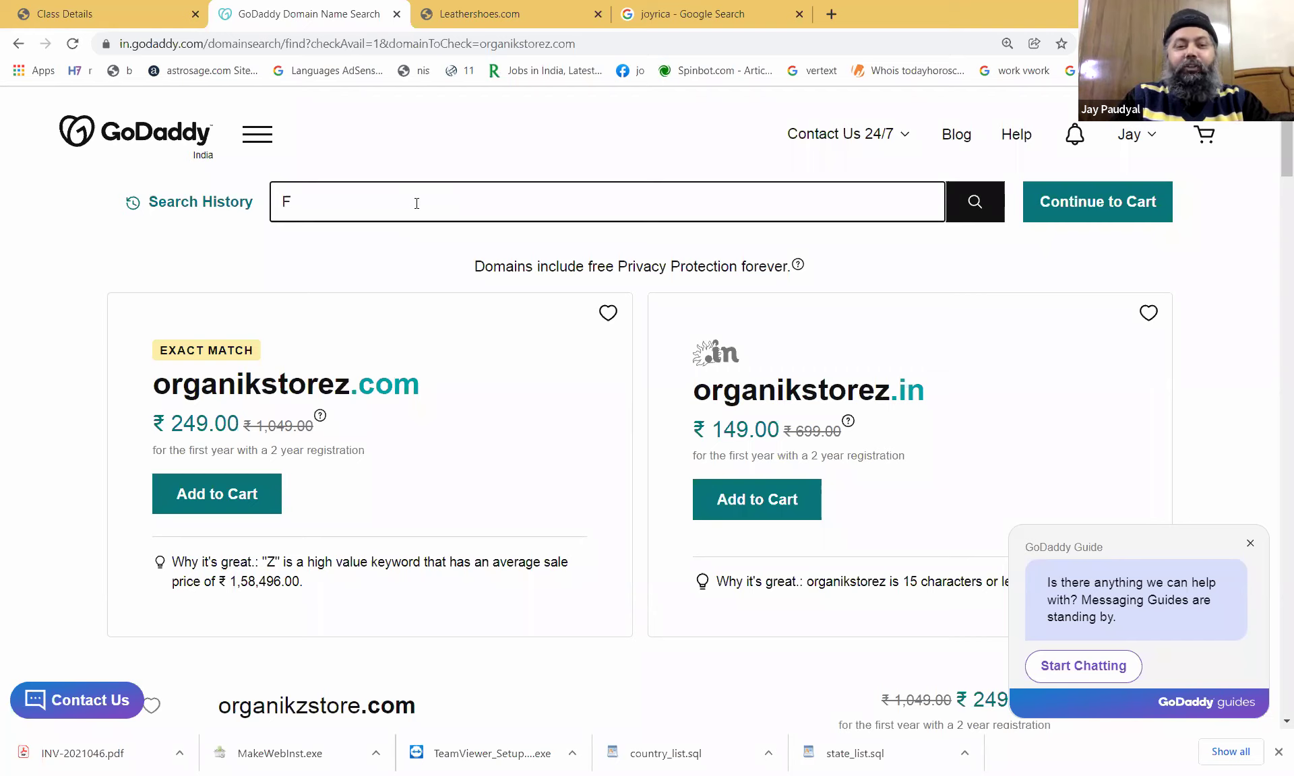
type("z")
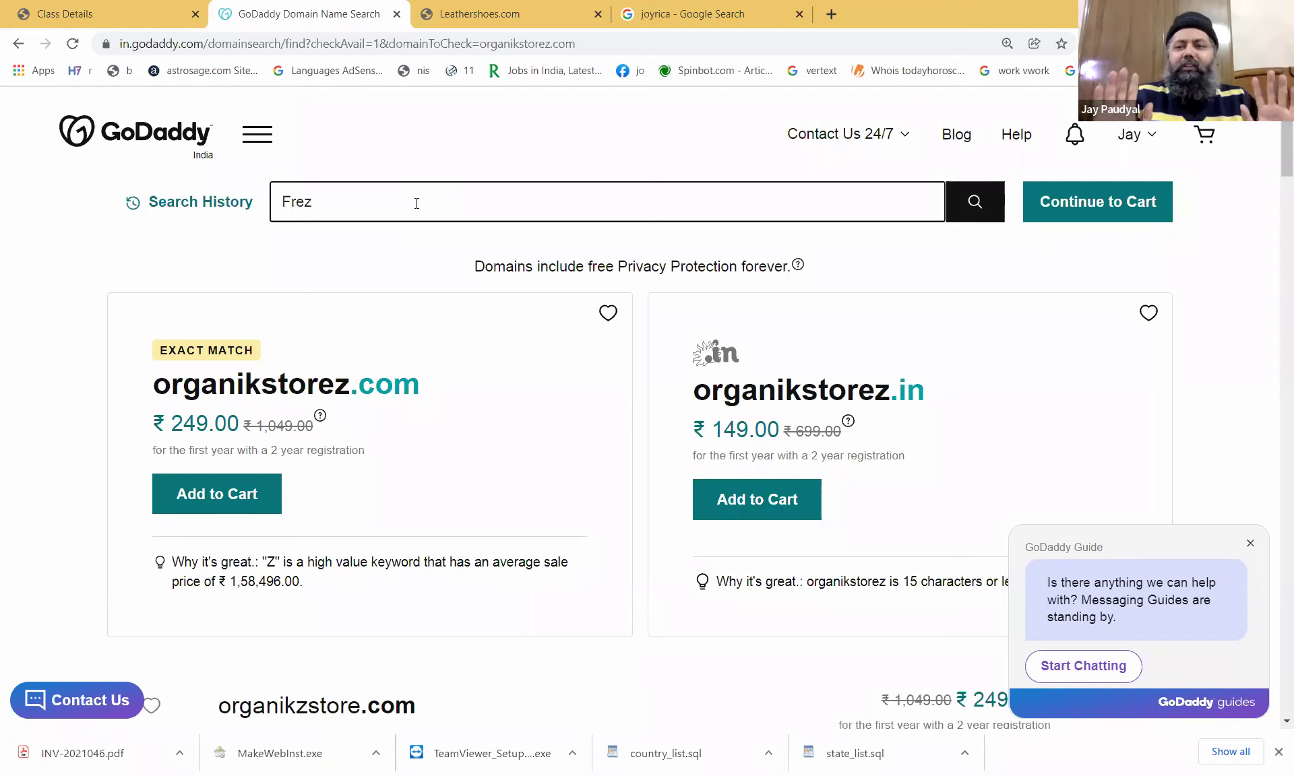
key("BackSpace")
key("BackSpace")
key("BackSpace")
key("BackSpace")
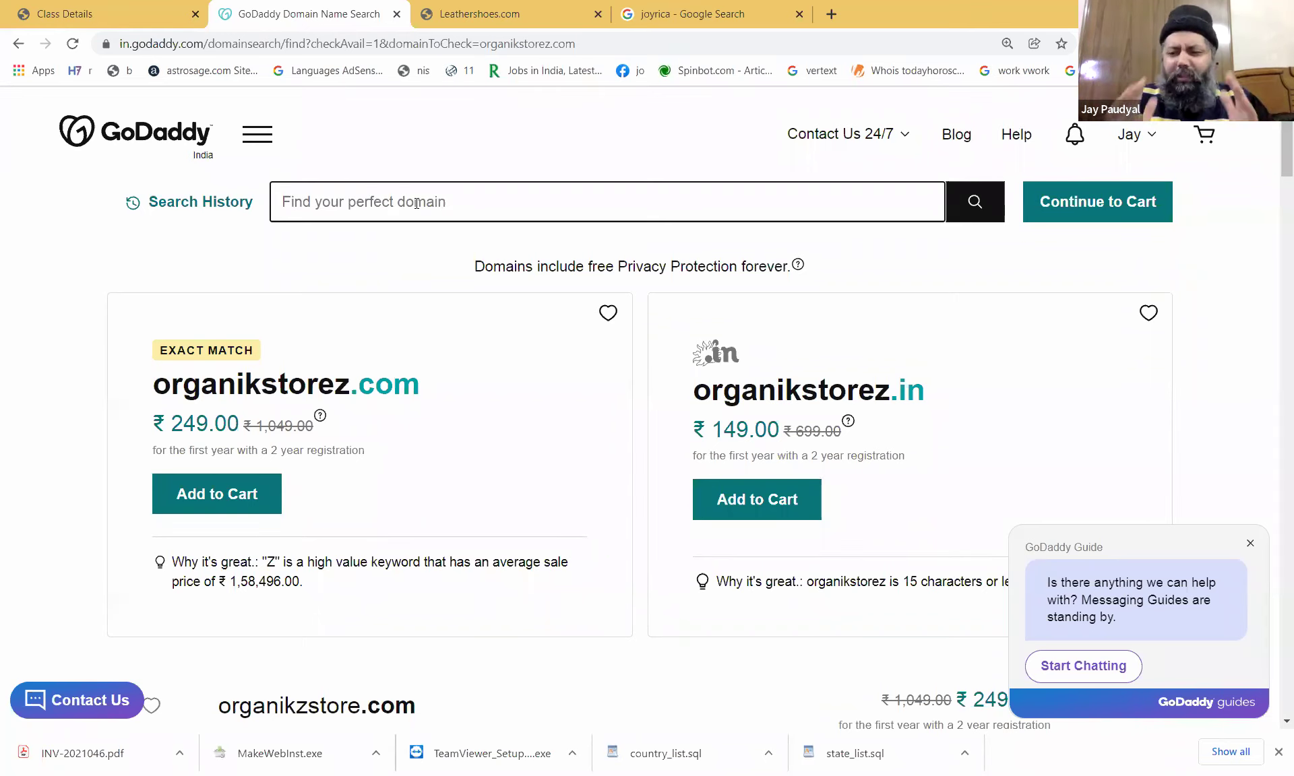
type("grofers")
key("BackSpace")
key("BackSpace")
key("BackSpace")
key("BackSpace")
key("BackSpace")
key("BackSpace")
key("BackSpace")
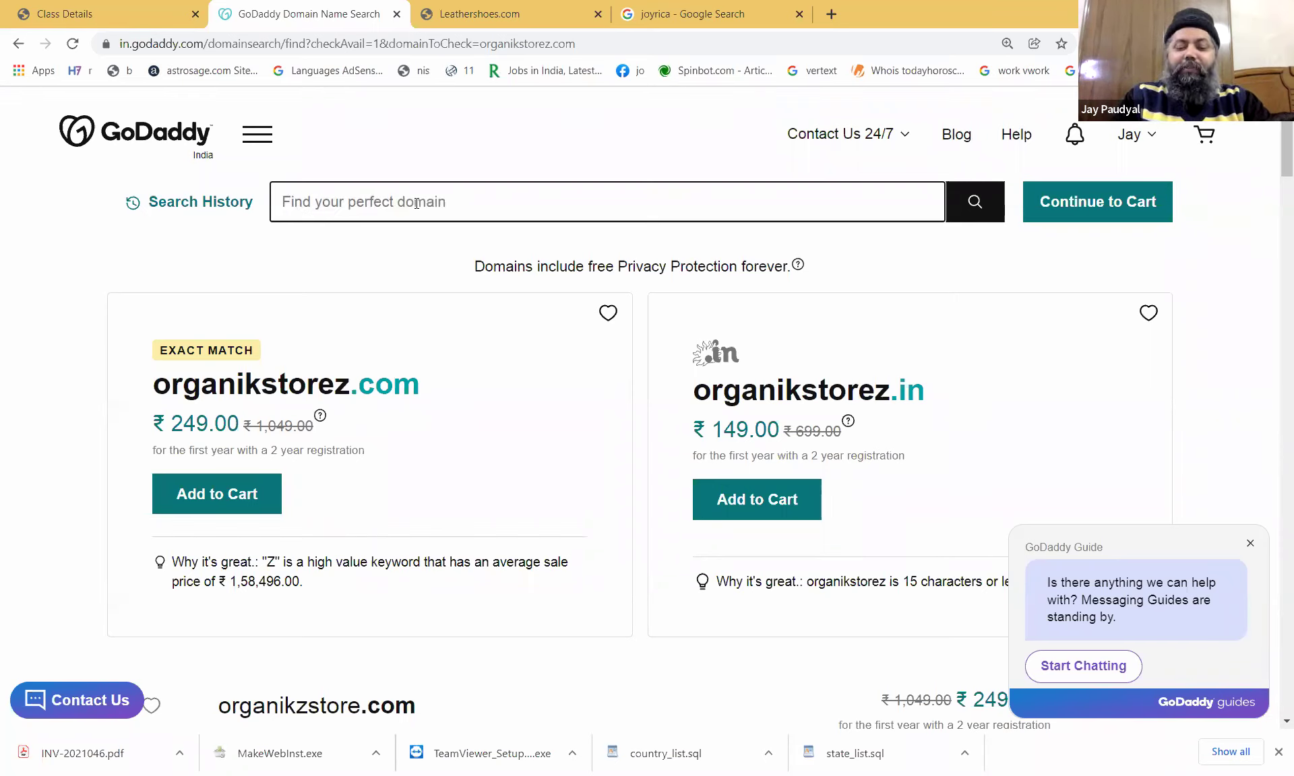
type("blinkit")
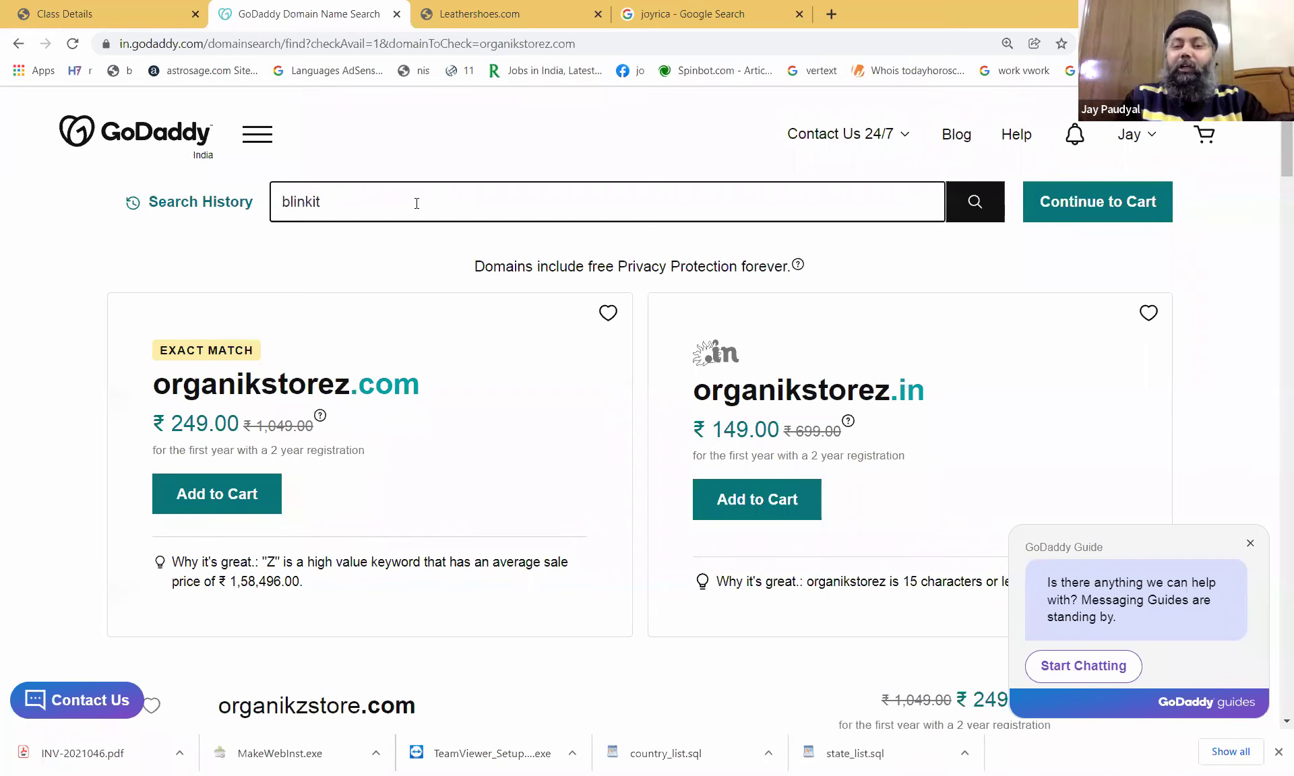
key("ctrl+a")
type("swiggy")
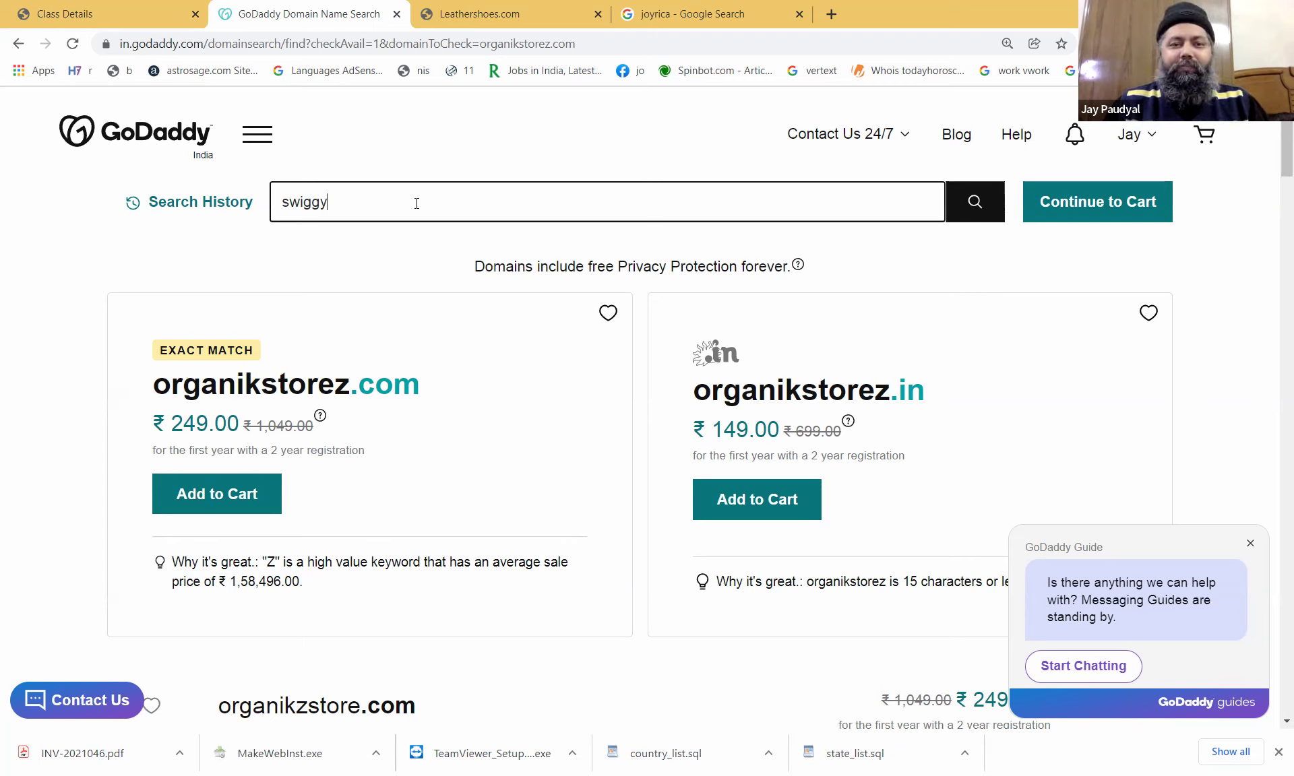
key("ctrl+a")
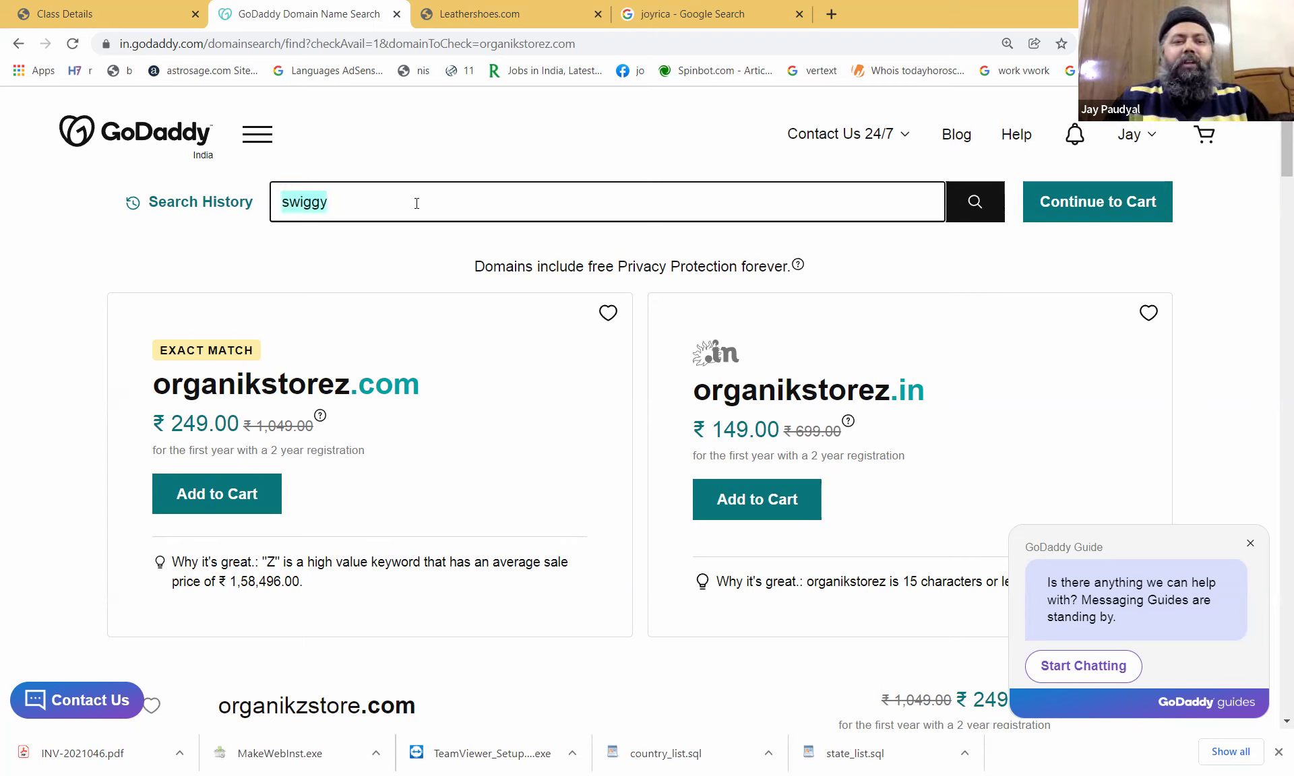
key("BackSpace")
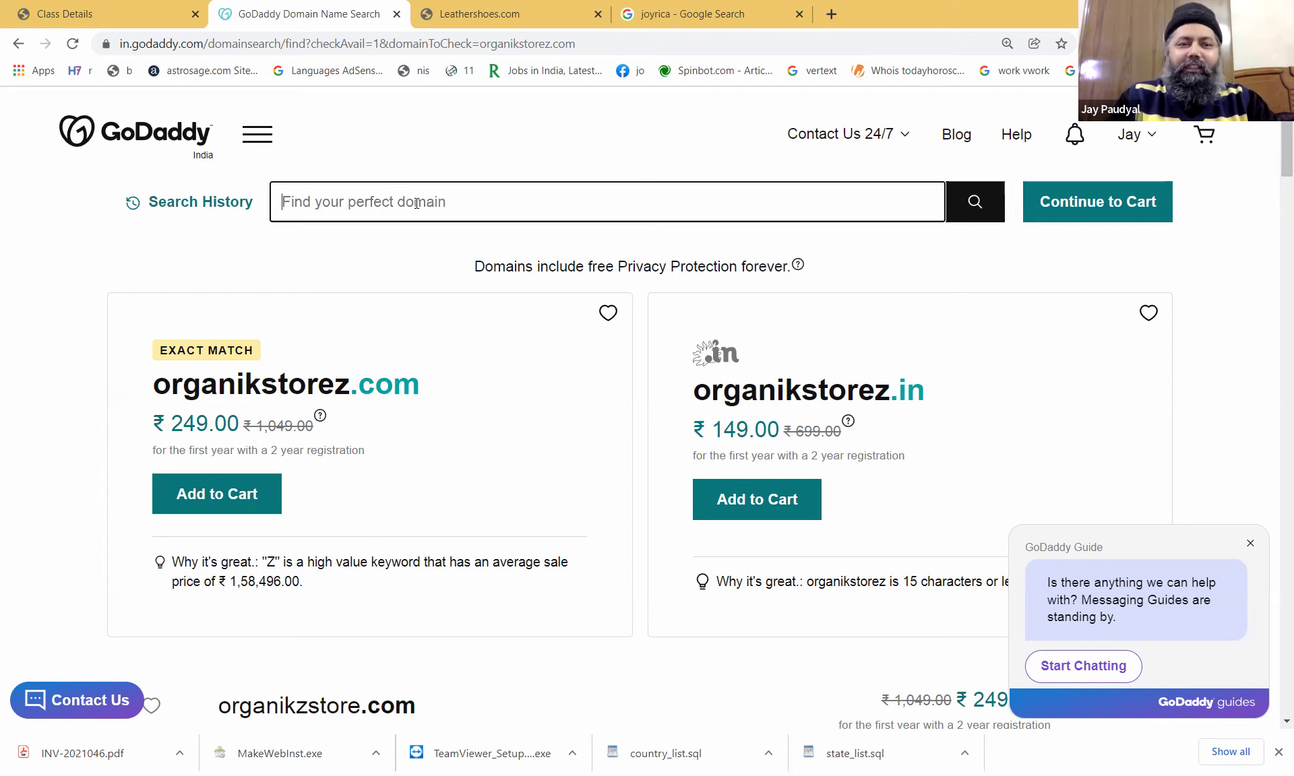
Open expireddomains.net in a new browser tab and view its list of expired domains.
key("ctrl+t")
type("e")
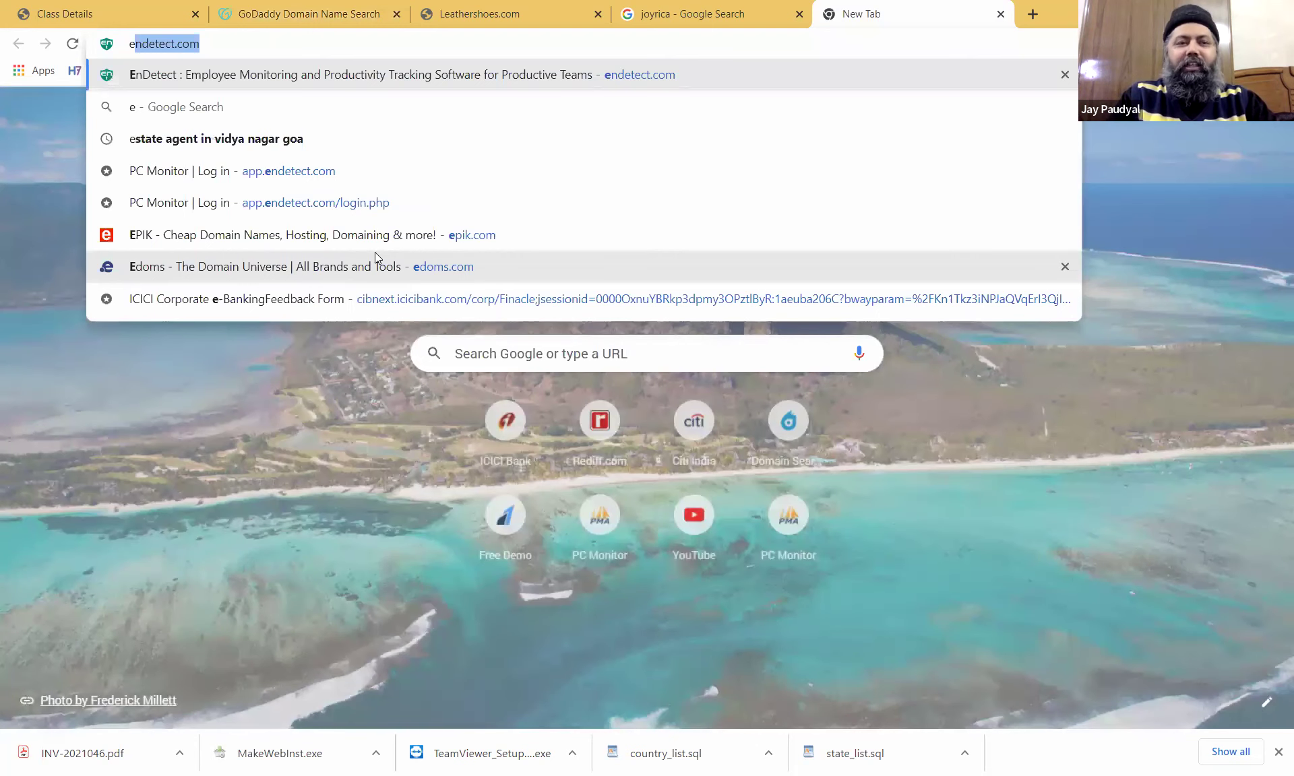
type("x")
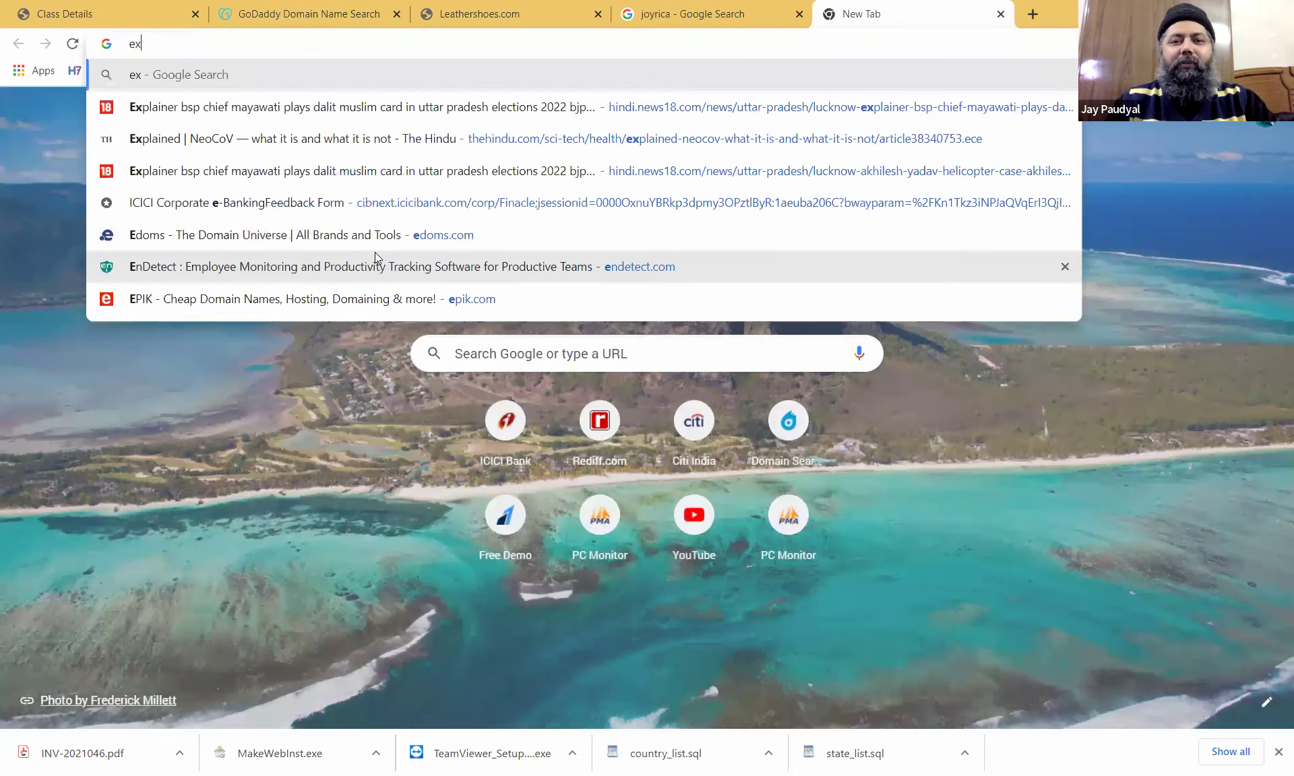
type("pireddomains.net")
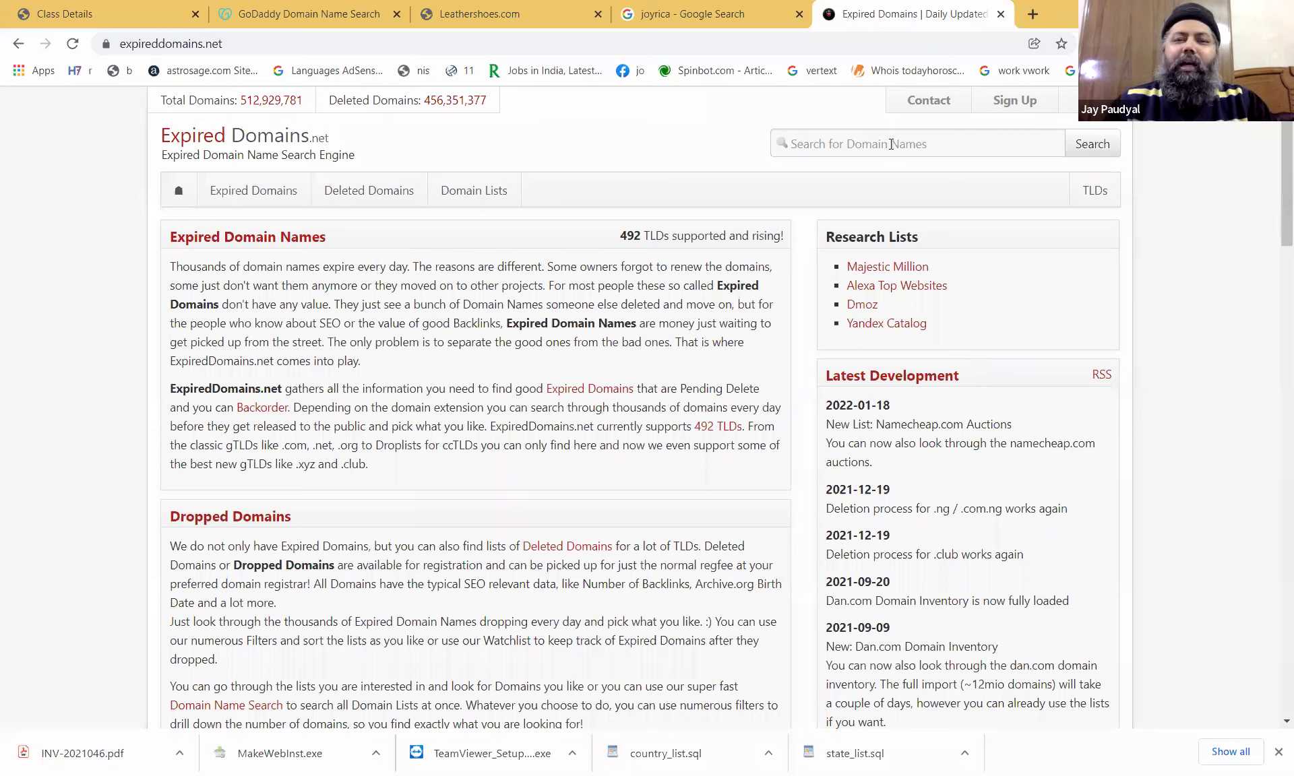
left_click(248, 194)
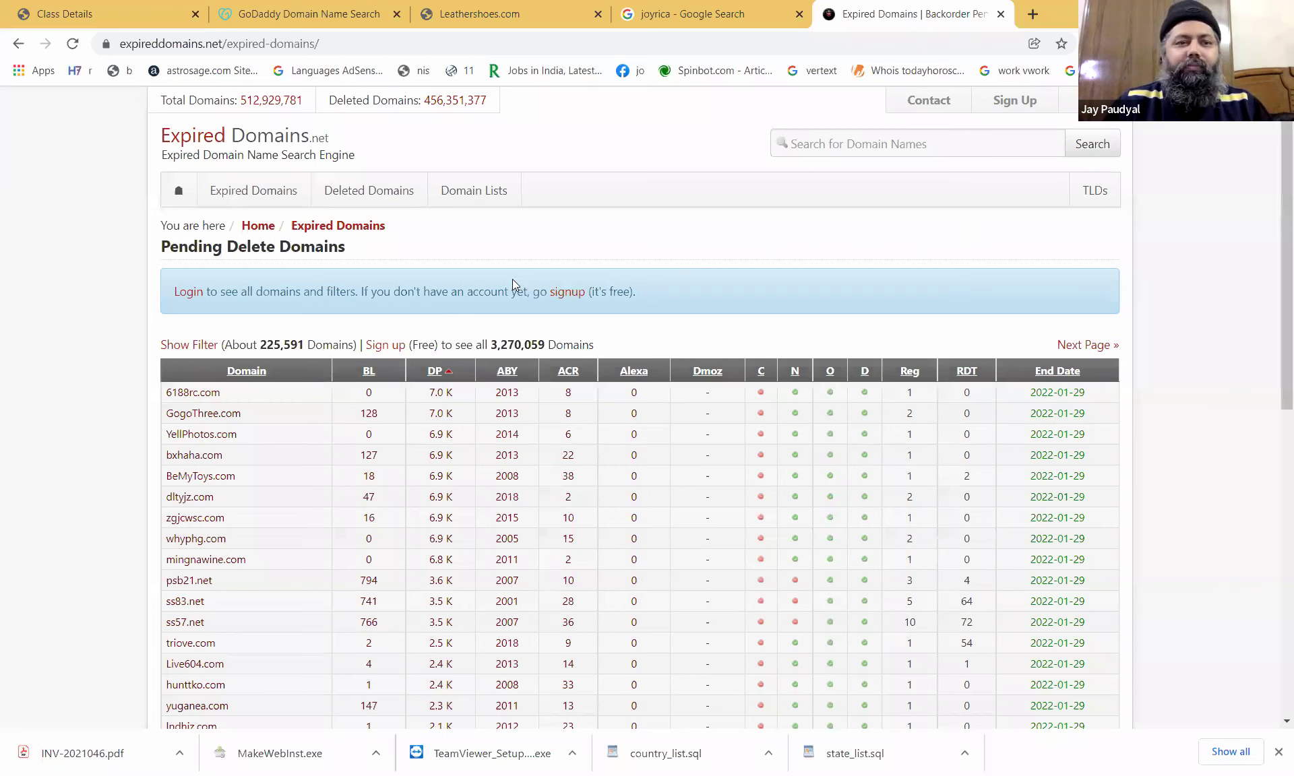
Open the filters of the deleted domains list, logging in to the member account.
left_click(385, 107)
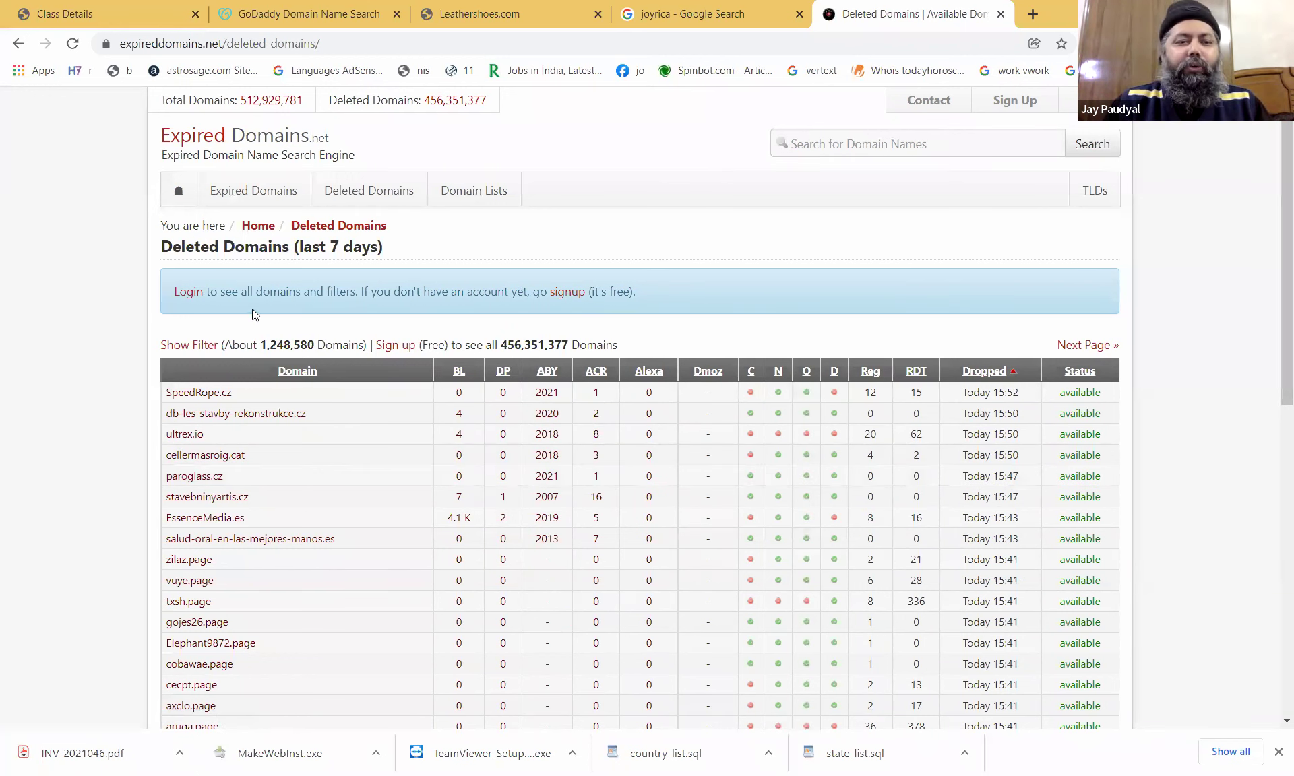
left_click(196, 349)
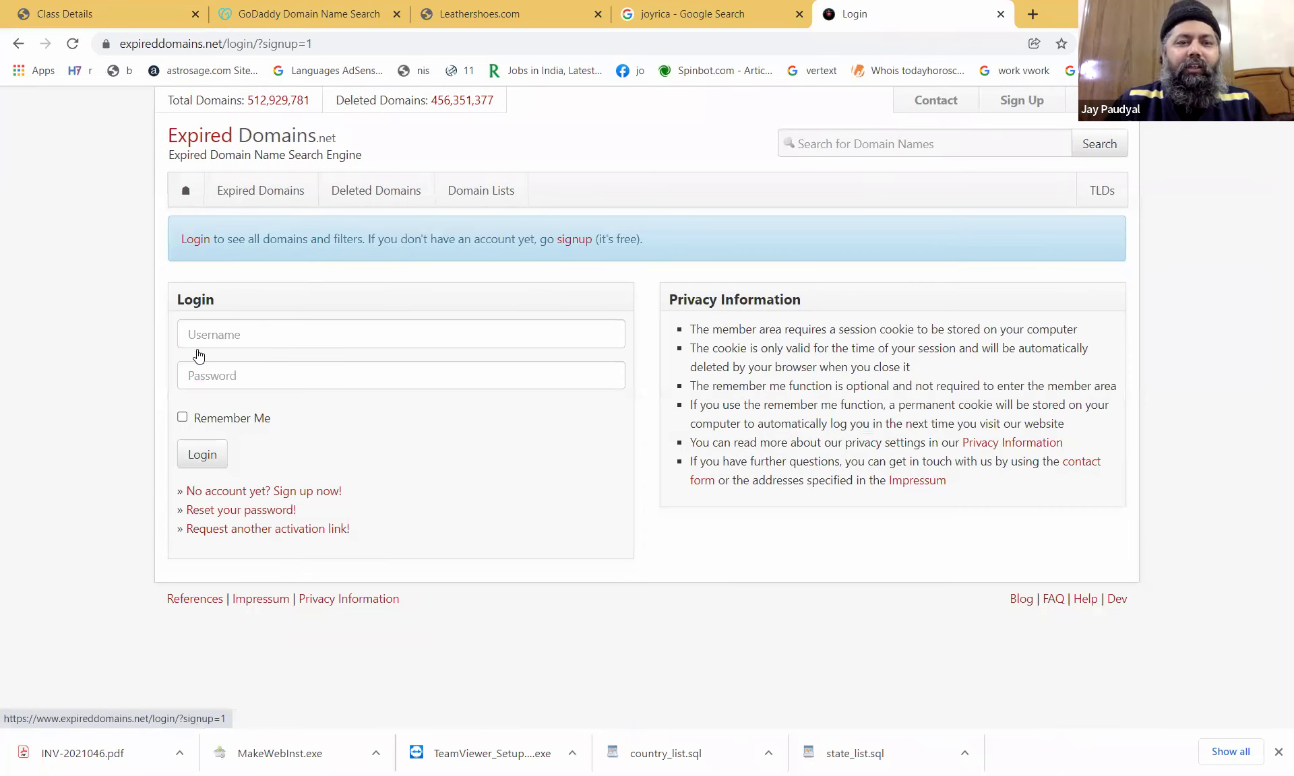
left_click(213, 456)
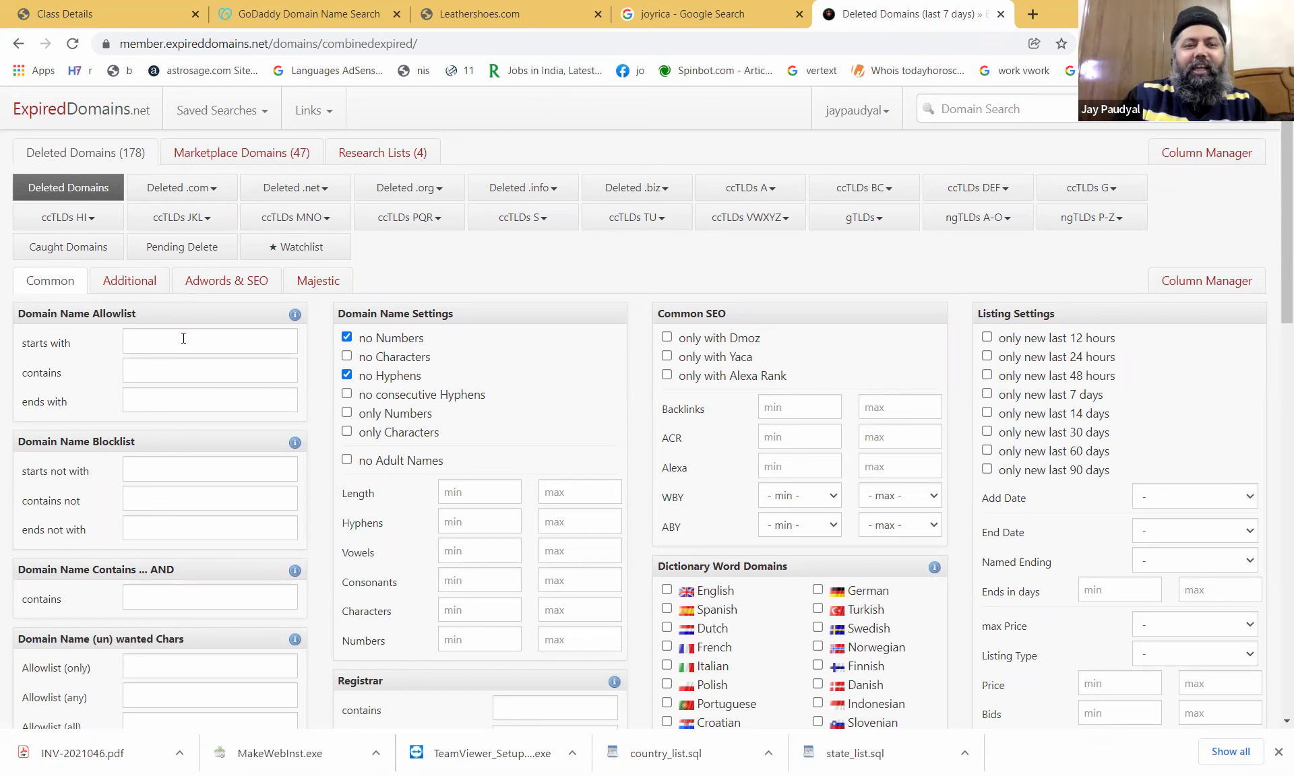
Restrict the deleted domains to the com extension among the original gTLDs.
left_click(144, 290)
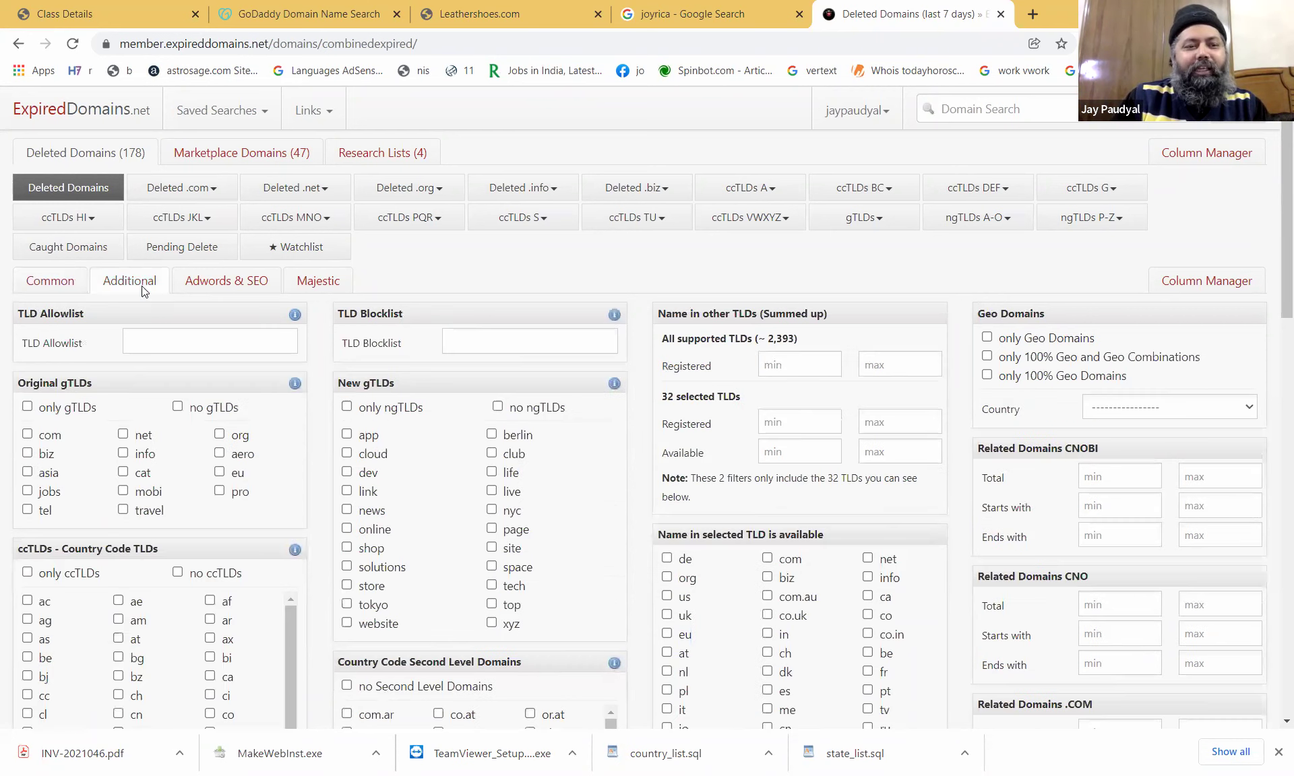
left_click(27, 434)
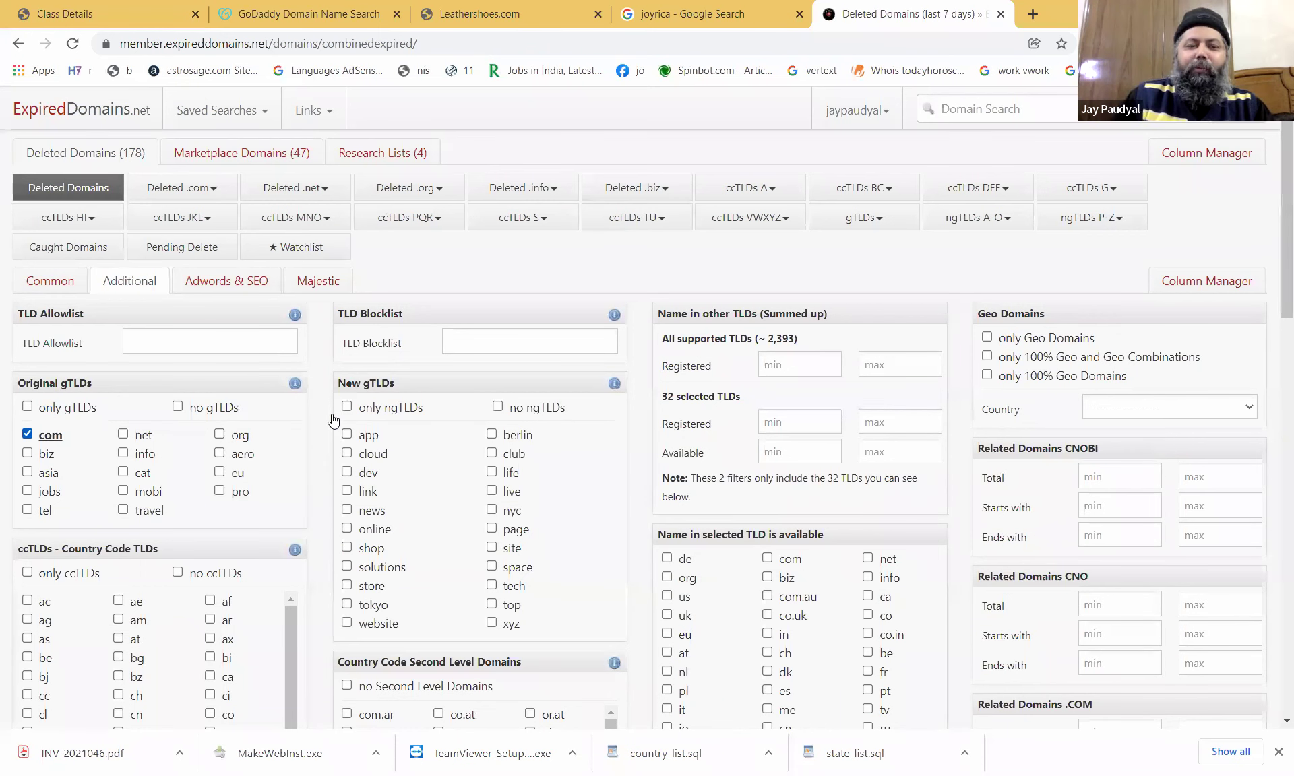
scroll(340, 419, "down", 2)
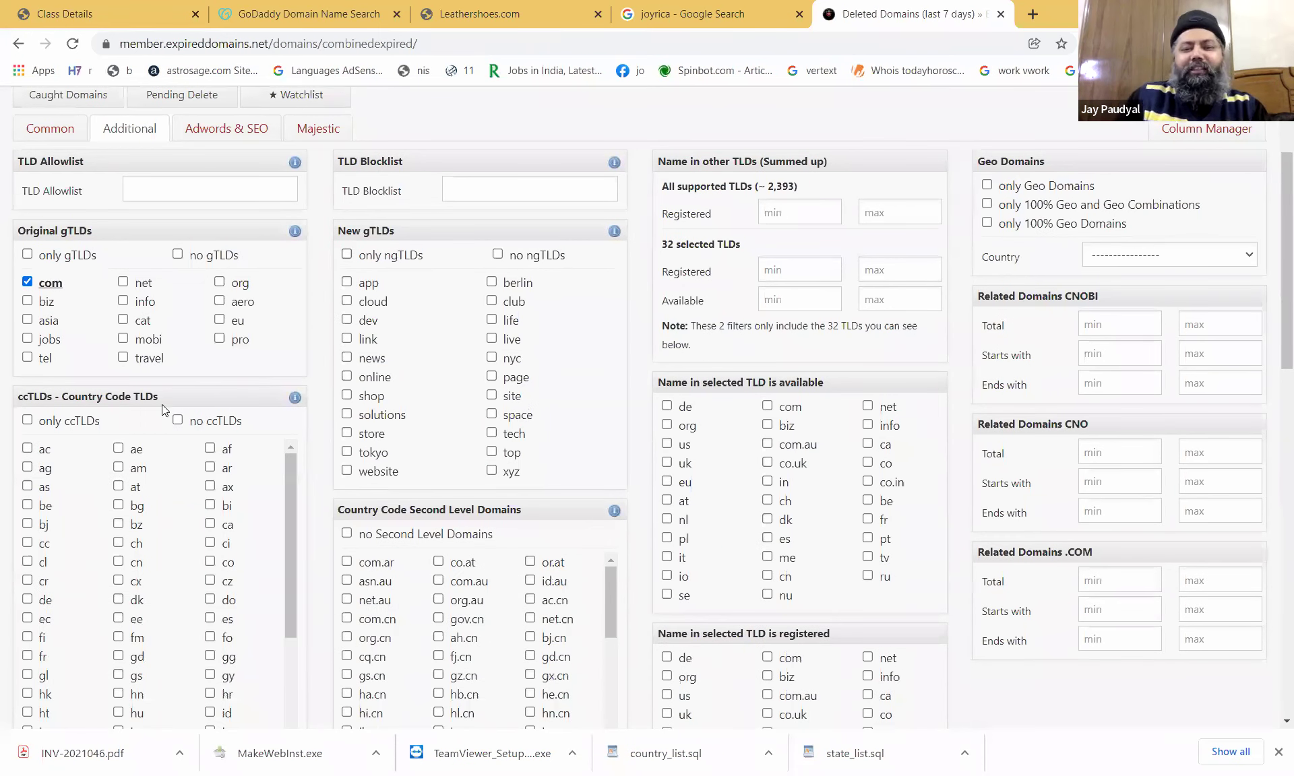
scroll(396, 441, "down", 1)
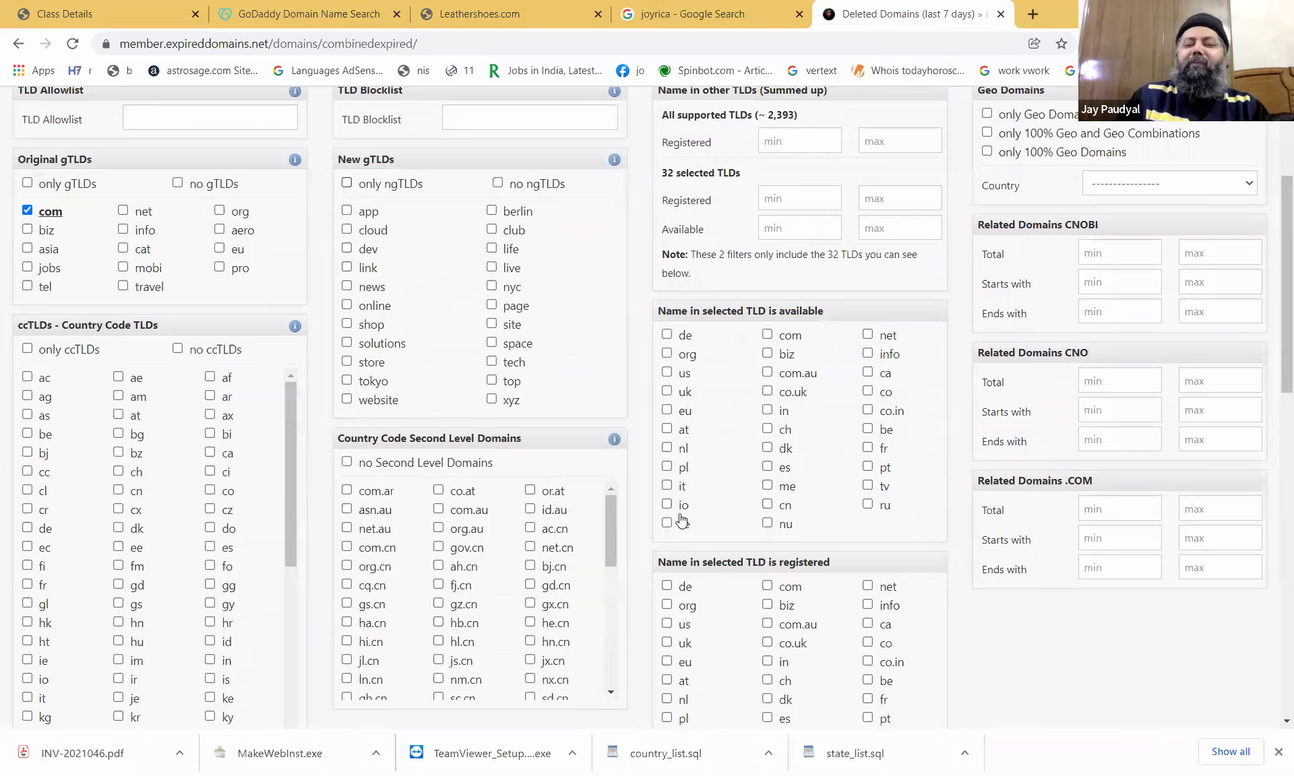
scroll(682, 521, "down", 2)
scroll(603, 465, "up", 5)
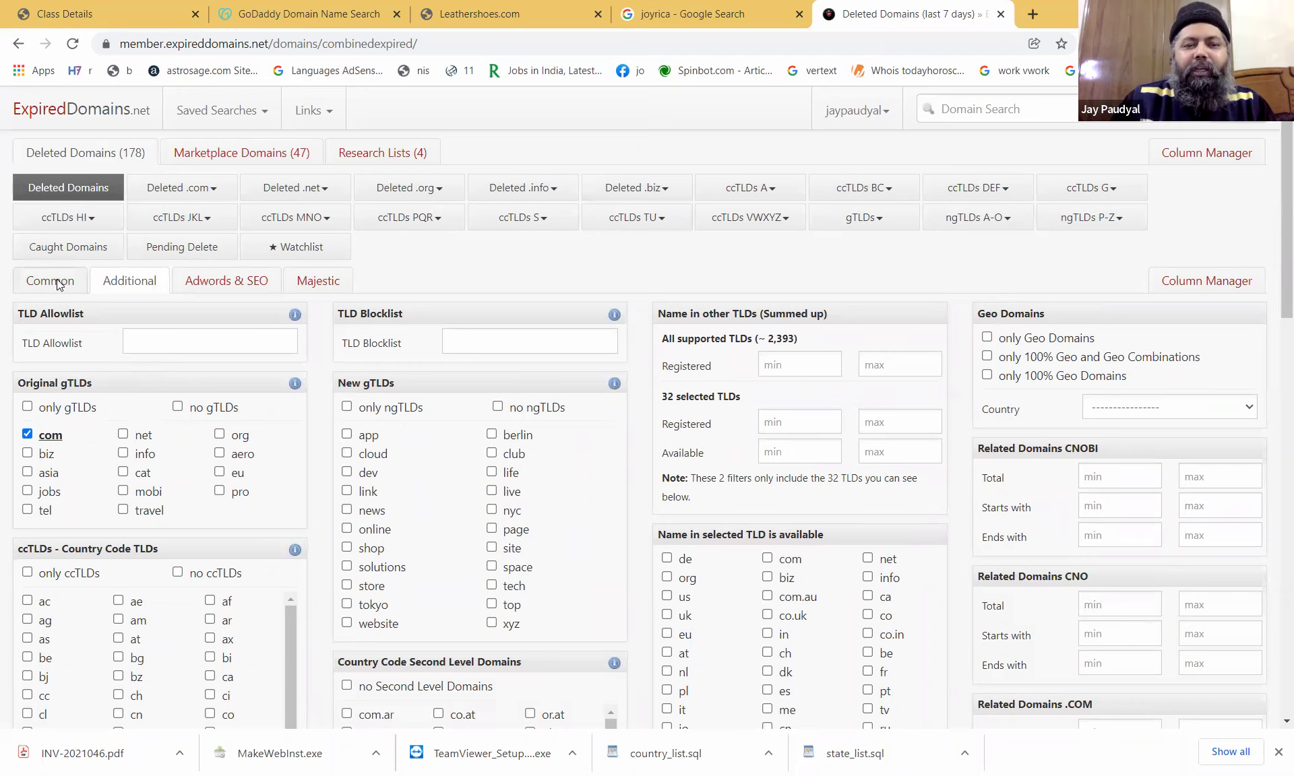
Return to the common filter settings and apply the filter to the deleted domains list.
left_click(59, 284)
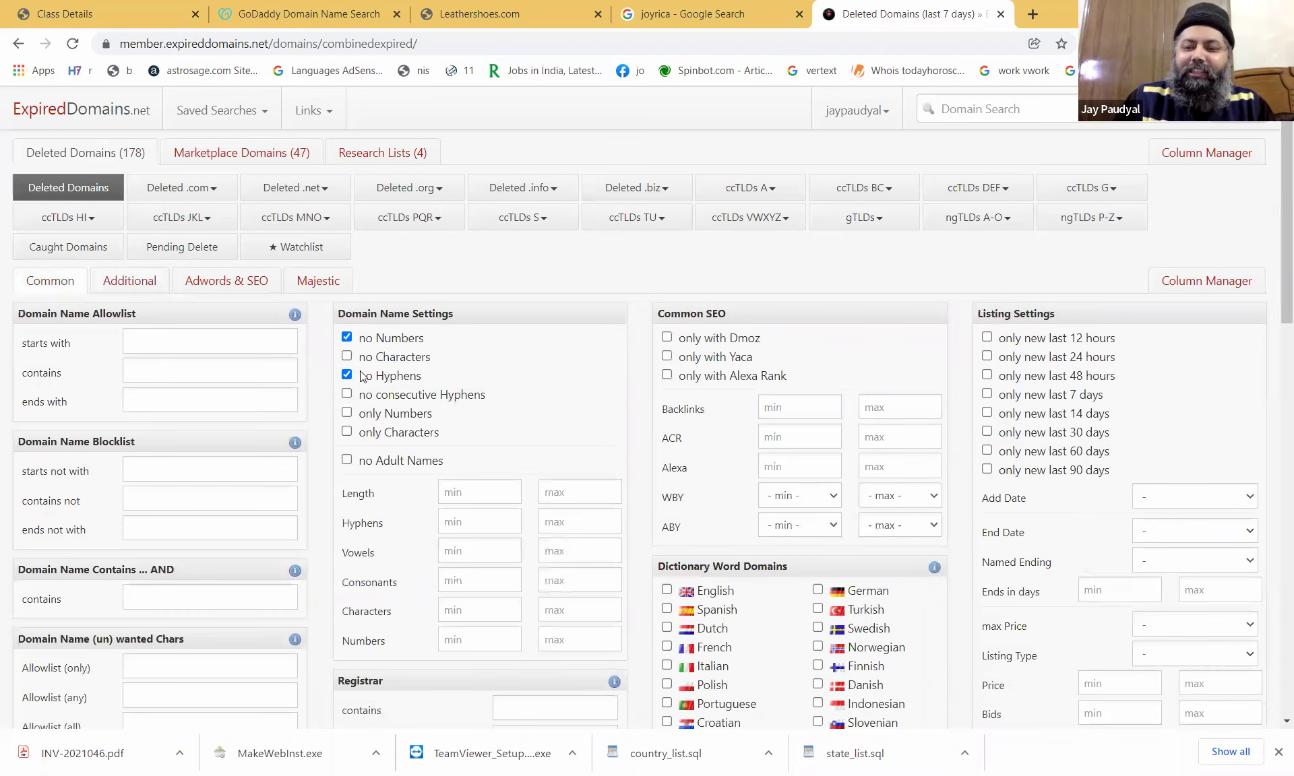
scroll(72, 486, "down", 5)
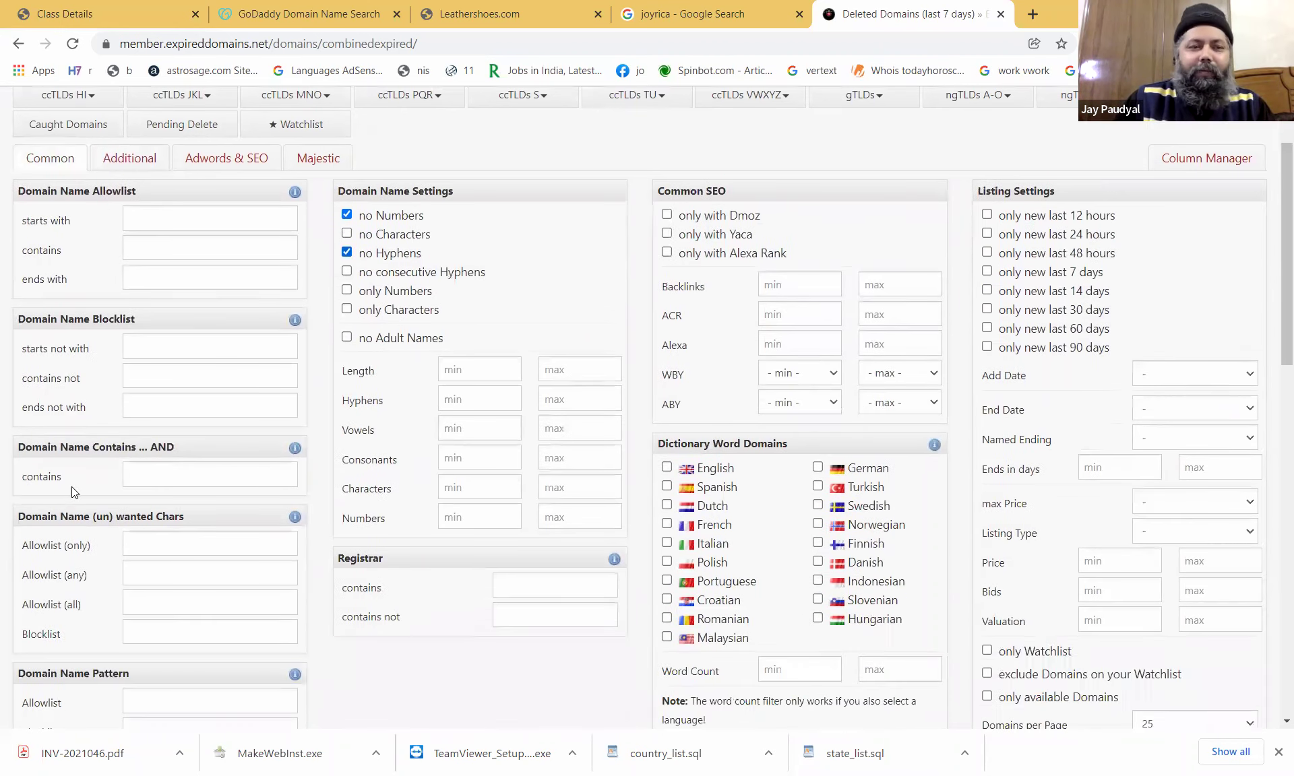
scroll(72, 487, "down", 2)
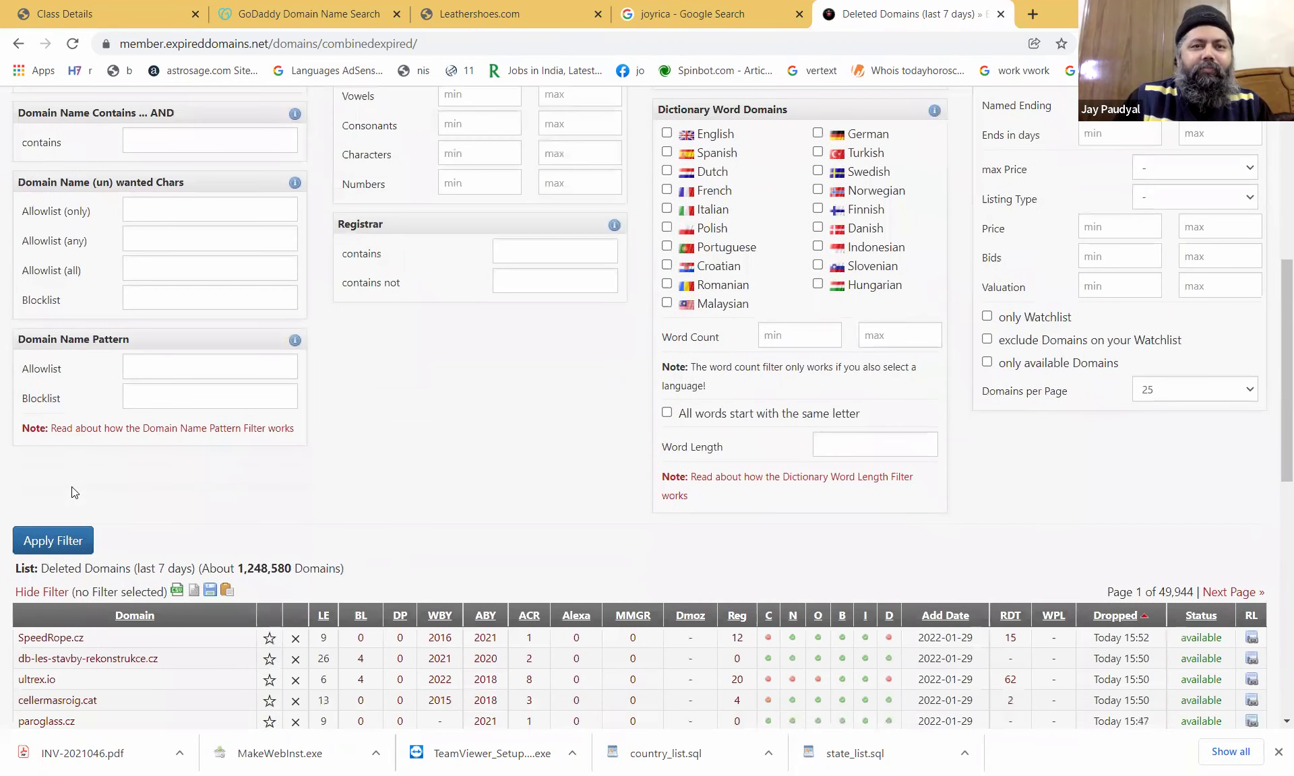
left_click(74, 492)
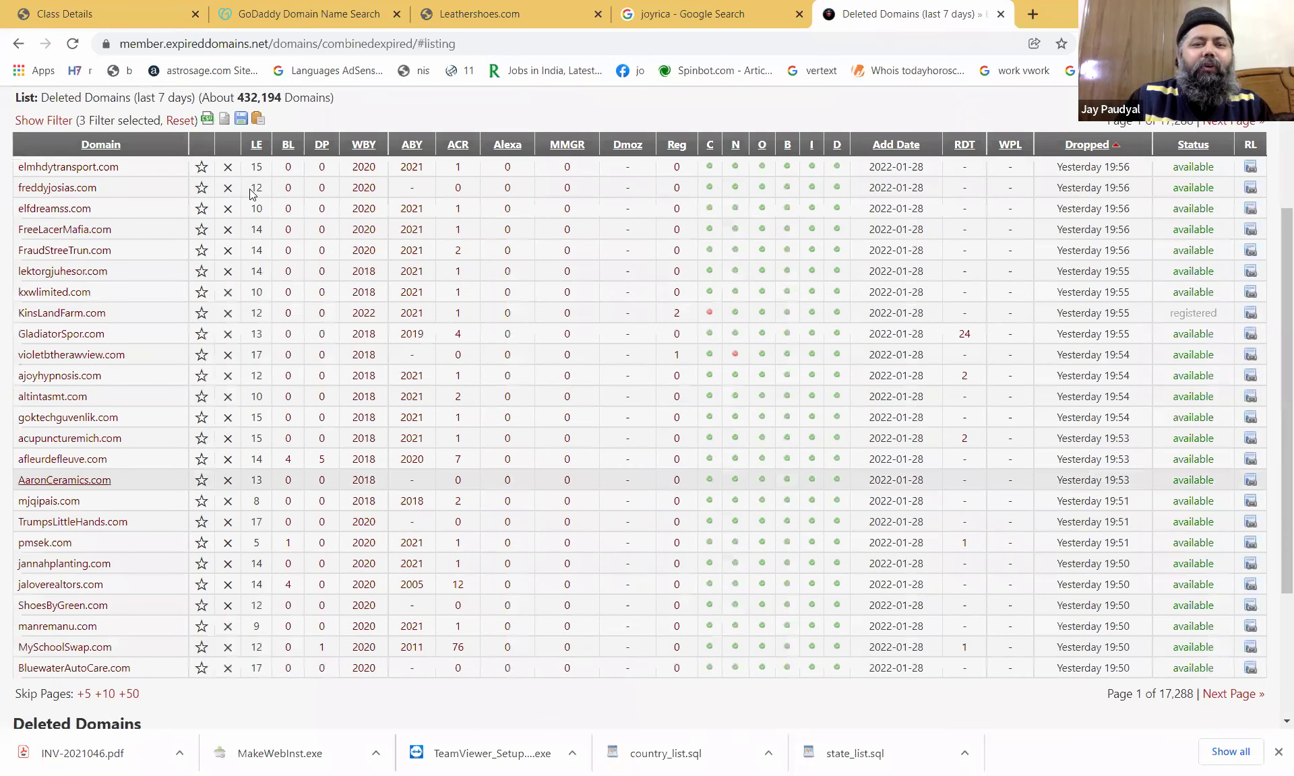
Reopen the list's filter settings and limit the listing to domains new in the last 24 hours.
scroll(461, 183, "up", 2)
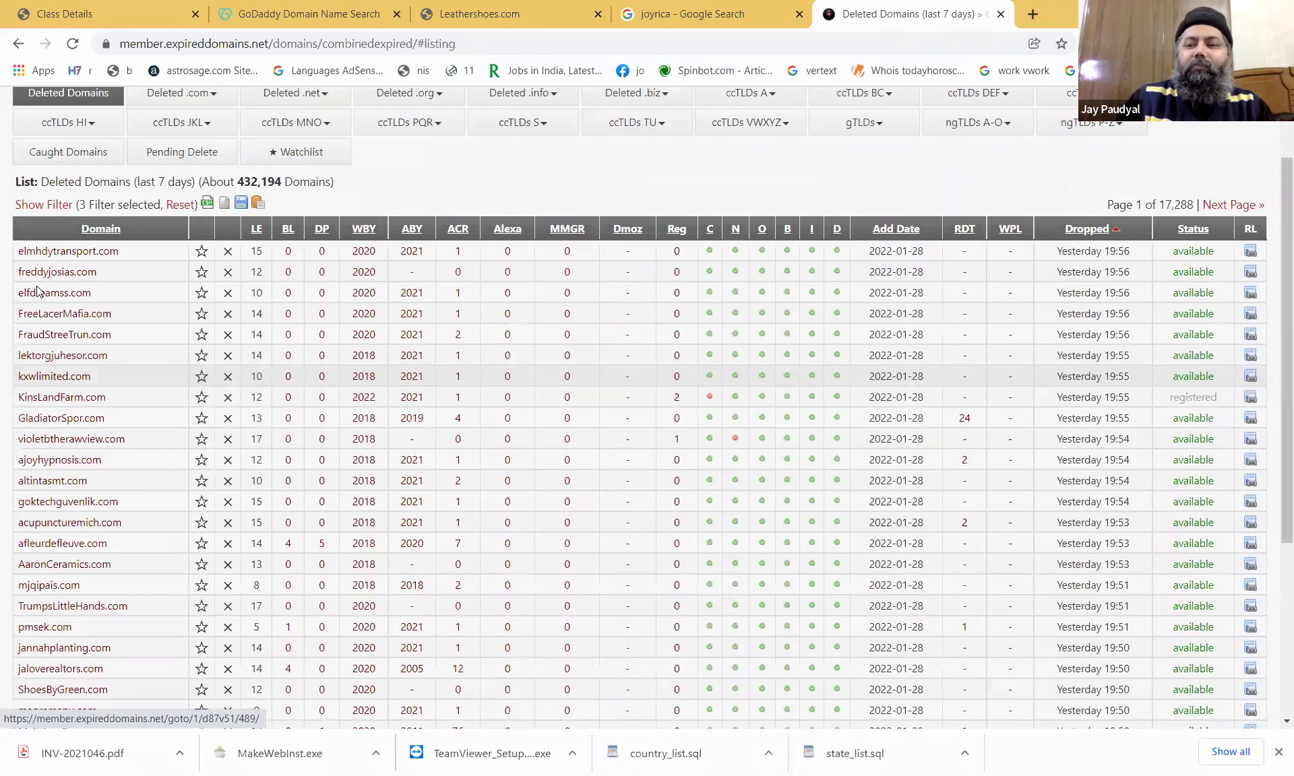
scroll(619, 290, "up", 1)
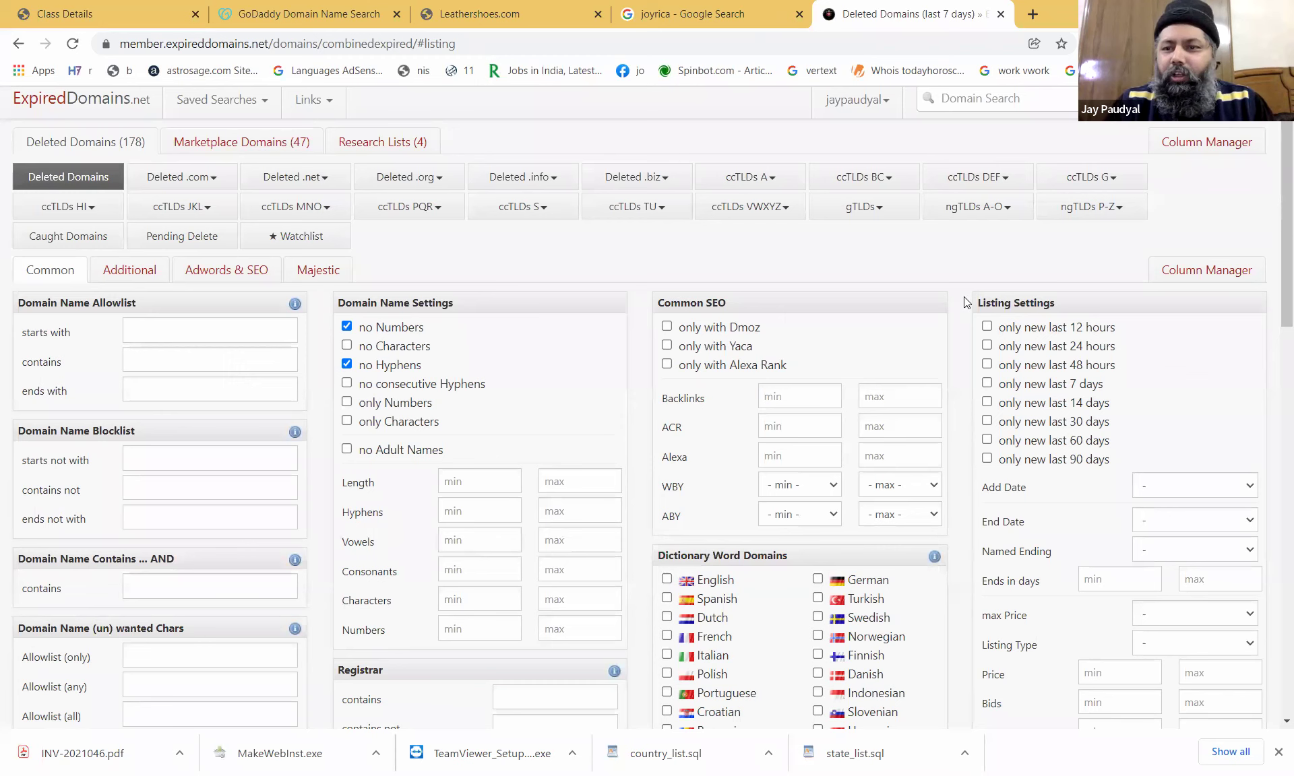
left_click(987, 346)
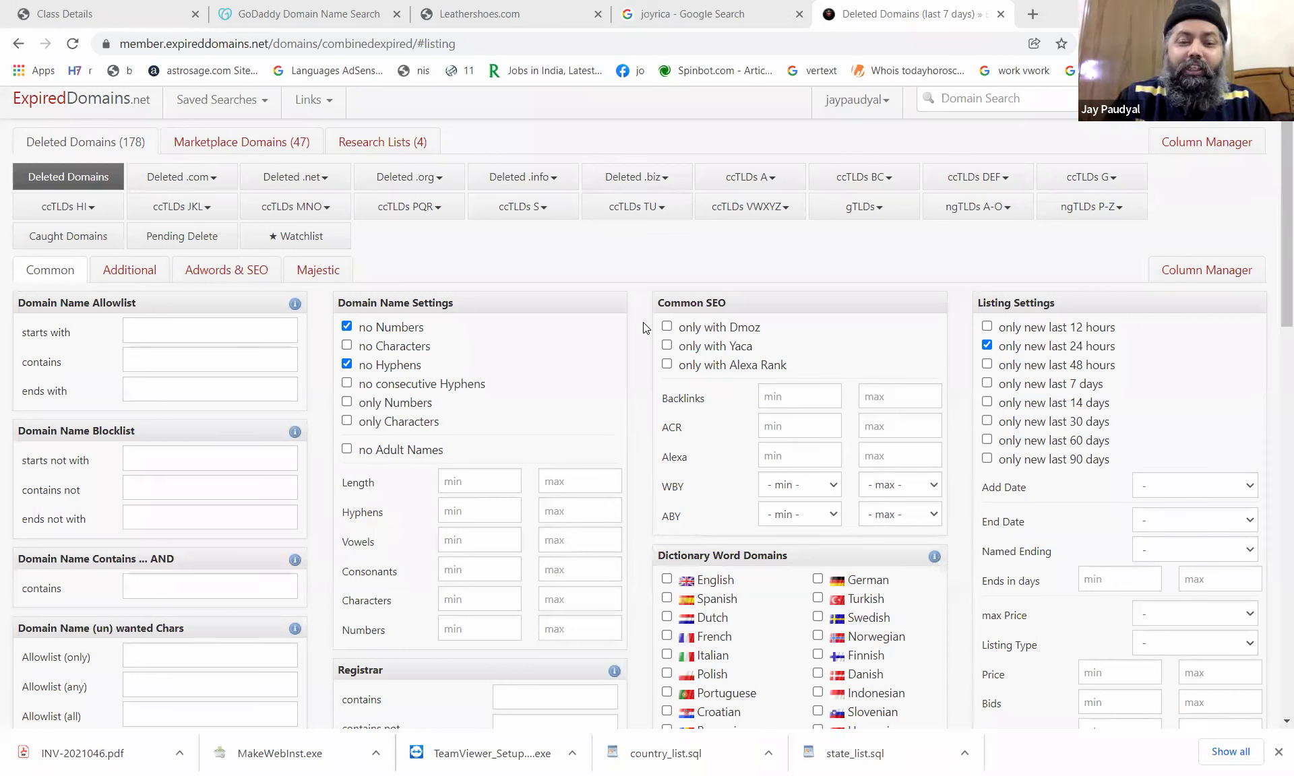
left_click(641, 366)
Limit the results to English dictionary word domains with a word count from 1 to 3.
scroll(641, 367, "down", 3)
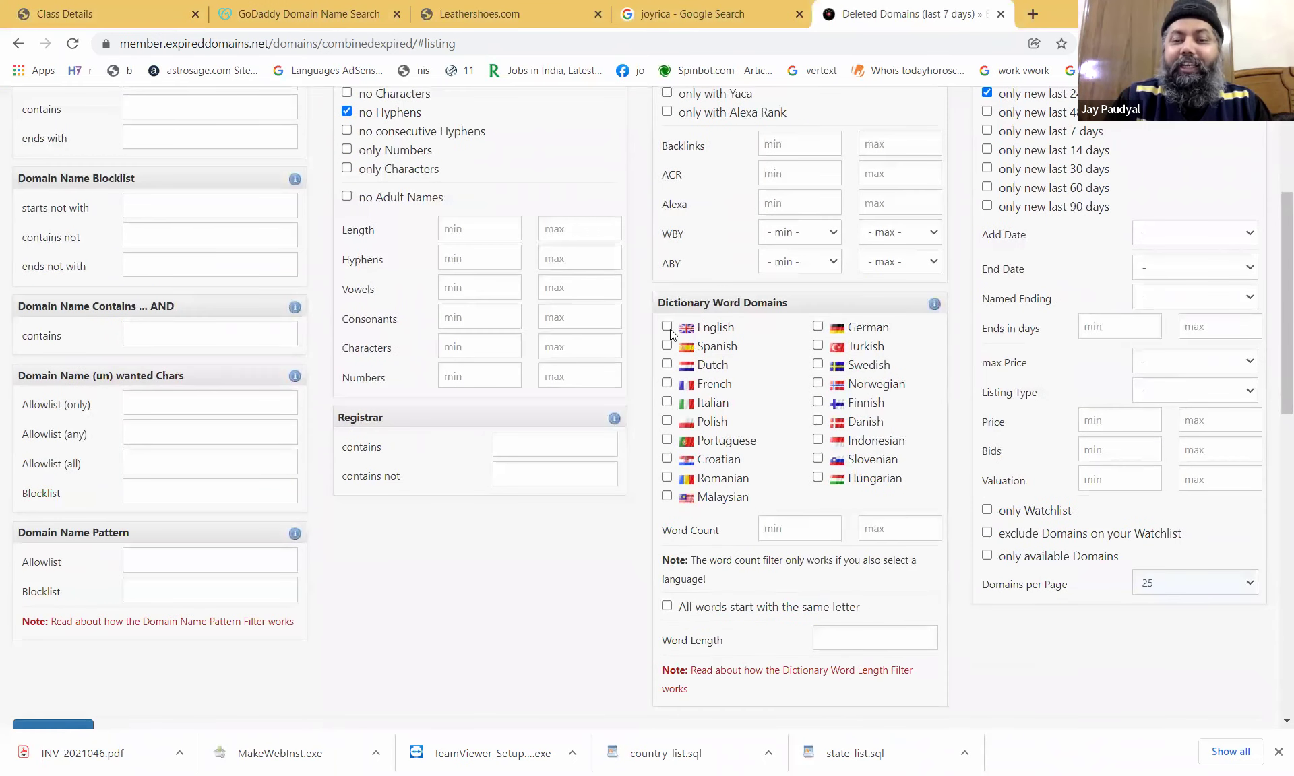
left_click(667, 327)
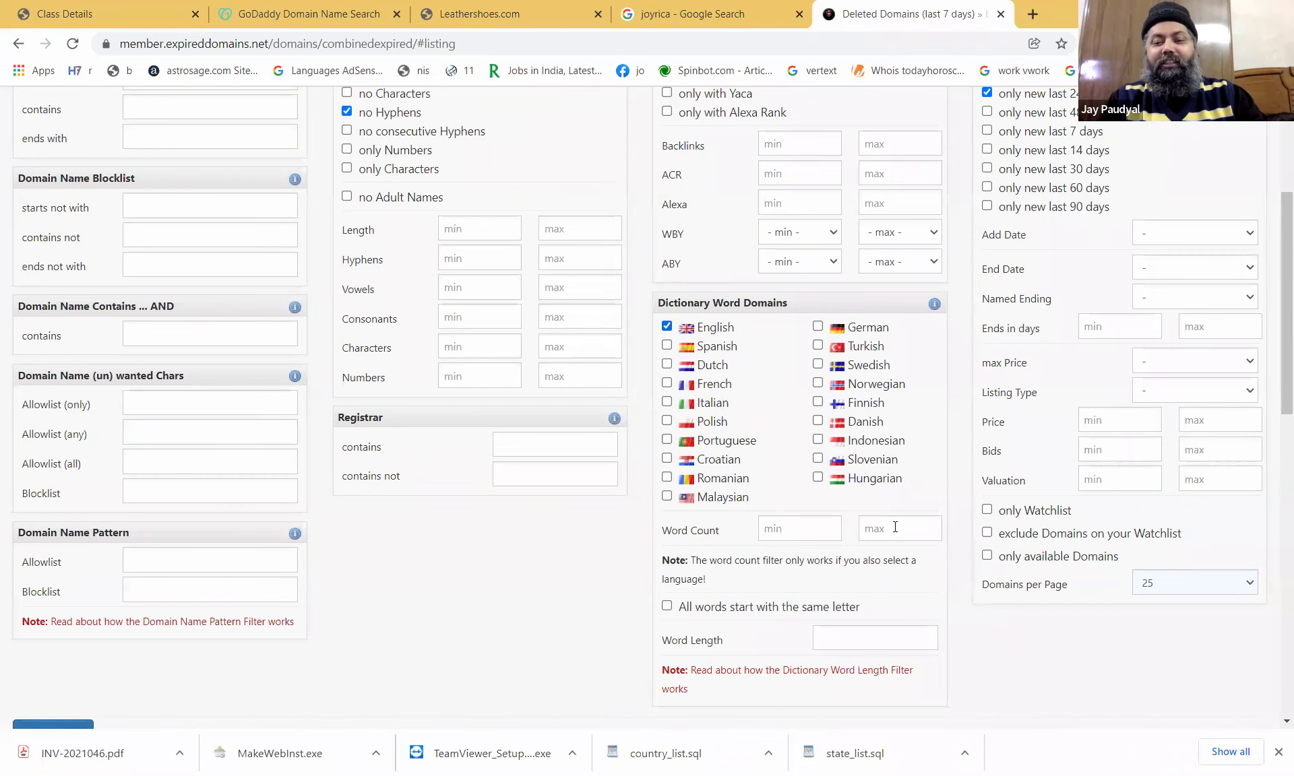
left_click(825, 531)
type("1")
left_click(895, 528)
type("3")
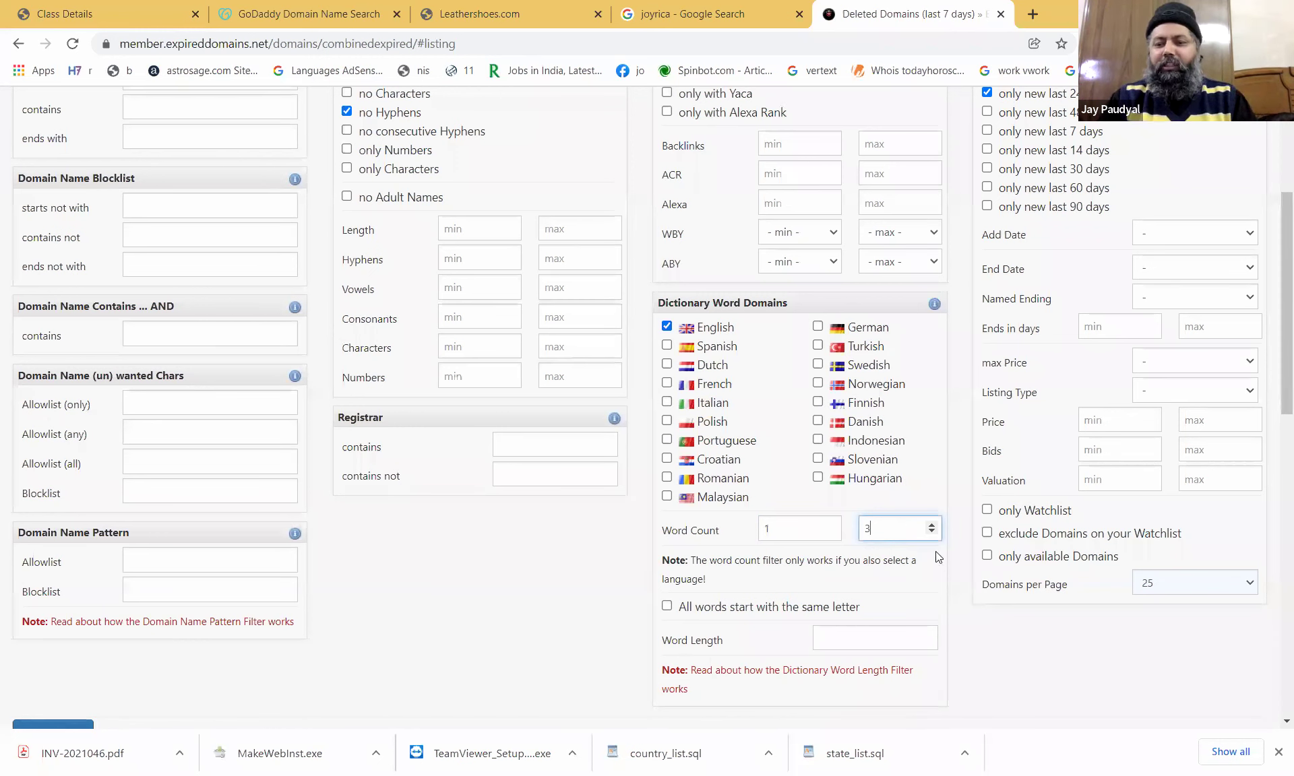
Include only available domains and apply the updated filter to the deleted domains list.
left_click(996, 624)
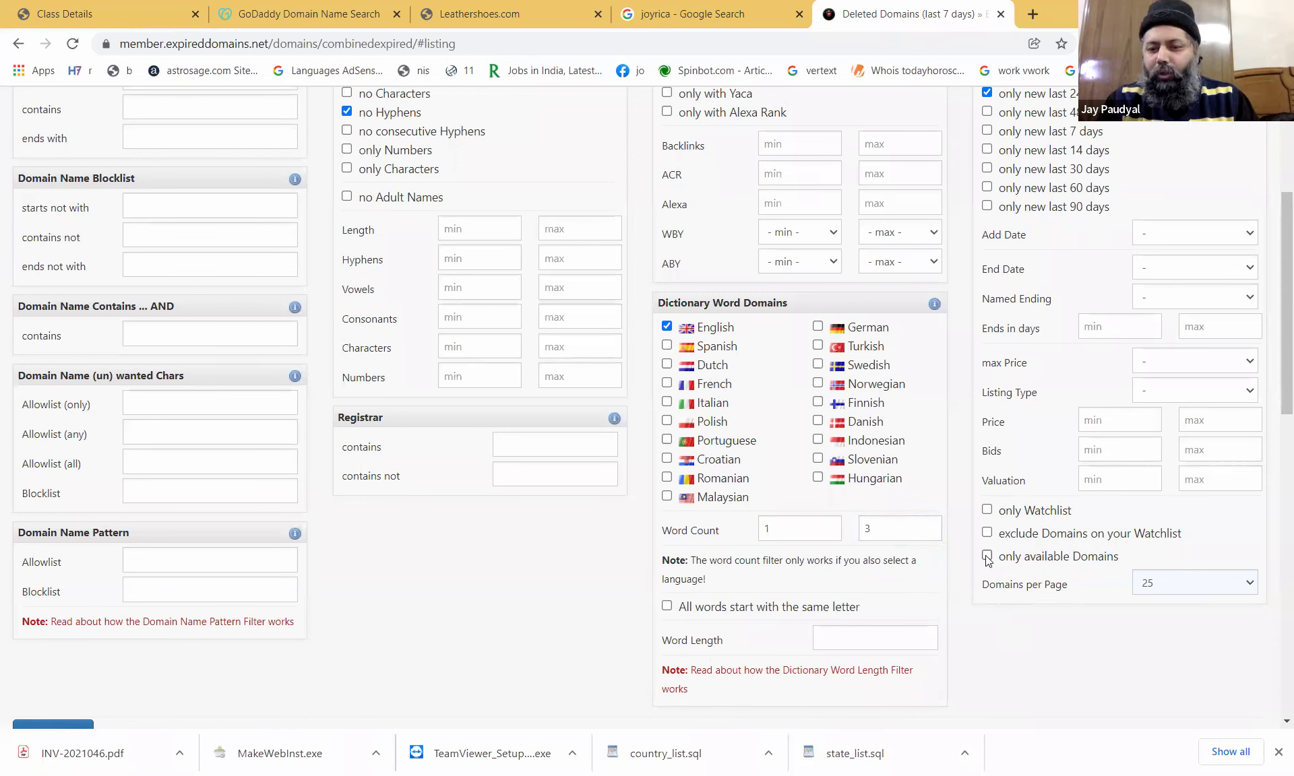
left_click(987, 557)
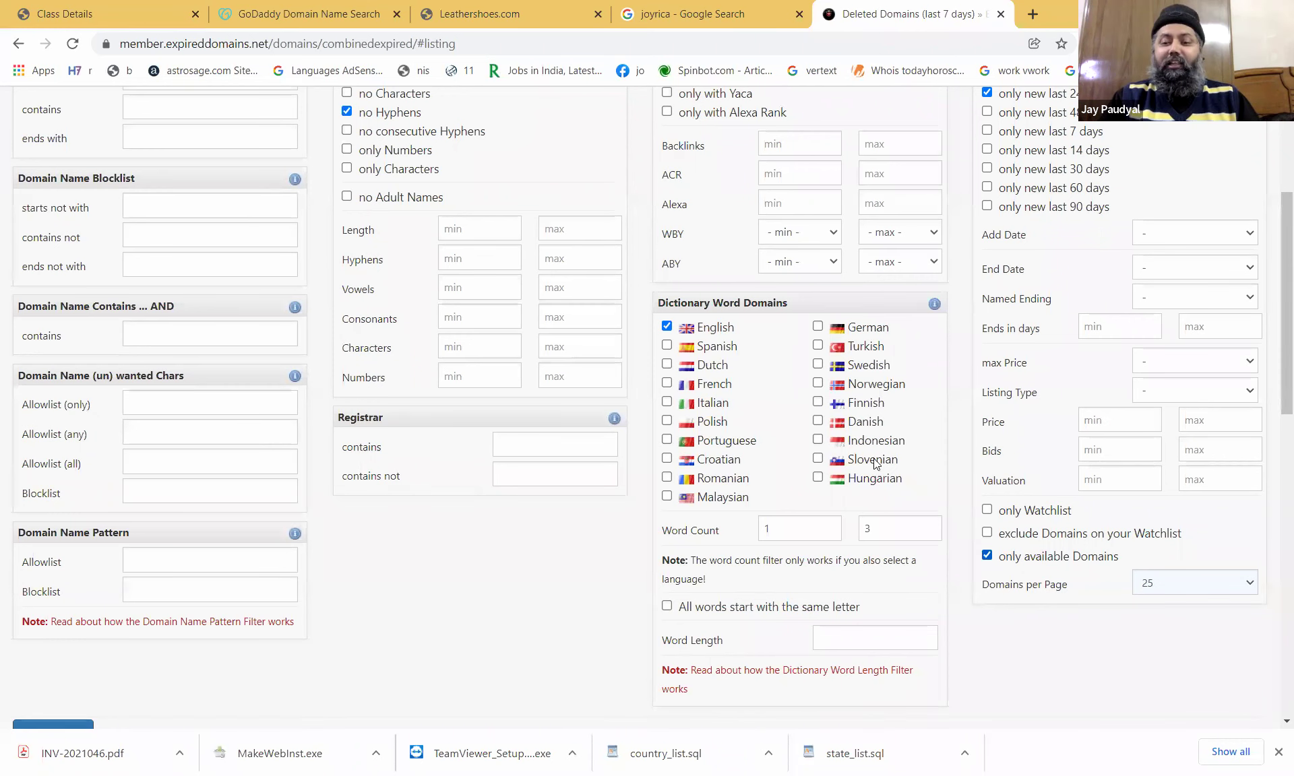
scroll(176, 412, "down", 3)
scroll(74, 396, "down", 2)
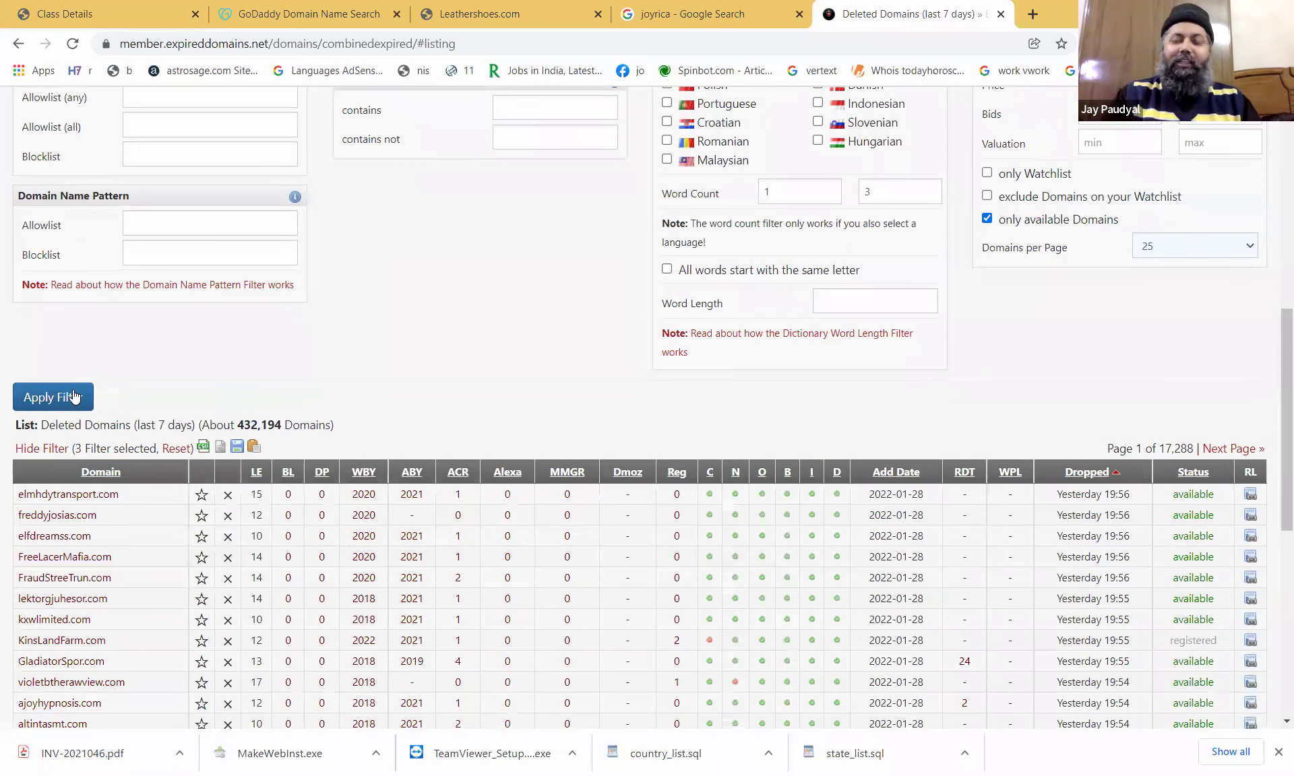
left_click(74, 396)
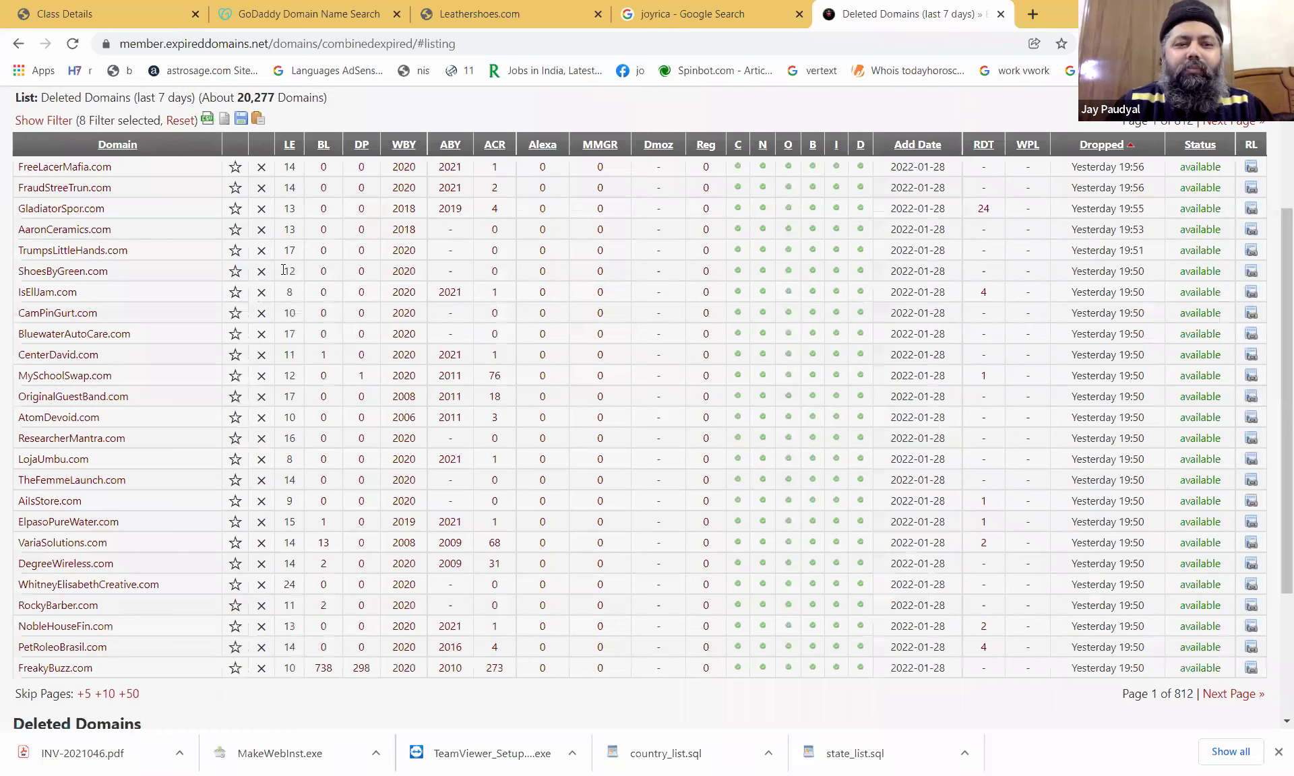
Reopen the filter settings of the deleted domains list and review the selected options, keeping only domains new in the last 24 hours.
scroll(261, 292, "up", 3)
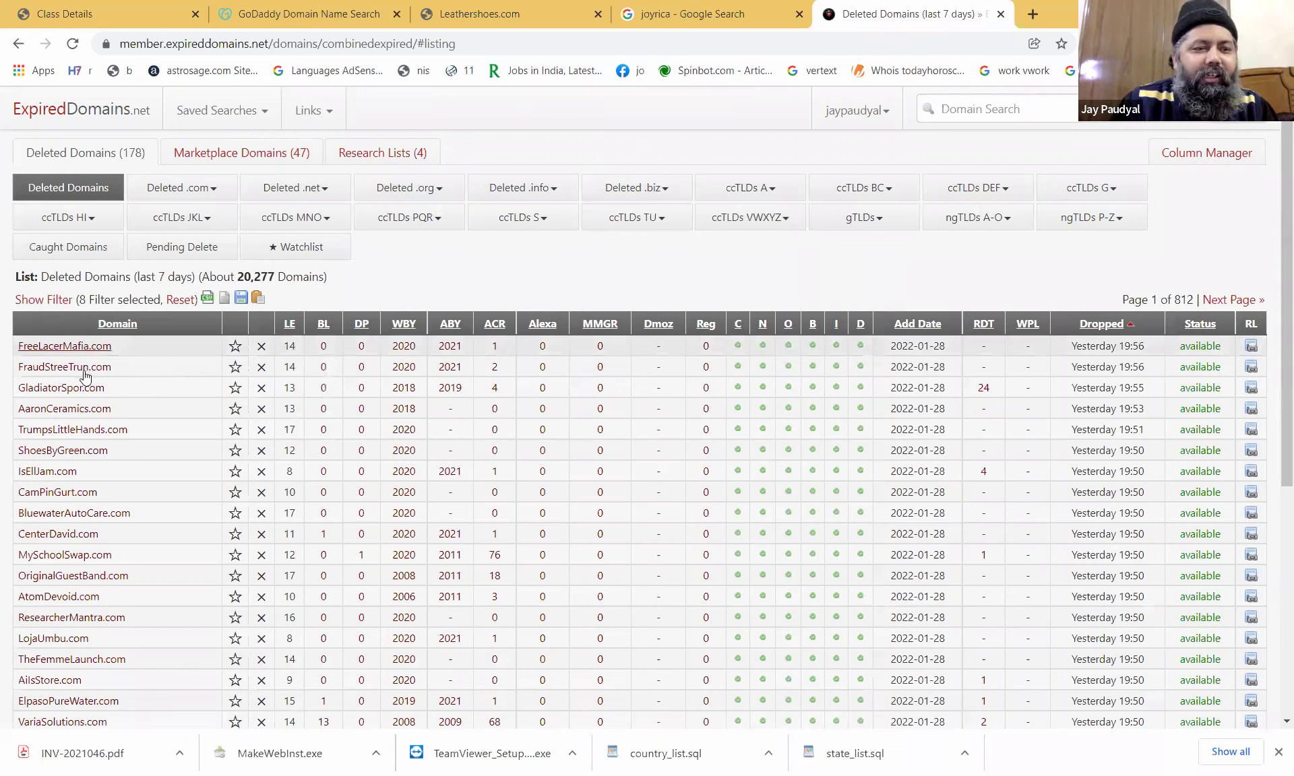
left_click(62, 301)
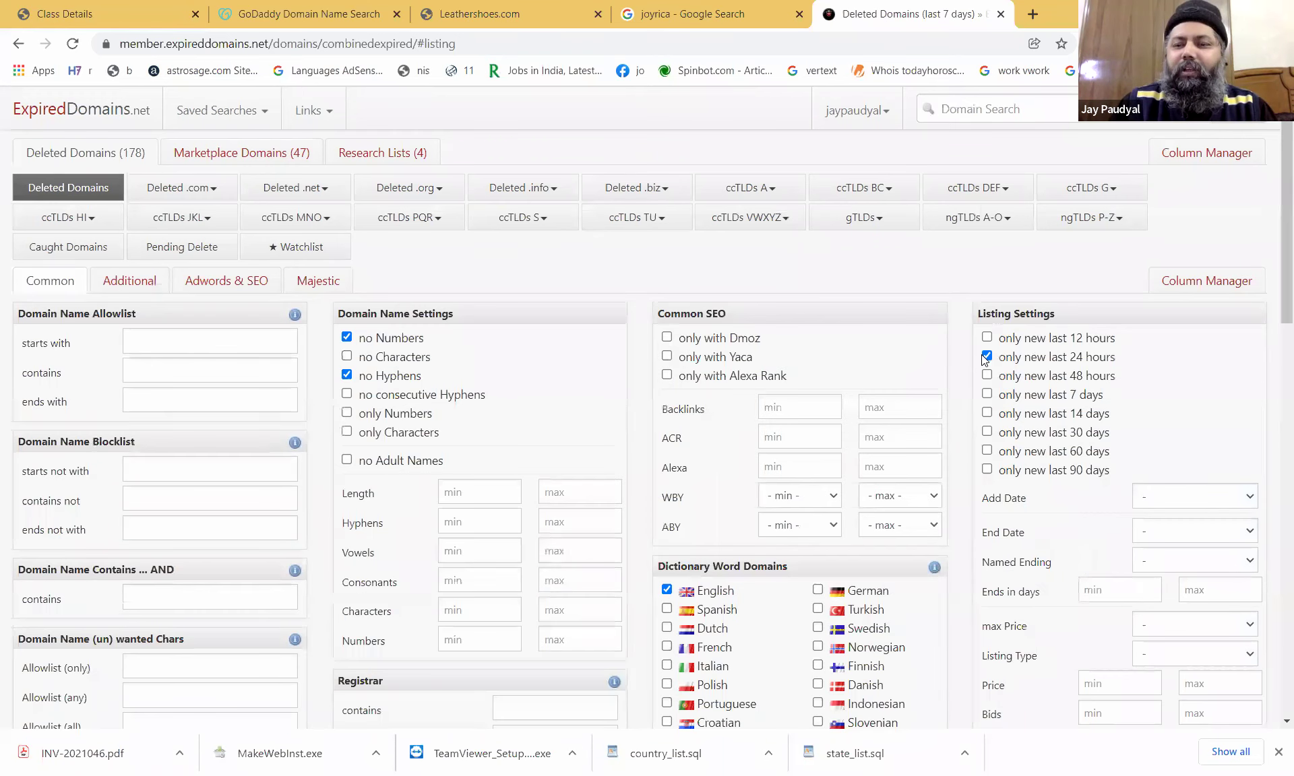
left_click(984, 355)
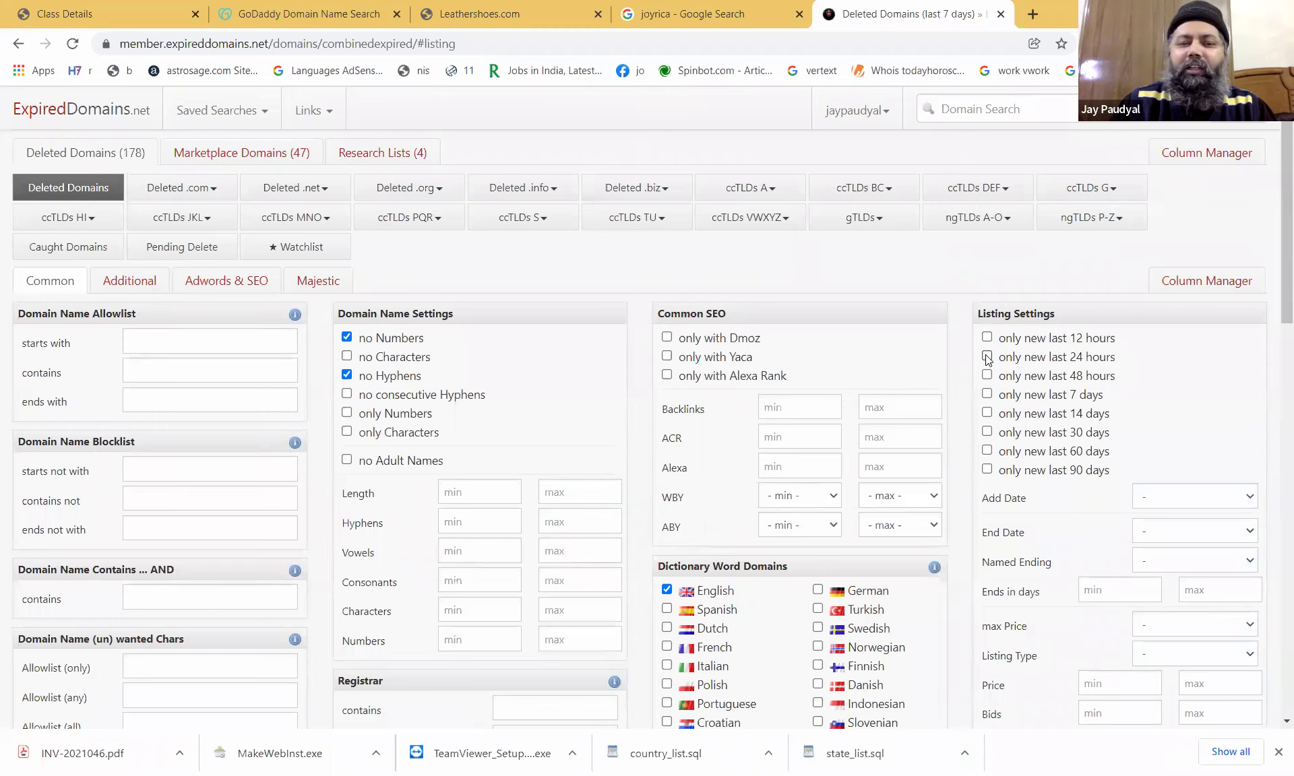
left_click(986, 360)
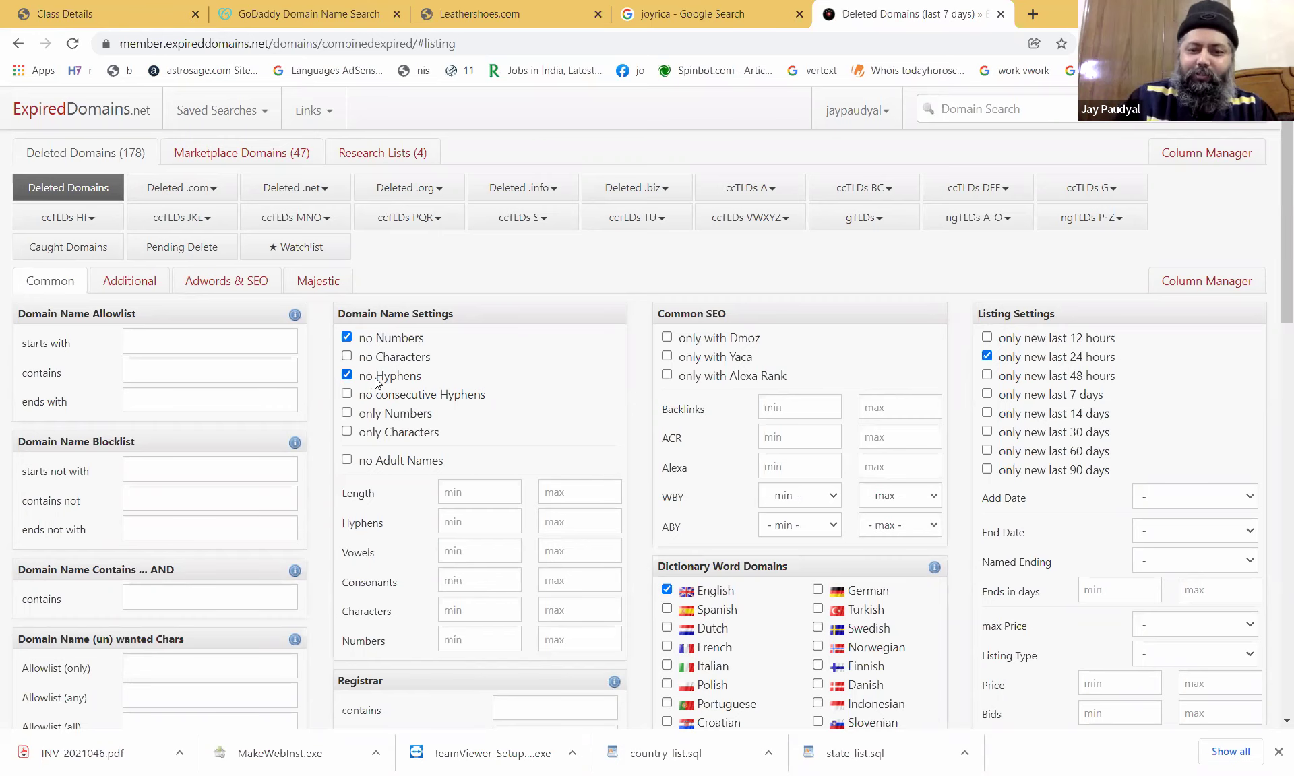
scroll(376, 384, "down", 3)
scroll(375, 382, "down", 5)
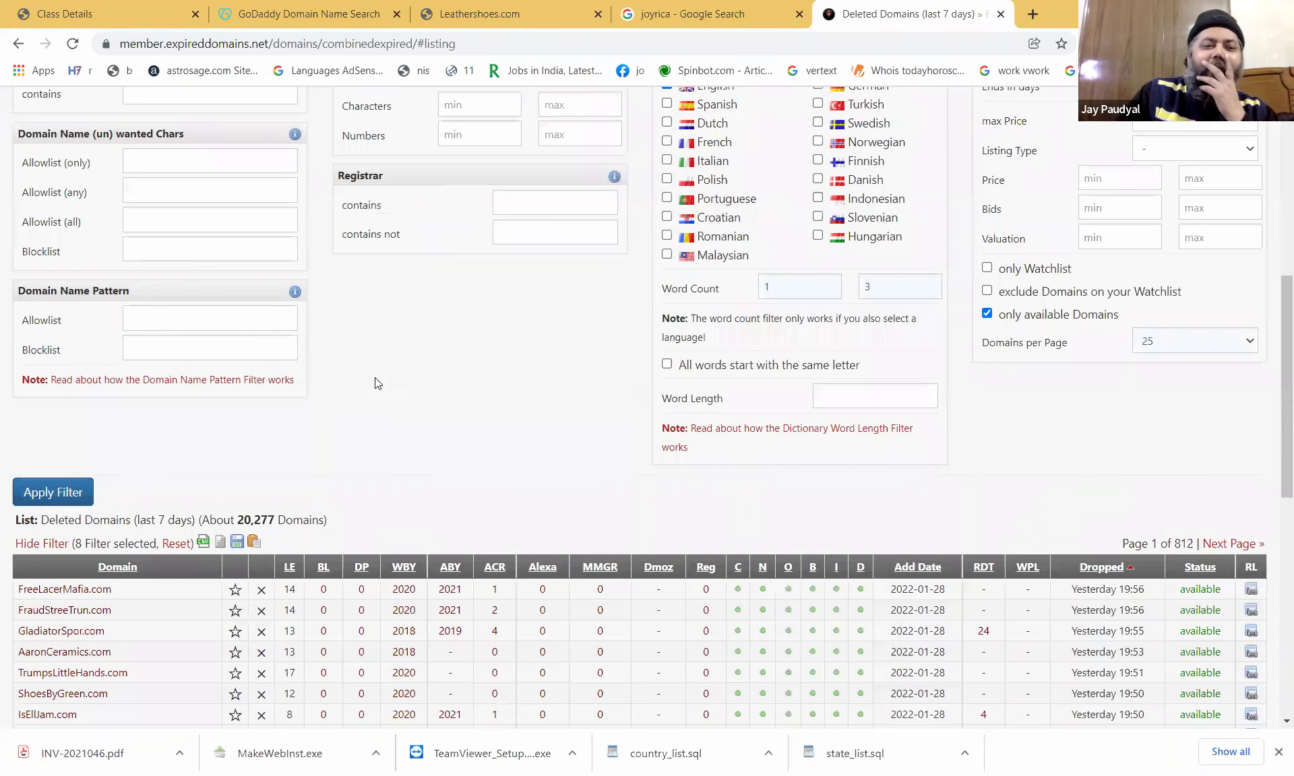
scroll(377, 384, "up", 7)
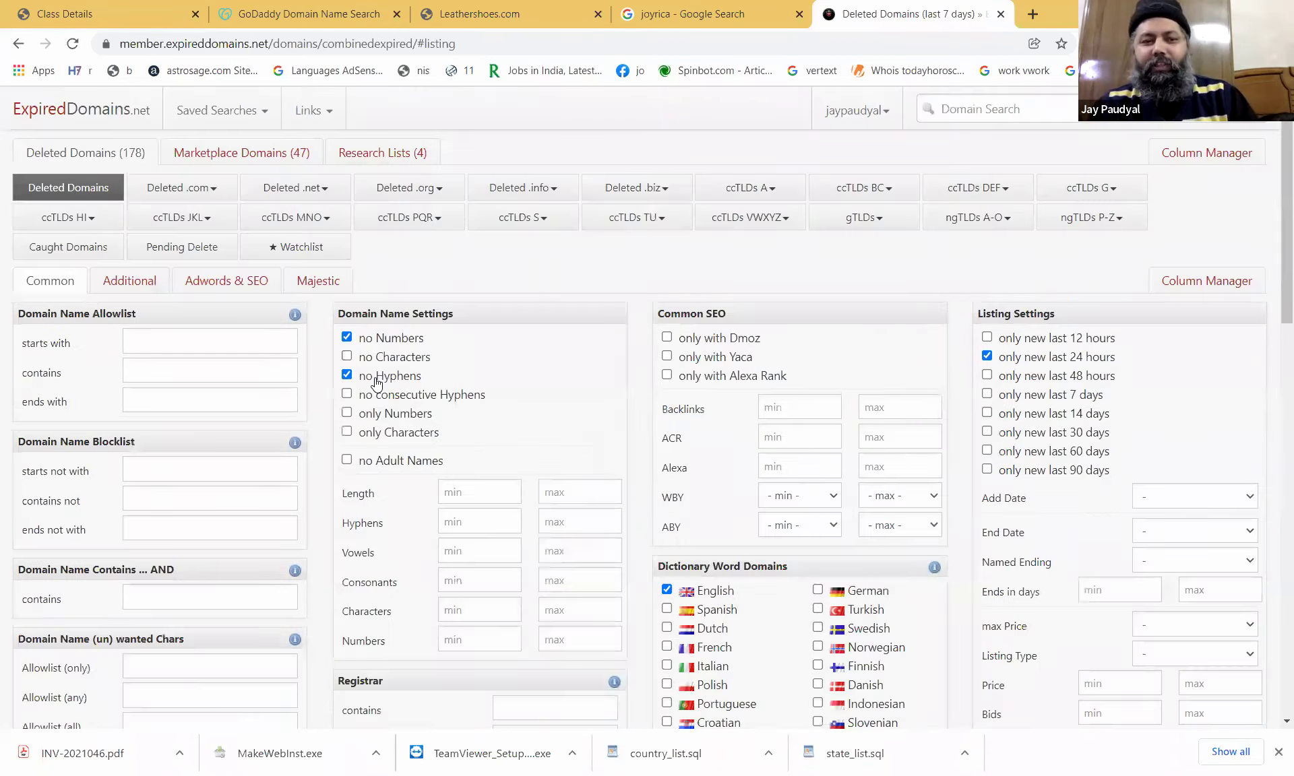
Set the domain name allowlist to names containing "leather".
scroll(376, 384, "down", 1)
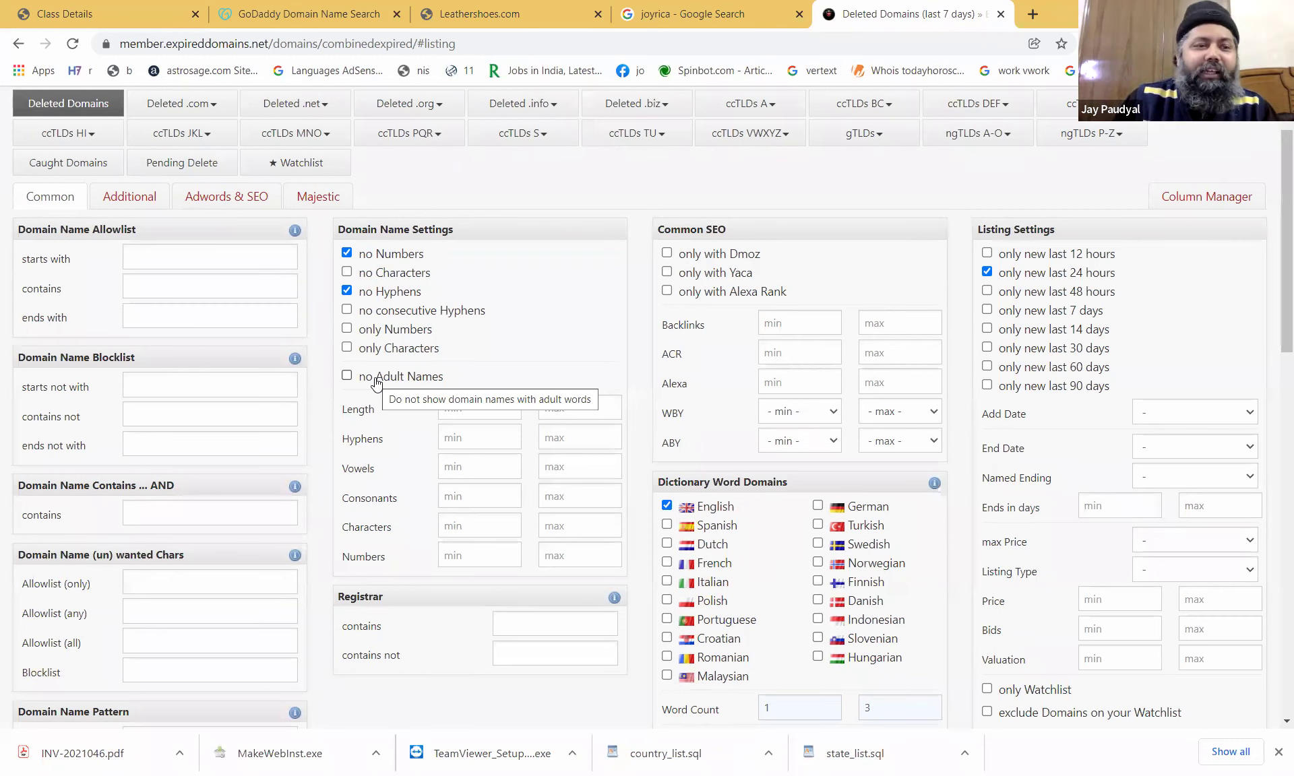
left_click(166, 289)
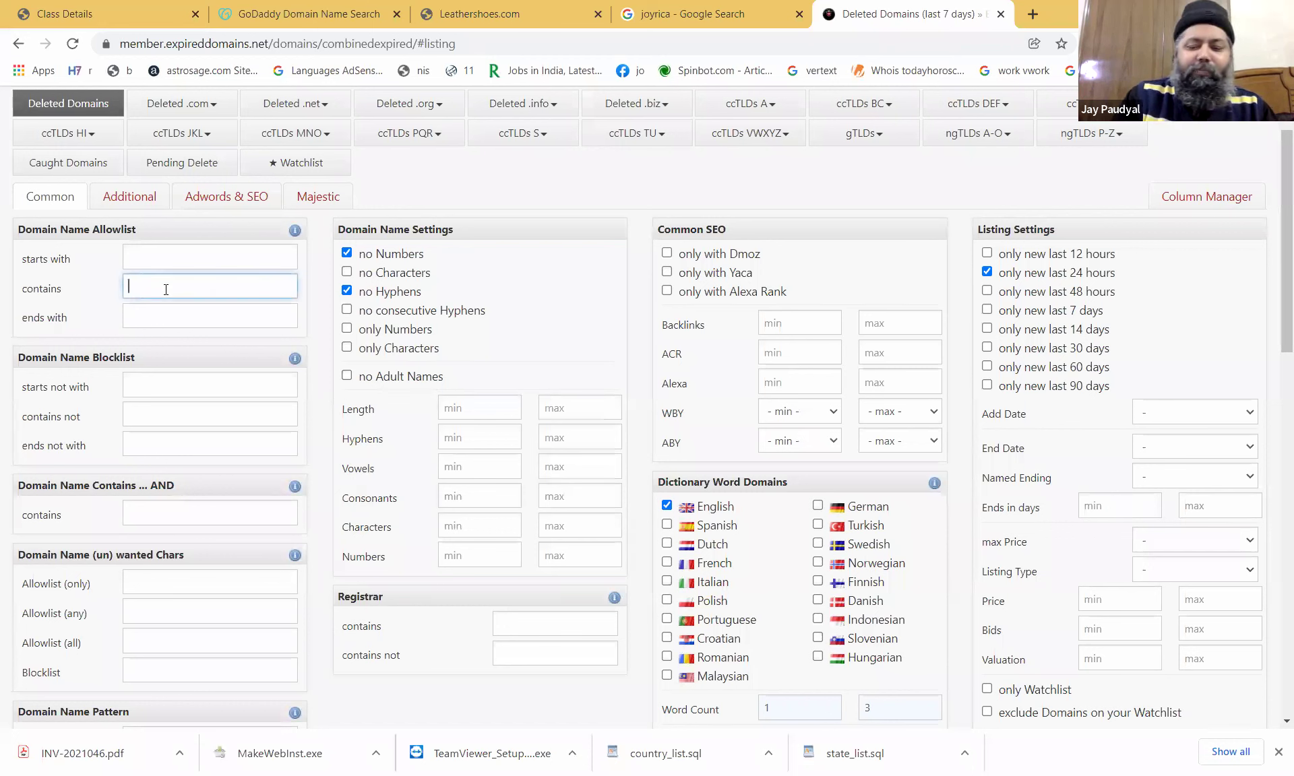
type("leather")
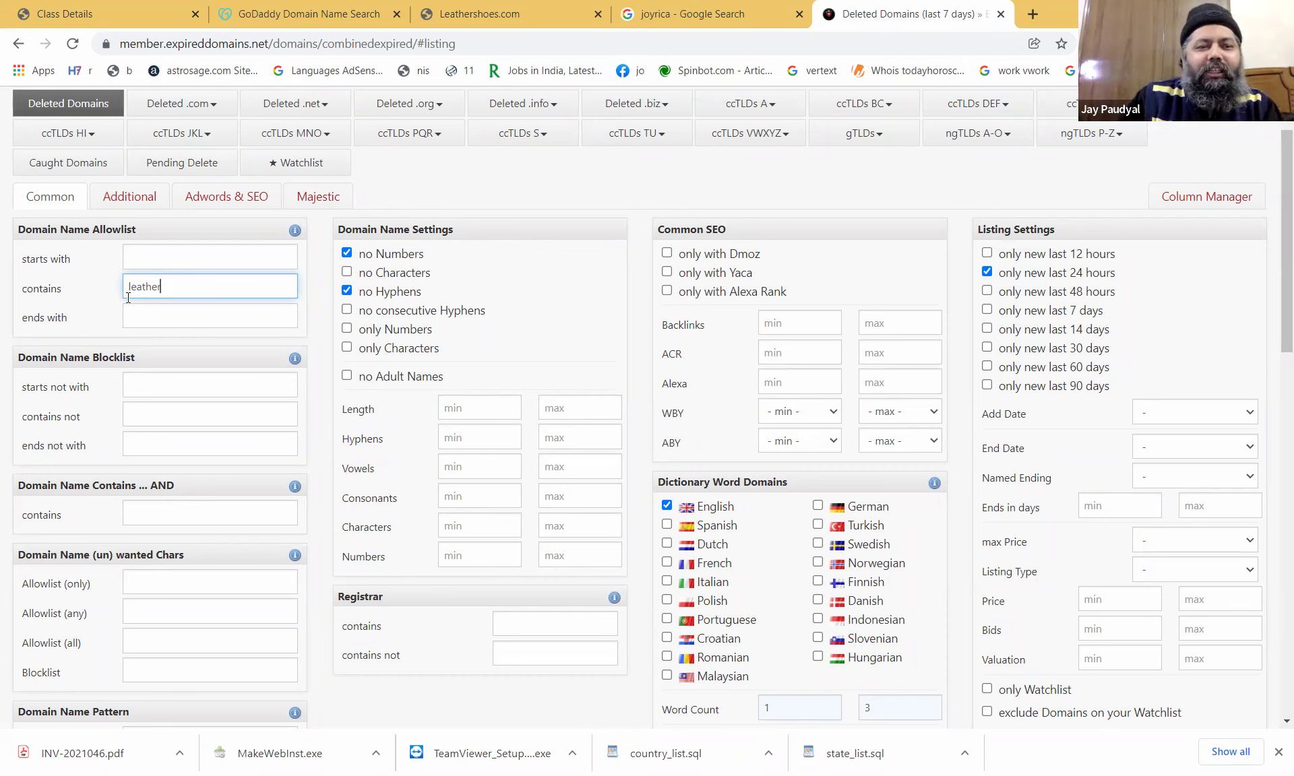
double_click(145, 288)
left_click(146, 251)
left_click(155, 312)
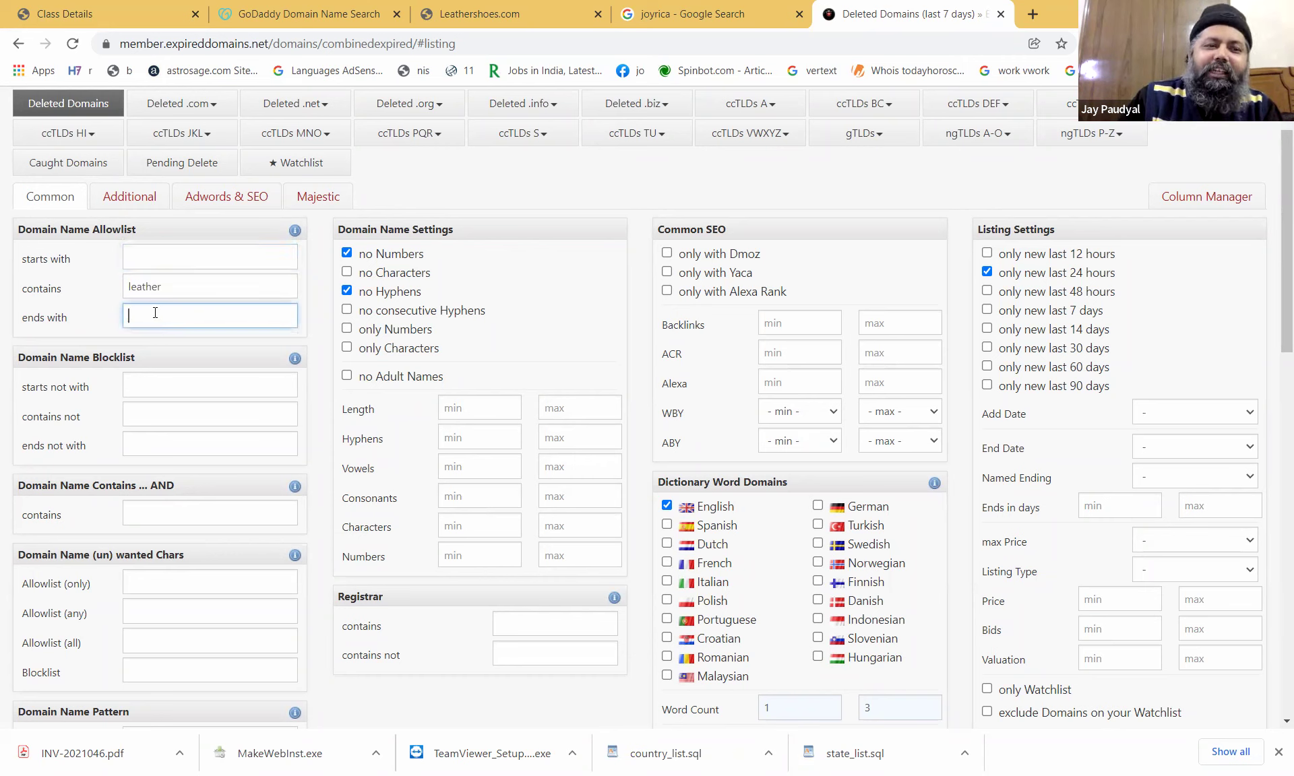
left_click(160, 285)
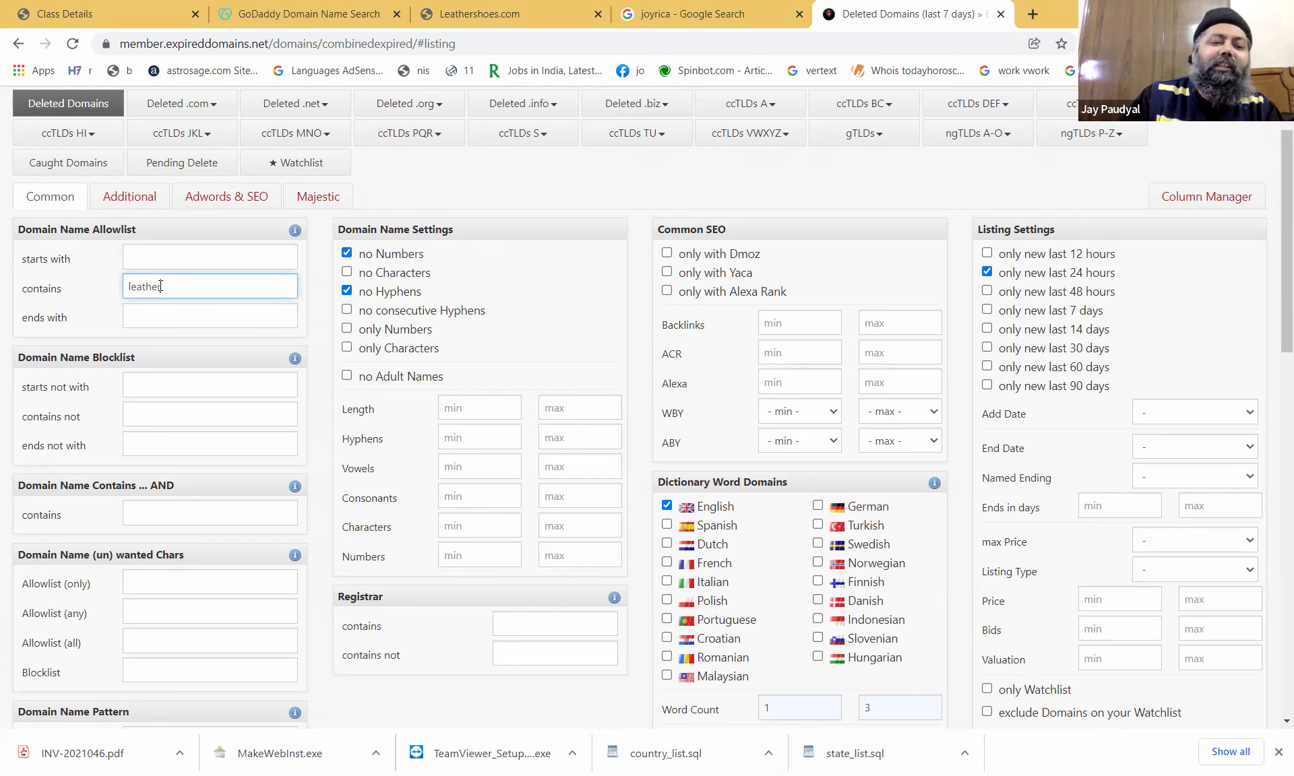
left_click(318, 353)
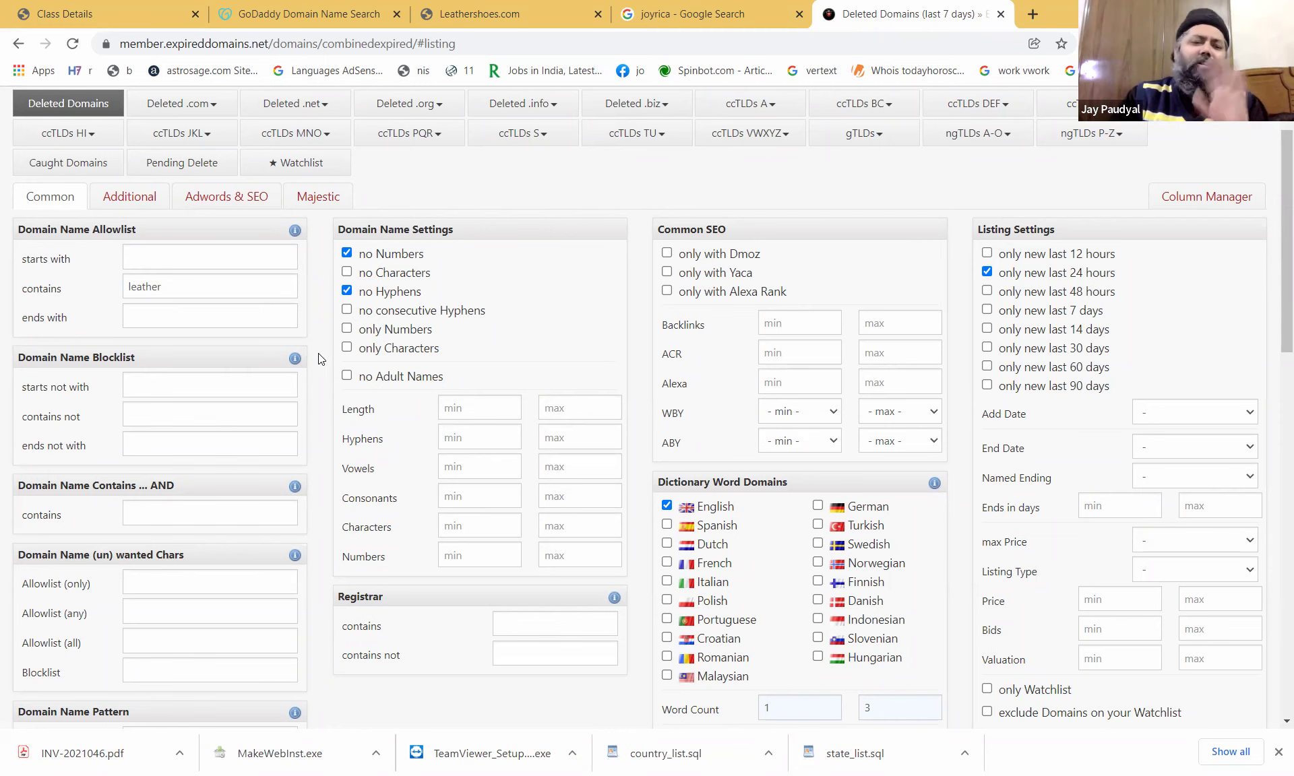
Apply the updated filter to the deleted domains list.
scroll(319, 354, "down", 4)
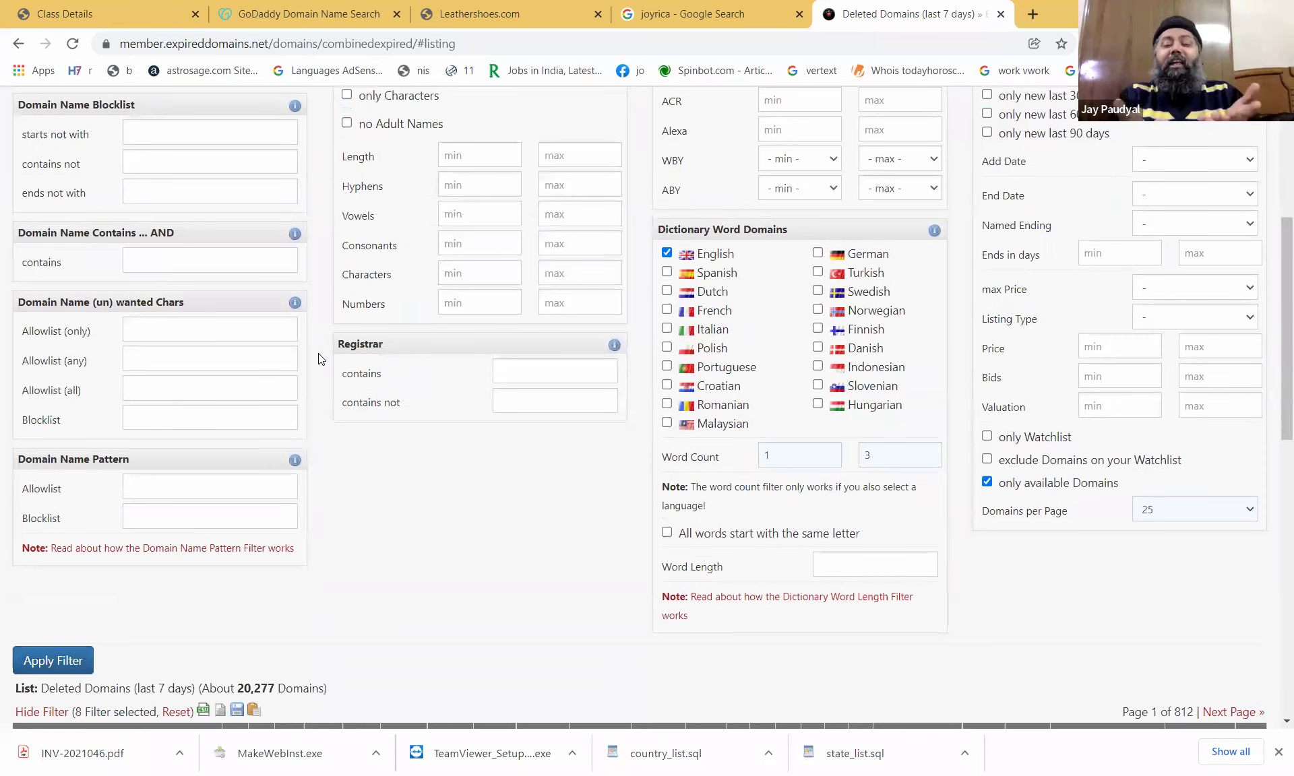
scroll(318, 353, "down", 2)
scroll(318, 359, "down", 2)
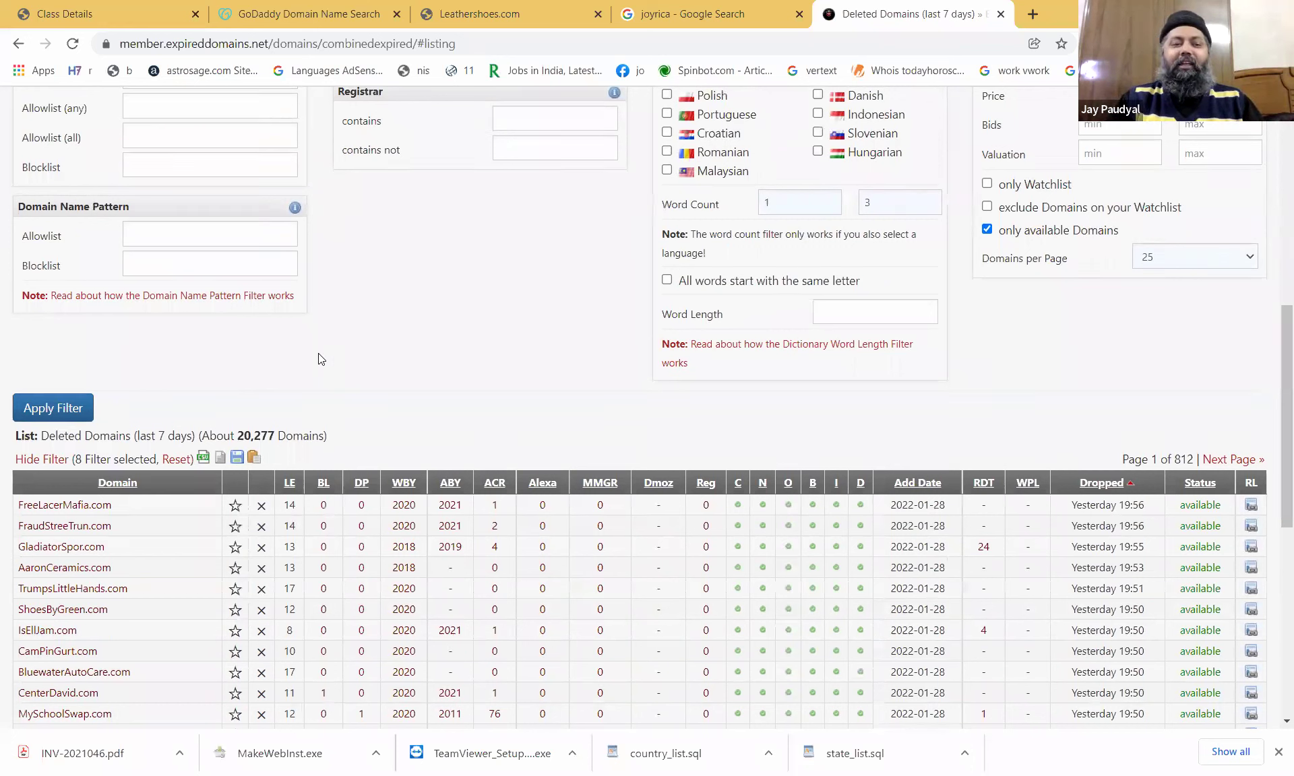
left_click(40, 410)
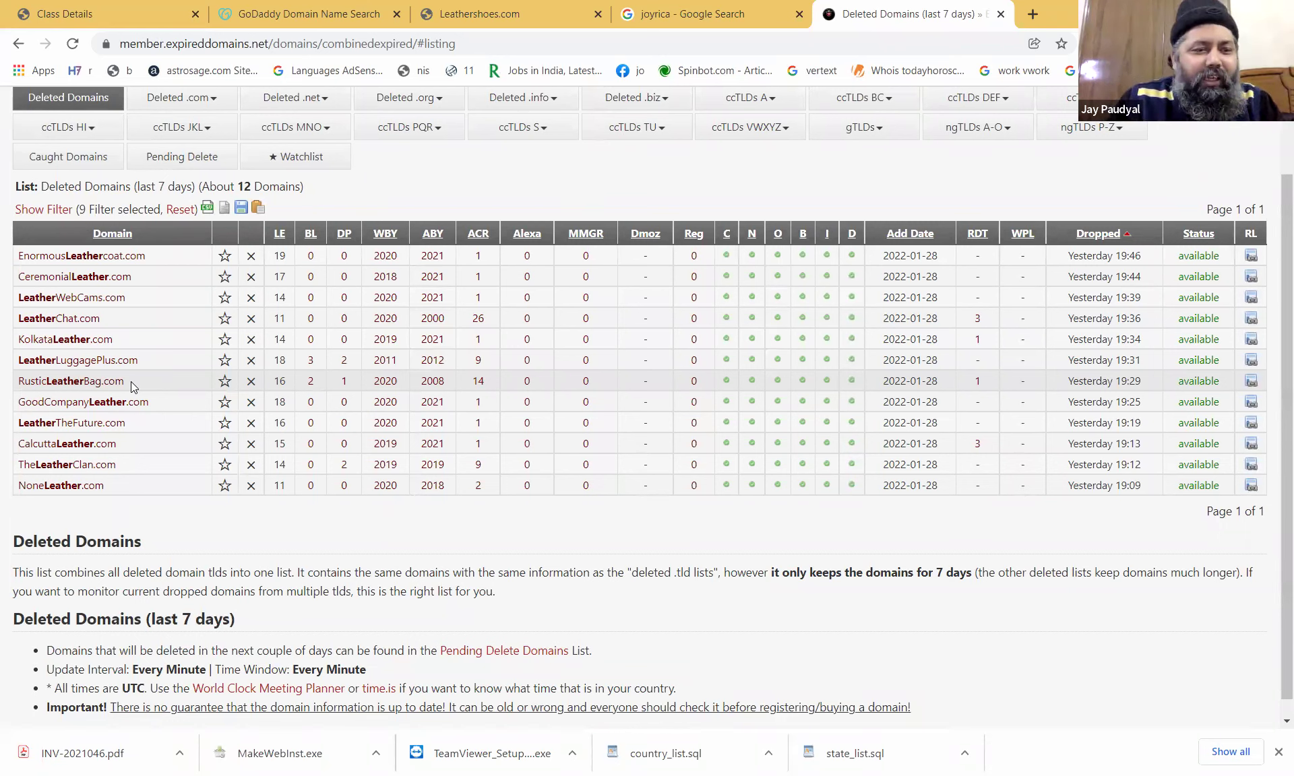
Copy the domain name RusticLeatherBag.com from the filtered list.
left_click_drag(131, 382, 29, 382)
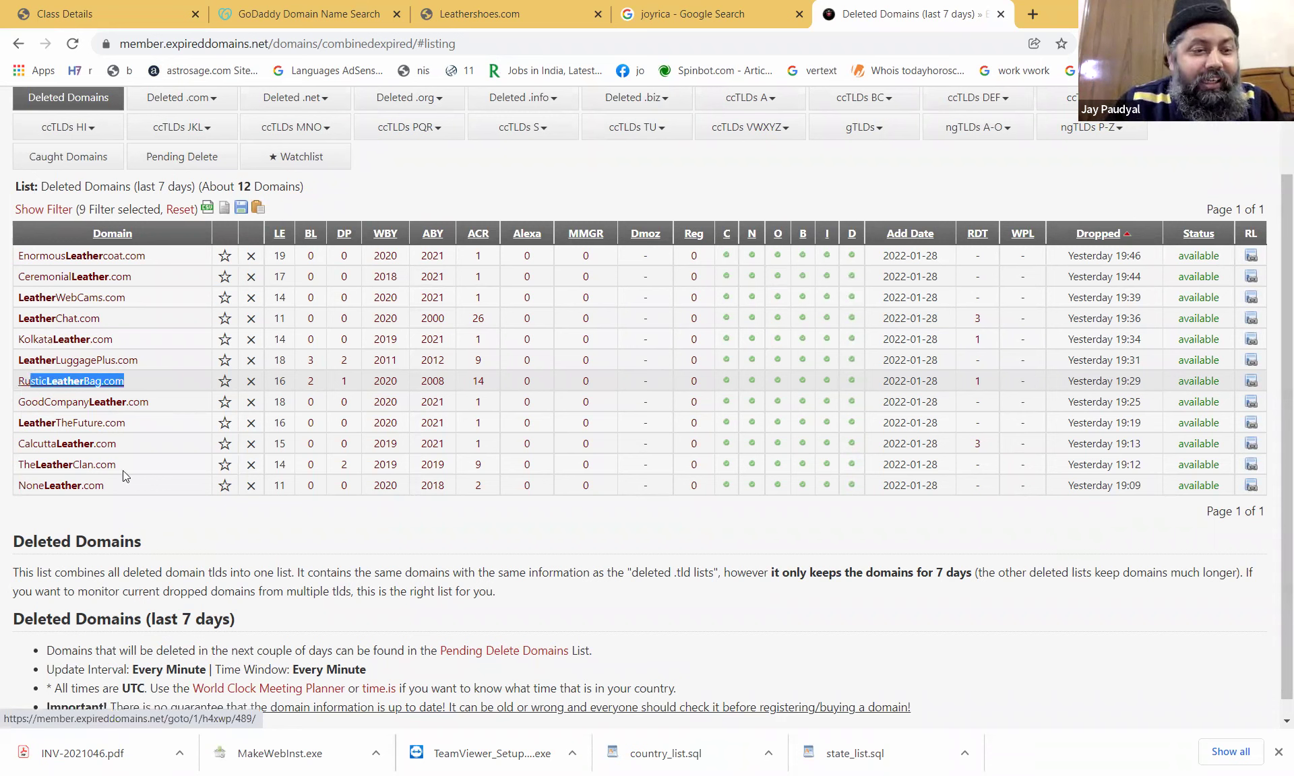
left_click(136, 381)
left_click_drag(136, 380, 16, 382)
key("ctrl+c")
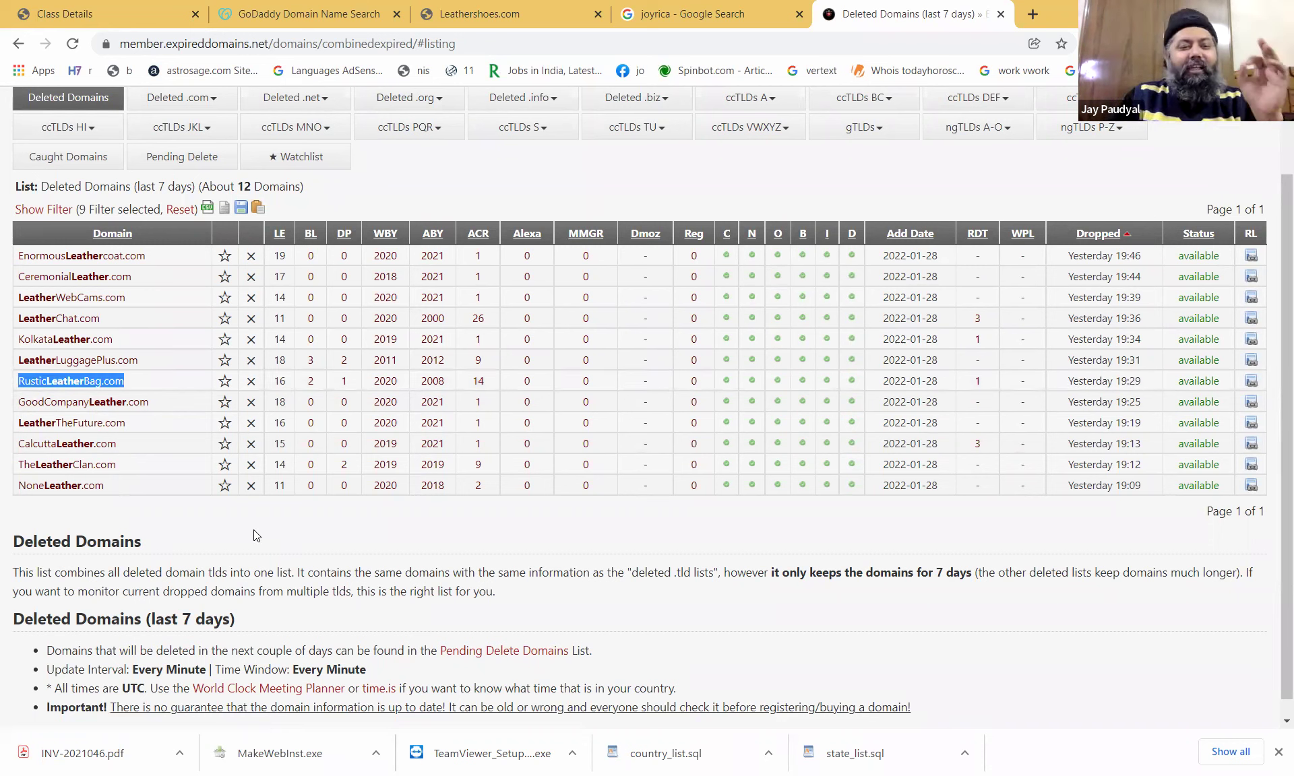
left_click(100, 385)
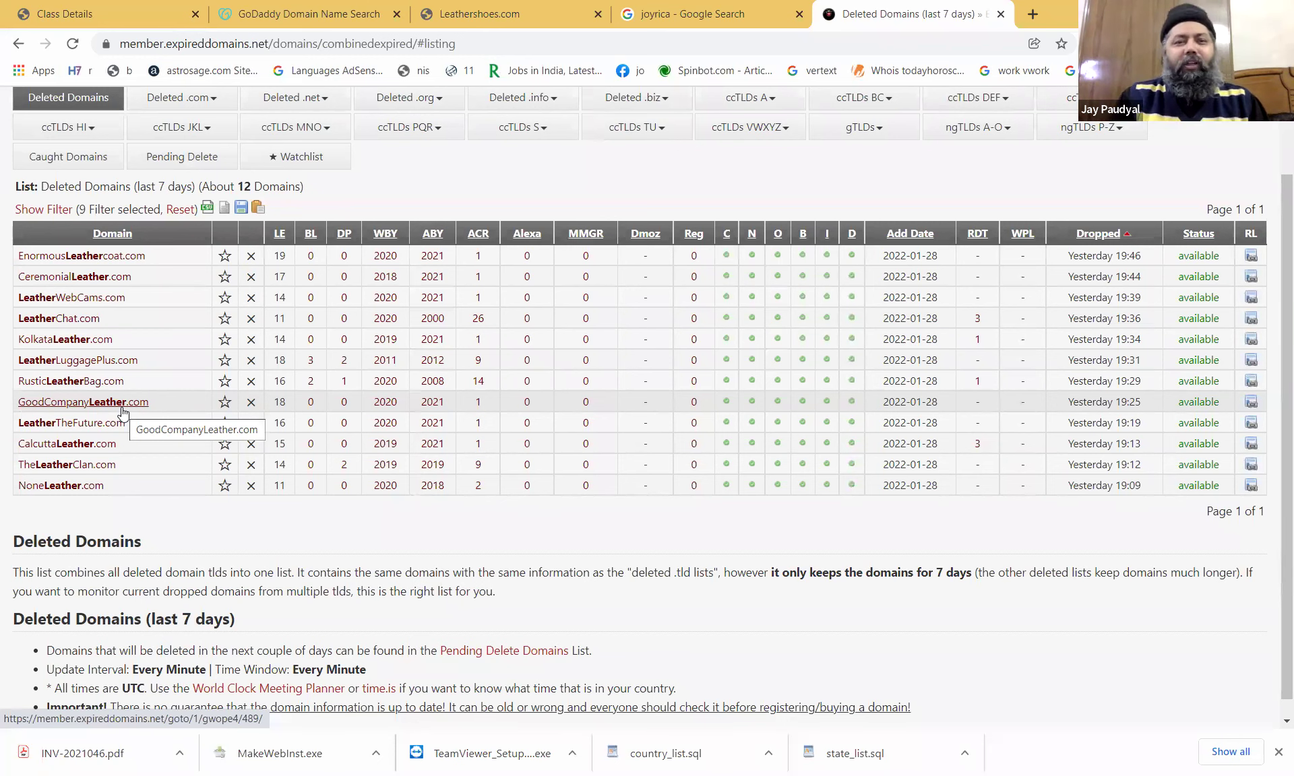
Search Google in a new browser tab for "Rustic Leather Bag", written as separate words without the .com ending.
left_click(164, 40)
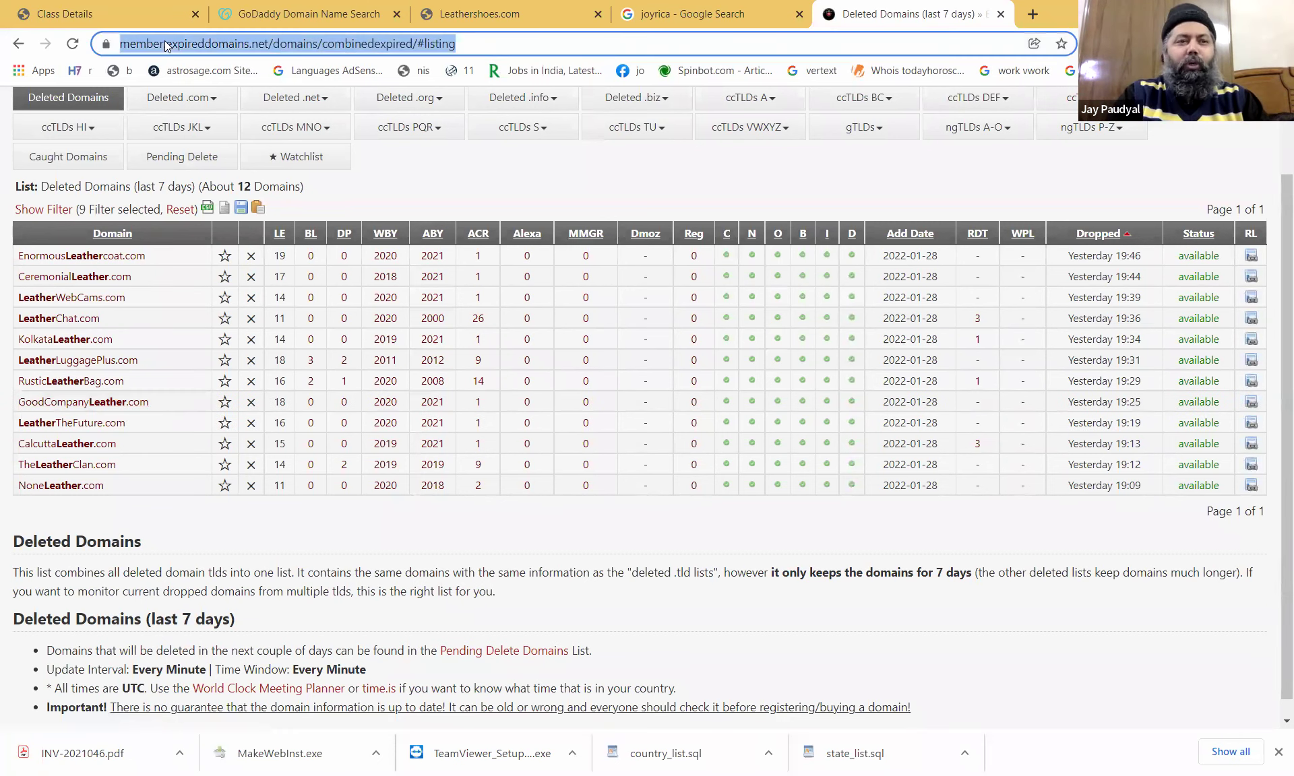
key("ctrl+t")
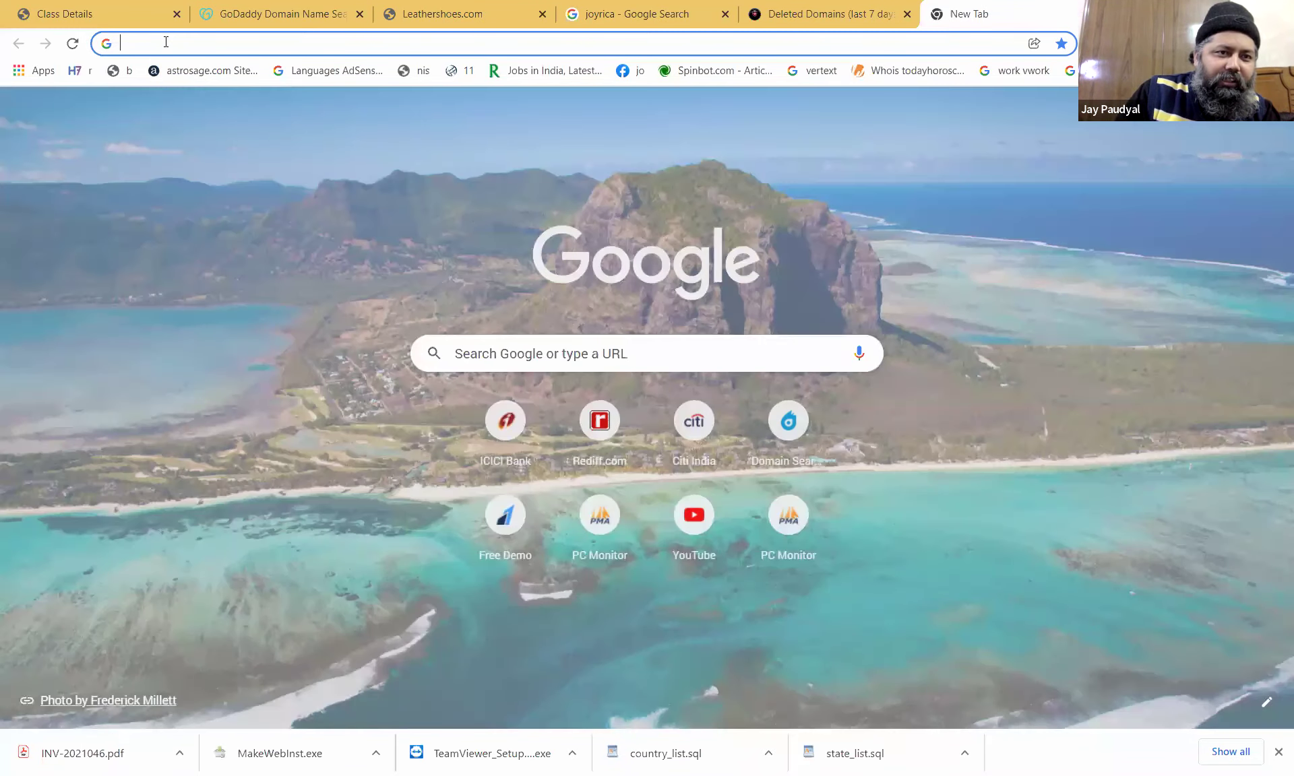
key("ctrl+v")
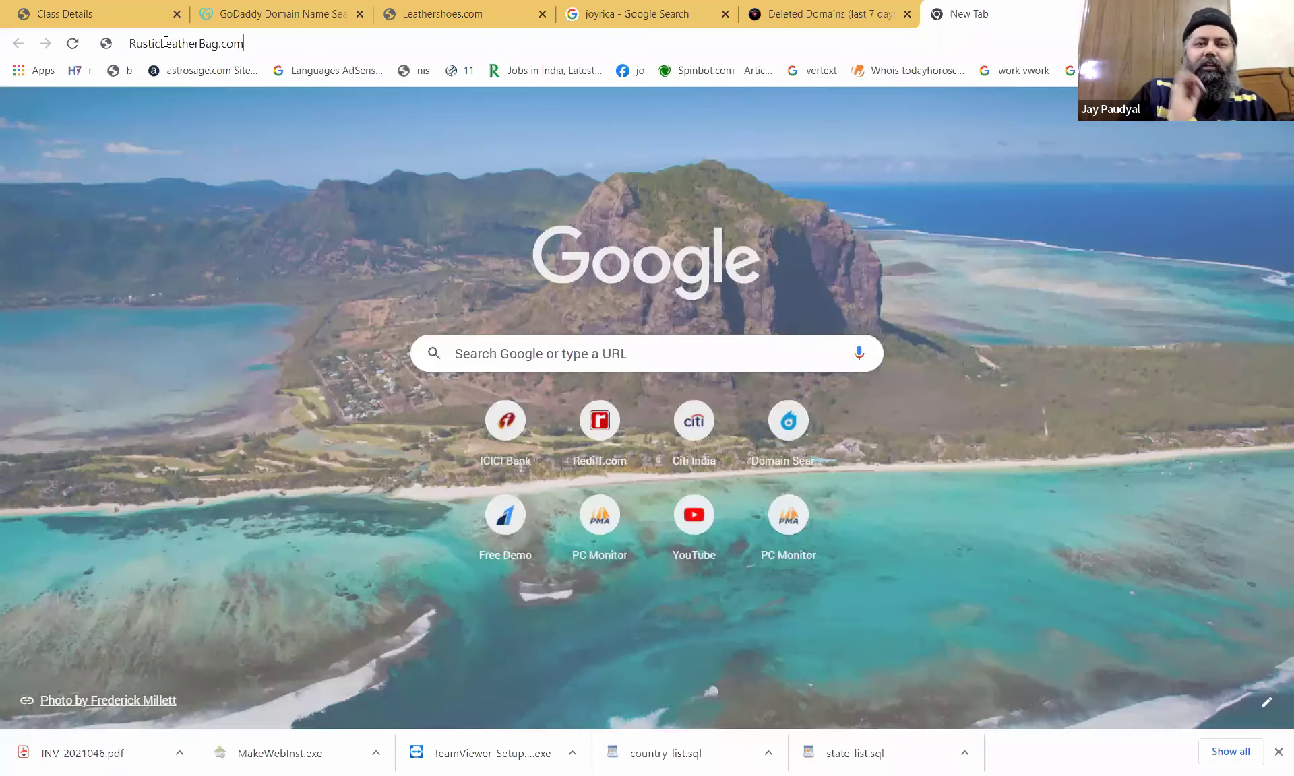
key("ctrl+a")
type("Rustic Leather Bag")
key("Return")
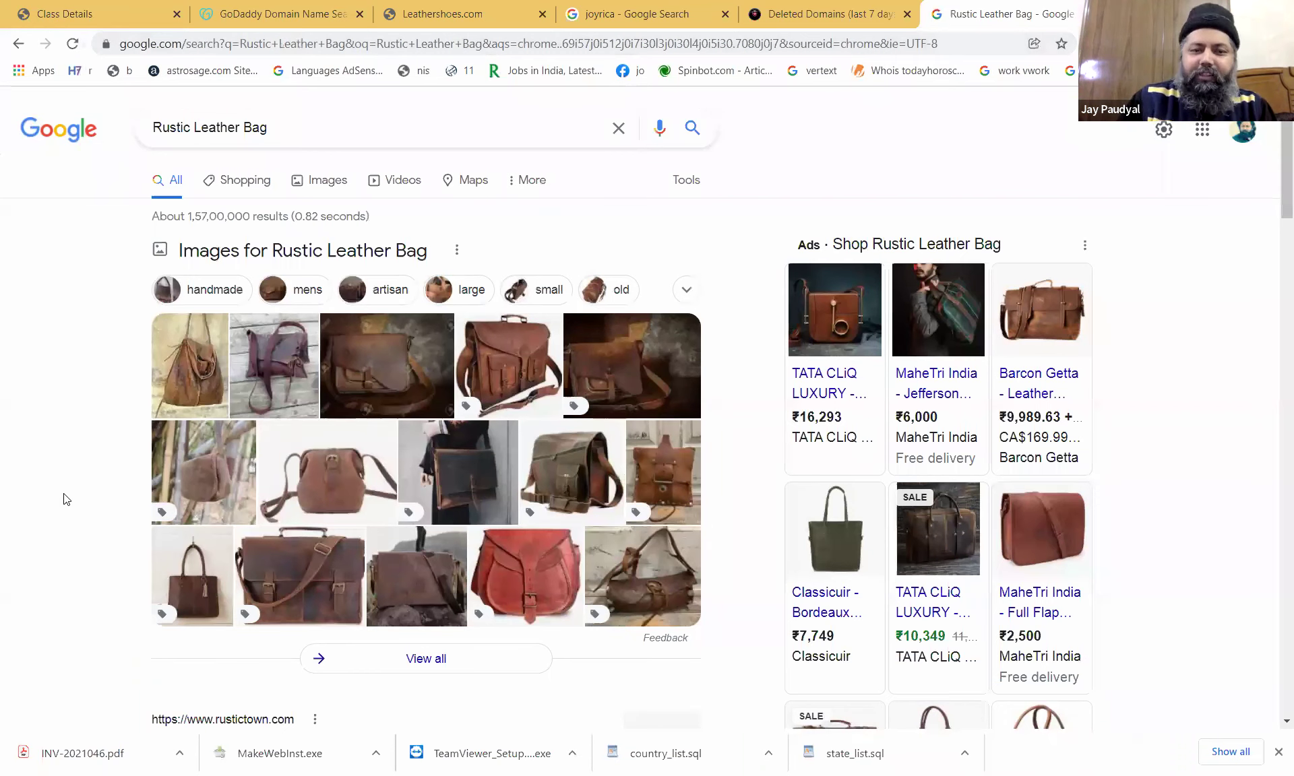
Look through the Google results for Rustic Leather Bag to examine the shops, product pages and local stores.
scroll(287, 421, "down", 3)
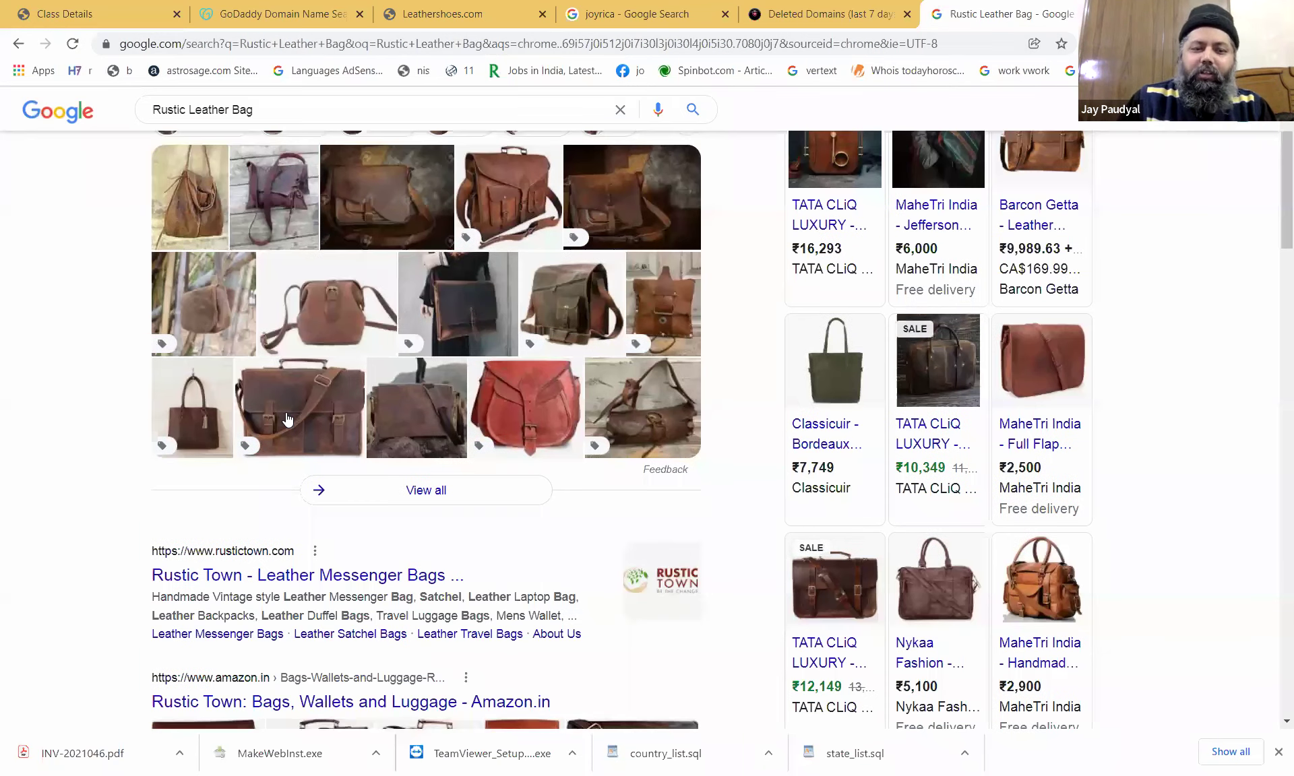
scroll(49, 438, "down", 1)
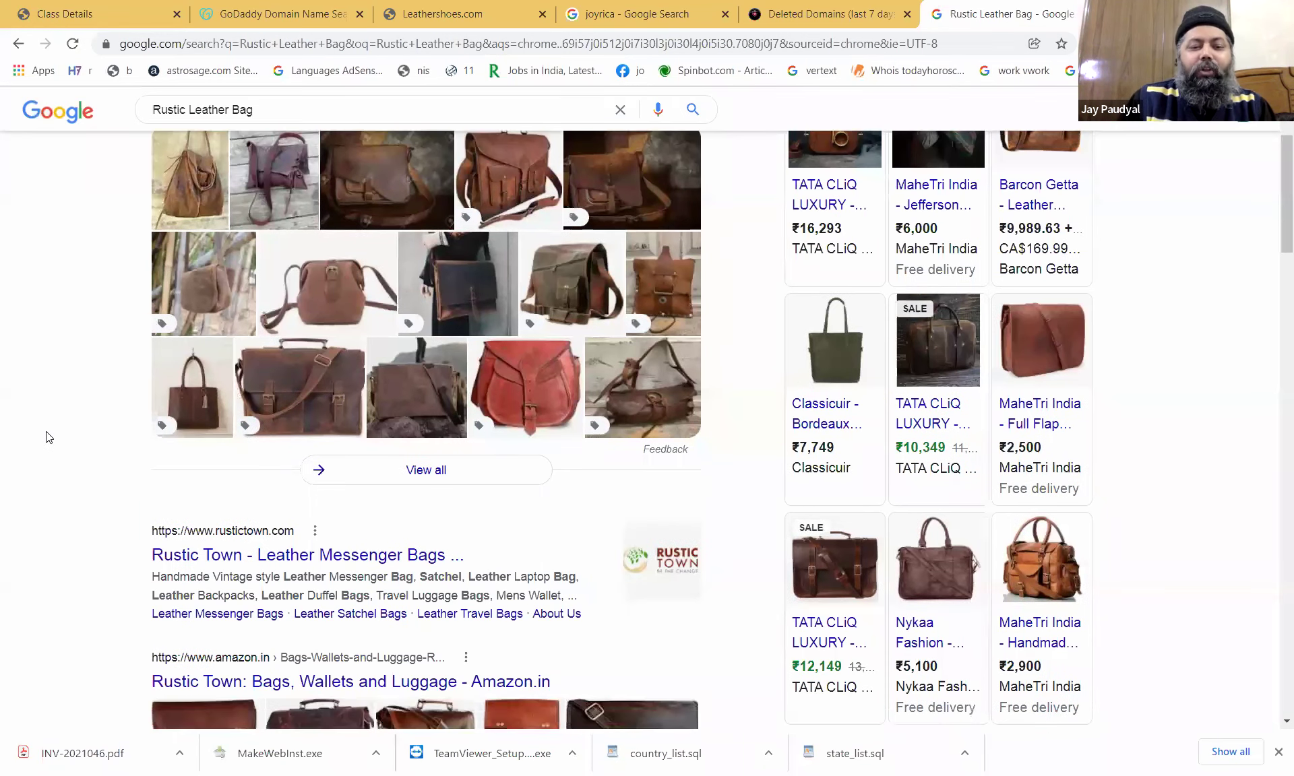
scroll(48, 438, "down", 6)
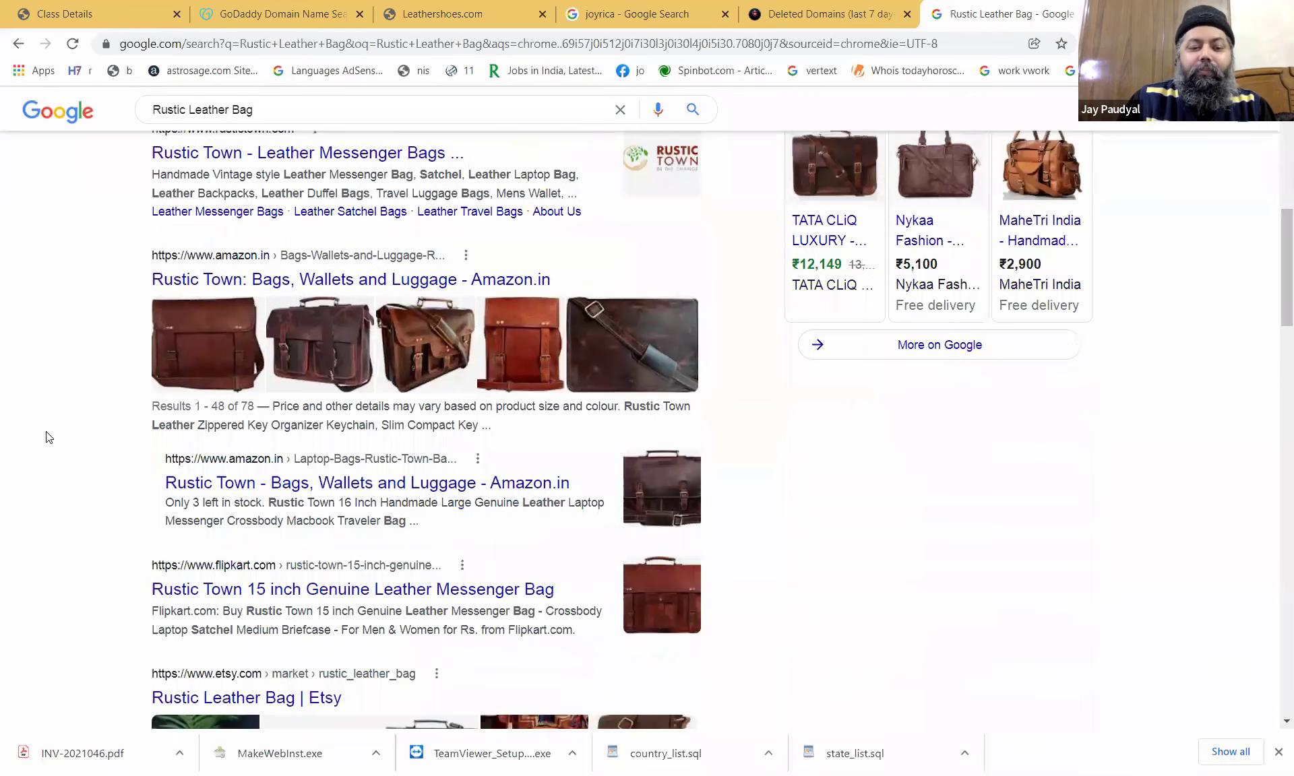
scroll(48, 437, "down", 4)
scroll(49, 438, "down", 4)
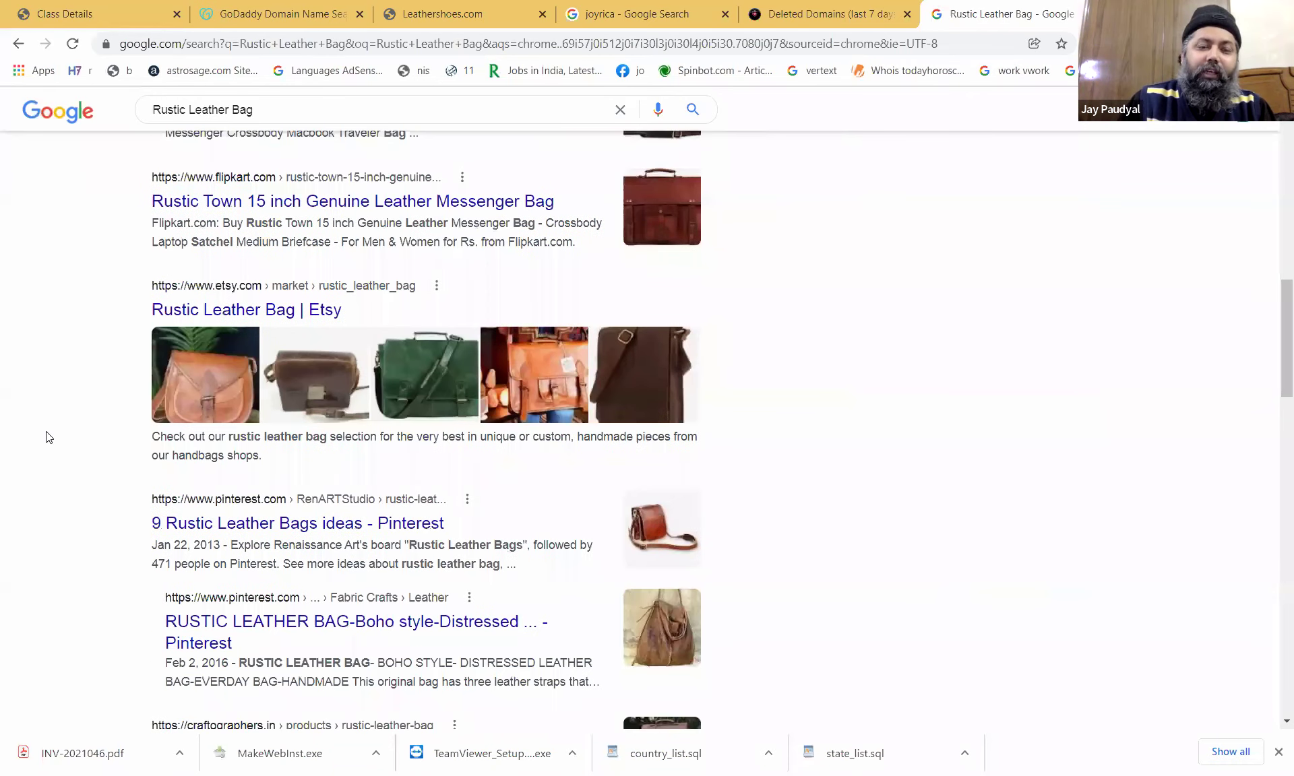
scroll(45, 438, "down", 8)
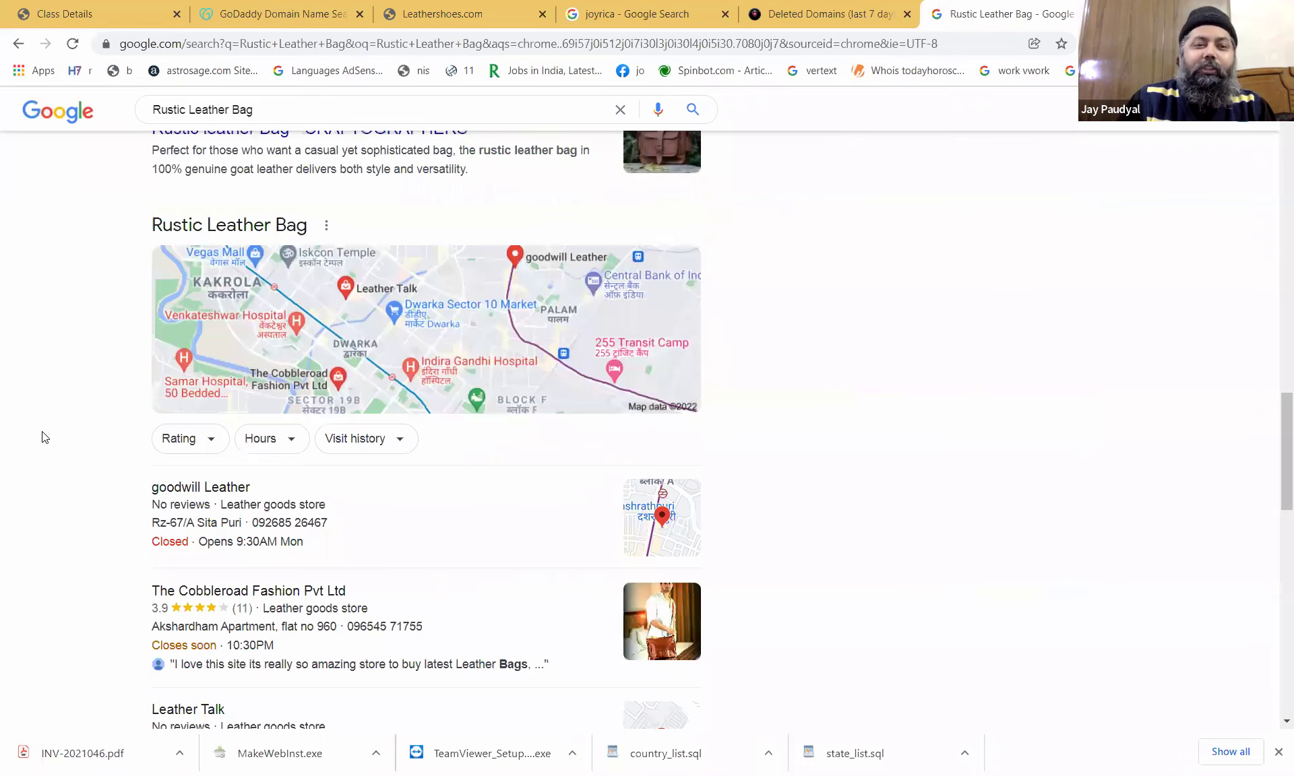
scroll(44, 438, "down", 7)
scroll(44, 438, "up", 20)
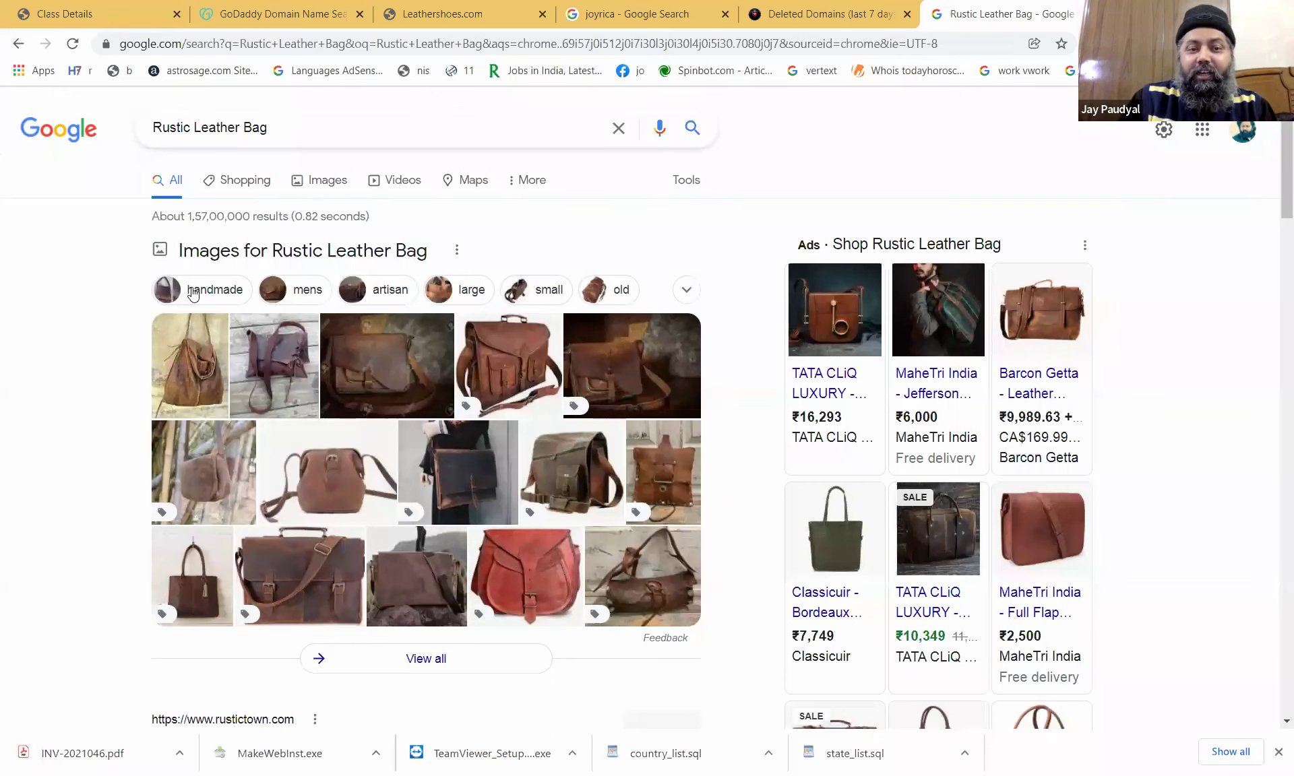
Show the Rustic Leather Bag search on Google Maps and look through the listed leather goods businesses.
left_click(480, 186)
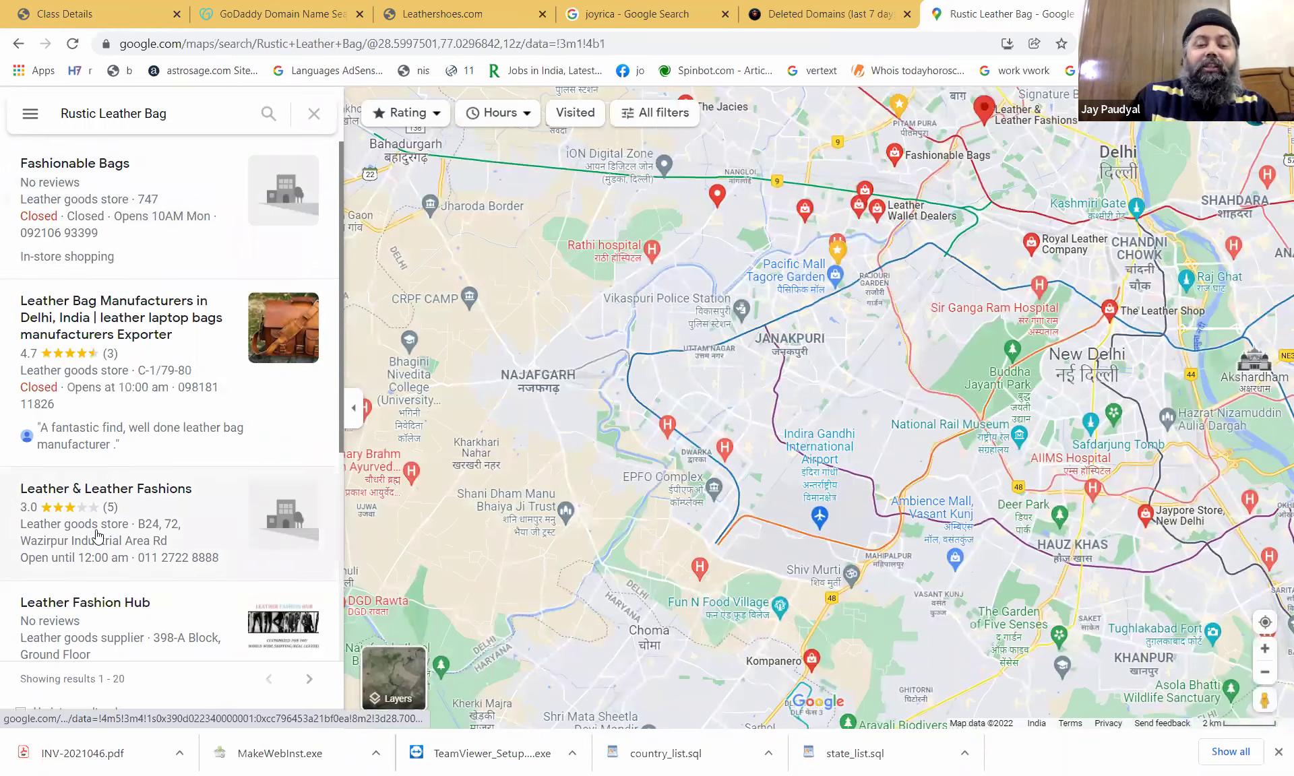
scroll(98, 535, "down", 3)
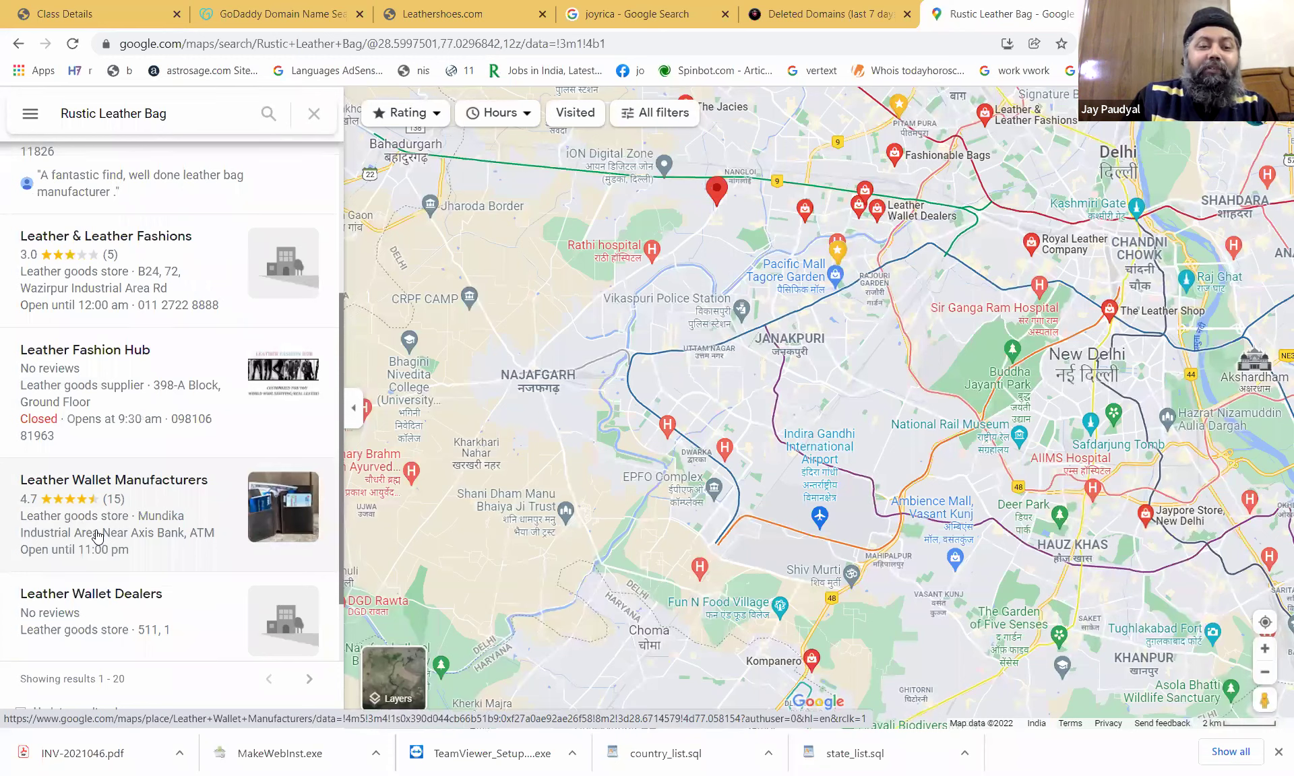
scroll(97, 535, "down", 1)
scroll(97, 536, "down", 5)
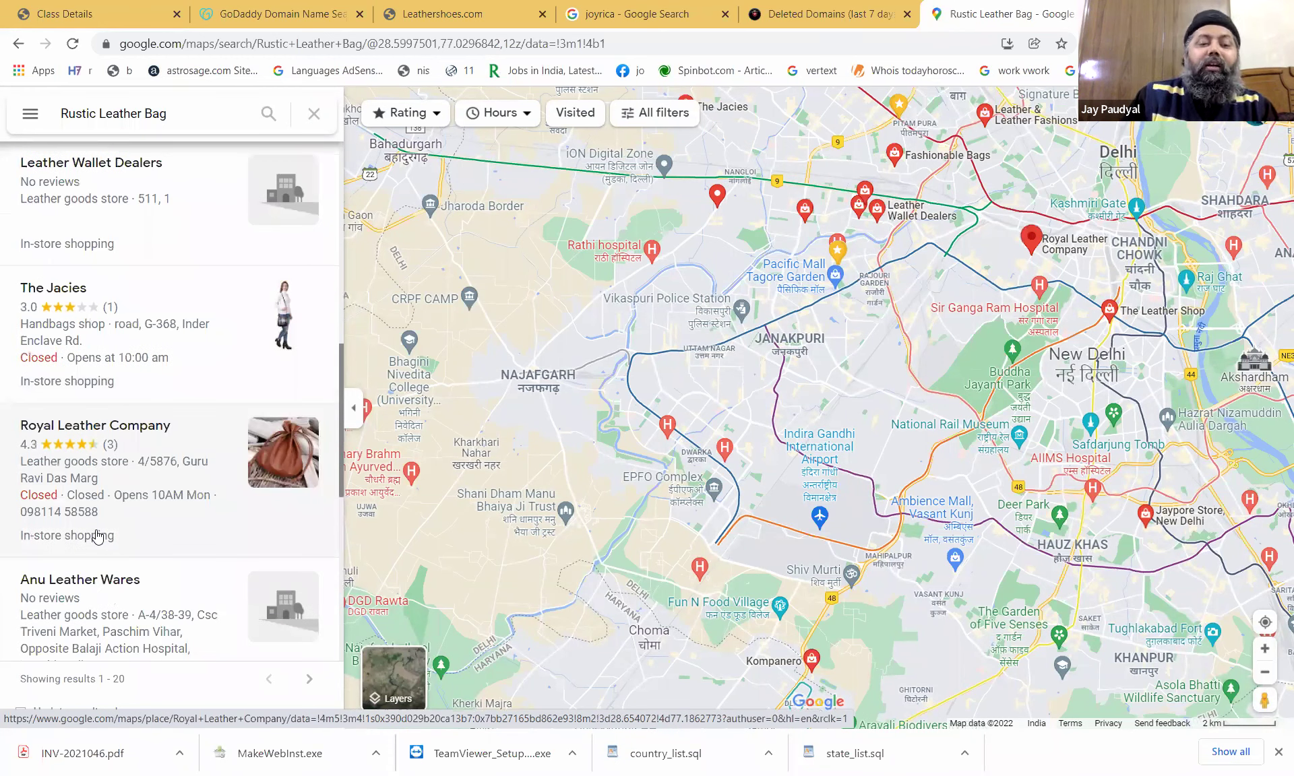
scroll(97, 536, "down", 5)
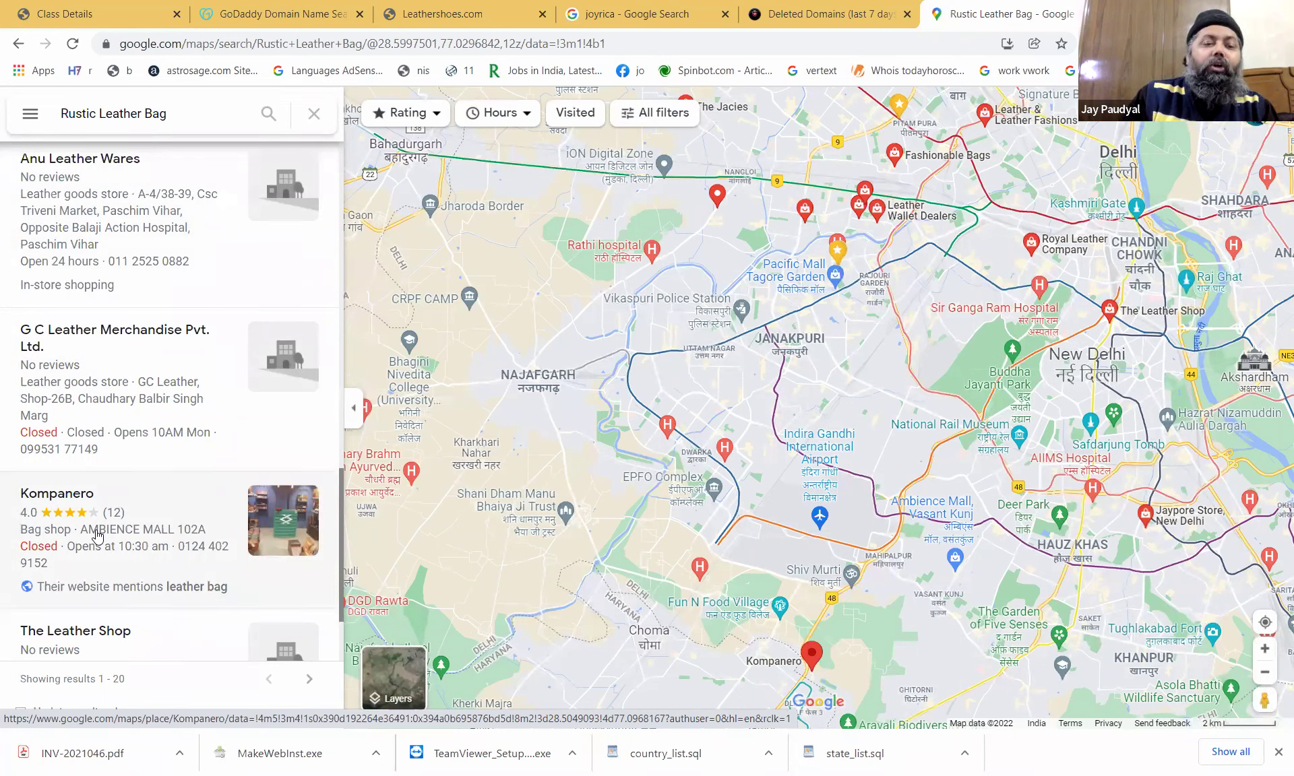
scroll(98, 536, "down", 1)
scroll(98, 536, "down", 5)
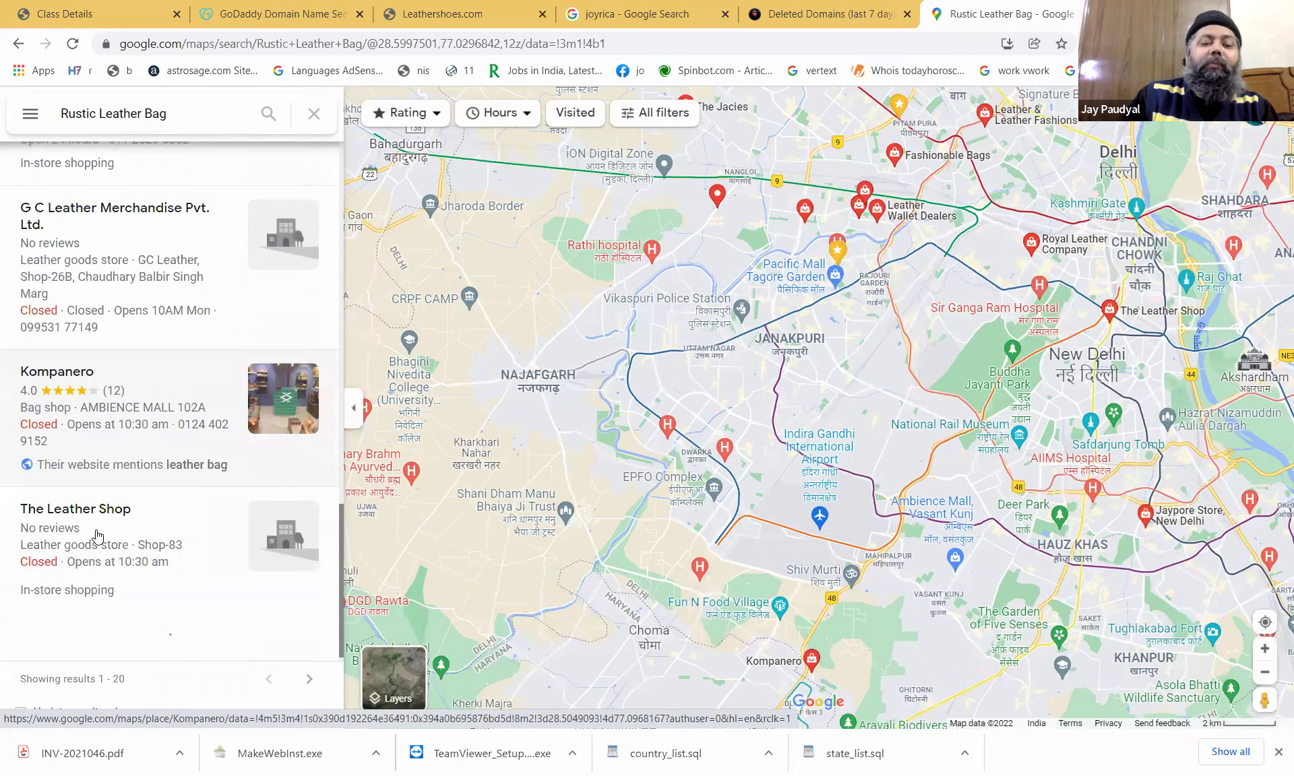
scroll(98, 535, "down", 1)
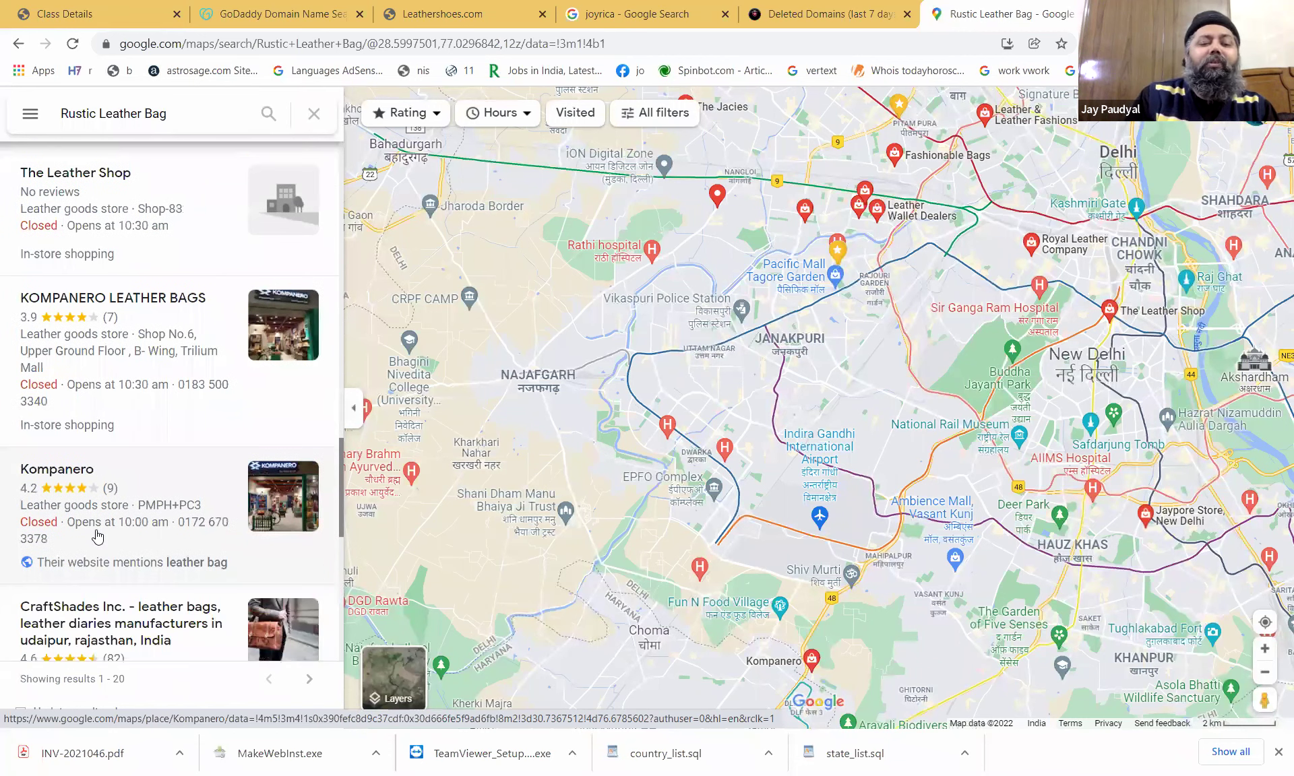
scroll(98, 536, "down", 3)
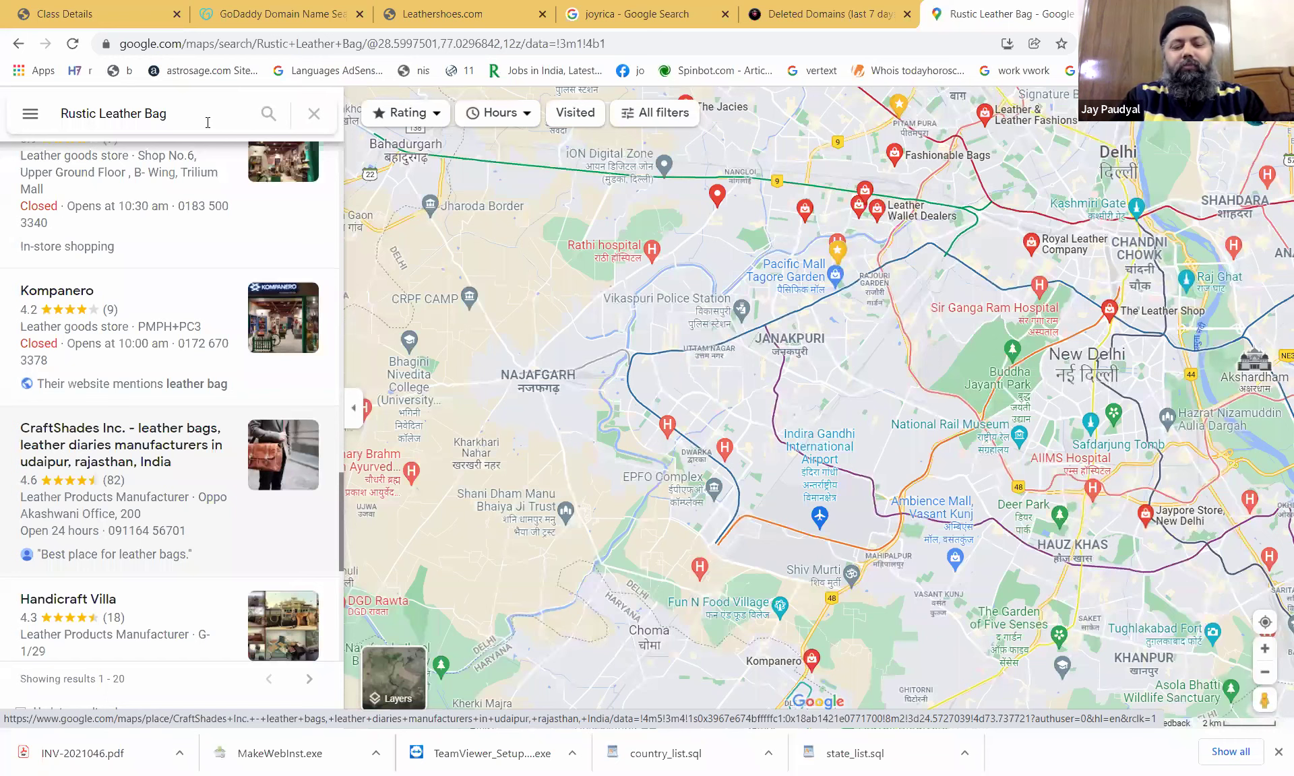
Extend the Google Maps search to "Rustic Leather Bag new york" to look for leather goods businesses there.
left_click(208, 122)
type("n")
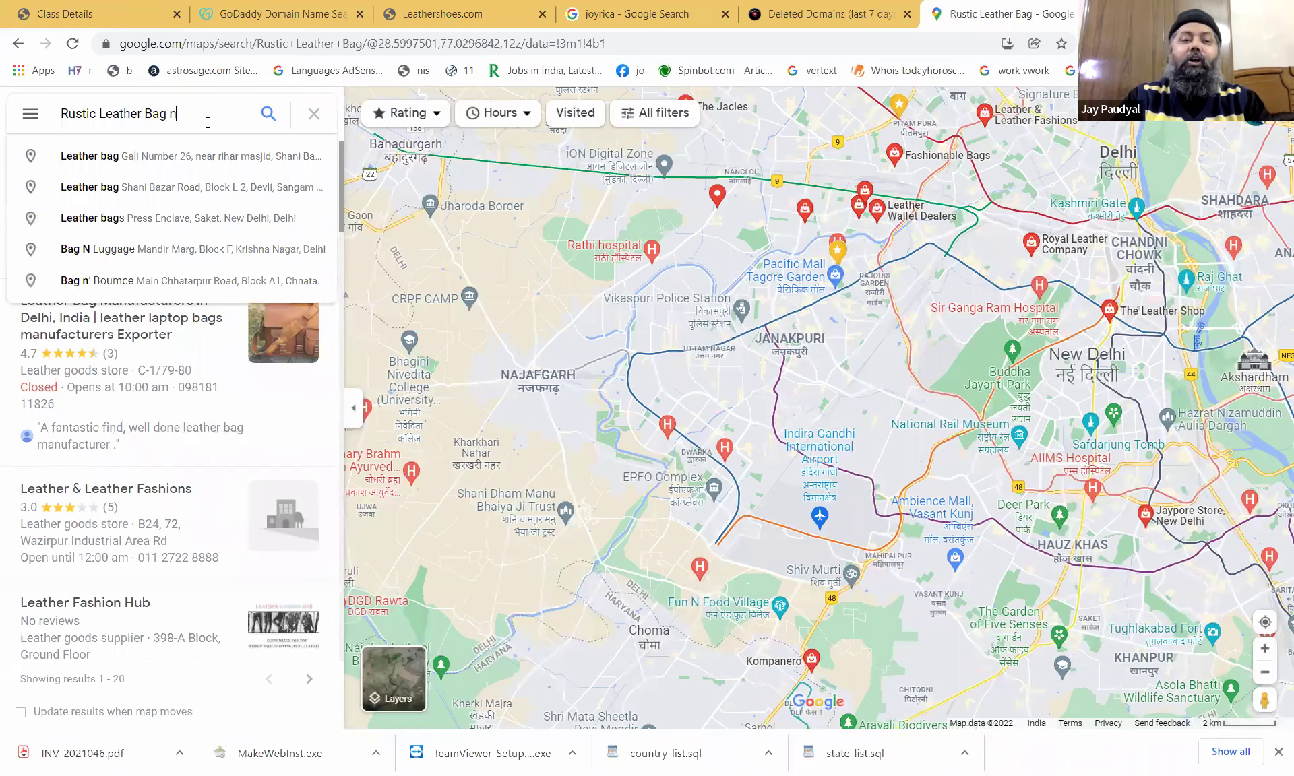
type("ew")
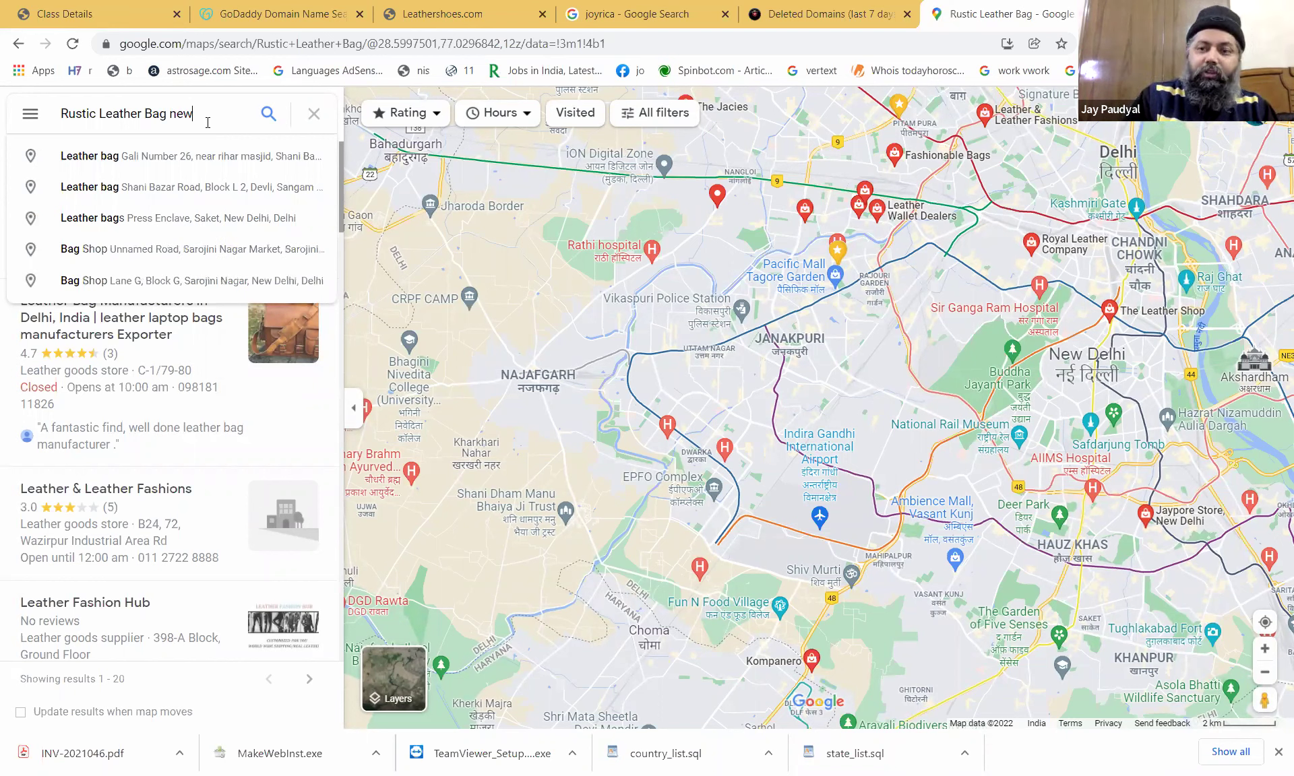
type(" york")
key("Return")
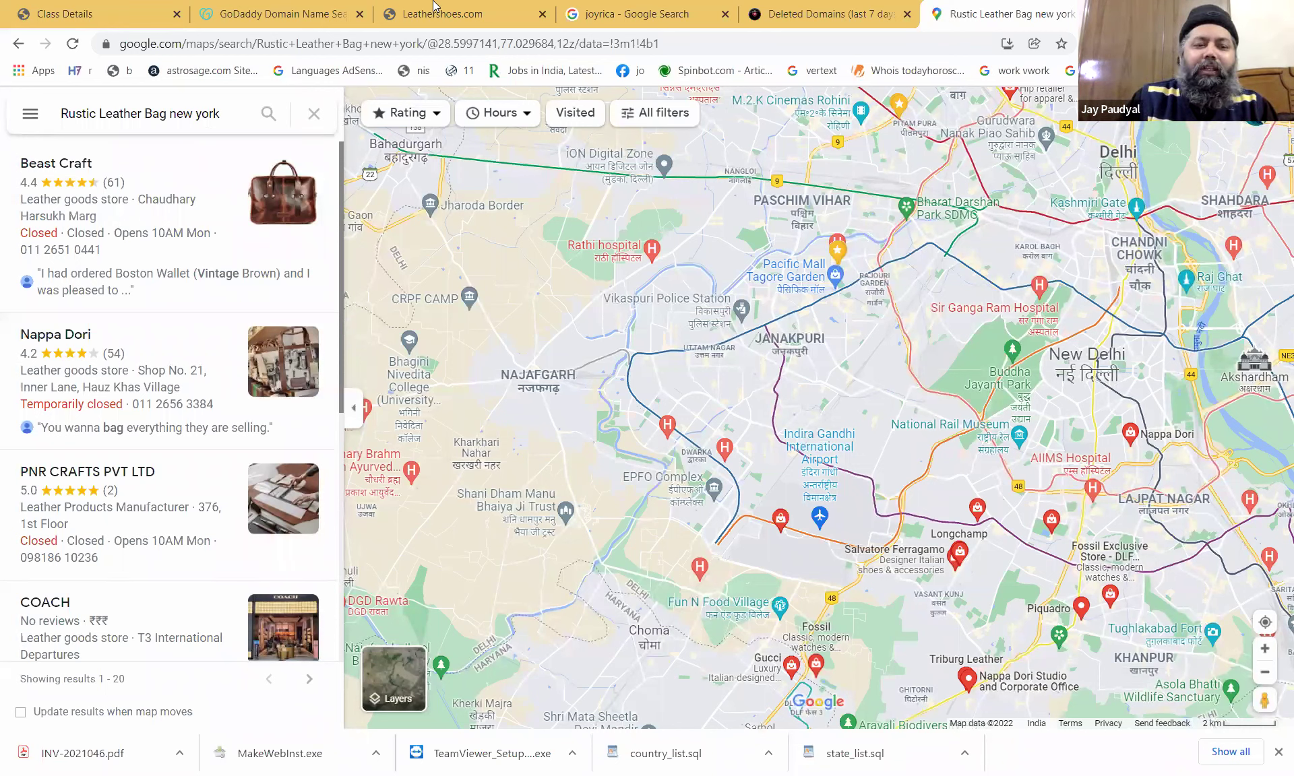
Return to the Google web results for Rustic Leather Bag and open the Rustic Town website as a potential buyer.
left_click(18, 46)
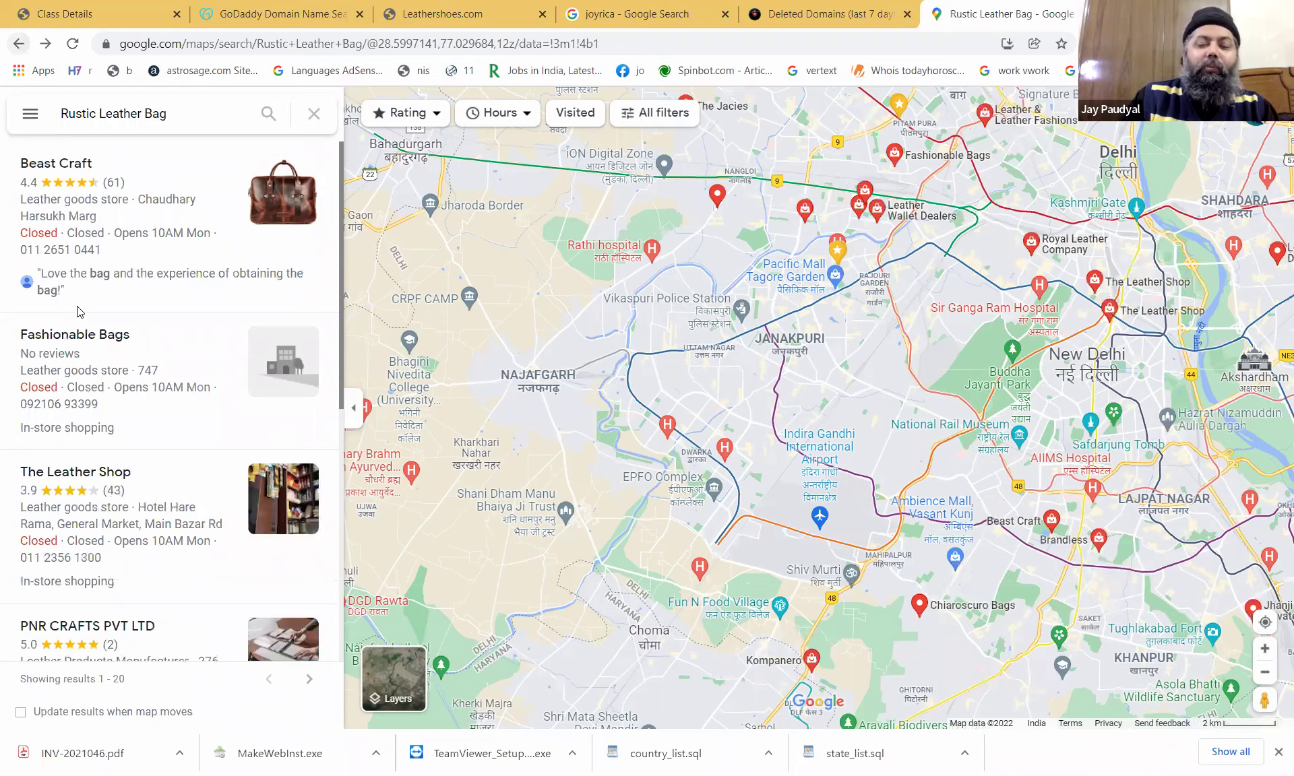
key("alt+Left")
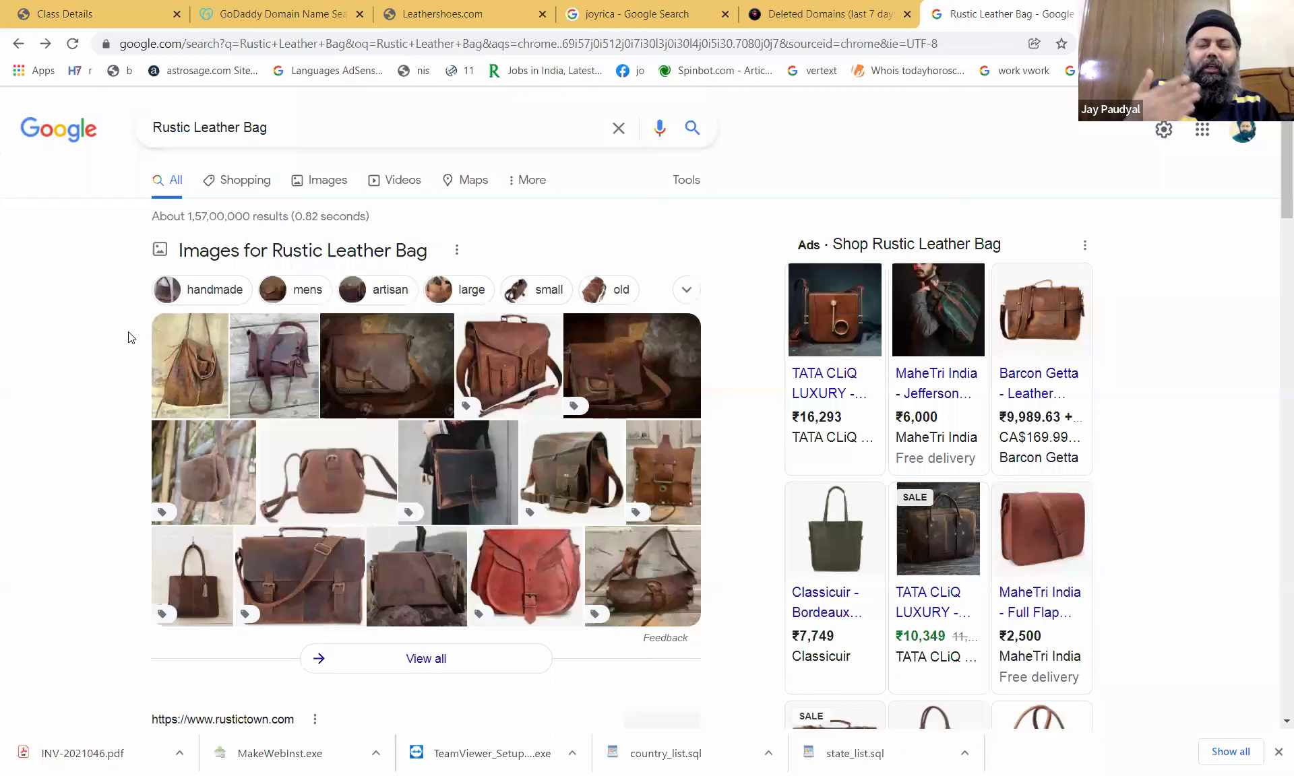
scroll(130, 337, "down", 5)
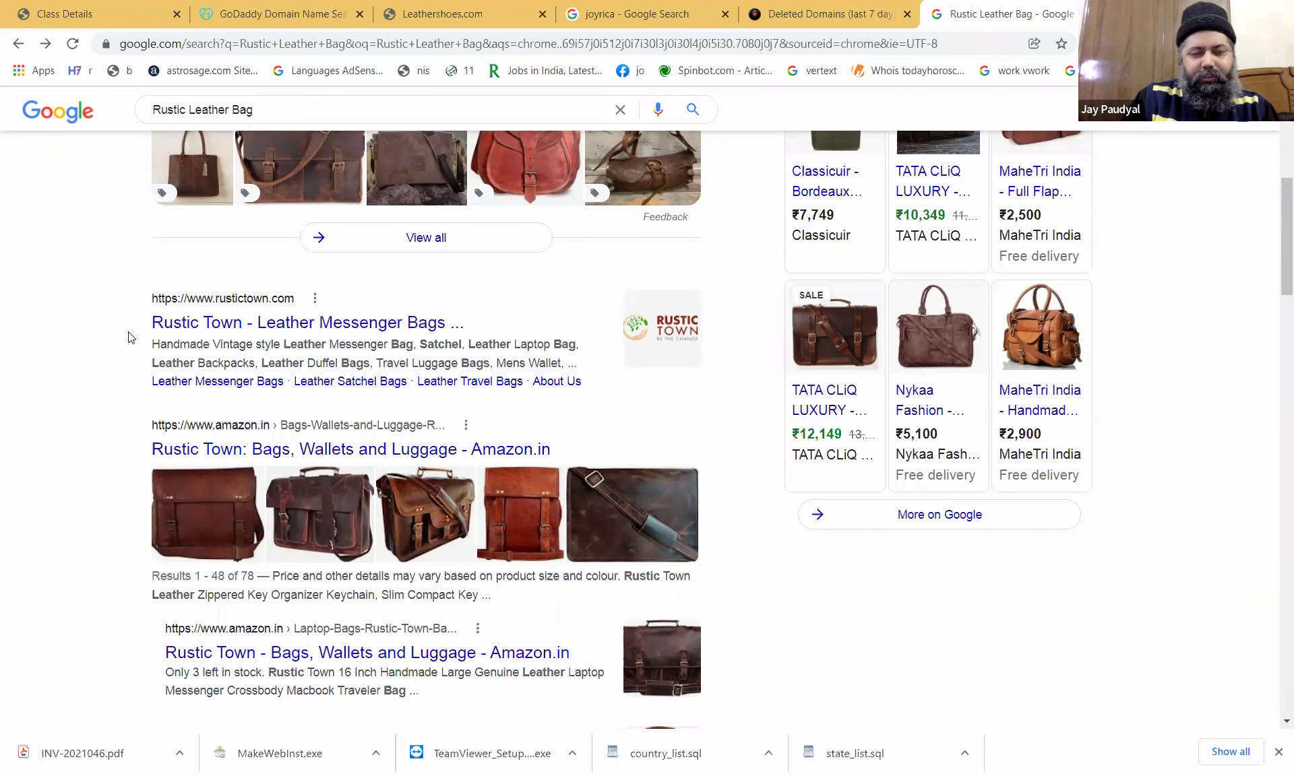
scroll(130, 337, "down", 5)
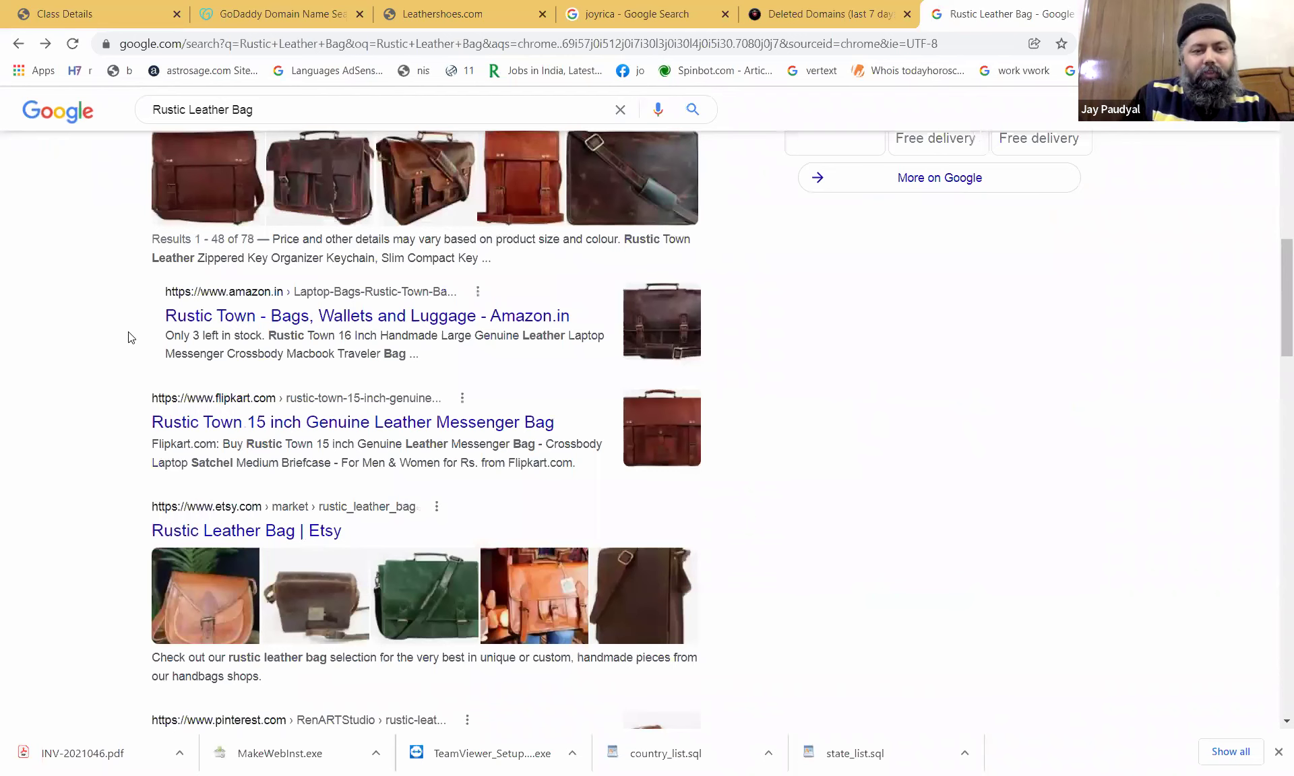
scroll(273, 239, "up", 4)
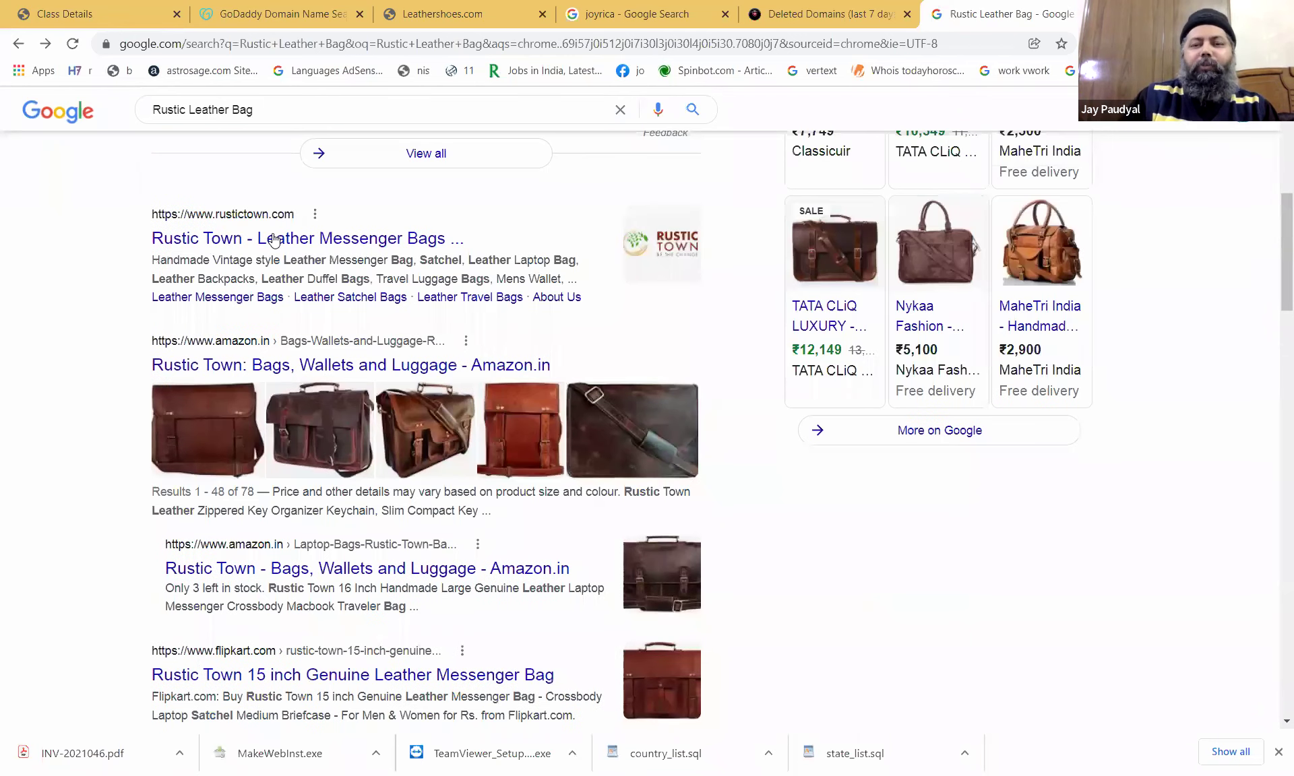
left_click(273, 239)
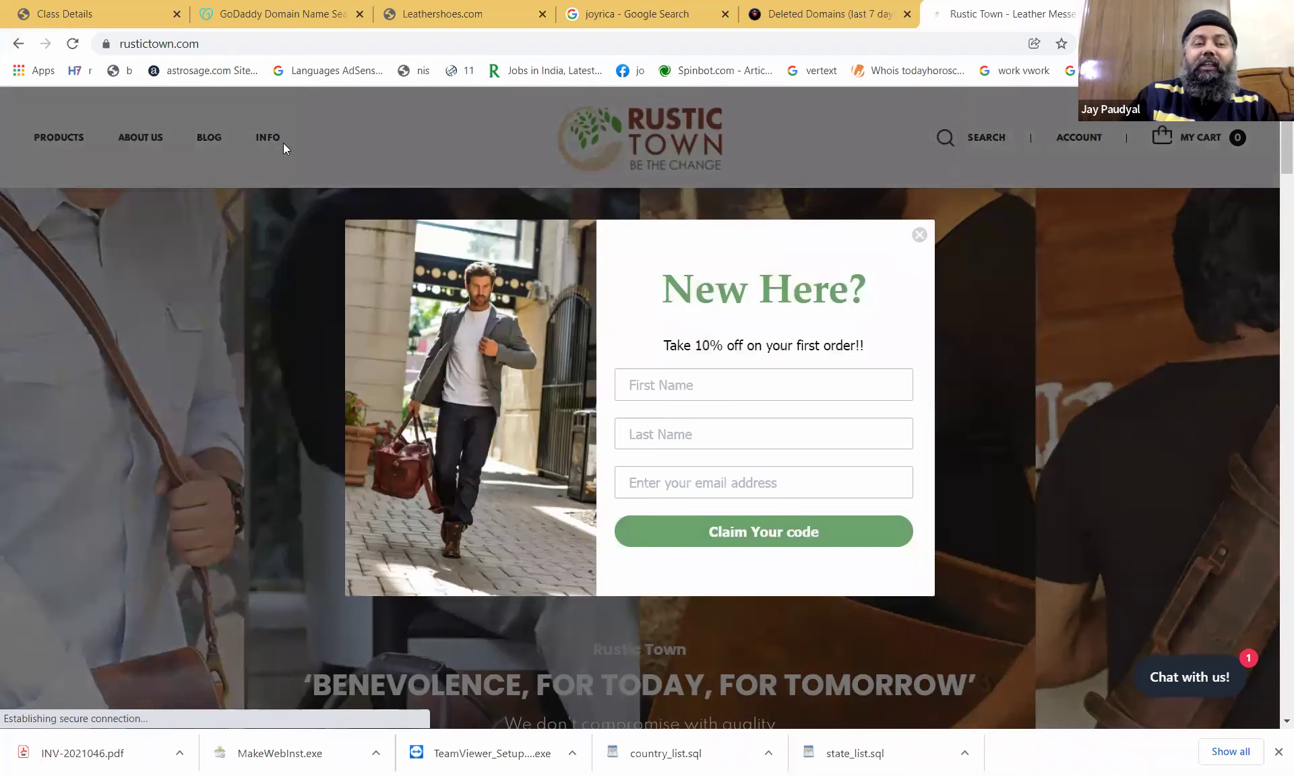
Go back from the Rustic Town website to the Google results and look through the remaining rustic leather bag sellers.
left_click(20, 45)
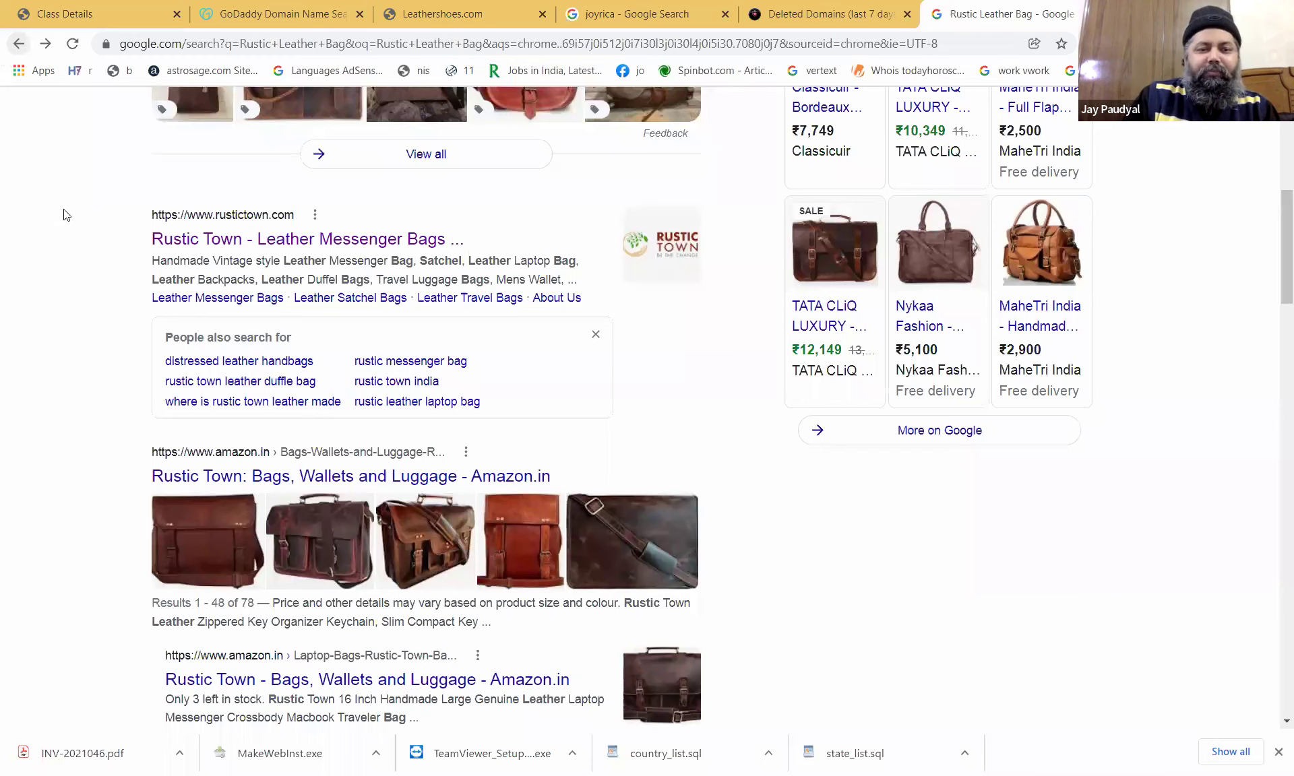
scroll(65, 215, "down", 6)
scroll(65, 214, "down", 2)
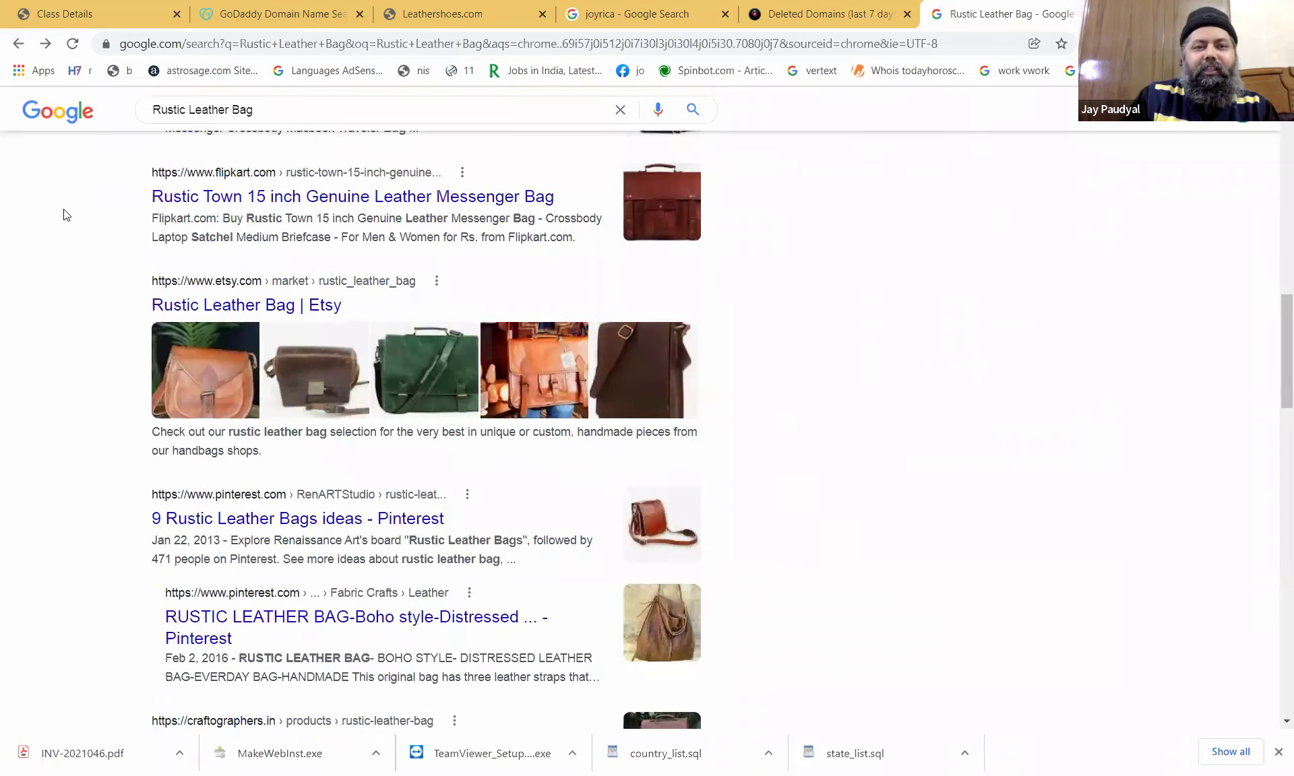
scroll(66, 214, "down", 7)
key("Home")
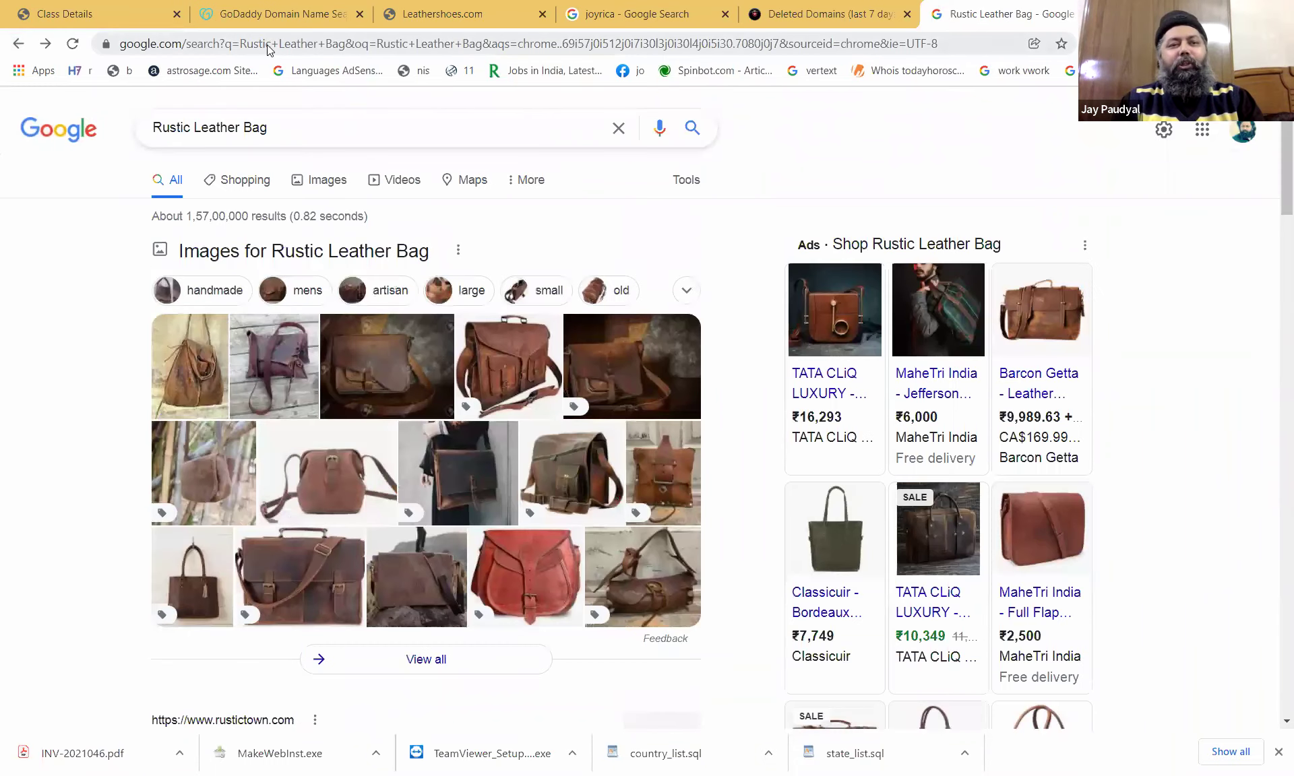
Open dotdb.com and search all registered domains for the keyword RusticLeatherBag in any position, without the .com ending.
left_click(268, 49)
type("dot")
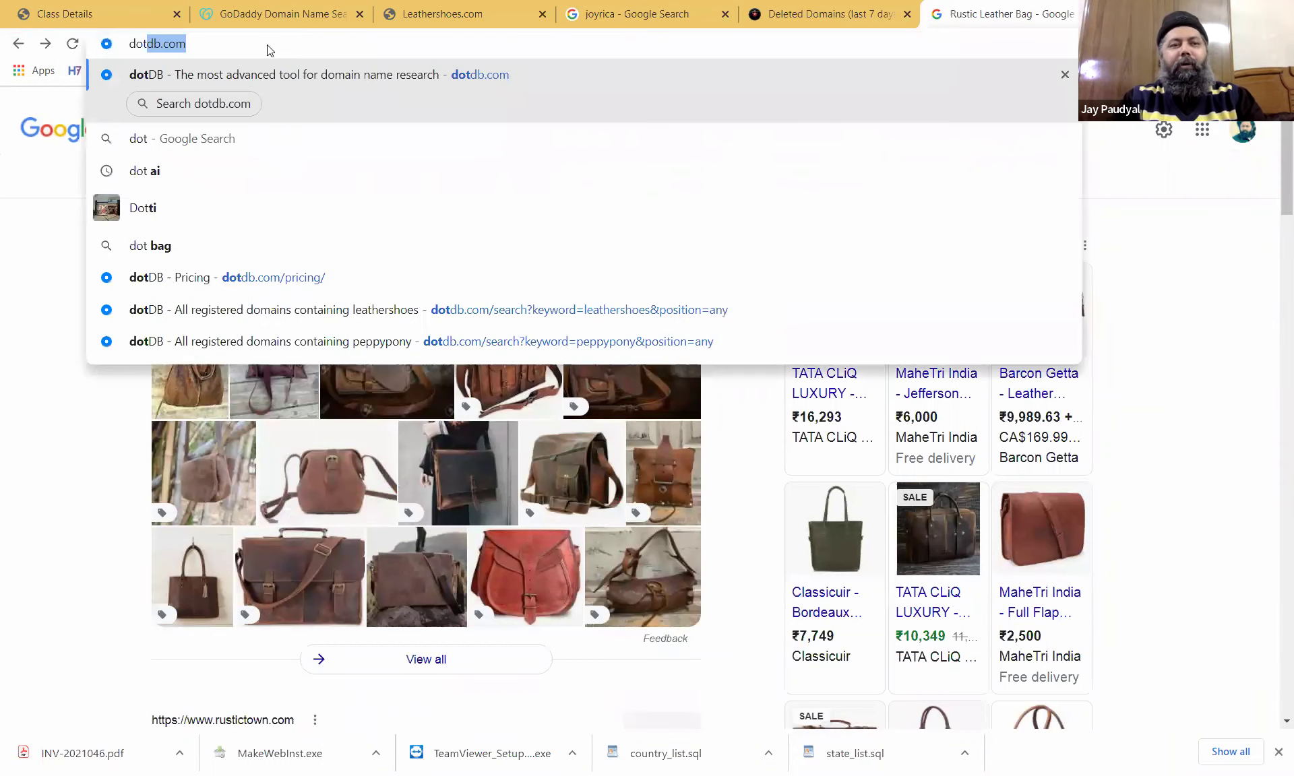
key("Return")
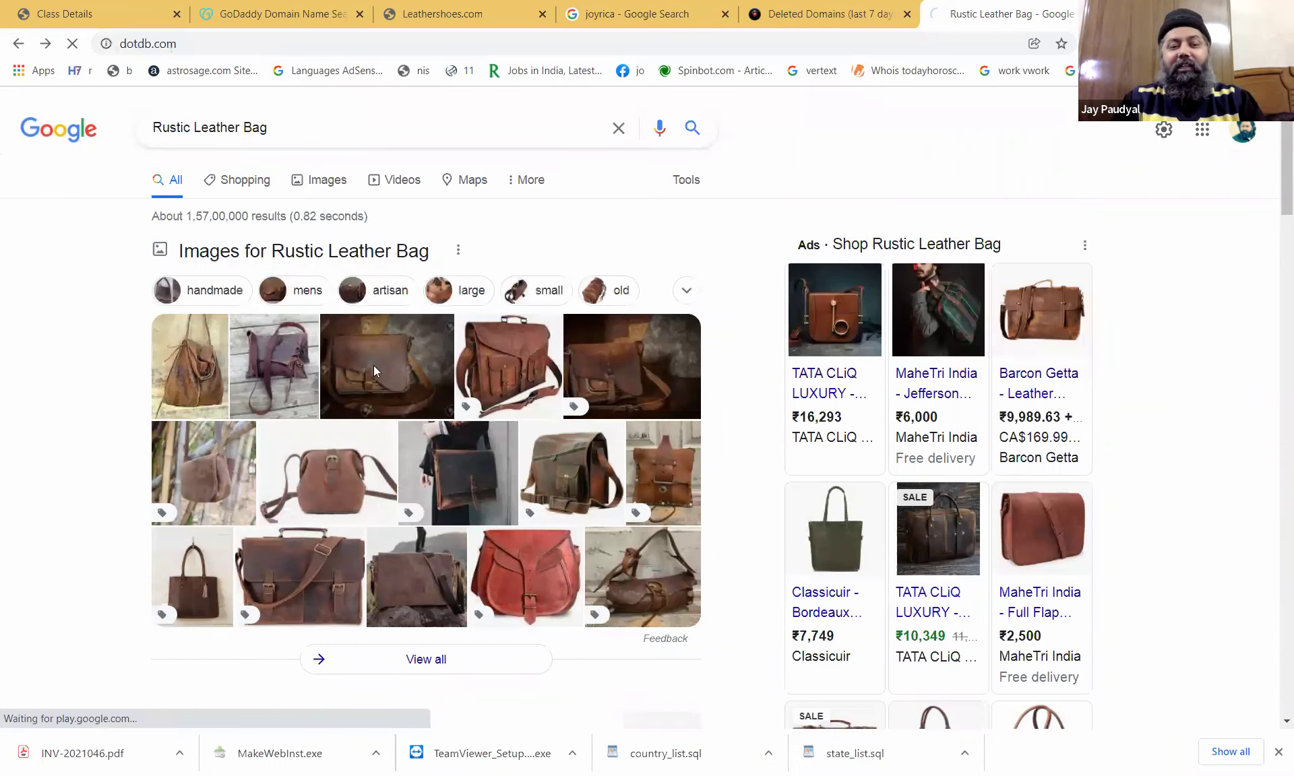
left_click(469, 496)
type("RusticLeatherBag.com")
key("BackSpace")
key("BackSpace")
key("BackSpace")
key("BackSpace")
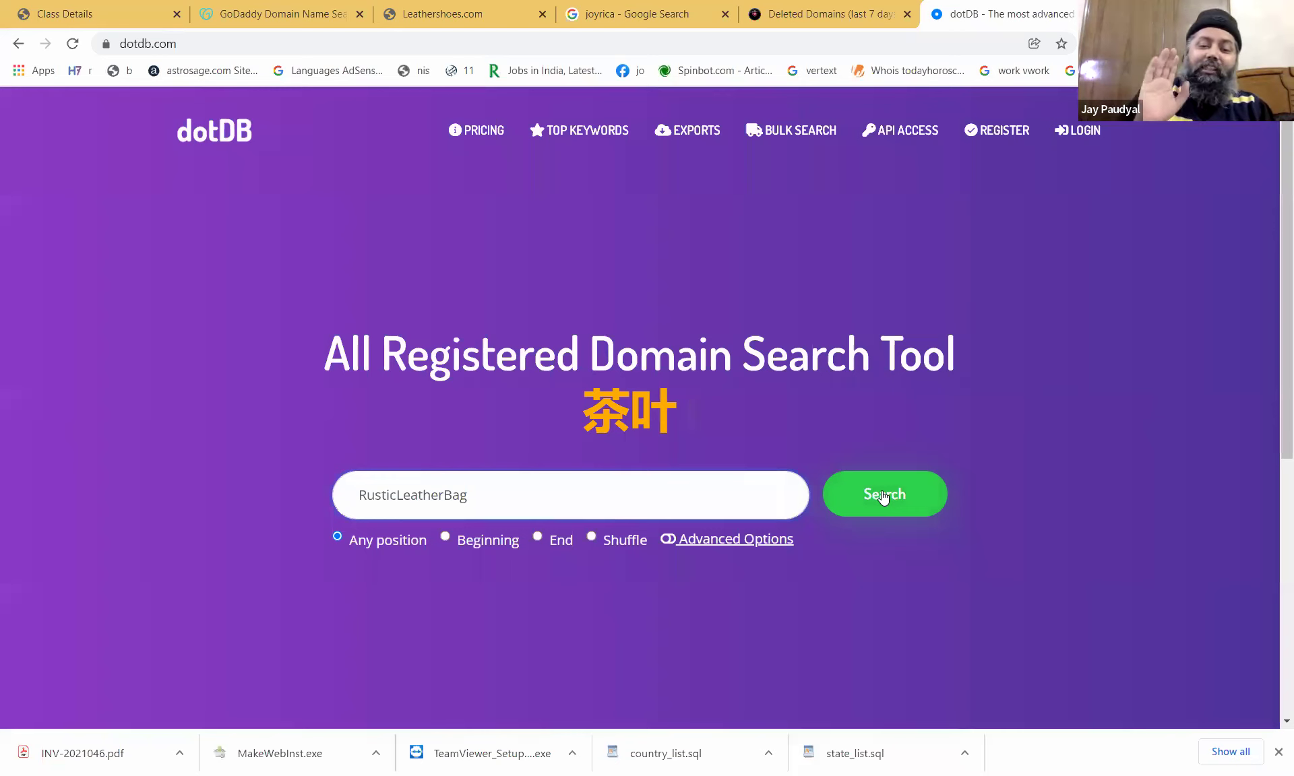
left_click(884, 497)
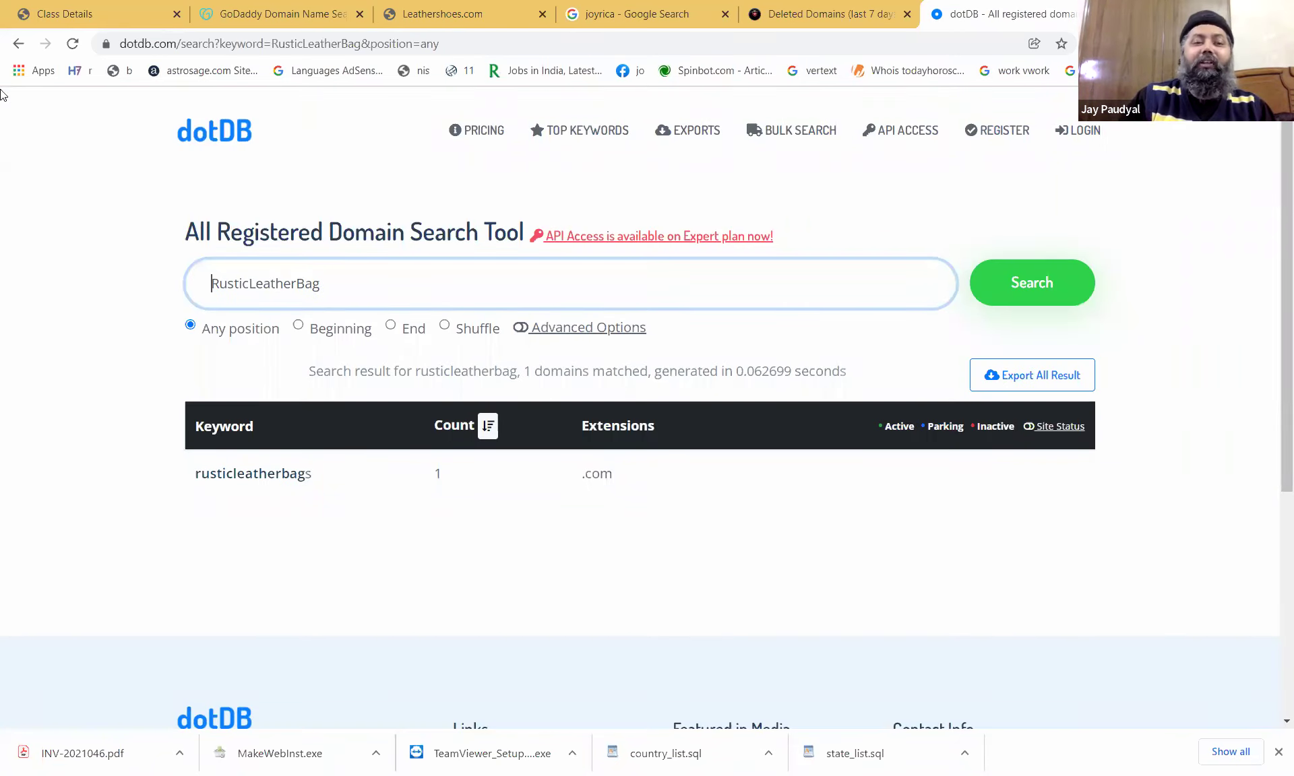
Return to the deleted domains list on ExpiredDomains.net and copy the domain name GoodCompanyLeather.com.
left_click(21, 45)
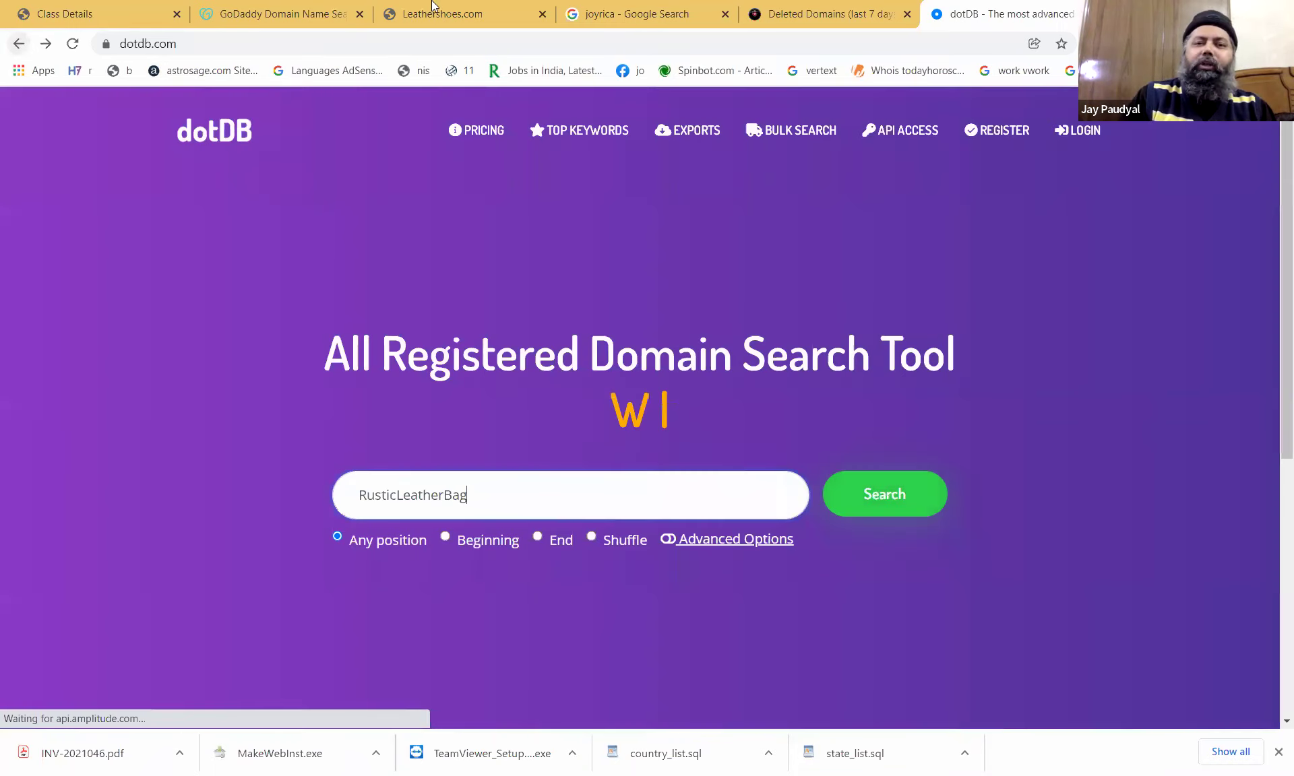
left_click(438, 8)
left_click(303, 12)
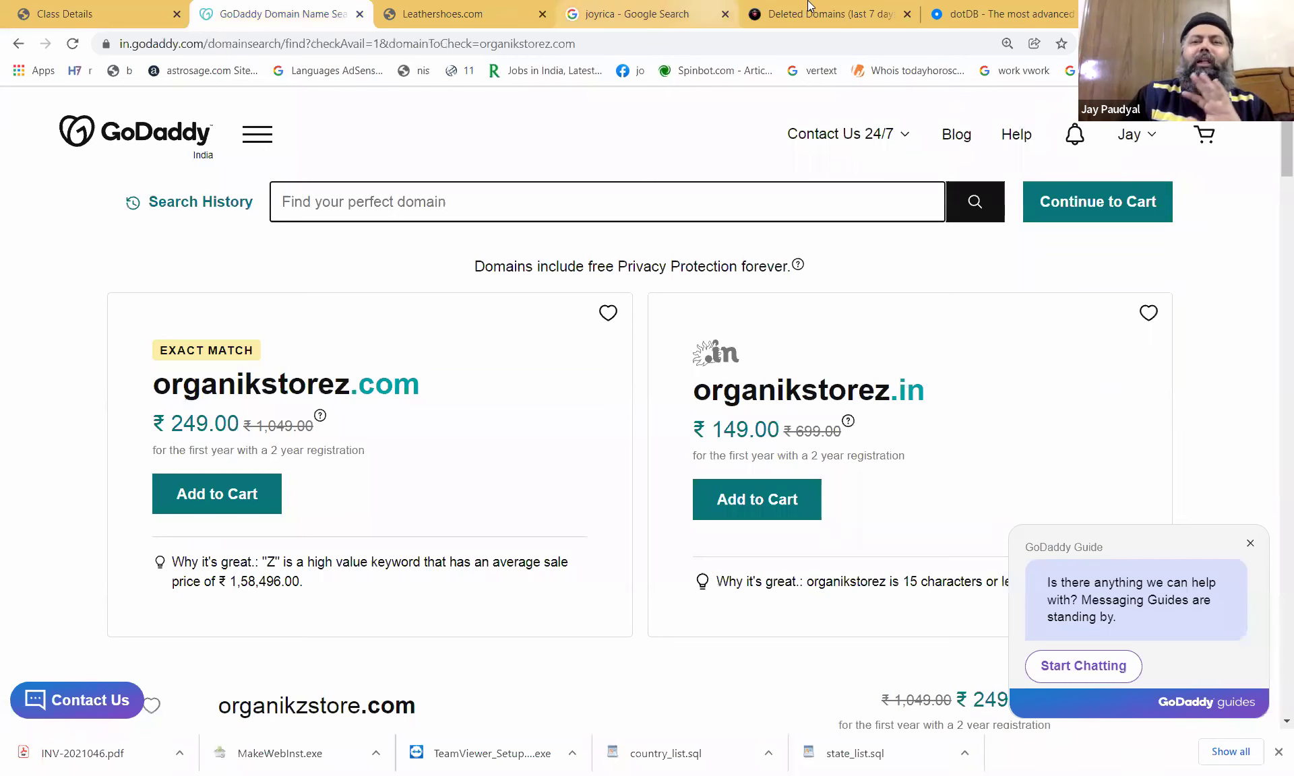
left_click(810, 8)
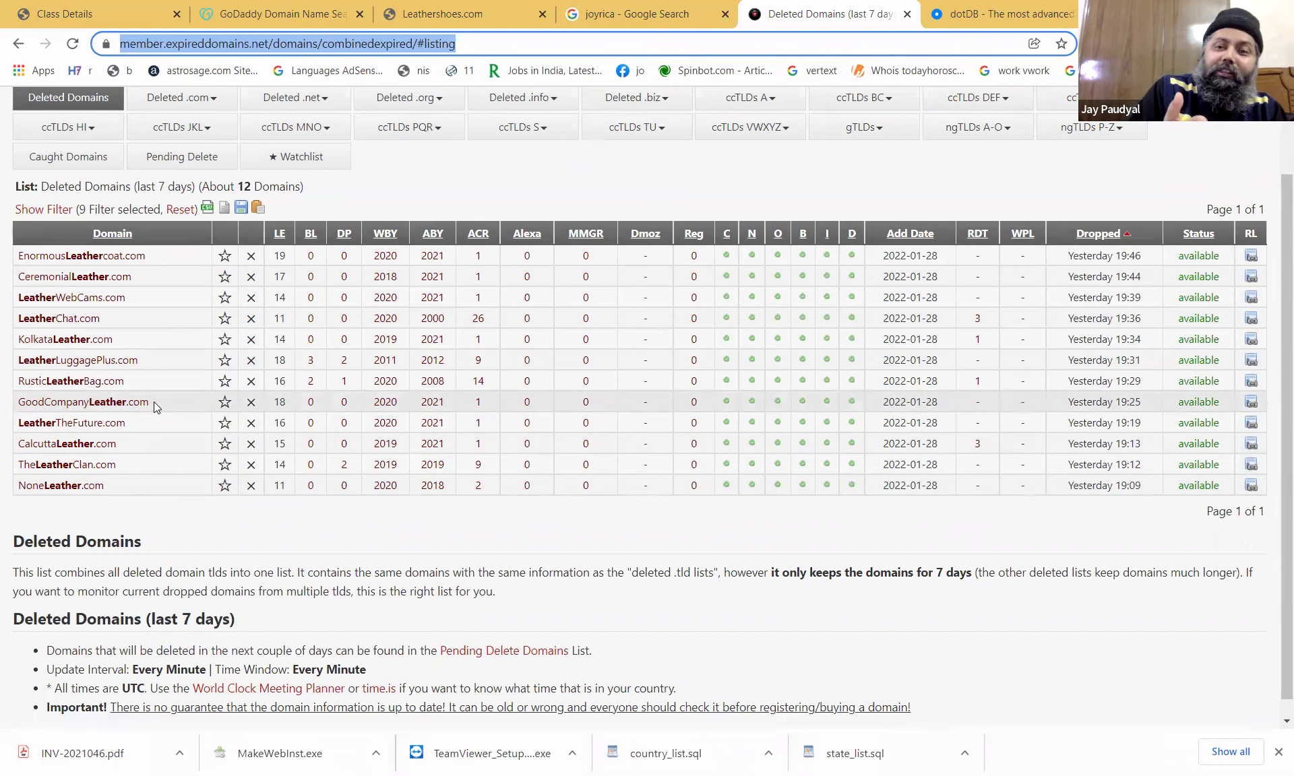
left_click_drag(153, 402, 20, 408)
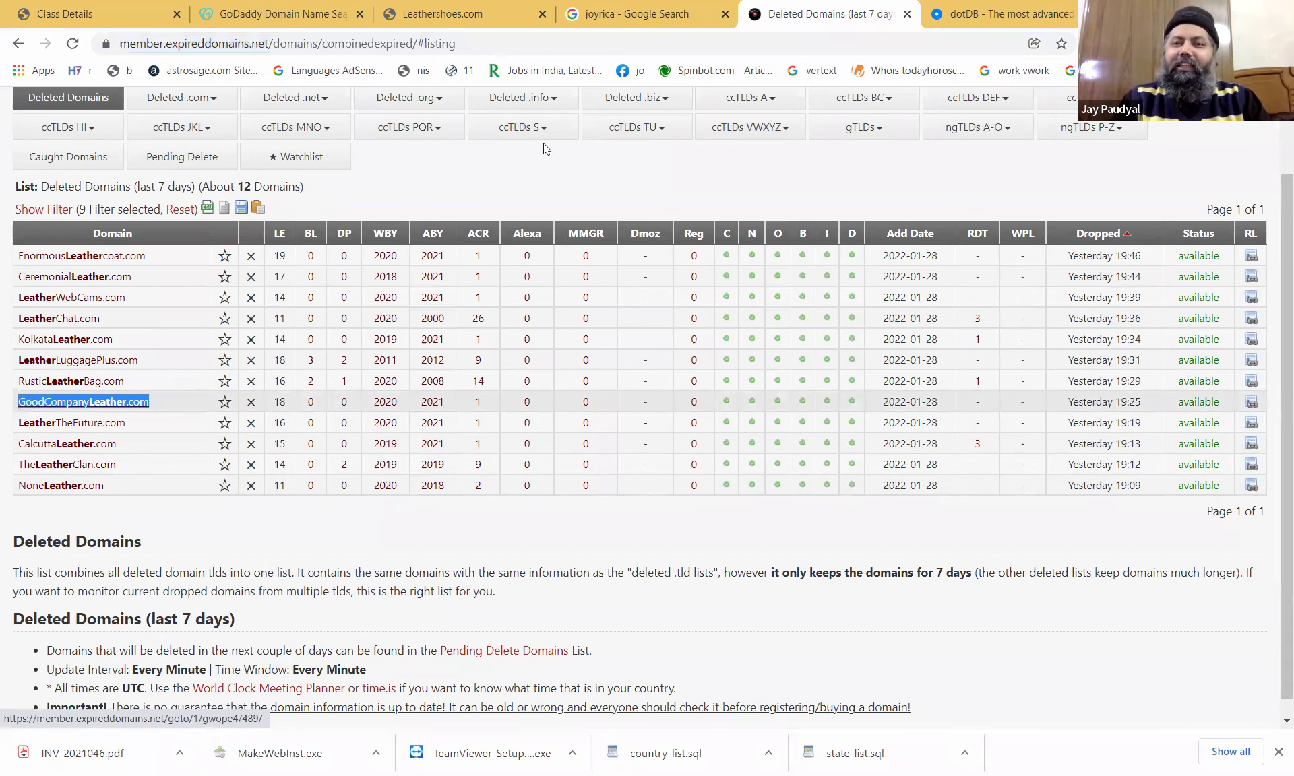
key("ctrl+c")
Enter the copied name GoodCompanyLeather as a browser search in the dotDB tab, removing its .com ending.
key("ctrl+Tab")
key("ctrl+l")
key("ctrl+v")
key("BackSpace")
key("BackSpace")
key("BackSpace")
key("BackSpace")
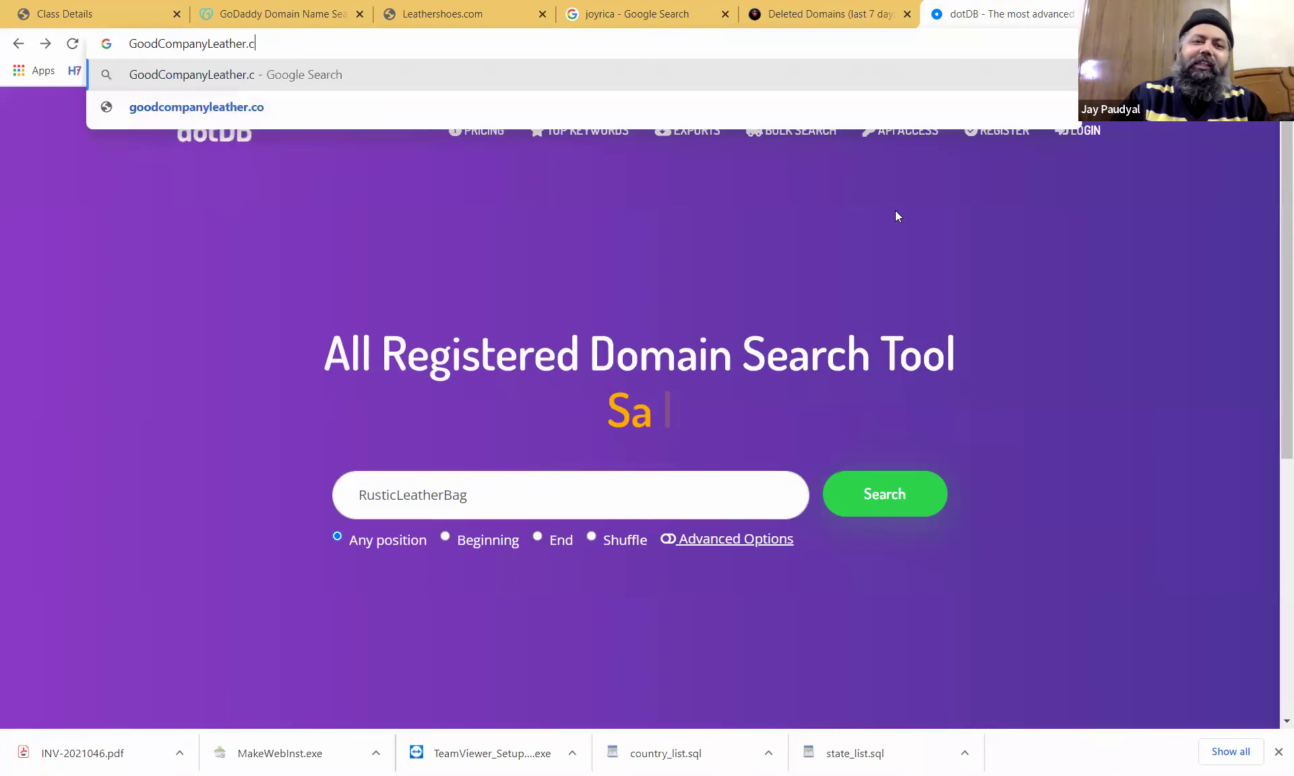
Reword the query as the separate words "good company leather" and search Google for it.
key("Down")
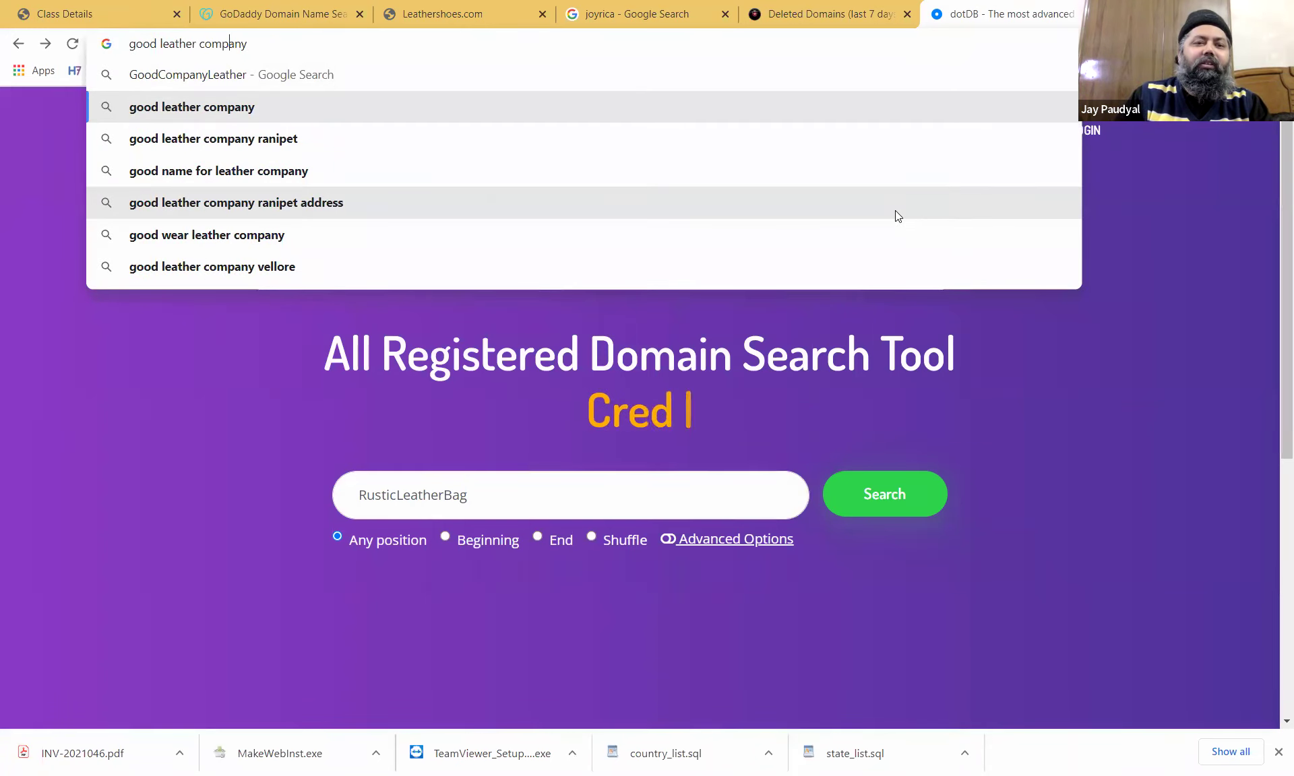
key("ctrl+Left")
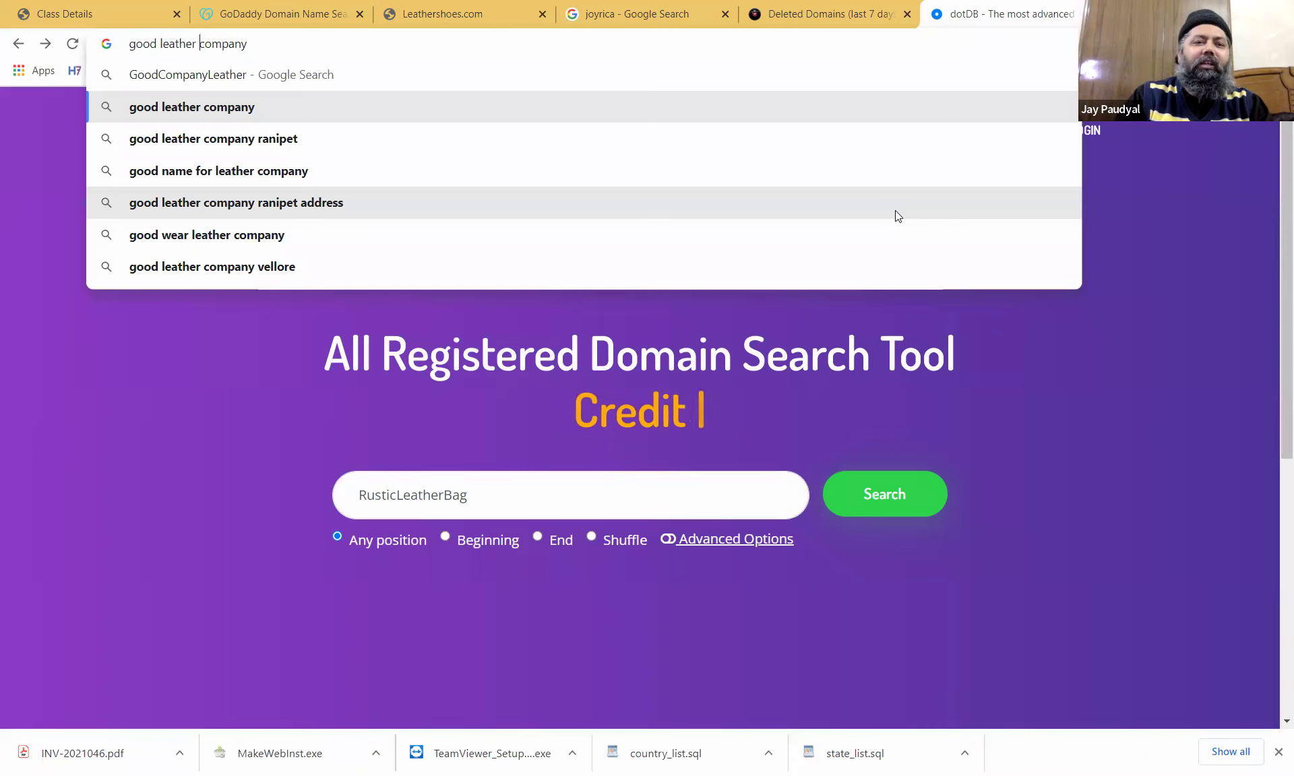
key("BackSpace")
key("BackSpace")
key("BackSpace")
key("BackSpace")
key("BackSpace")
key("BackSpace")
key("BackSpace")
key("BackSpace")
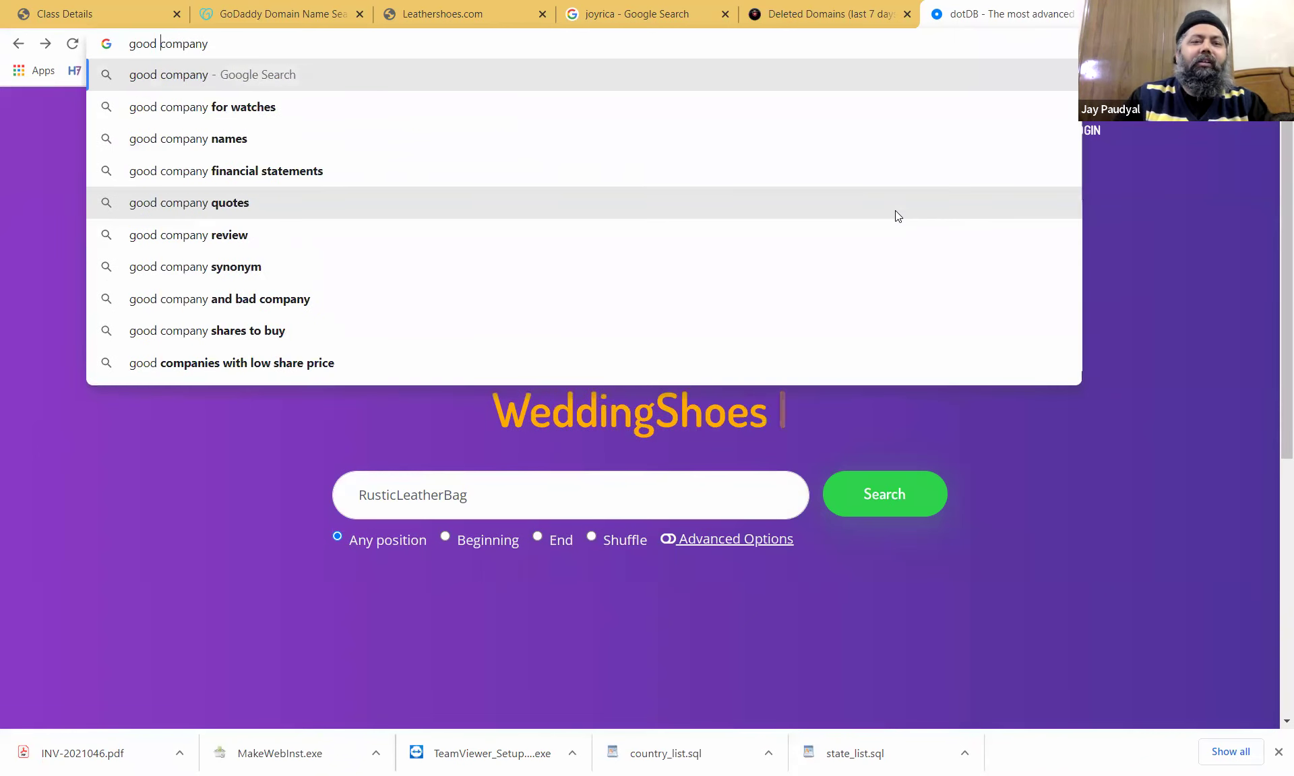
key("End")
type("leather")
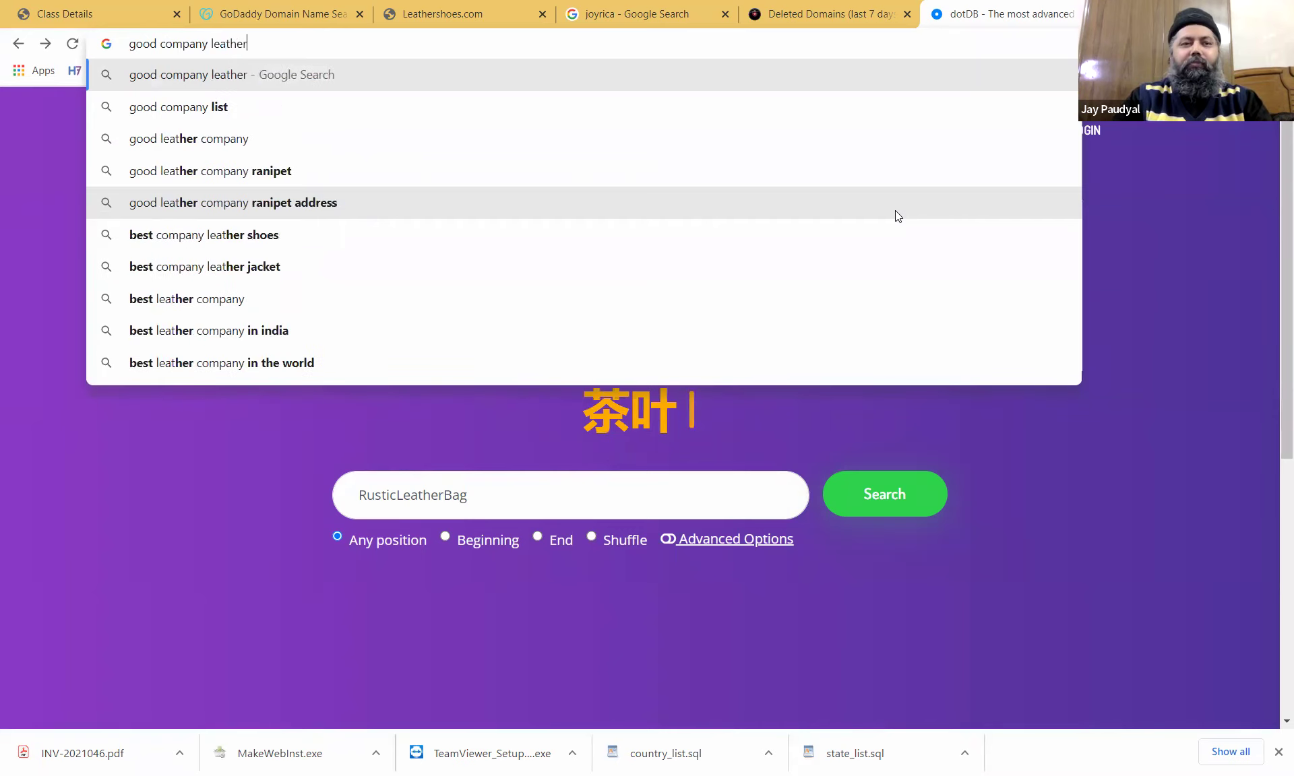
key("Return")
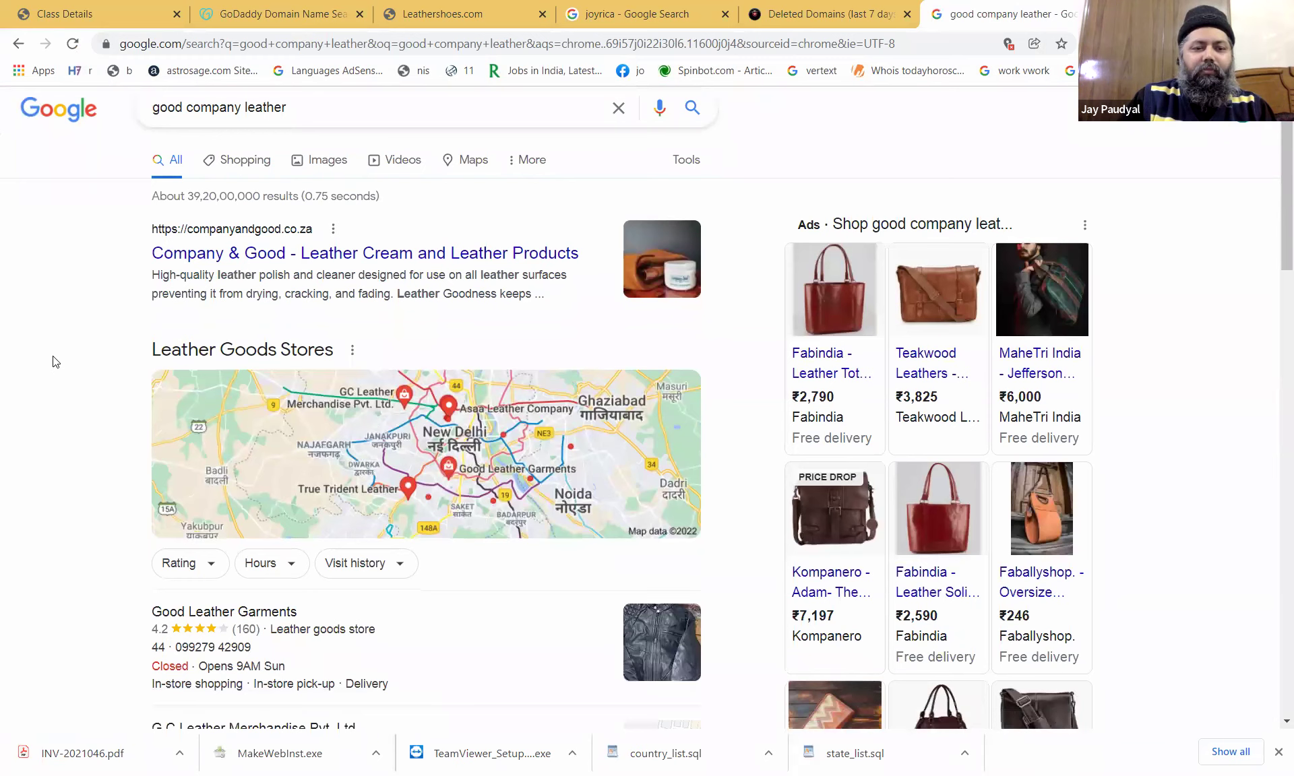
Look through the Google results for good company leather, including local stores and related searches, and return to the deleted domains list.
scroll(55, 362, "down", 1)
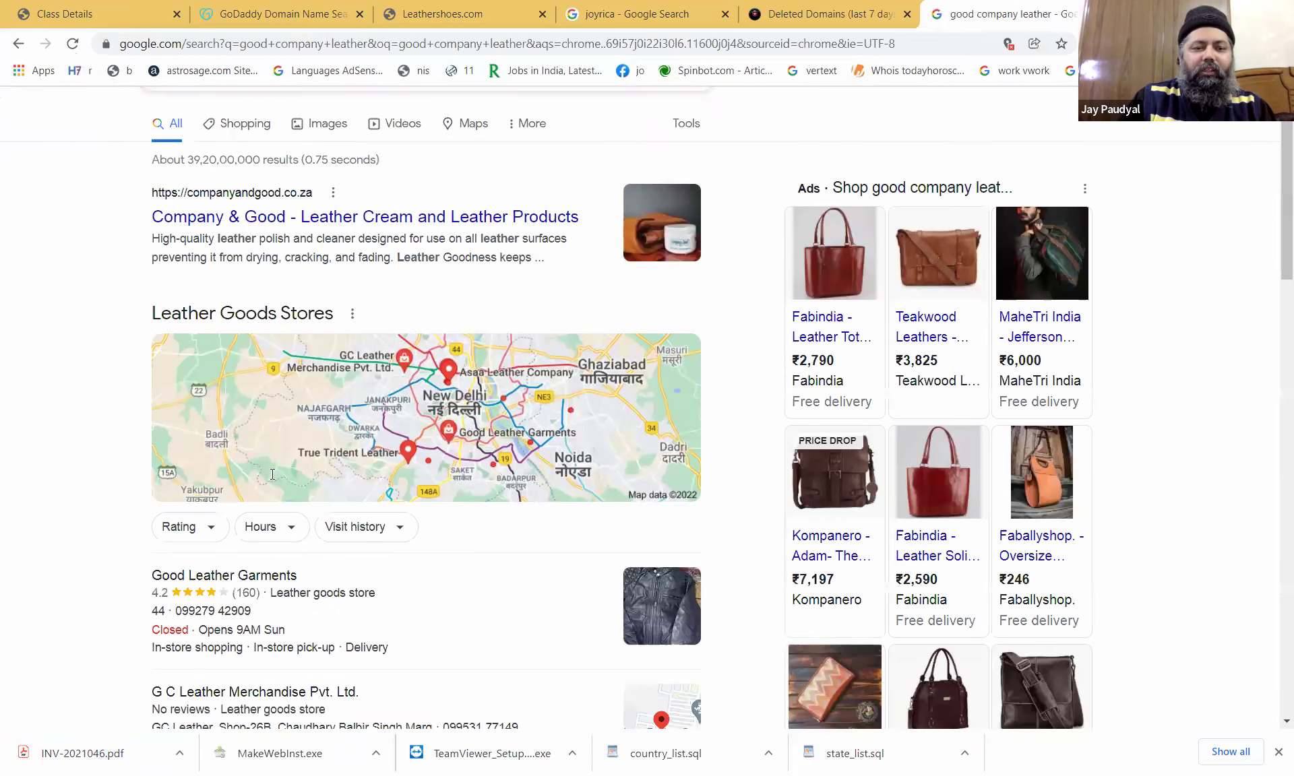
scroll(273, 474, "down", 1)
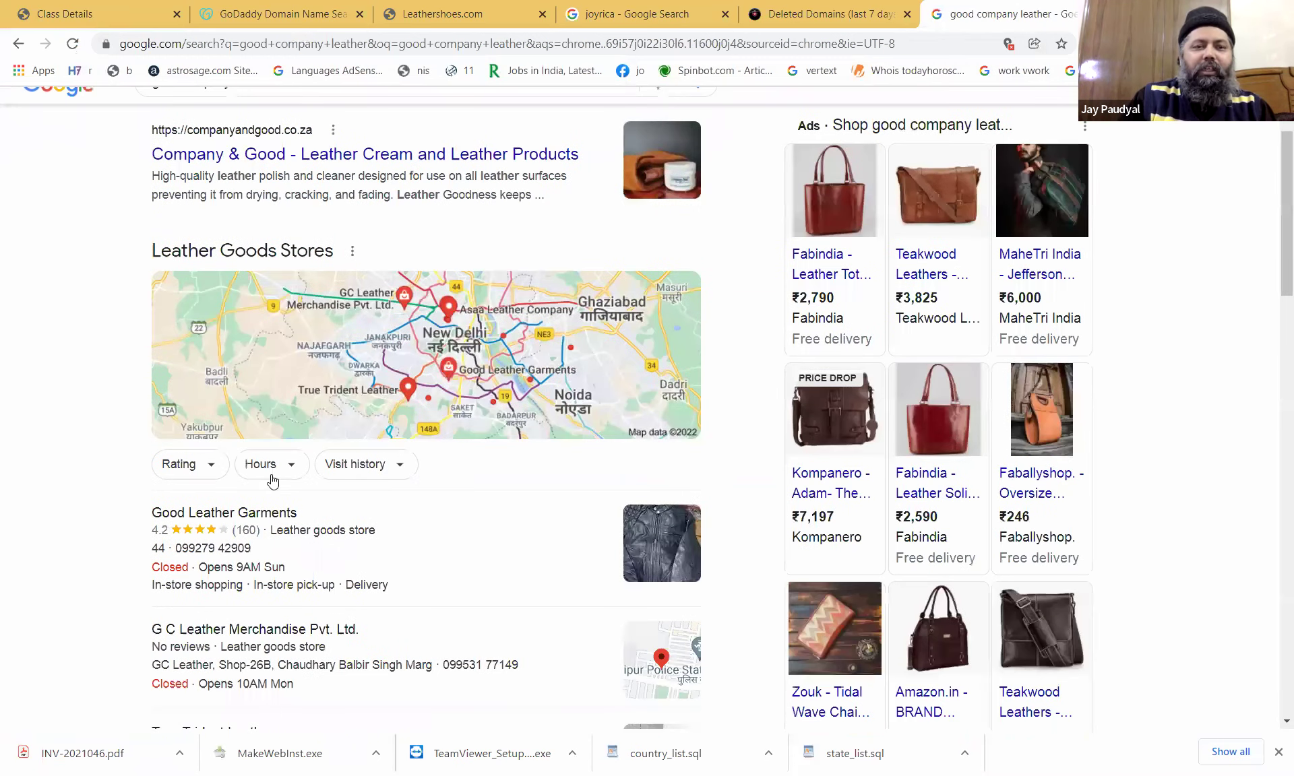
scroll(272, 480, "down", 5)
scroll(272, 479, "down", 3)
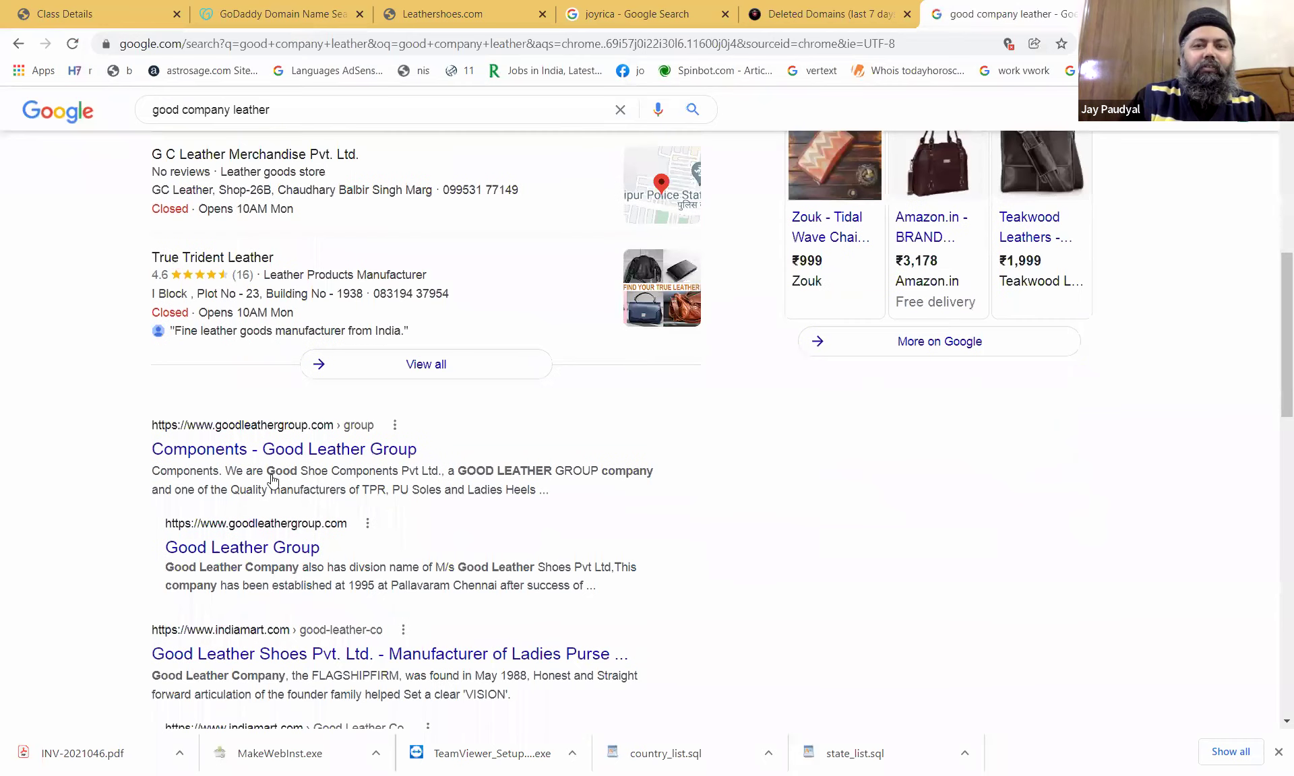
scroll(273, 479, "down", 3)
scroll(320, 308, "down", 10)
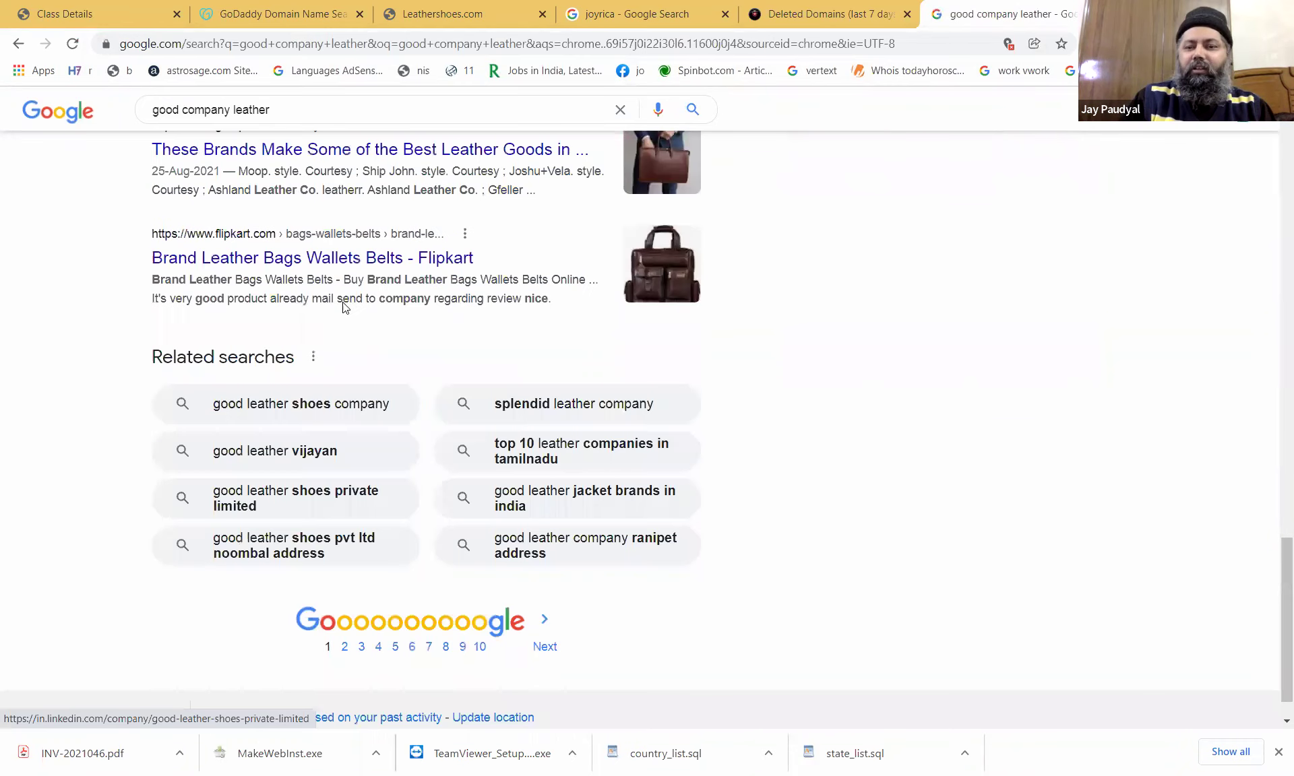
scroll(381, 268, "down", 1)
scroll(519, 118, "up", 1)
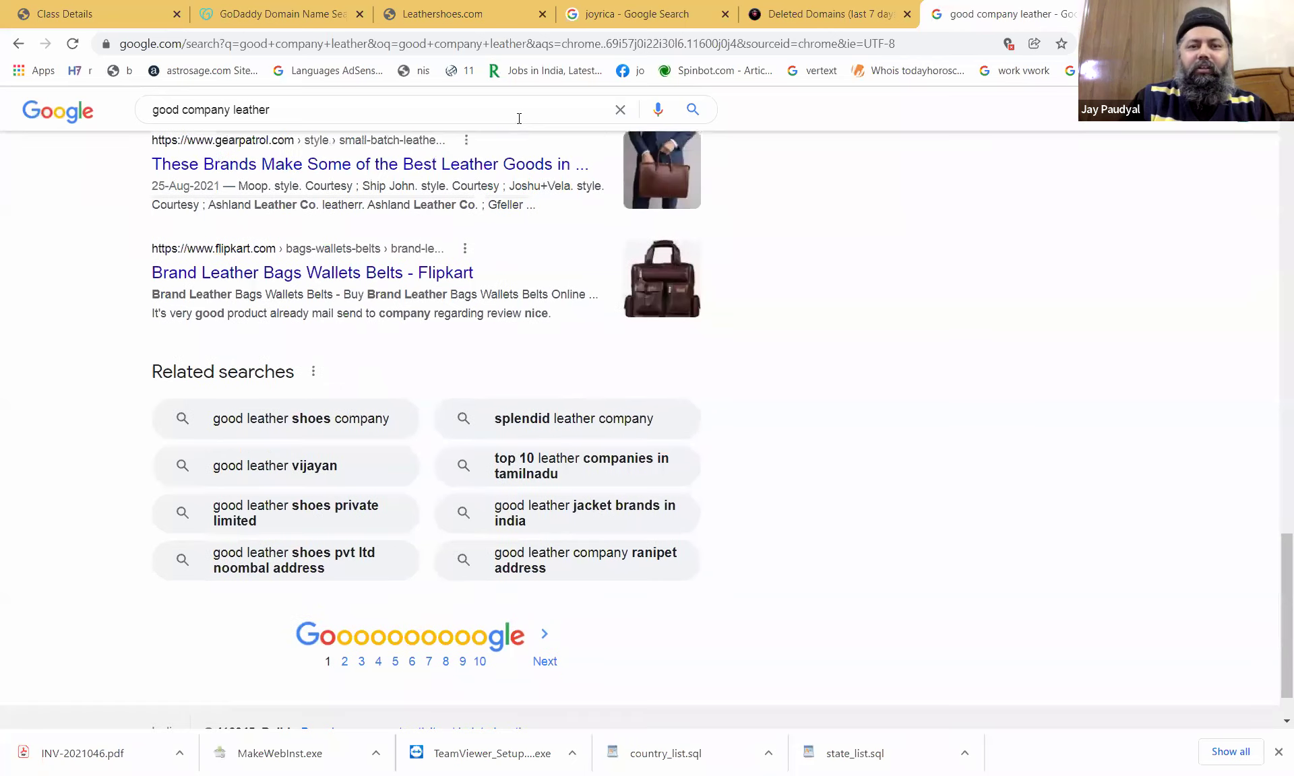
scroll(516, 135, "up", 10)
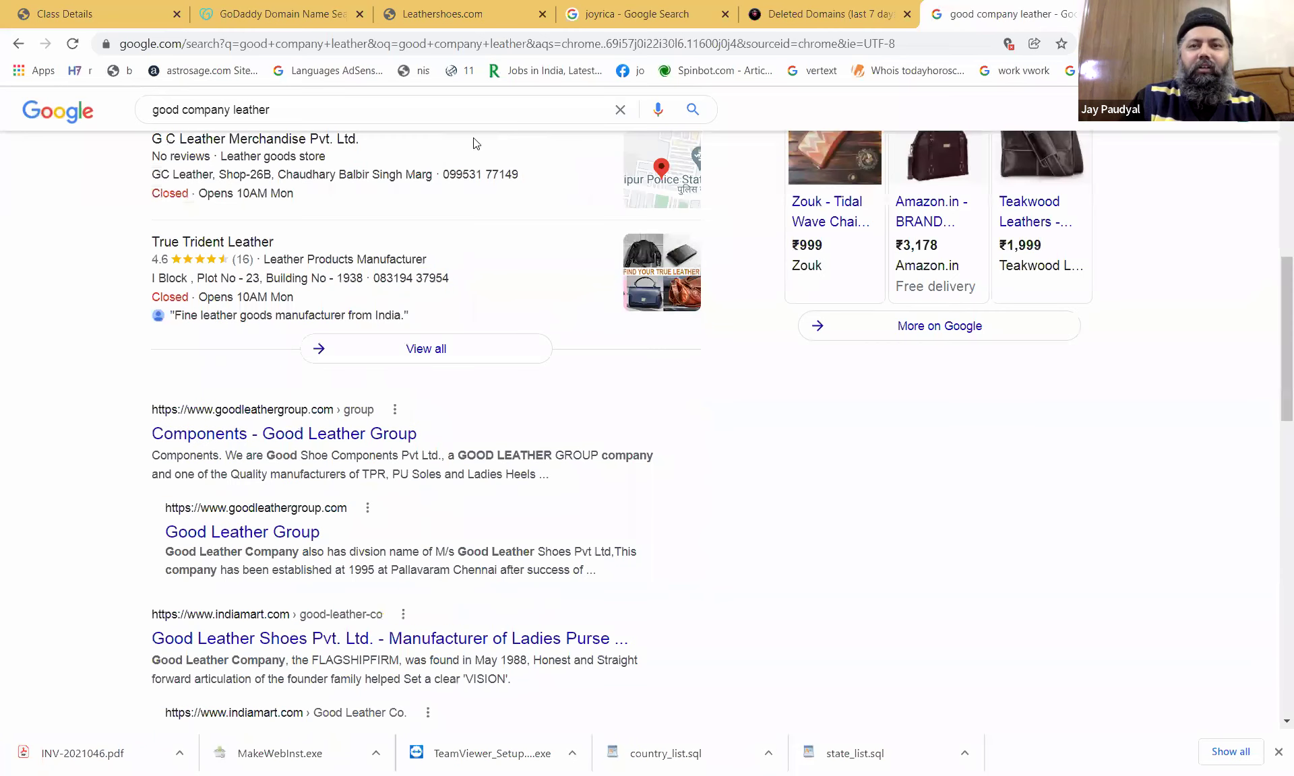
scroll(474, 143, "up", 5)
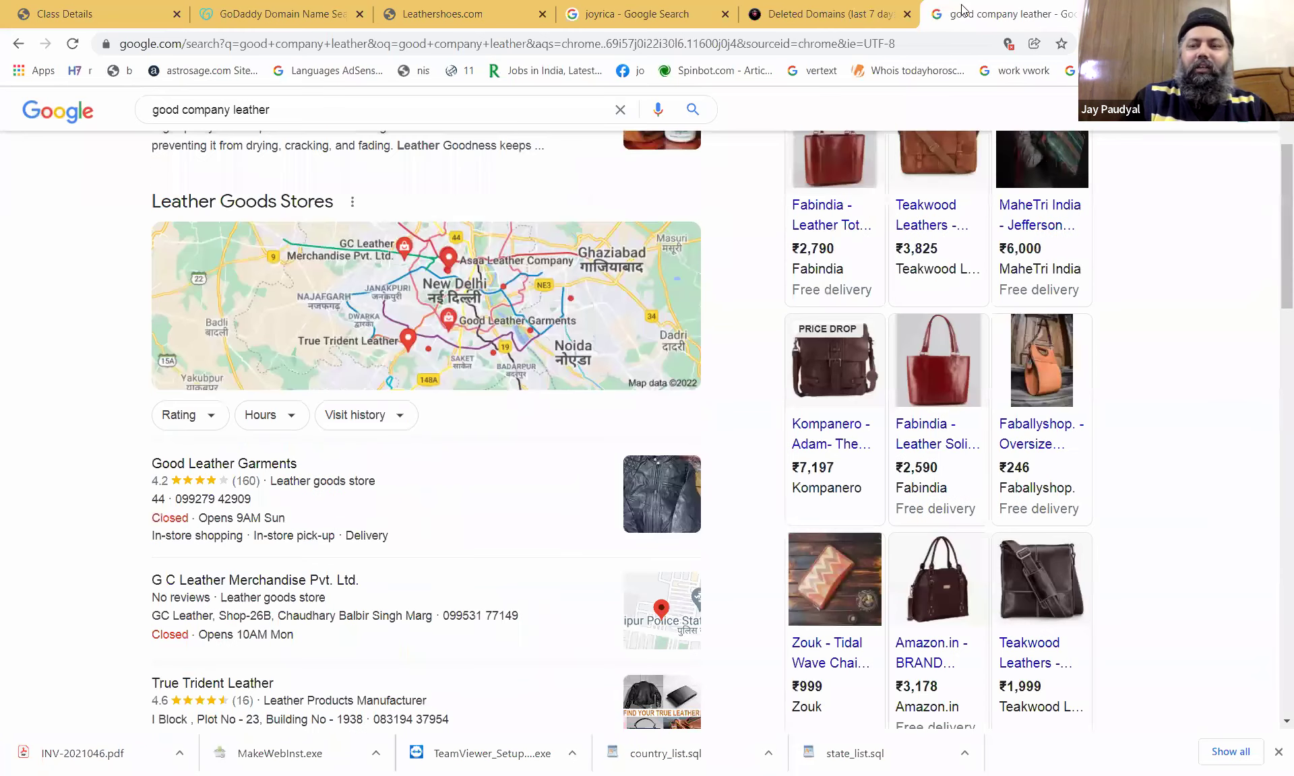
scroll(961, 9, "up", 3)
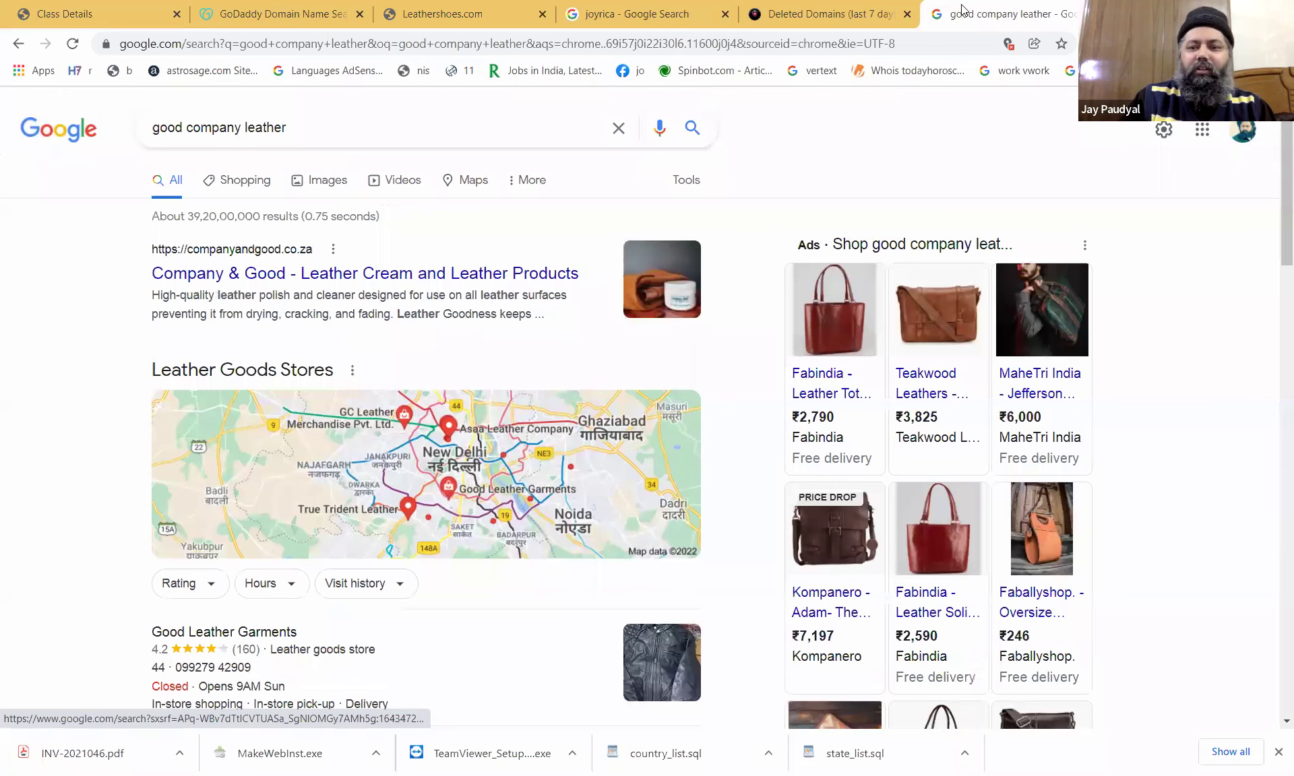
left_click(847, 11)
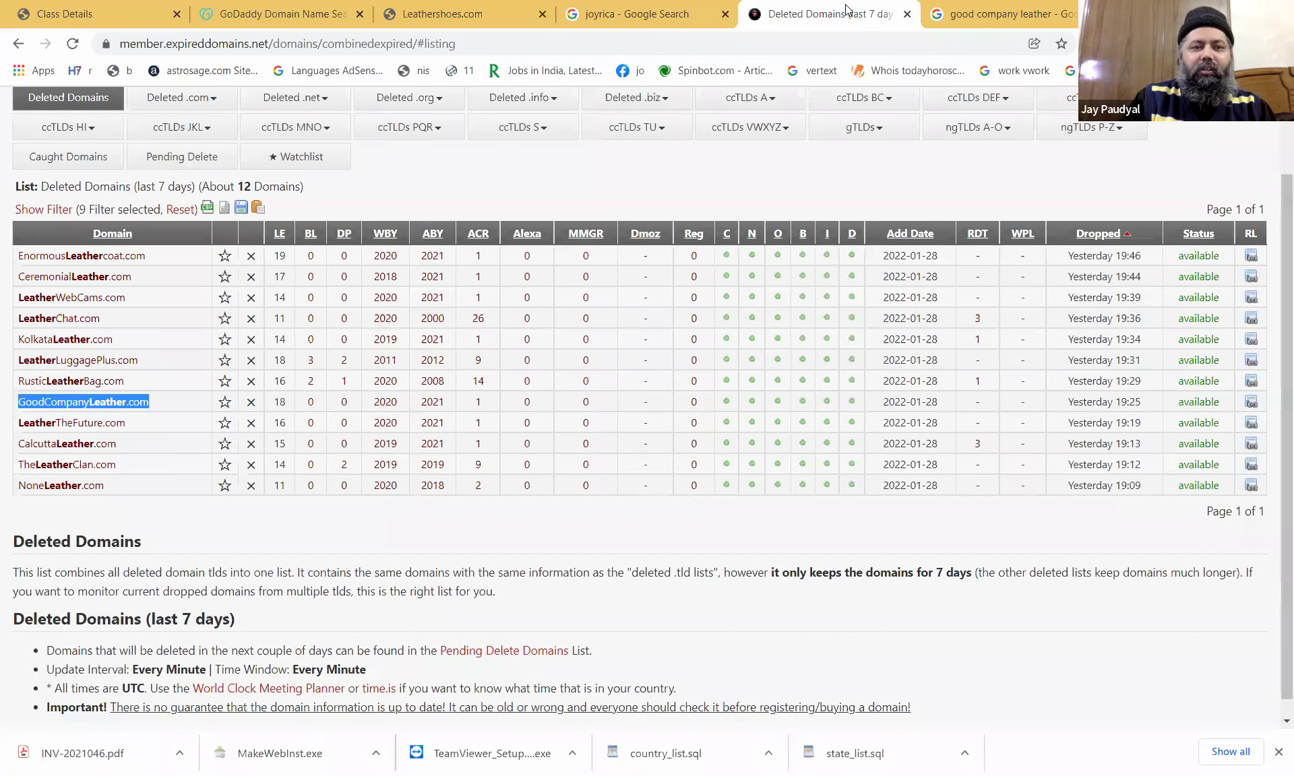
Return to the deleted domains list, show its filter and replace the allowlist's contains keyword with "cart store hotels travels".
key("ctrl+Tab")
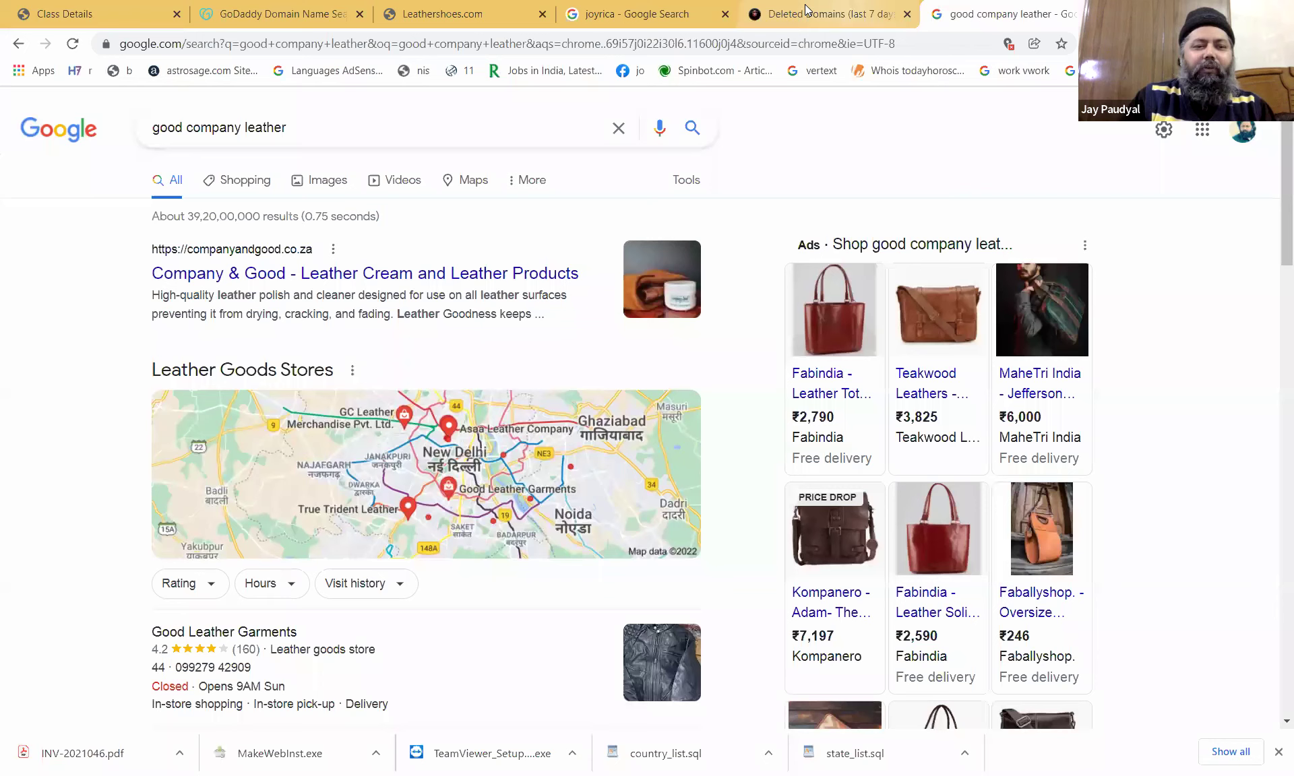
left_click(731, 25)
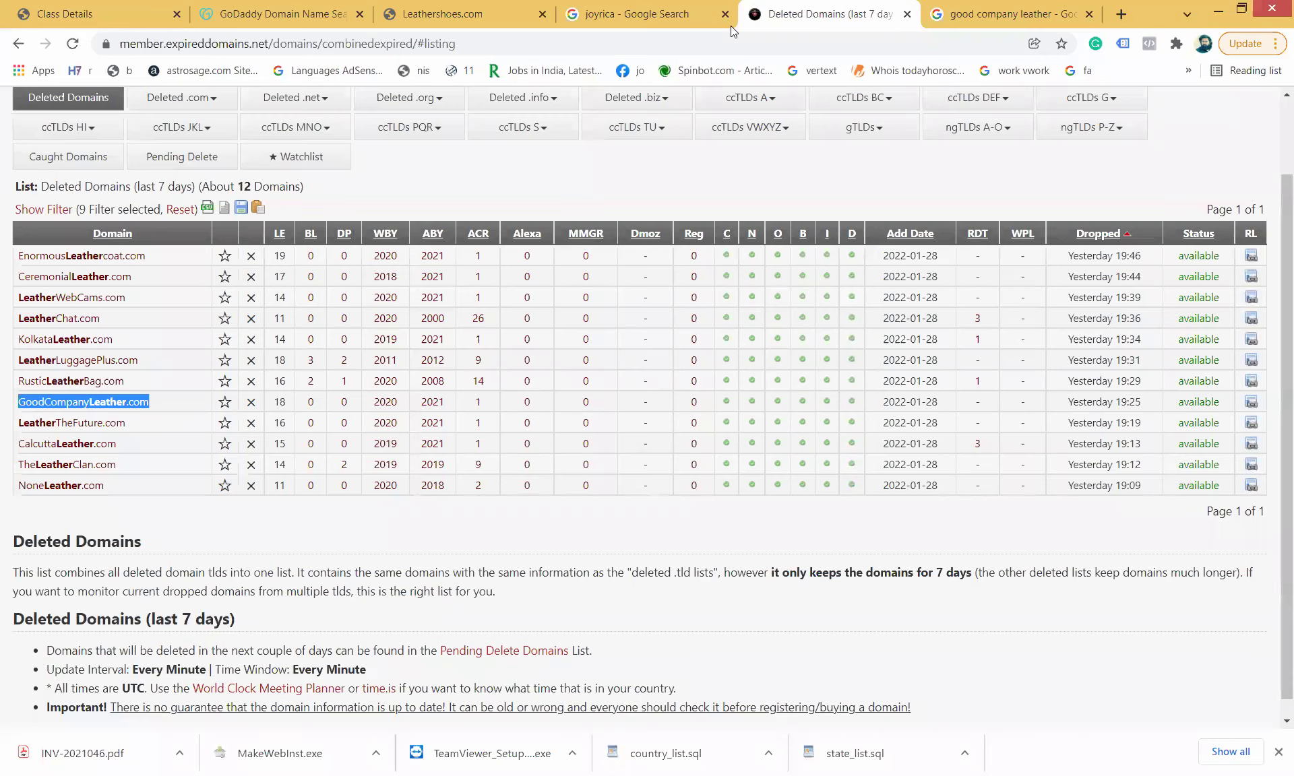
left_click(183, 281)
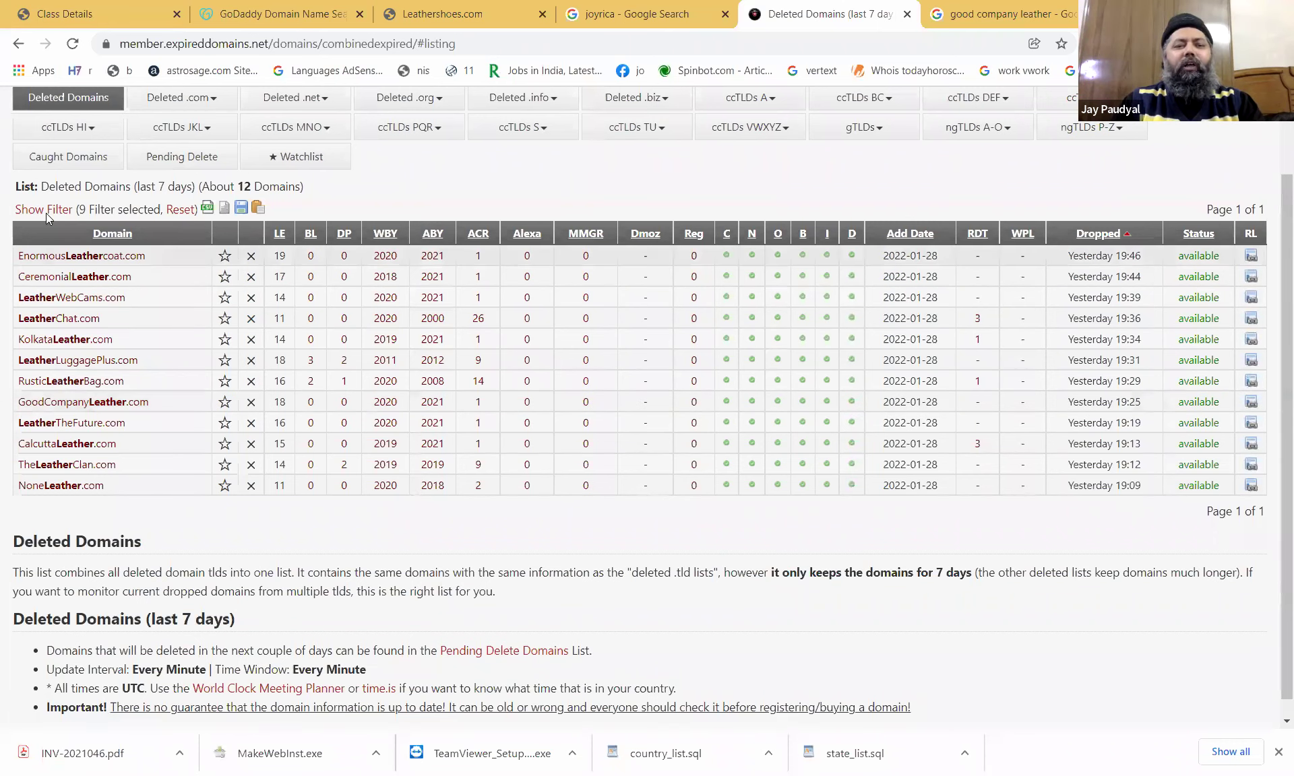
double_click(199, 282)
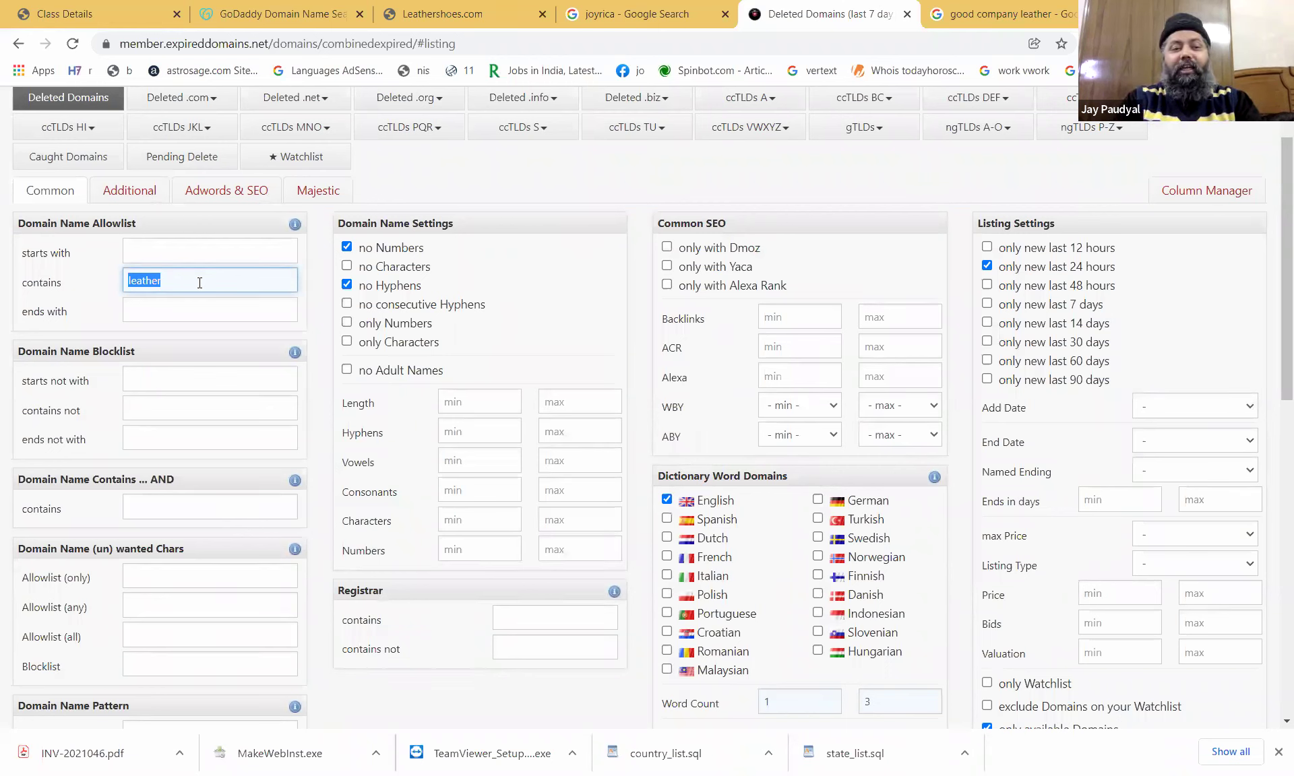
type("cart")
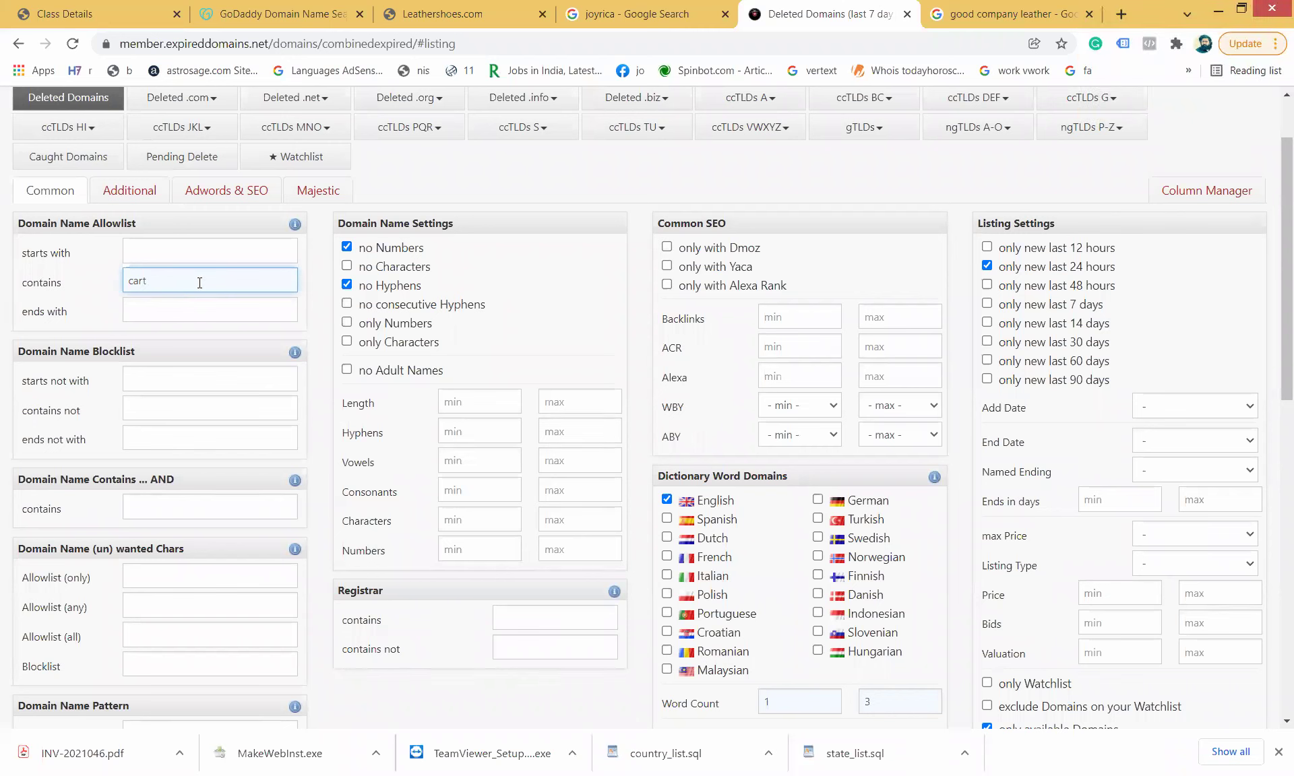
type("store hotels")
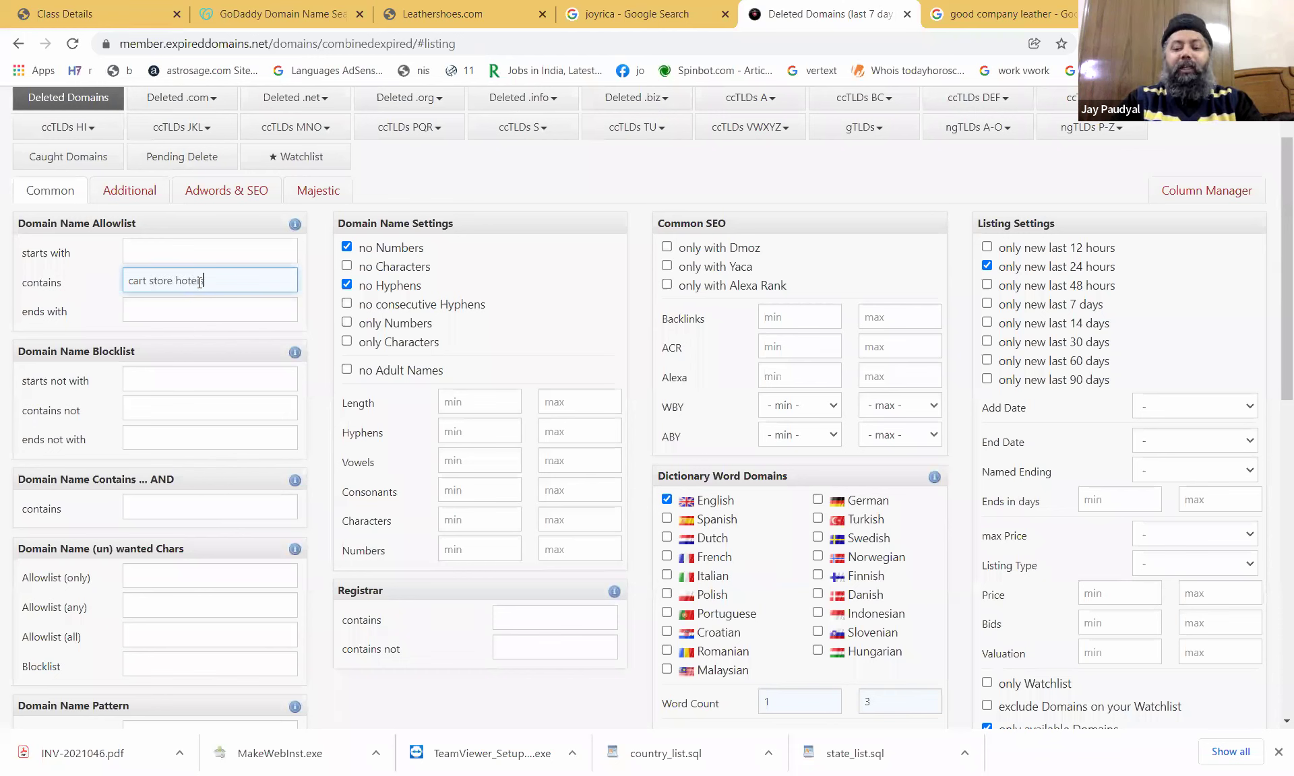
type(" travels")
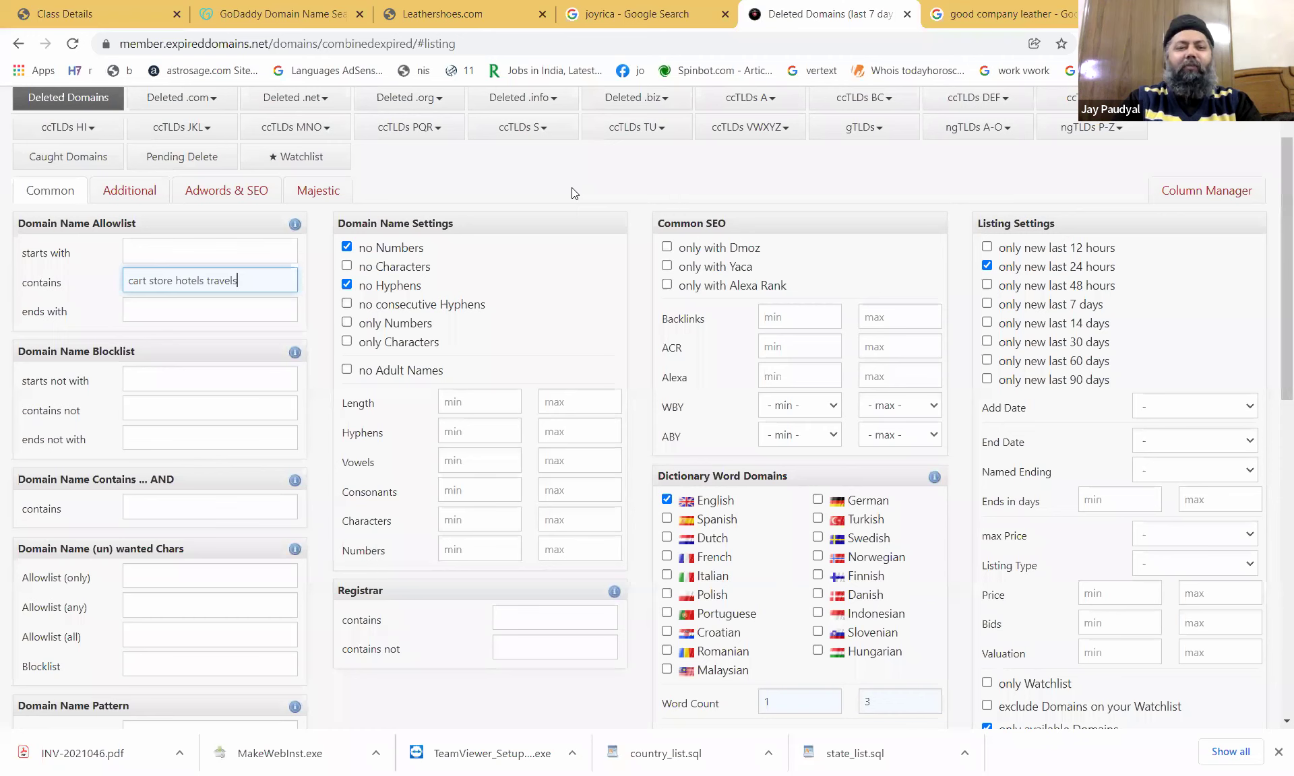
Shorten the contains keywords to "cart store hotels" and apply the filter to the deleted domains list.
key("BackSpace")
key("BackSpace")
key("BackSpace")
key("BackSpace")
key("BackSpace")
key("BackSpace")
key("BackSpace")
key("BackSpace")
key("BackSpace")
key("BackSpace")
key("BackSpace")
key("BackSpace")
key("BackSpace")
key("BackSpace")
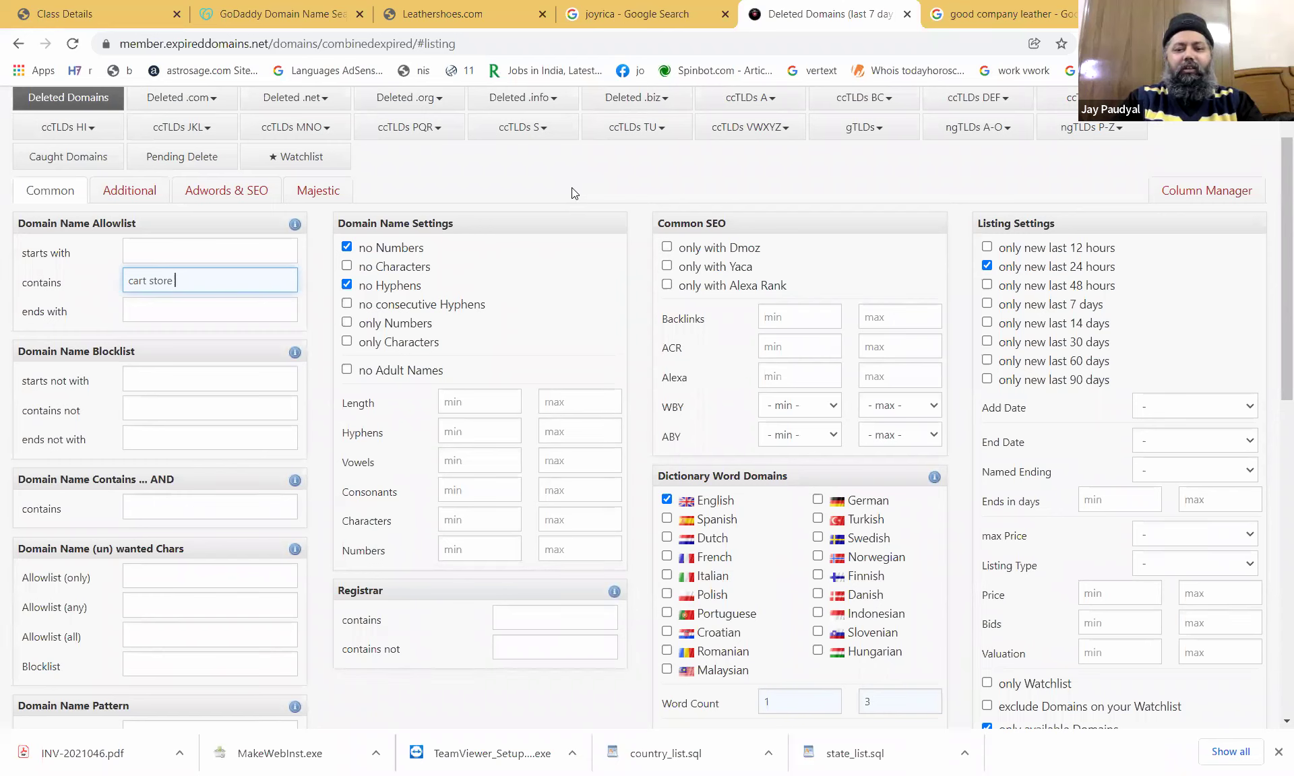
type("hote")
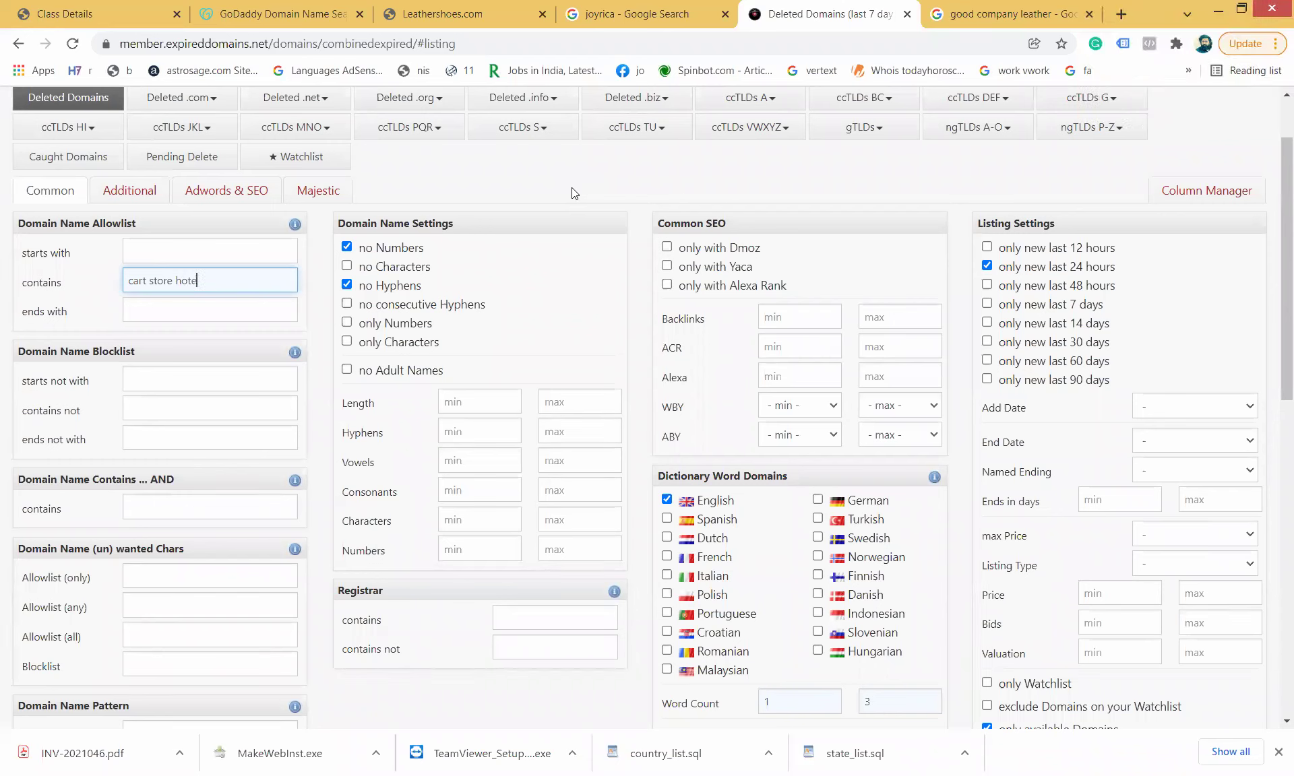
type("ls")
scroll(102, 384, "down", 3)
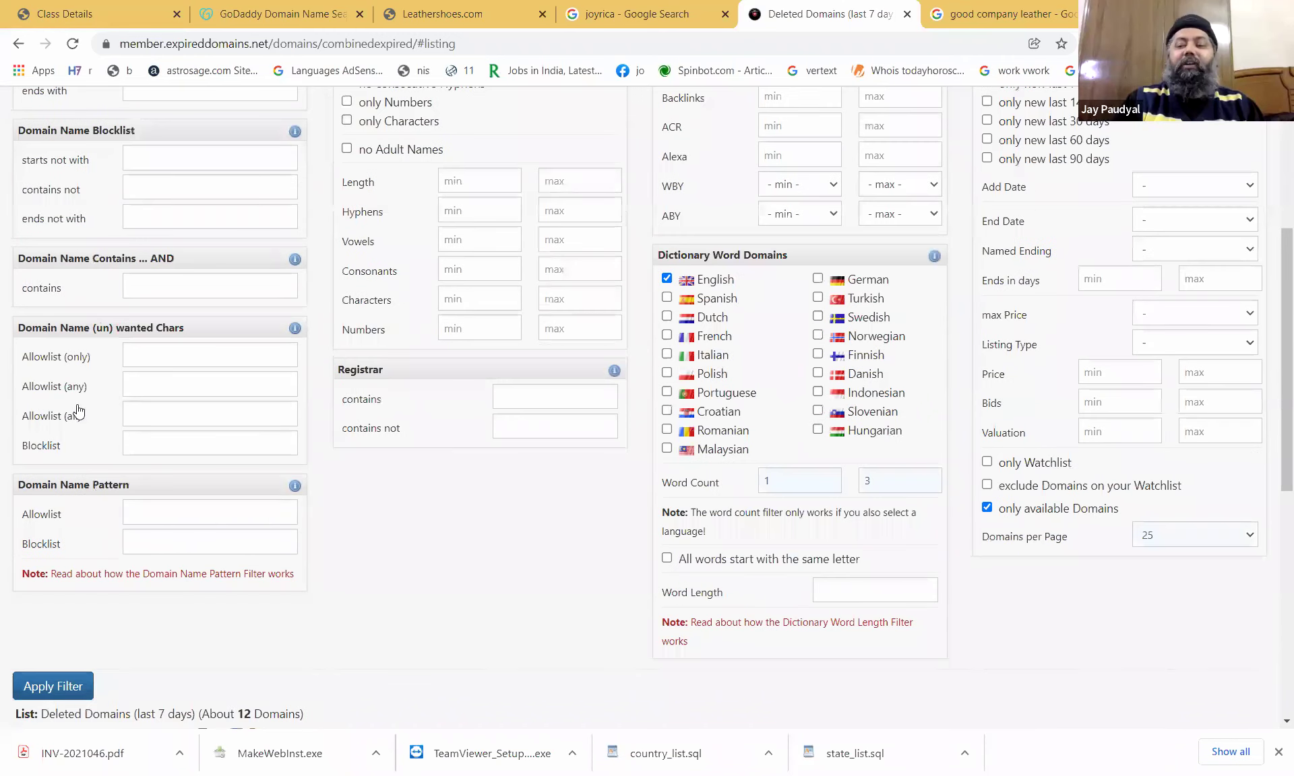
scroll(80, 412, "down", 4)
left_click(53, 402)
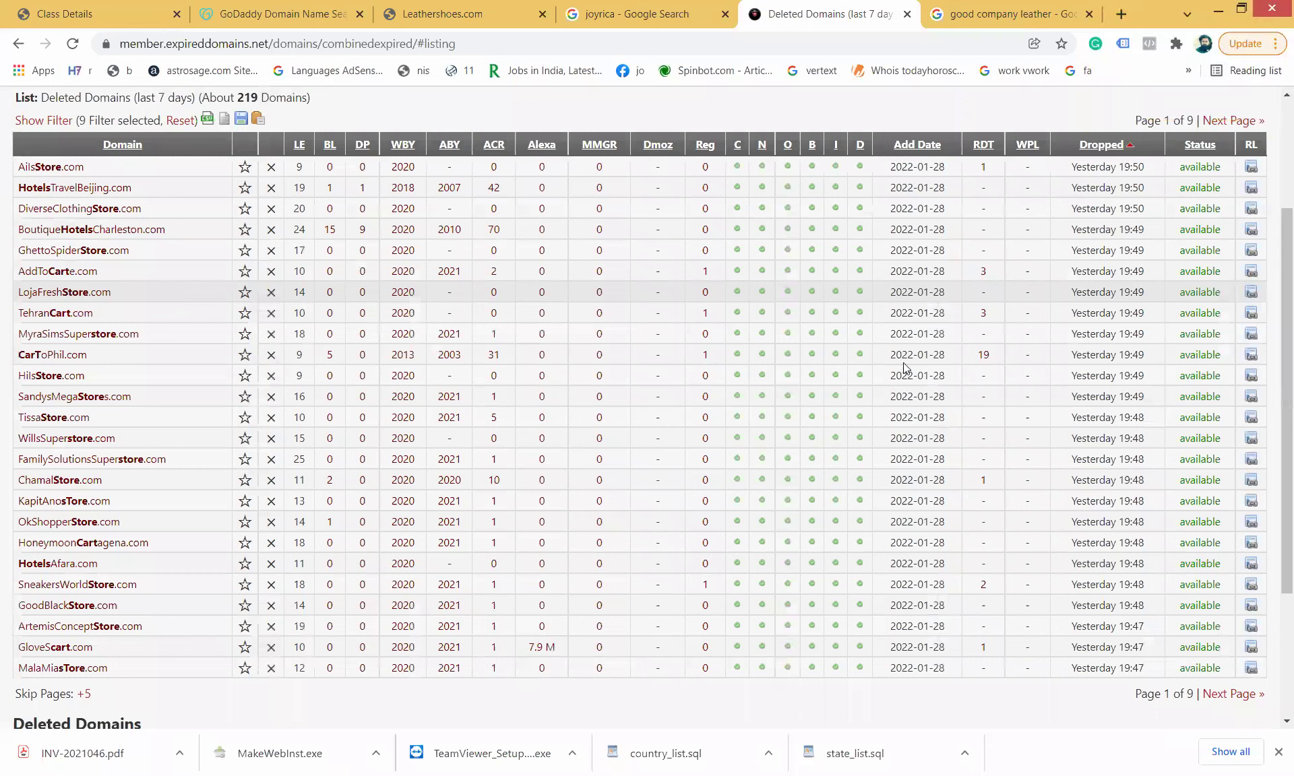
Search Google for "loja fresh store" in the good company leather tab and look through the results for possible buyers.
key("ctrl+Tab")
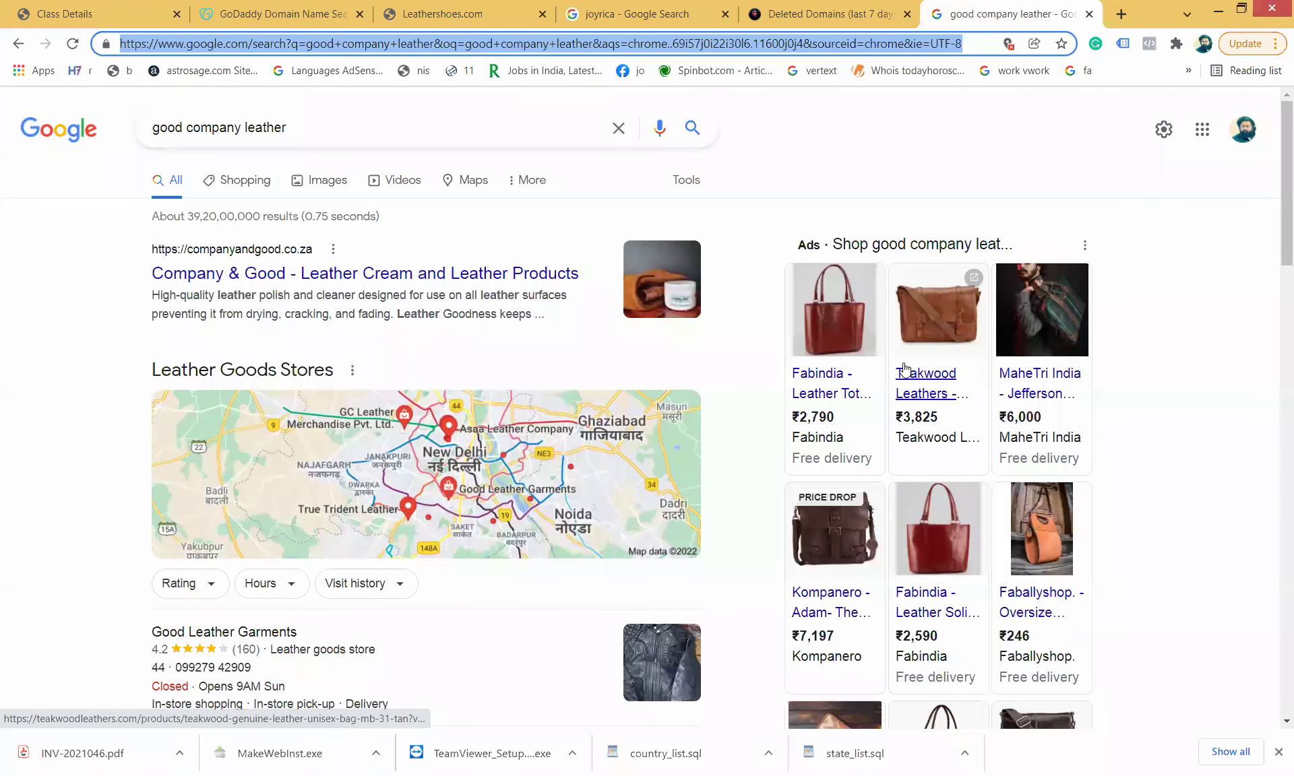
type("loja fresh store")
key("Return")
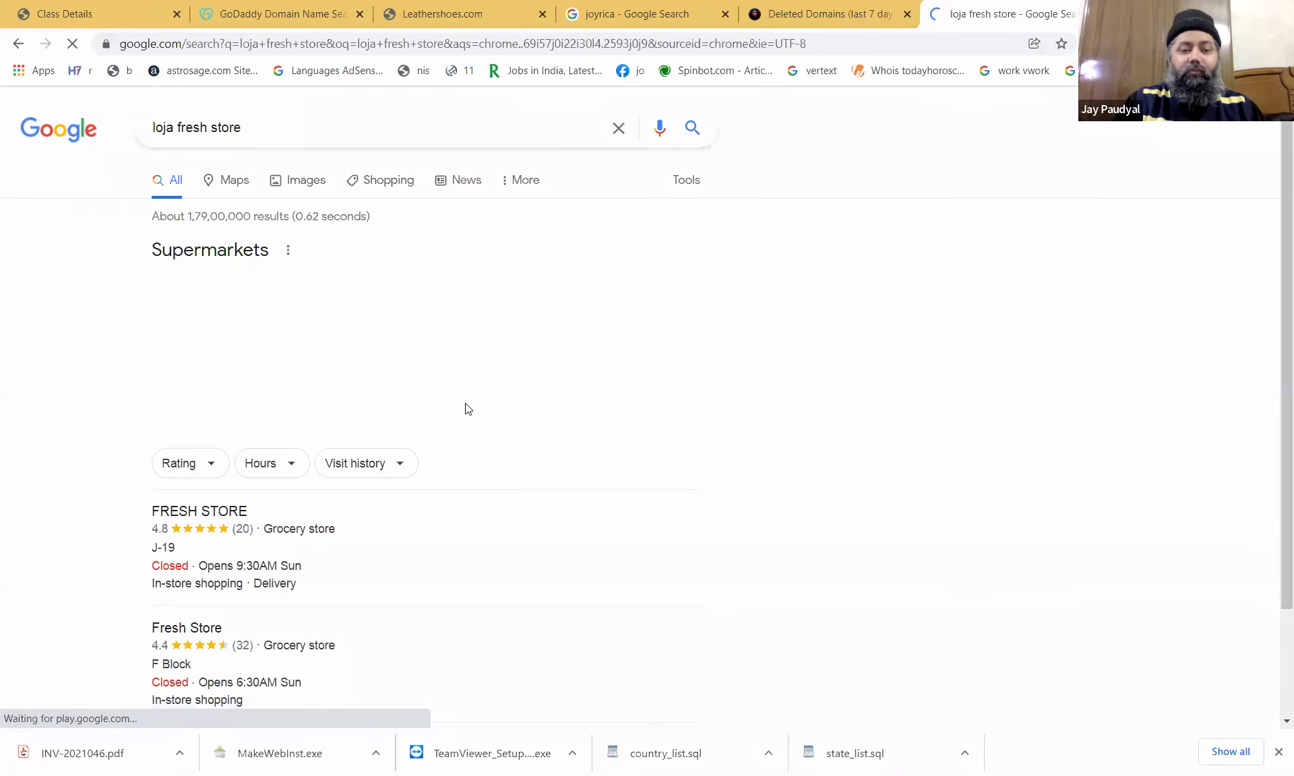
scroll(516, 124, "down", 10)
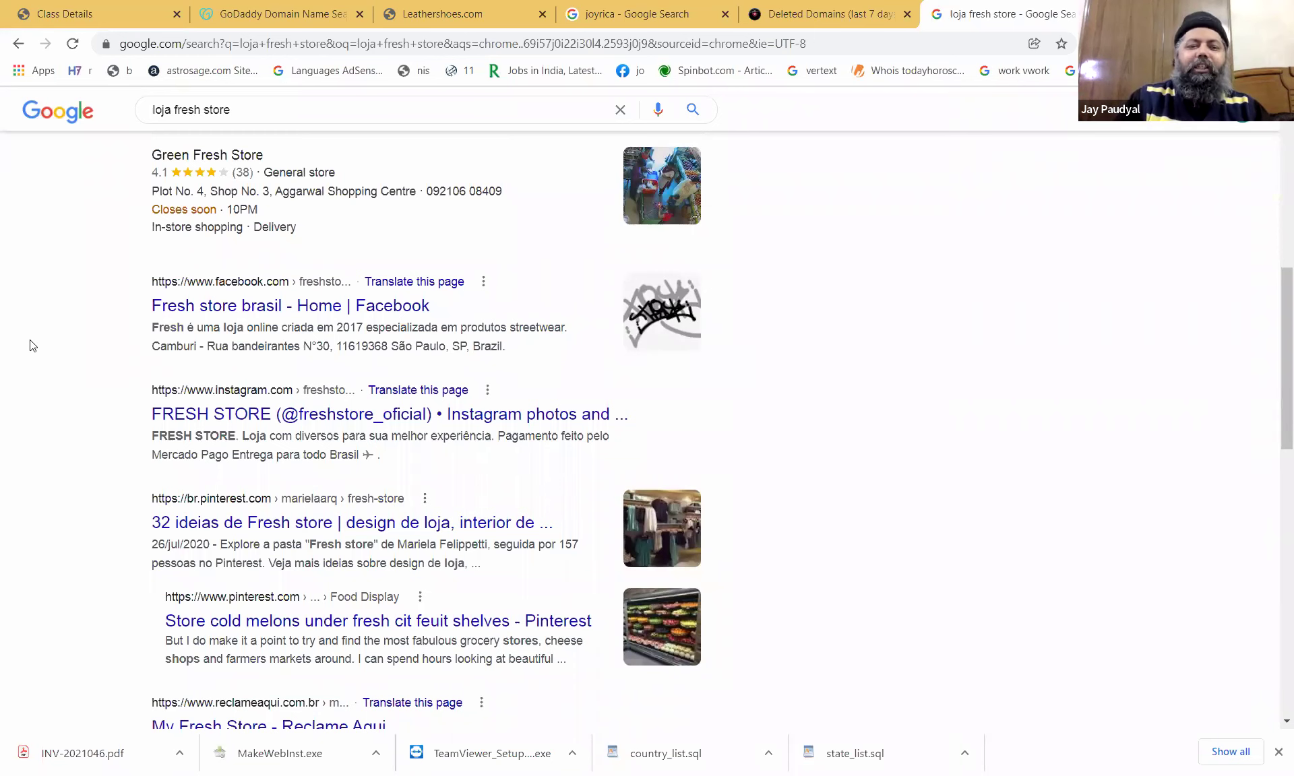
scroll(30, 346, "down", 3)
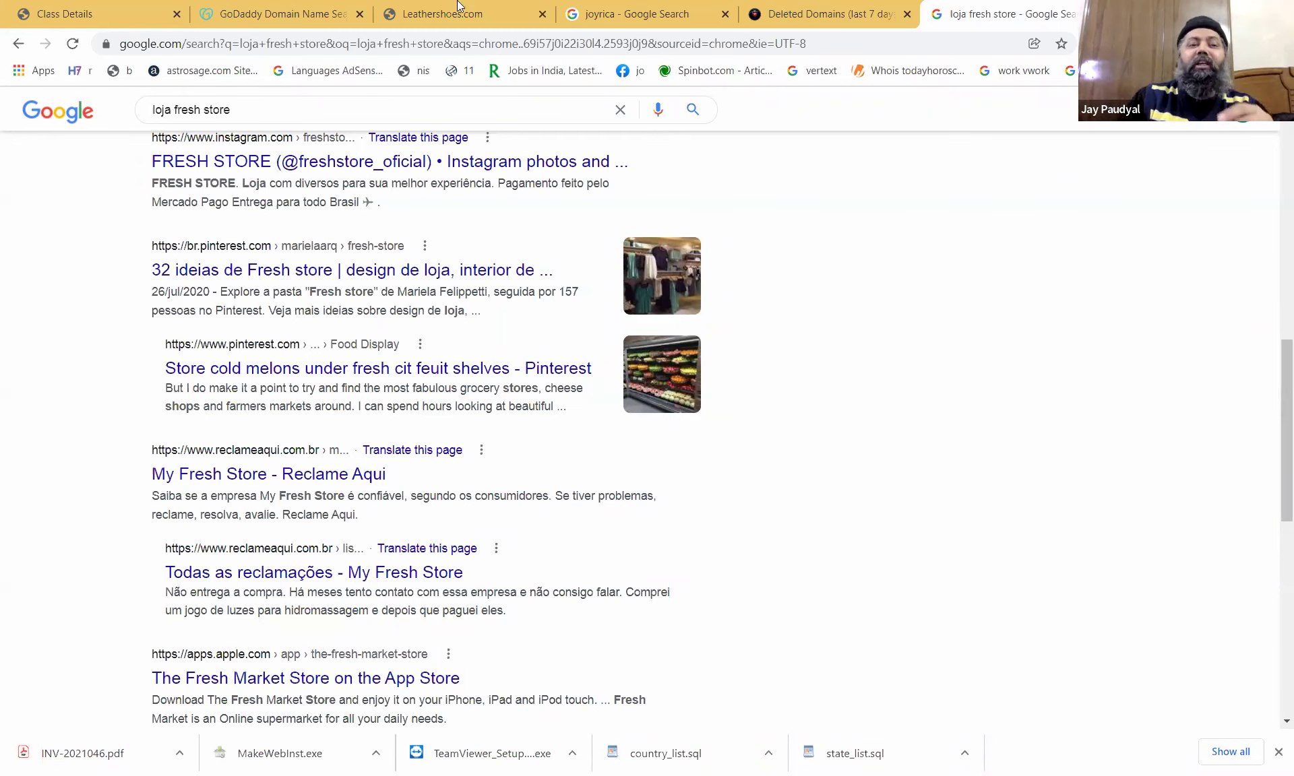
Search Google for "us trademark search" using the suggested query.
left_click(345, 45)
type("u")
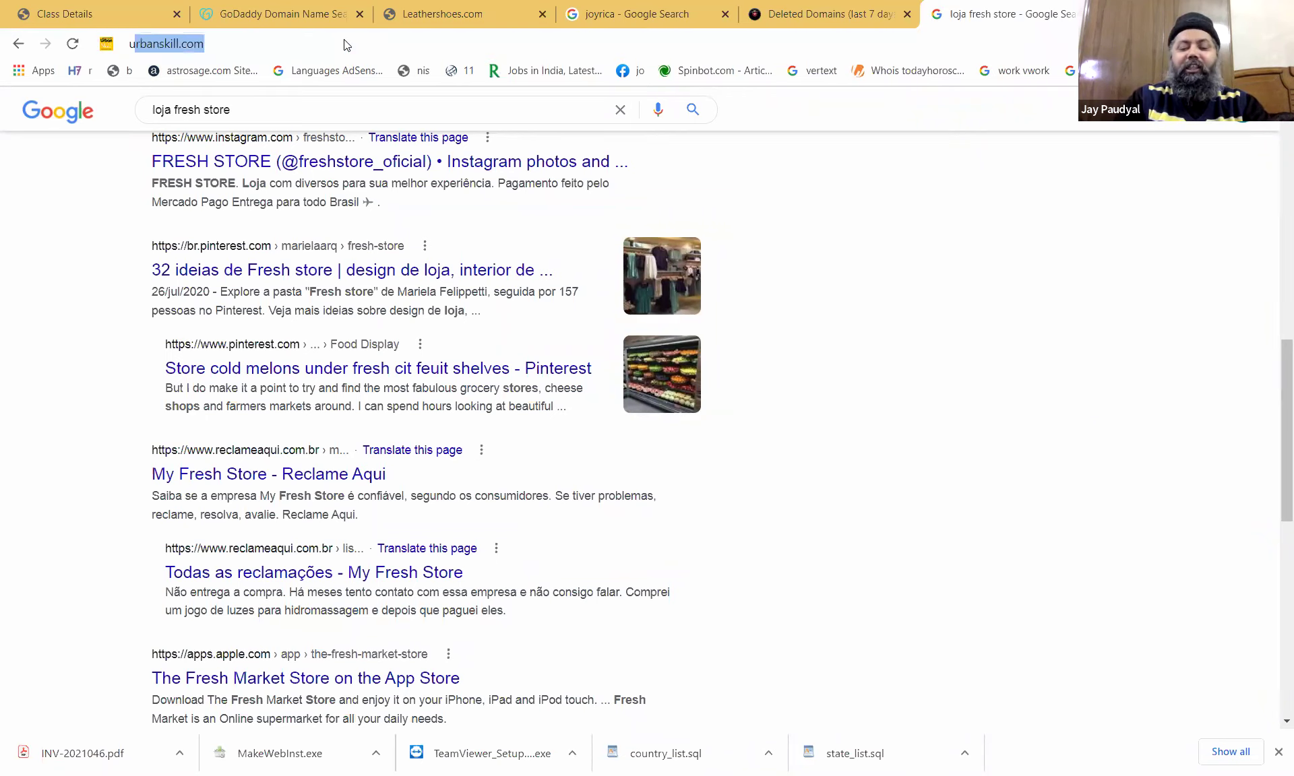
type("s trade")
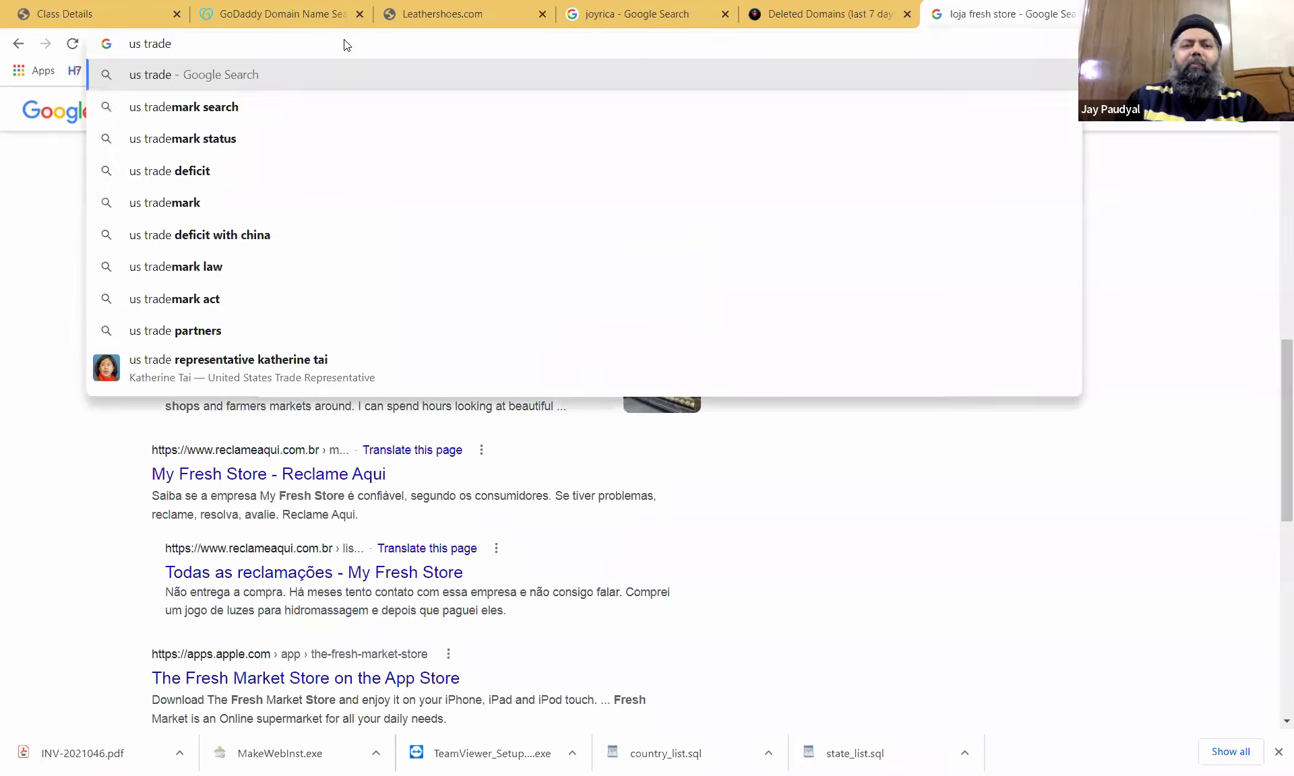
key("Down")
key("Return")
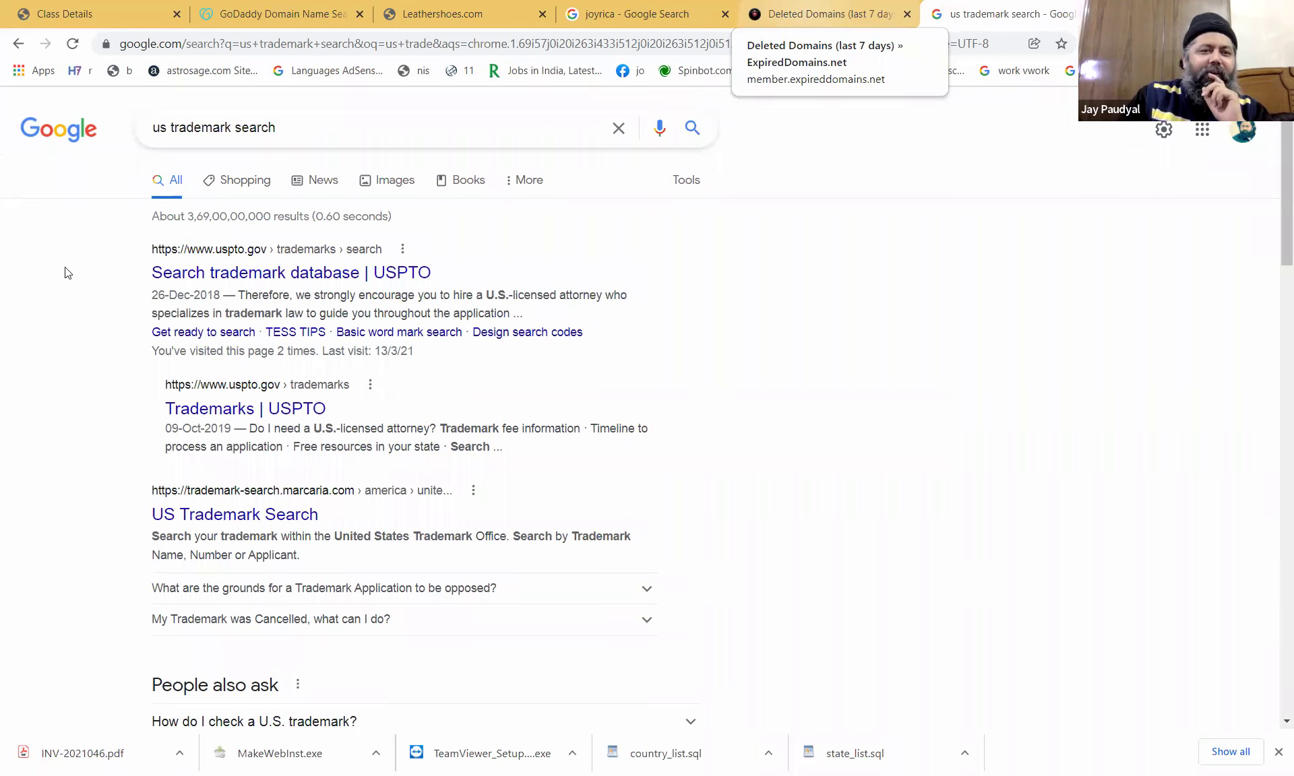
Return to the deleted domains filter, clear the contains keywords and set the ends with keyword to "hotels".
key("ctrl+shift+Tab")
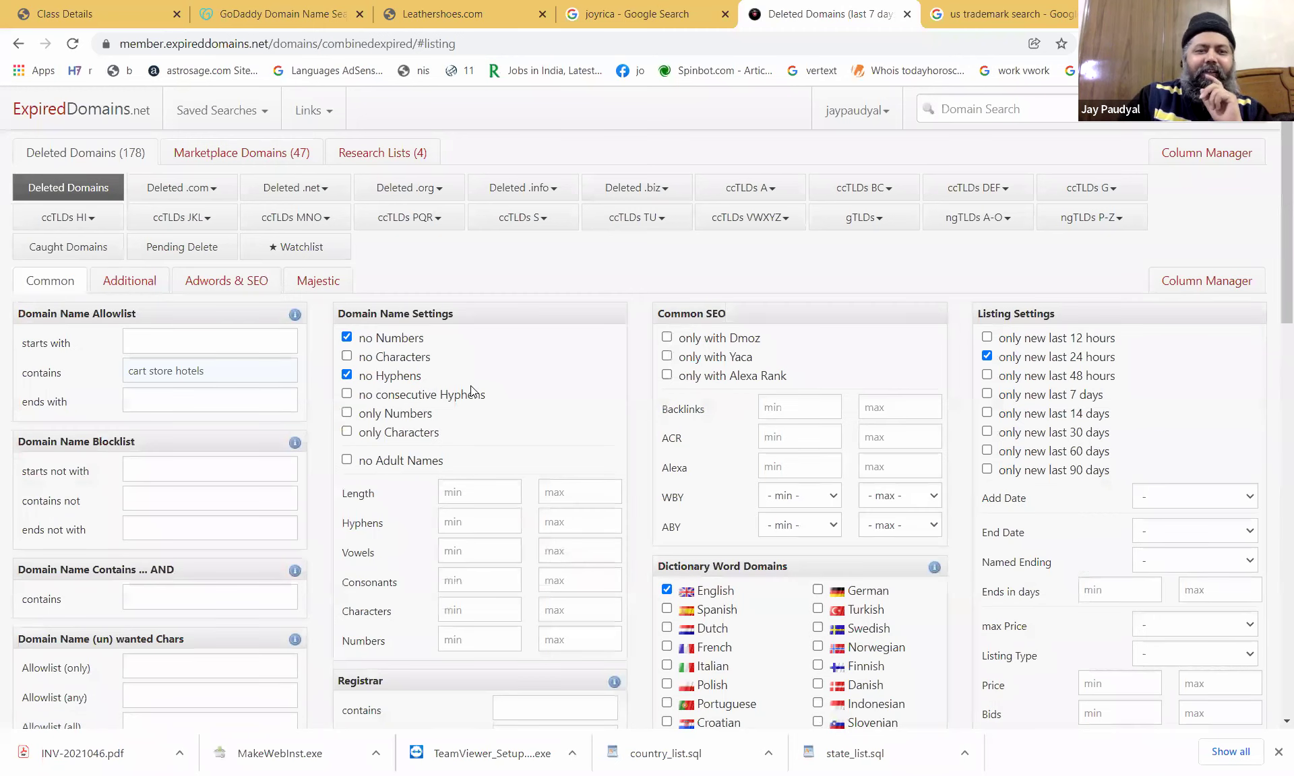
left_click(175, 370)
key("BackSpace")
key("shift+Home")
key("BackSpace")
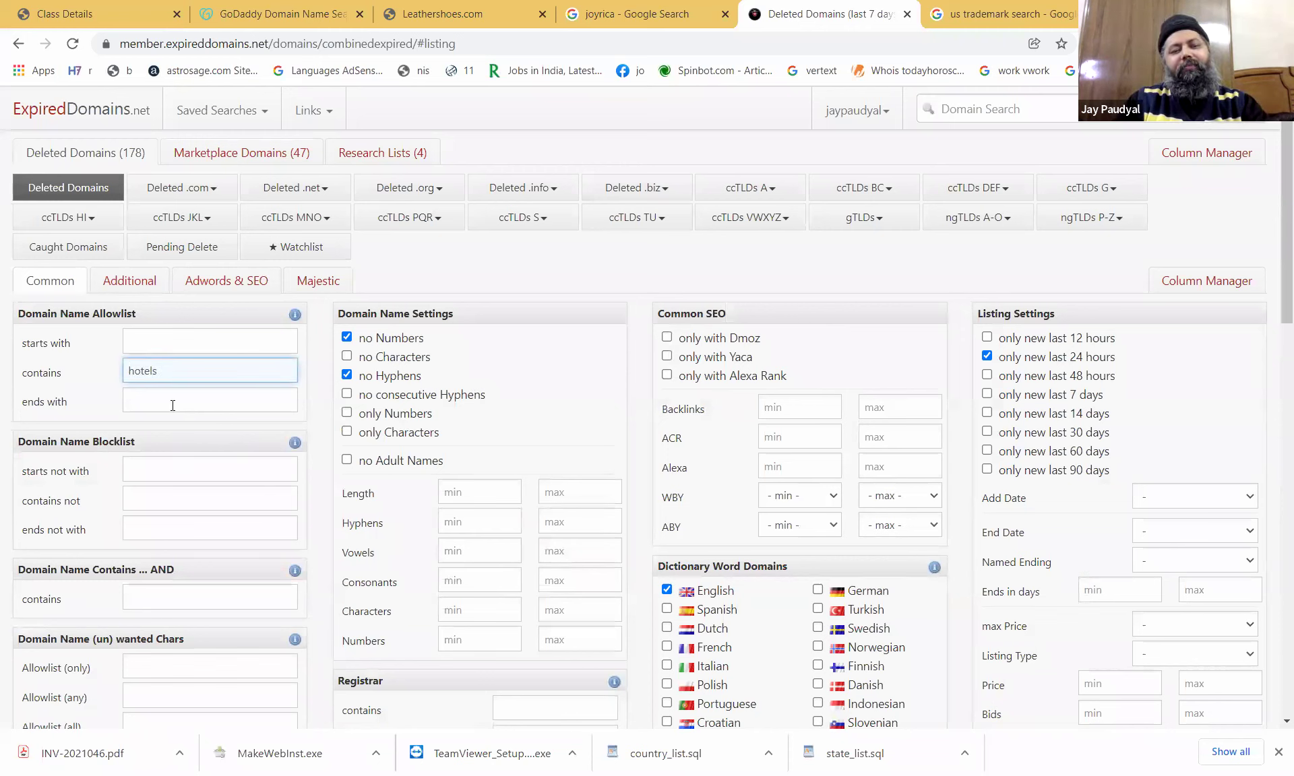
key("ctrl+a")
key("ctrl+x")
key("Tab")
key("ctrl+v")
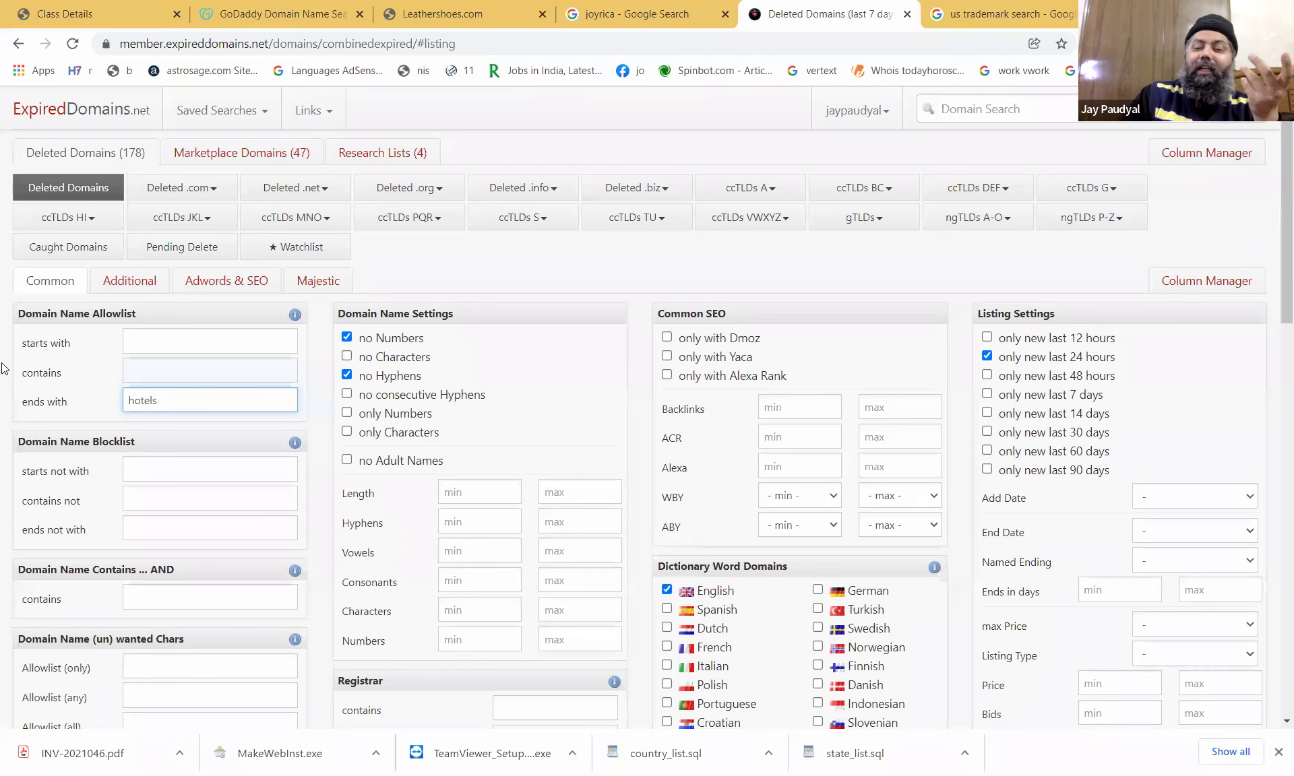
Apply the filter to list deleted domains ending in "hotels".
left_click(37, 495)
scroll(53, 497, "down", 1)
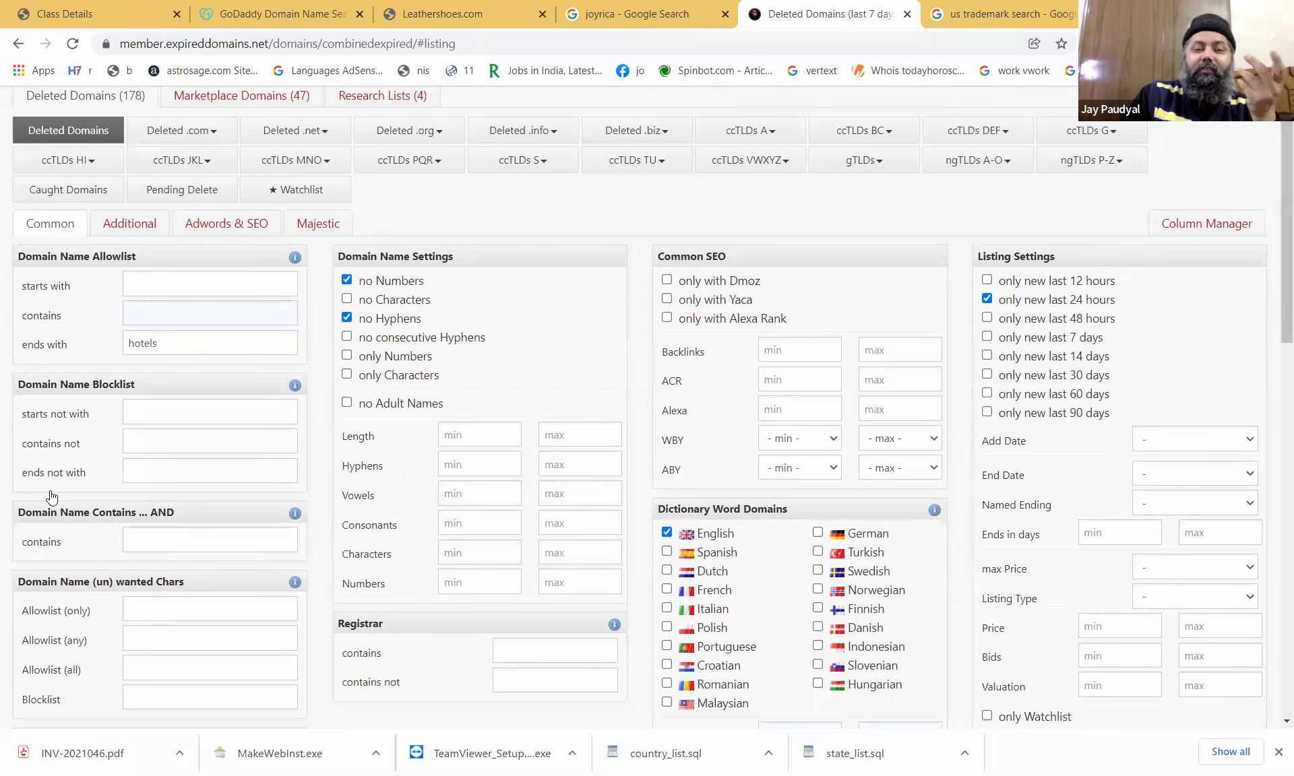
scroll(52, 497, "down", 3)
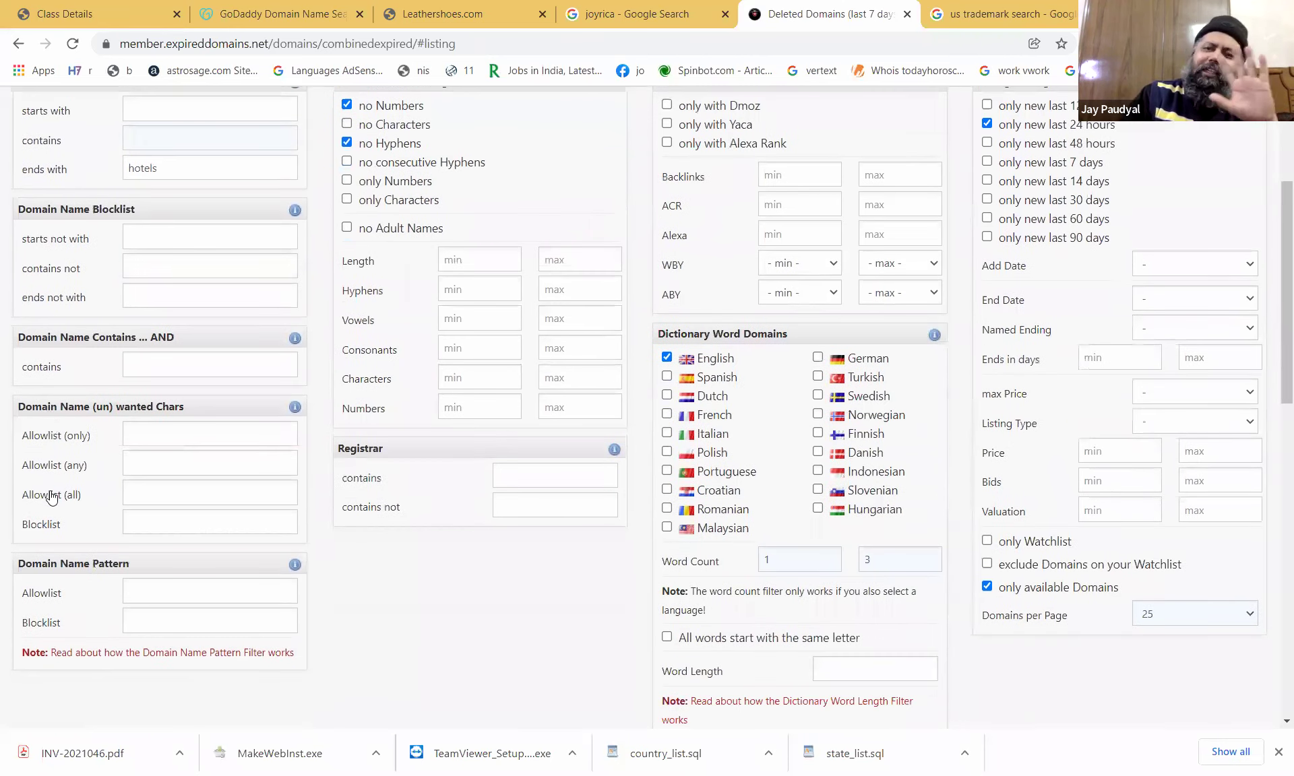
scroll(53, 497, "down", 2)
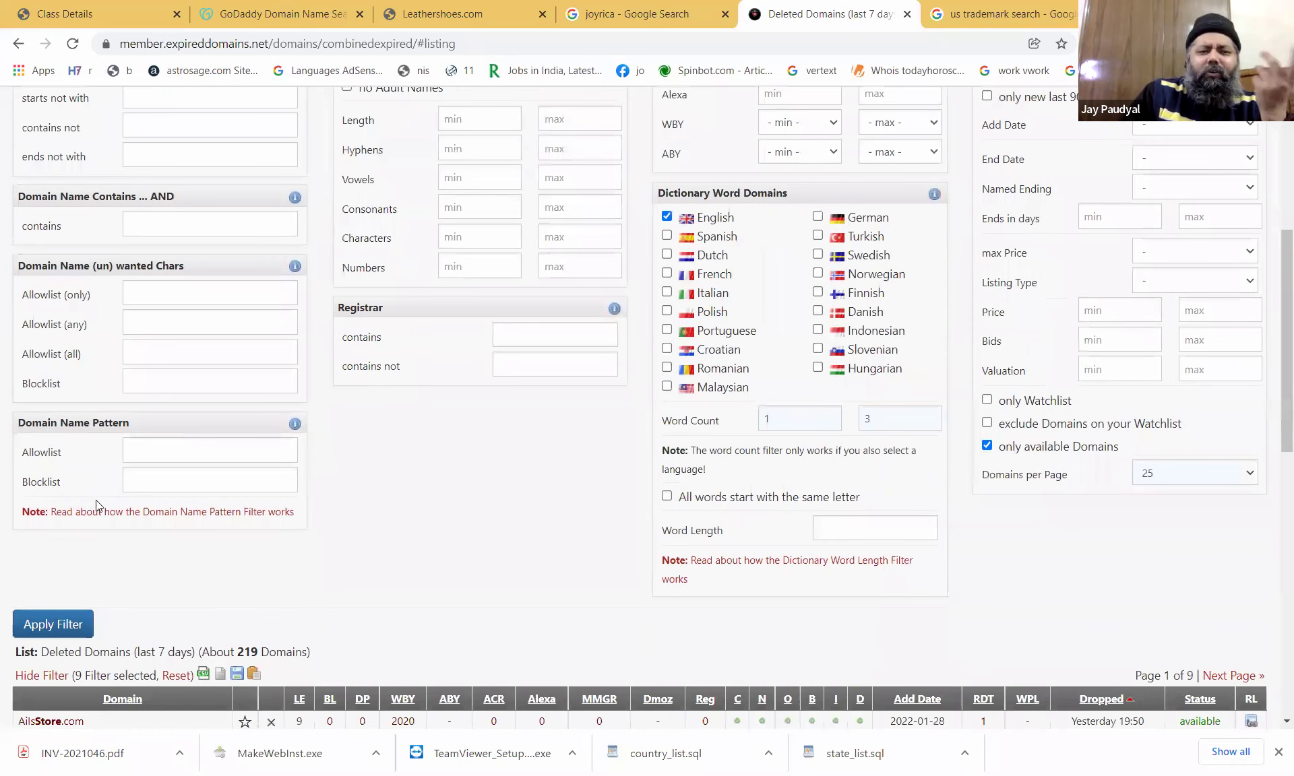
scroll(111, 513, "down", 1)
left_click(53, 577)
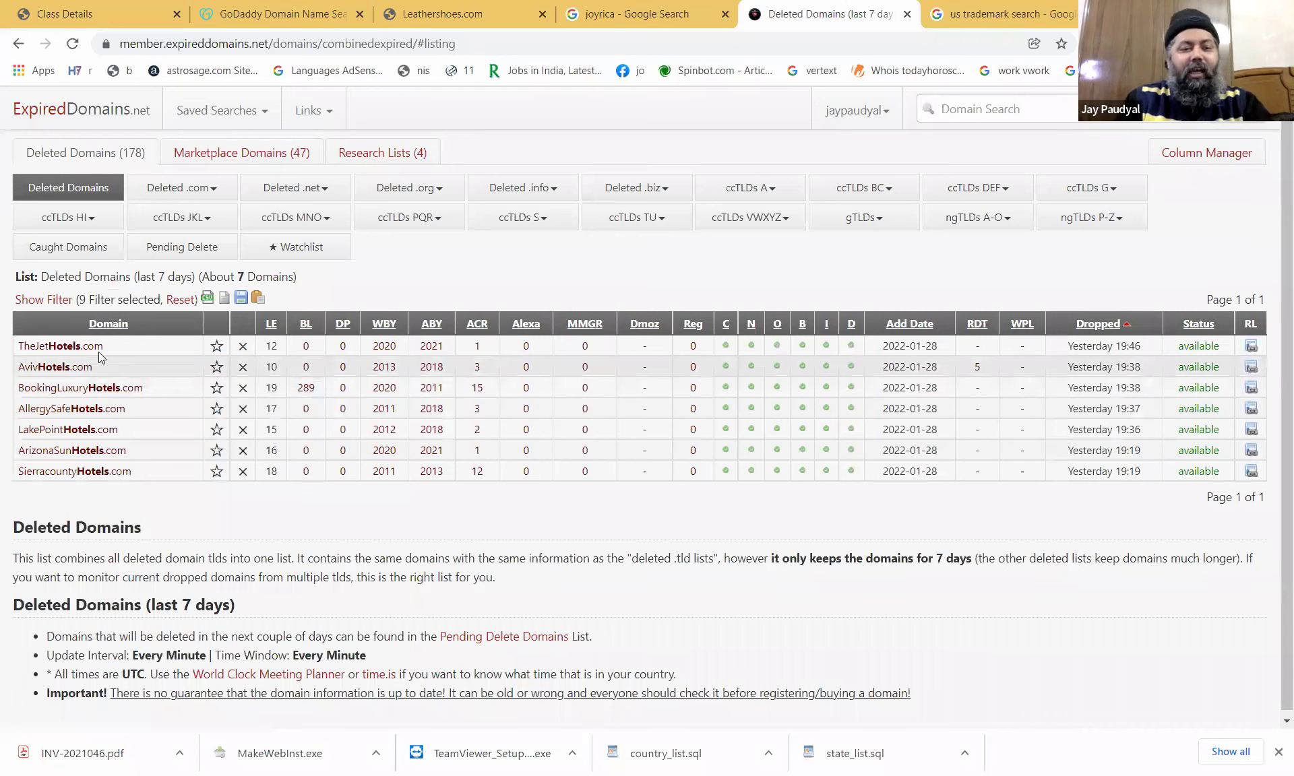
Copy the AvivHotels.com name from the list and paste it as a query in the Google search tab.
left_click_drag(98, 365, 24, 368)
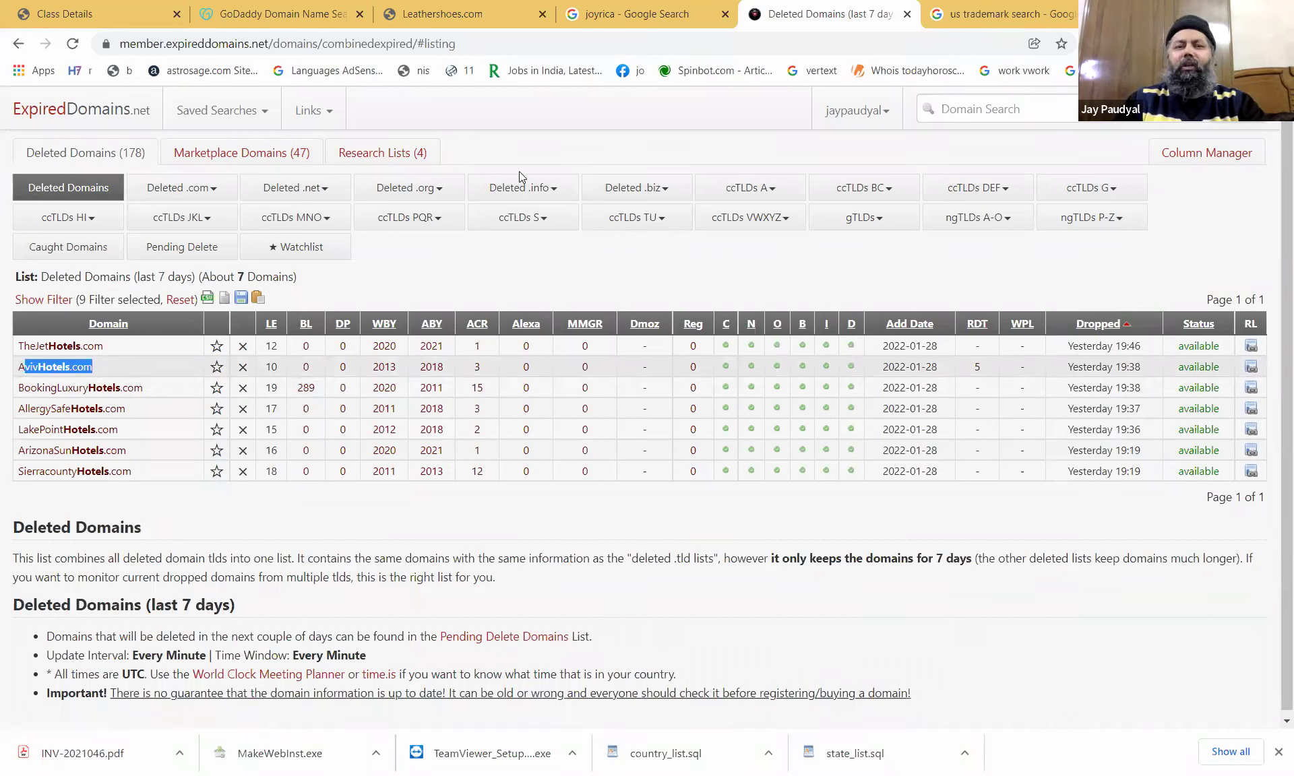
key("ctrl+c")
key("ctrl+Tab")
key("ctrl+l")
key("ctrl+v")
Reword the query as "aviv Hotels" without the .com ending, search Google for it and look through the results.
key("BackSpace")
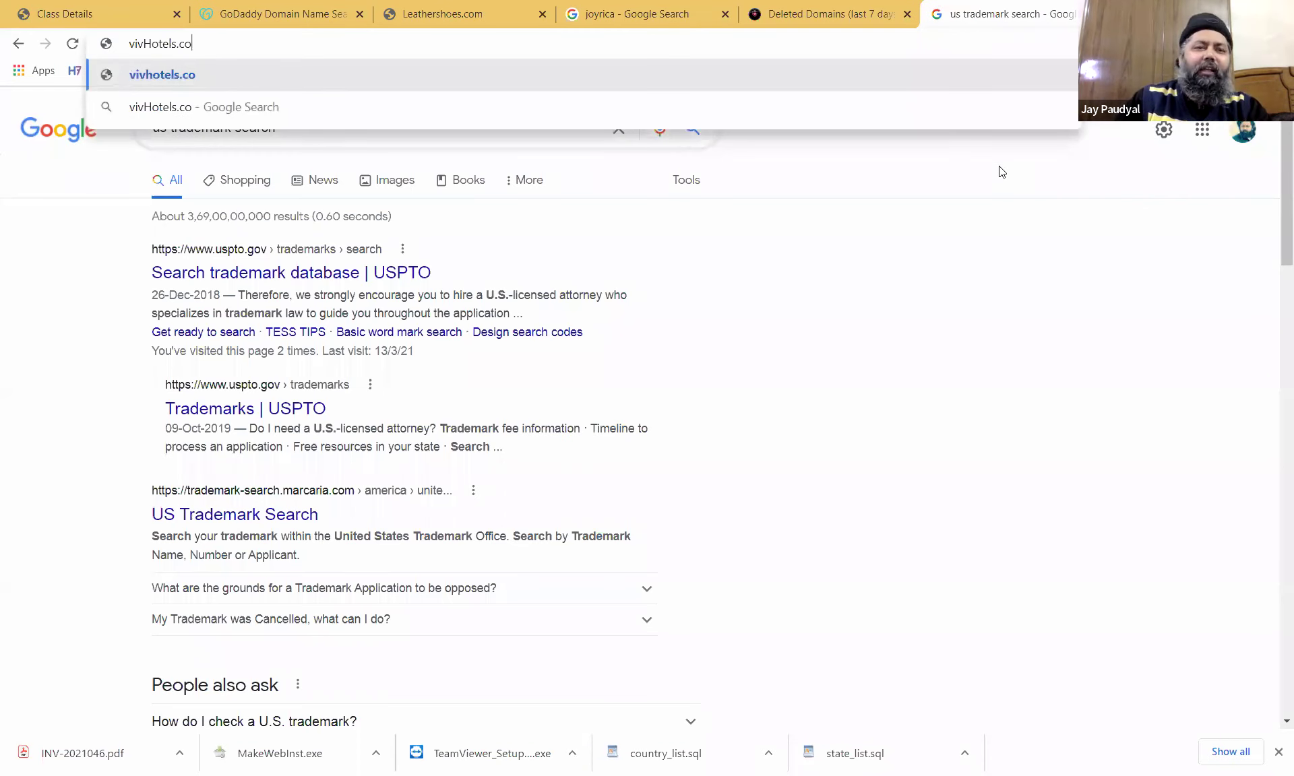
key("BackSpace")
key("BackSpace")
key("BackSpace")
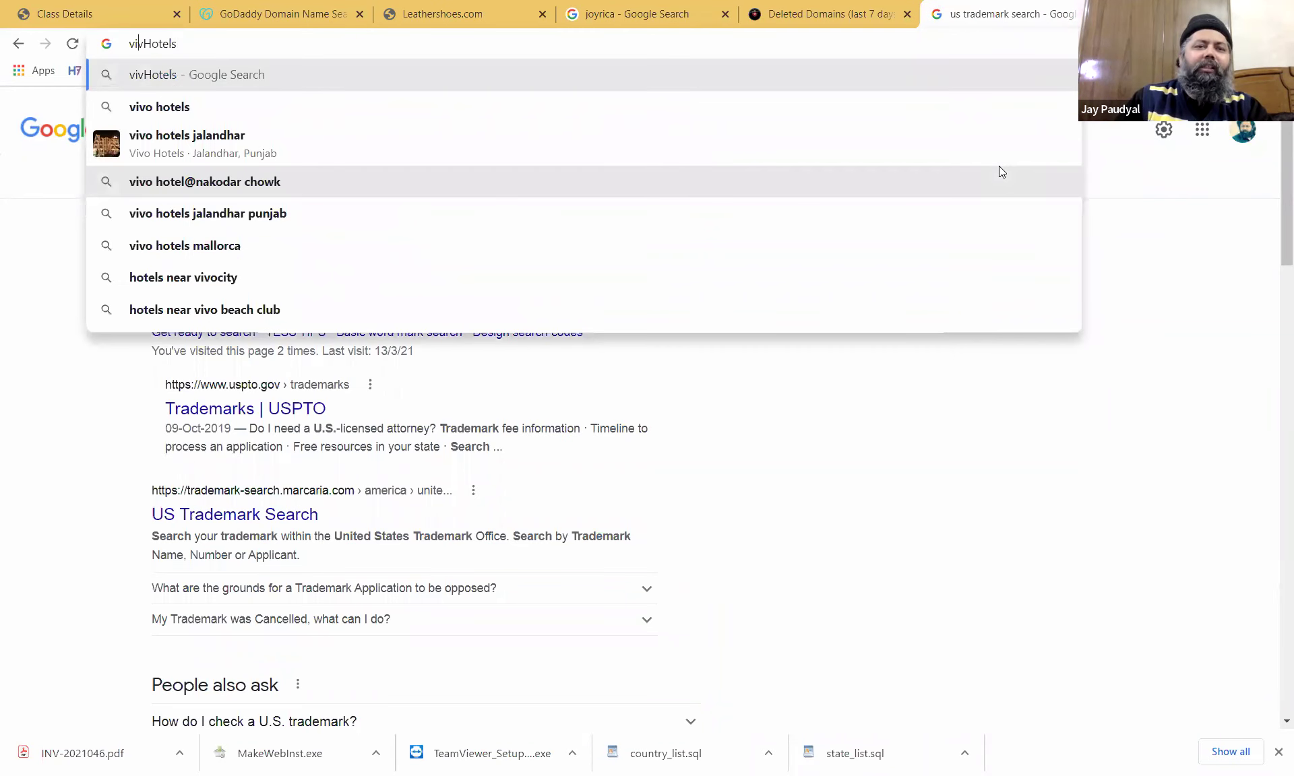
type("a")
key("Right")
key("Right")
key("Return")
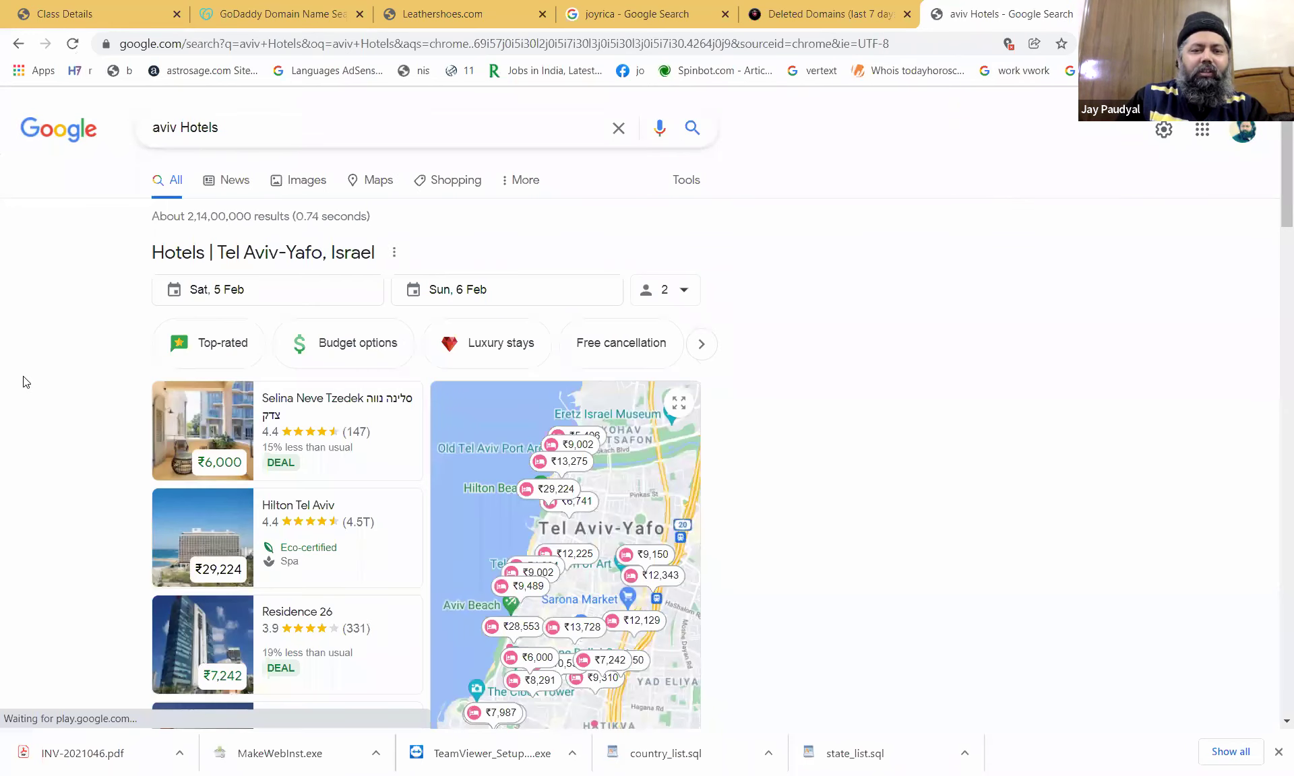
scroll(25, 382, "down", 5)
scroll(25, 382, "down", 5)
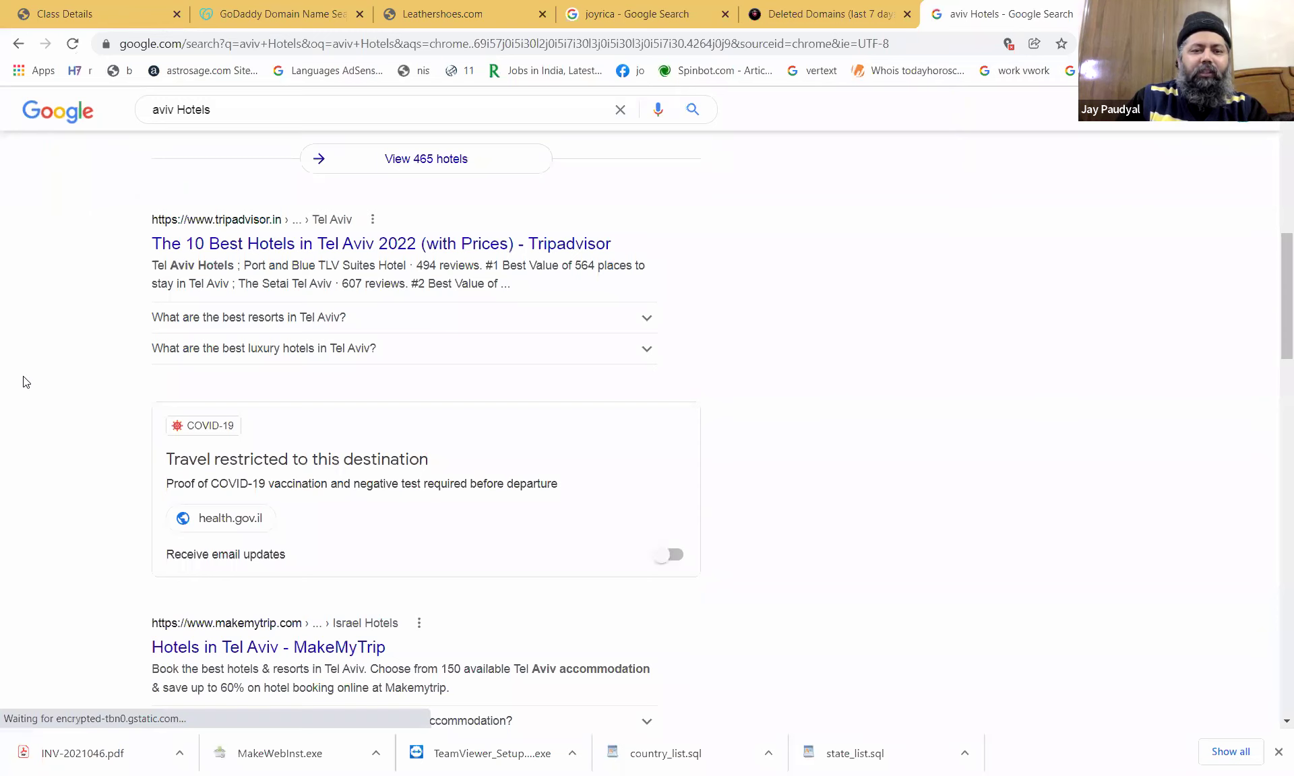
scroll(25, 382, "down", 3)
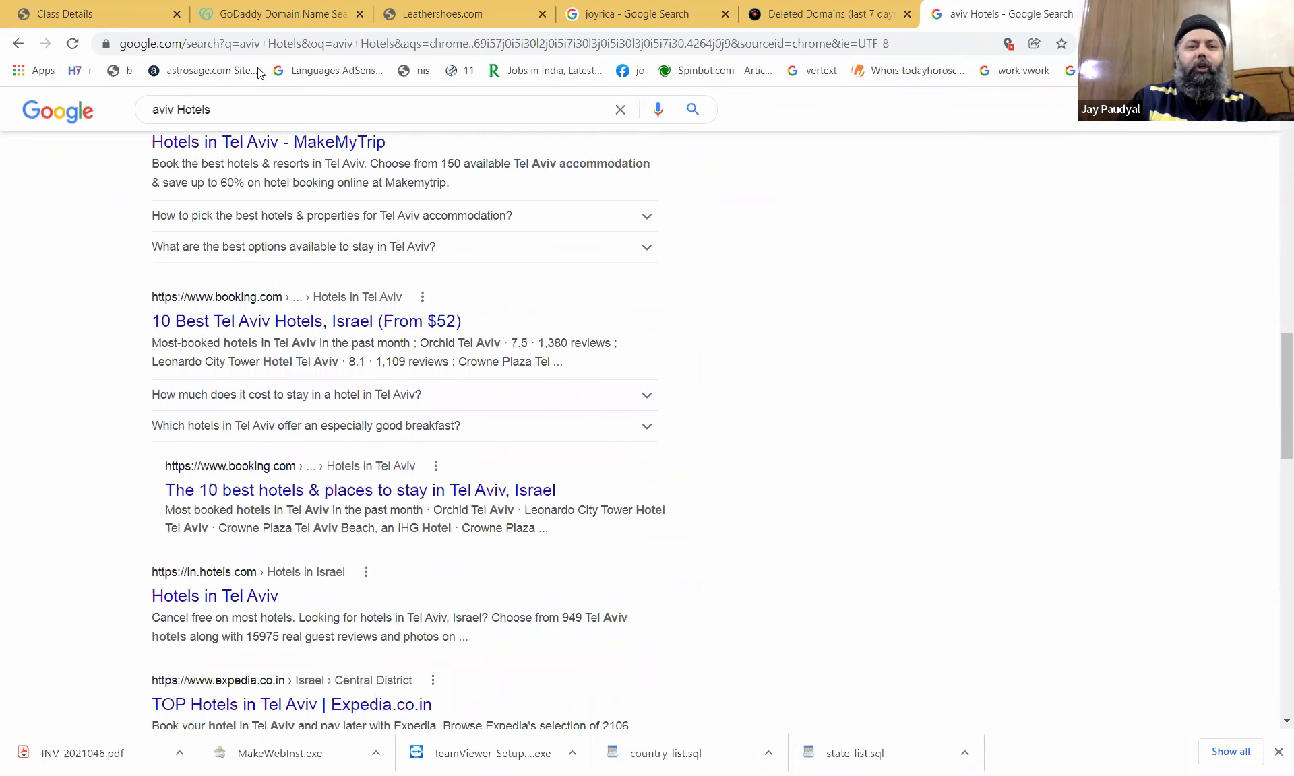
Open the dotDB website in a new browser tab.
key("ctrl+2")
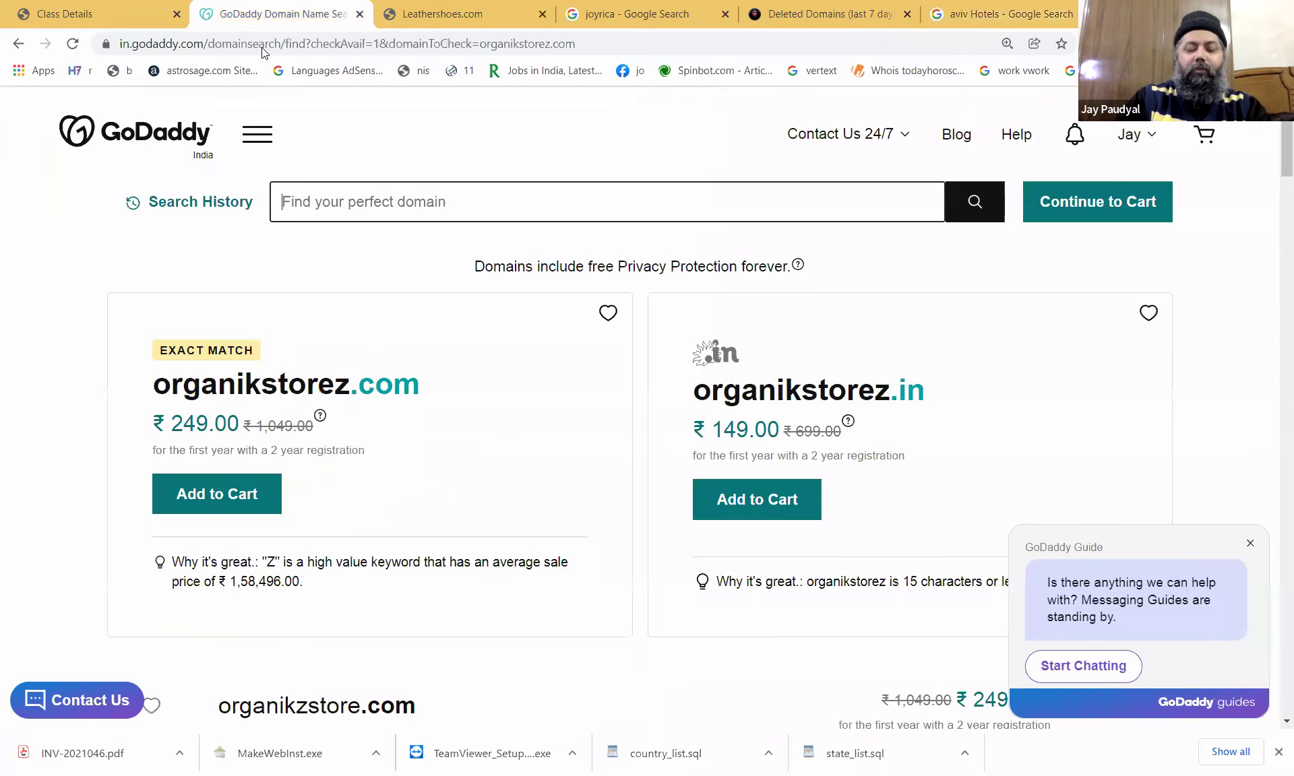
key("ctrl+t")
type("d")
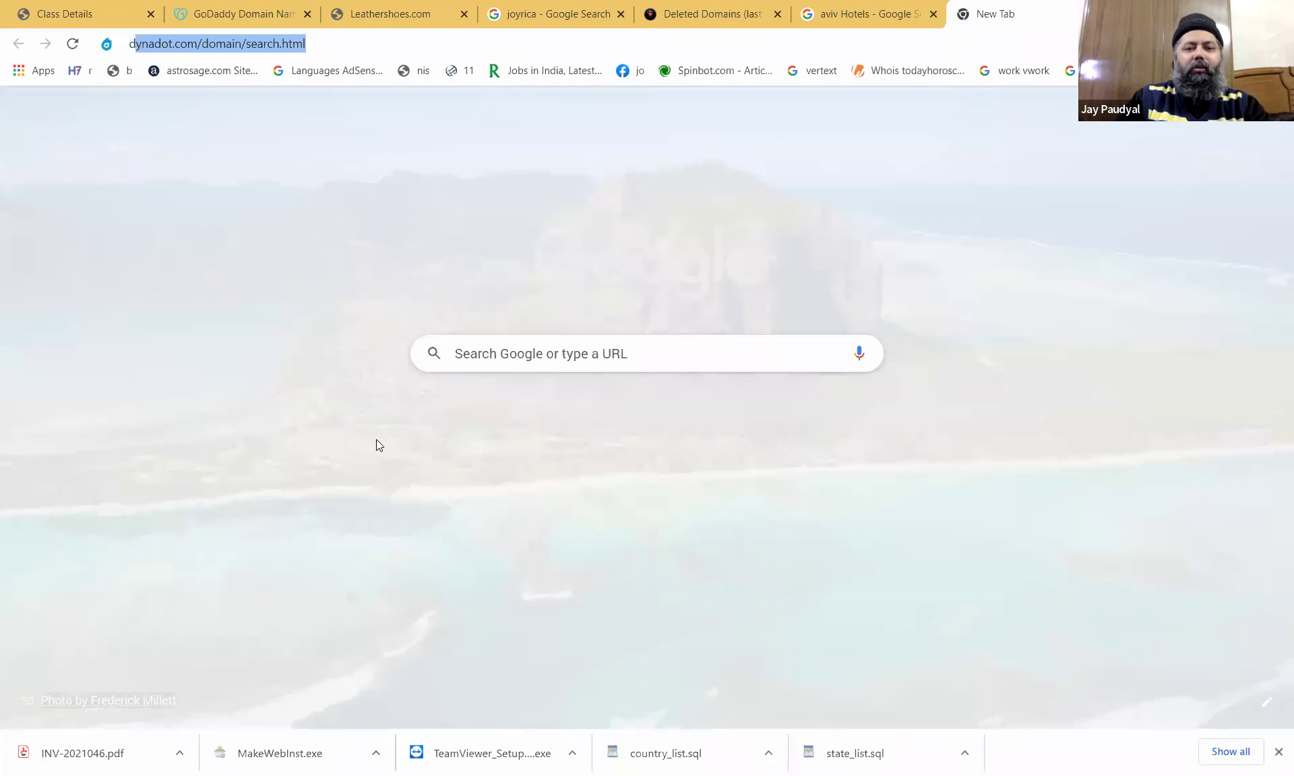
type("o")
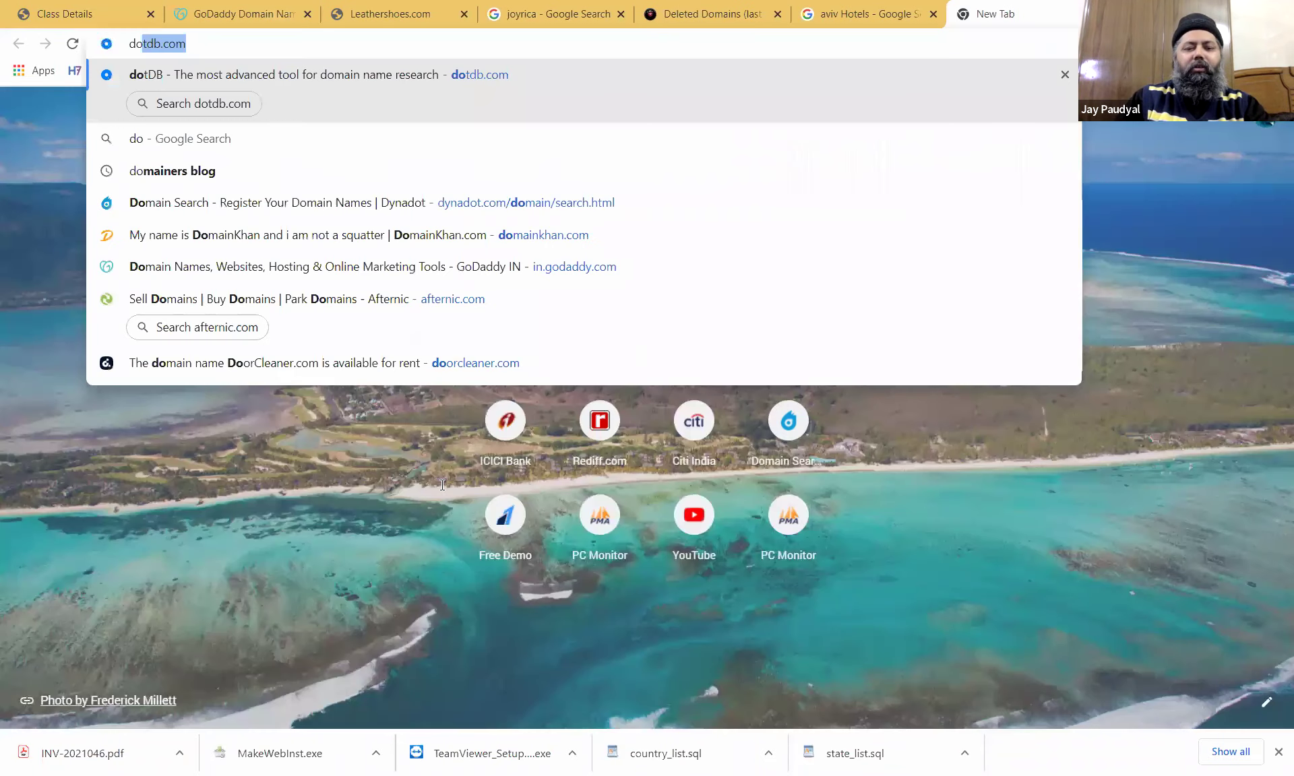
type("t")
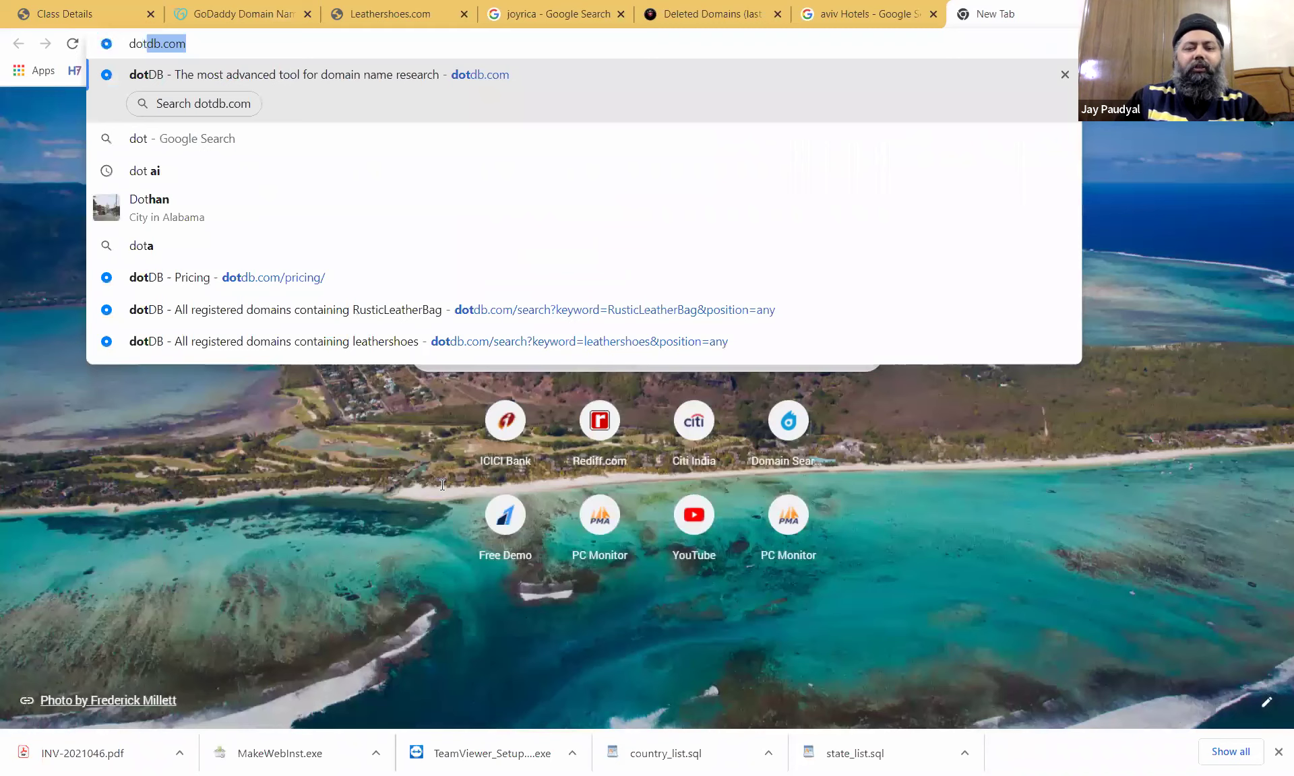
key("Return")
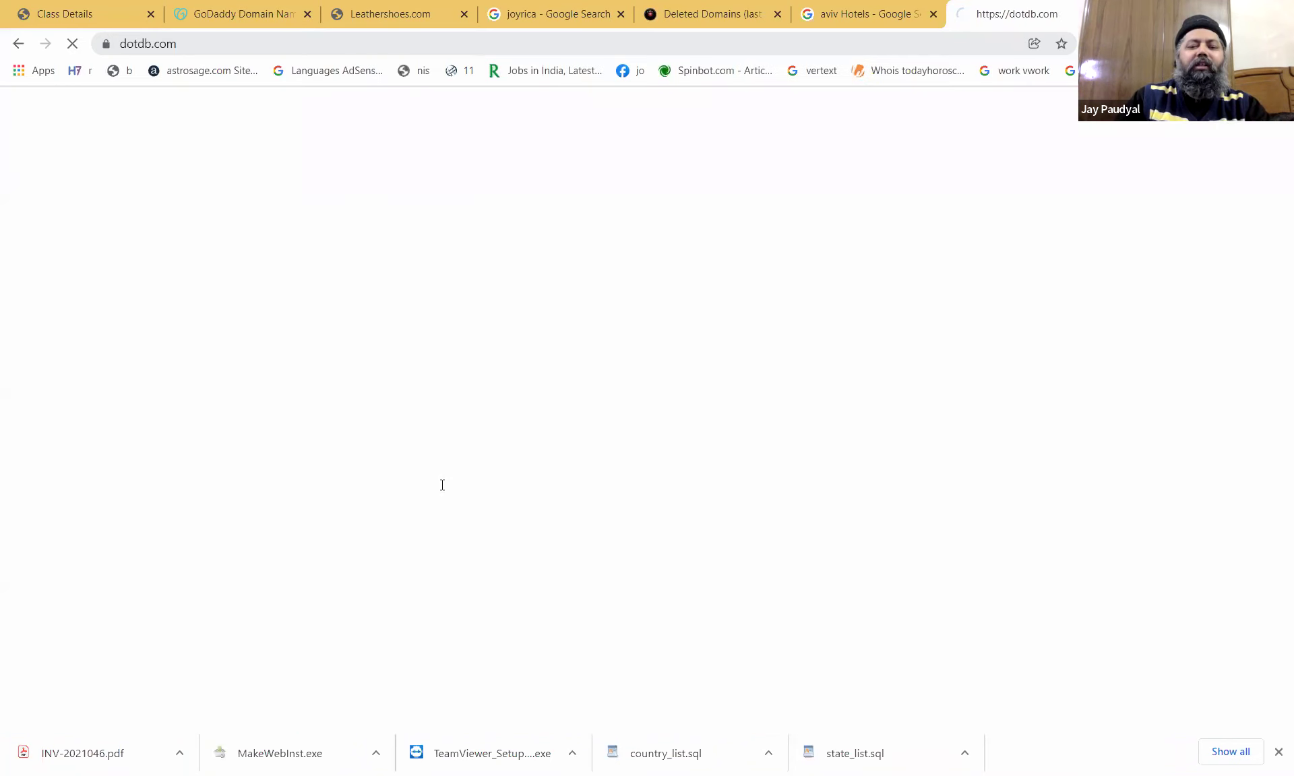
Search dotDB for registered domains containing "avivHotels" in any position and look through the matches.
key("ctrl+v")
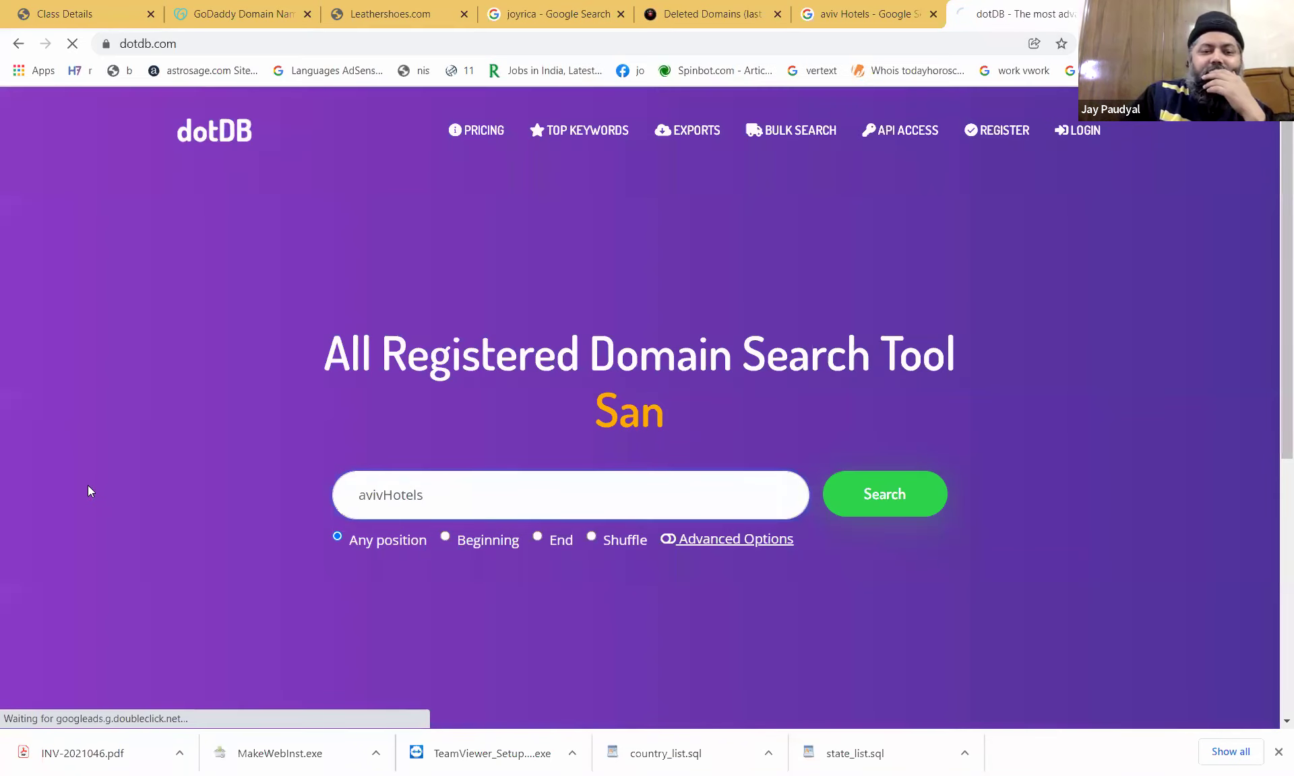
key("Return")
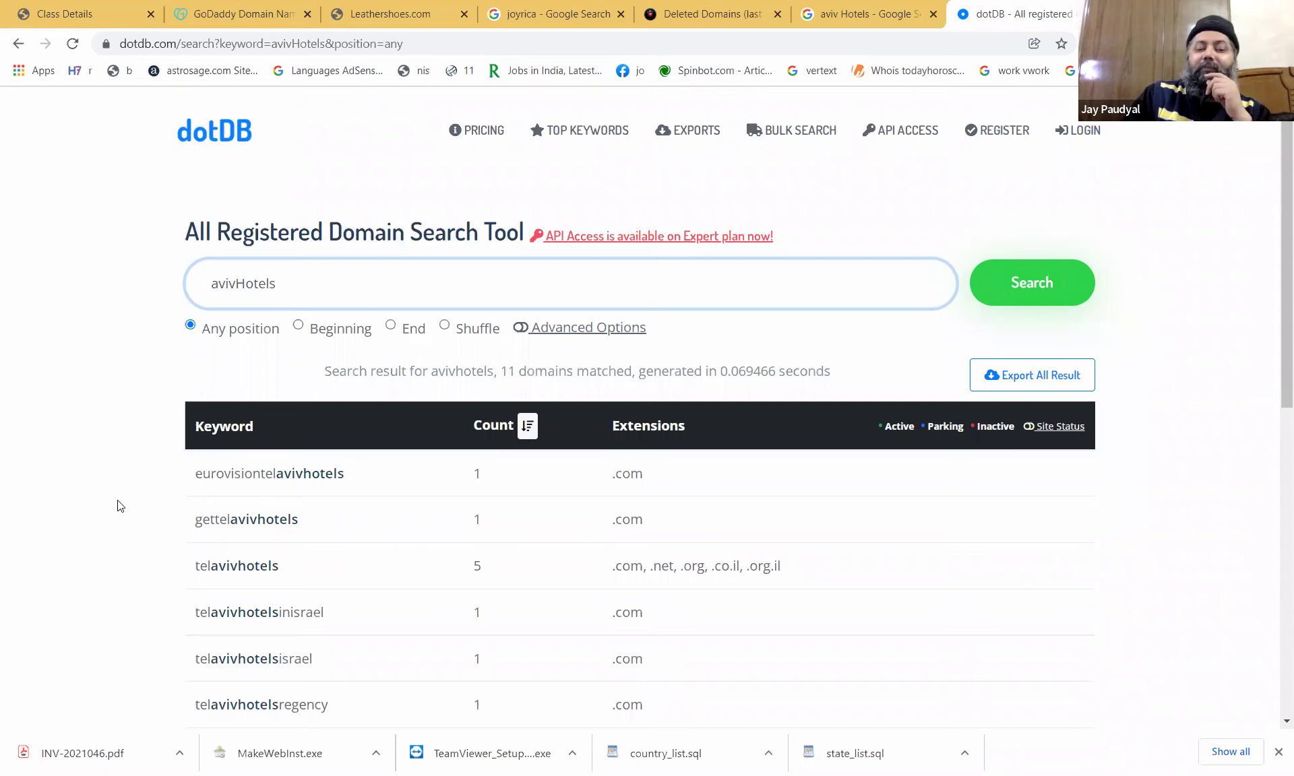
scroll(120, 505, "down", 1)
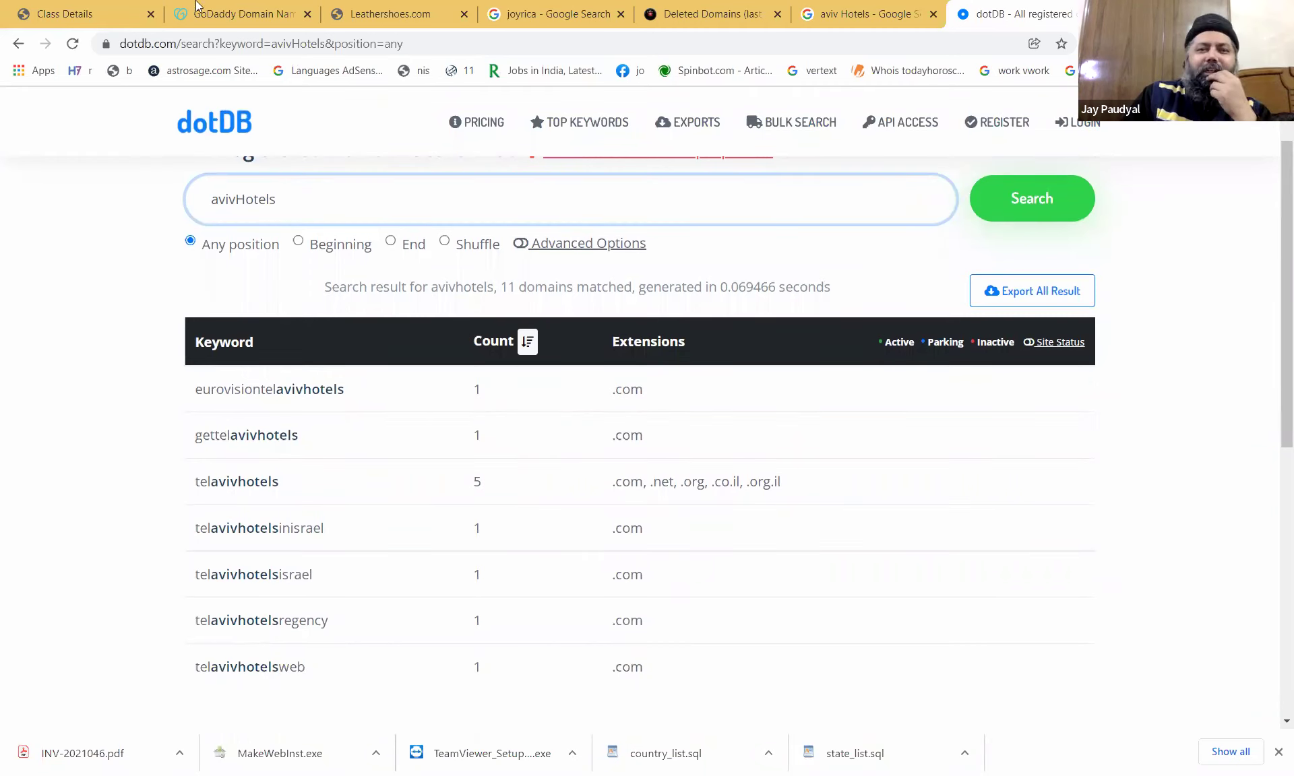
Check the deleted domains list again, and search Google for "the jet hotels" in place of the dotDB page.
left_click(269, 7)
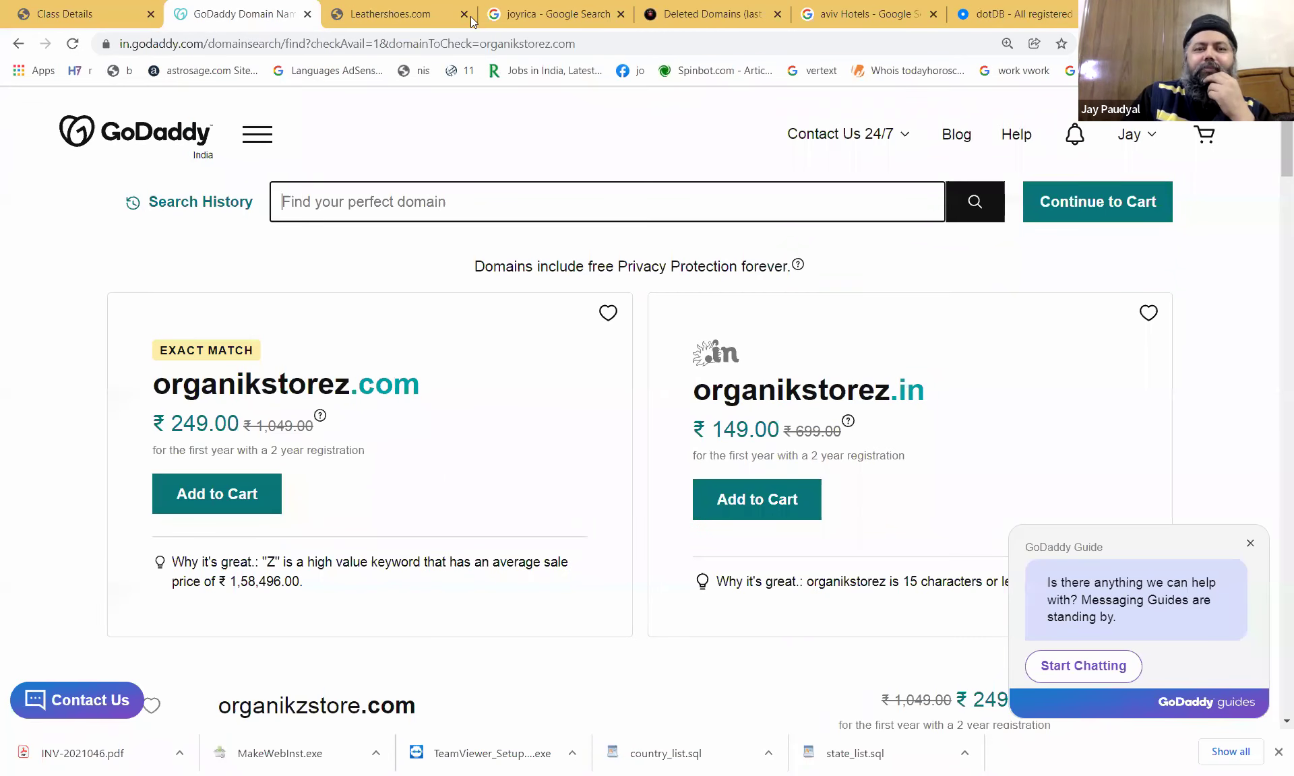
left_click(704, 8)
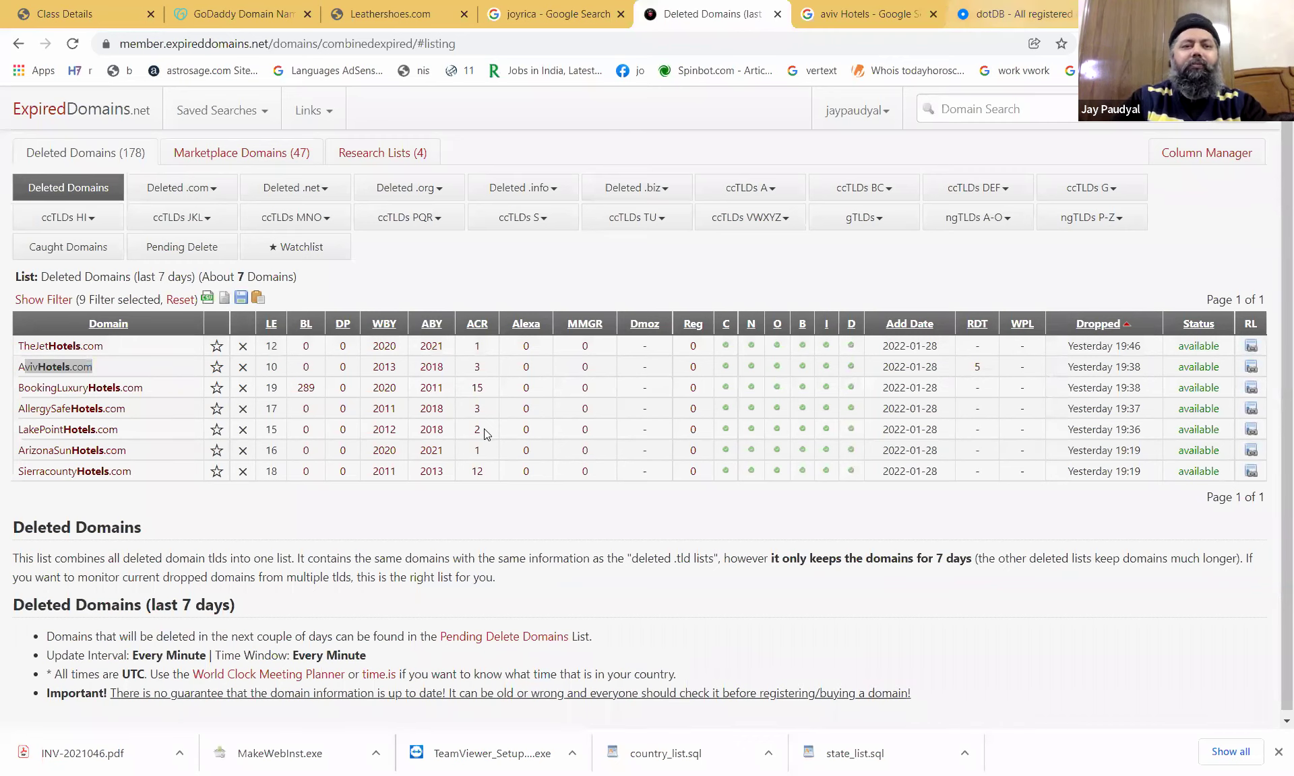
key("ctrl+7")
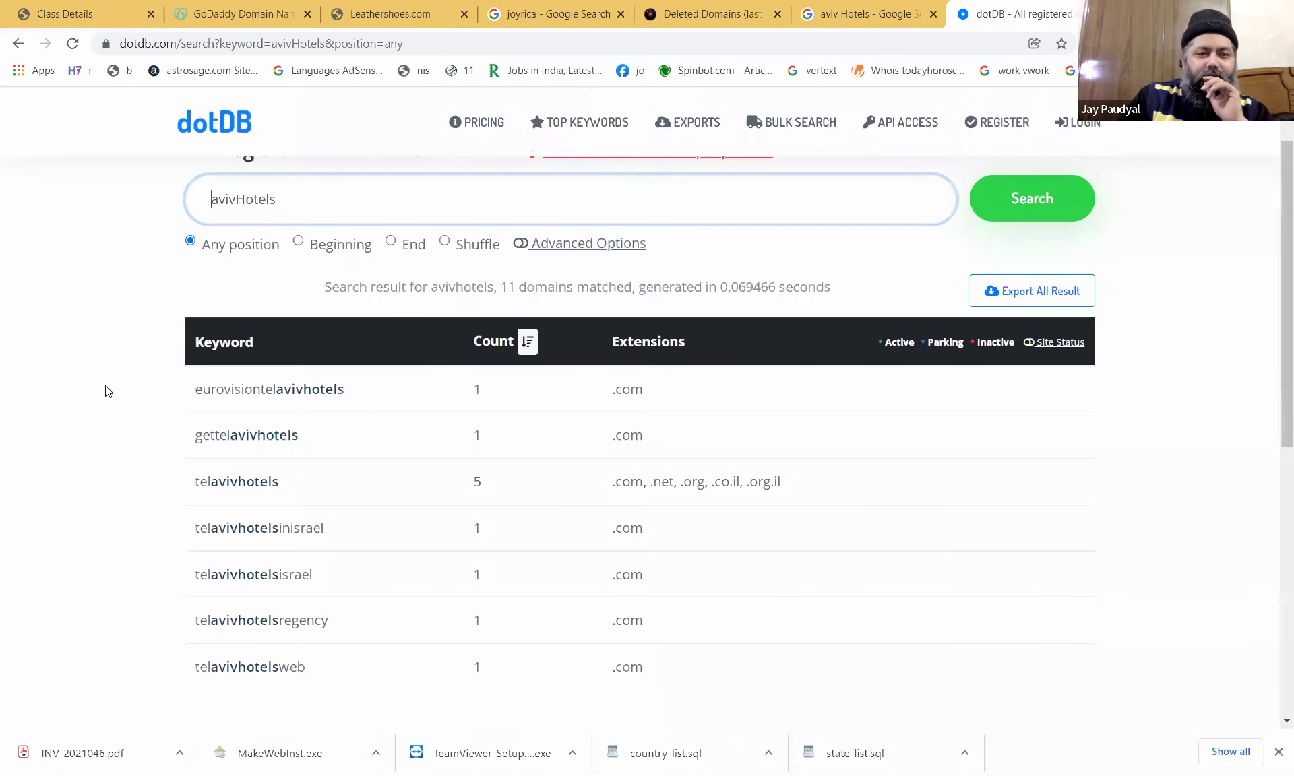
key("ctrl+l")
type("the jet hotels")
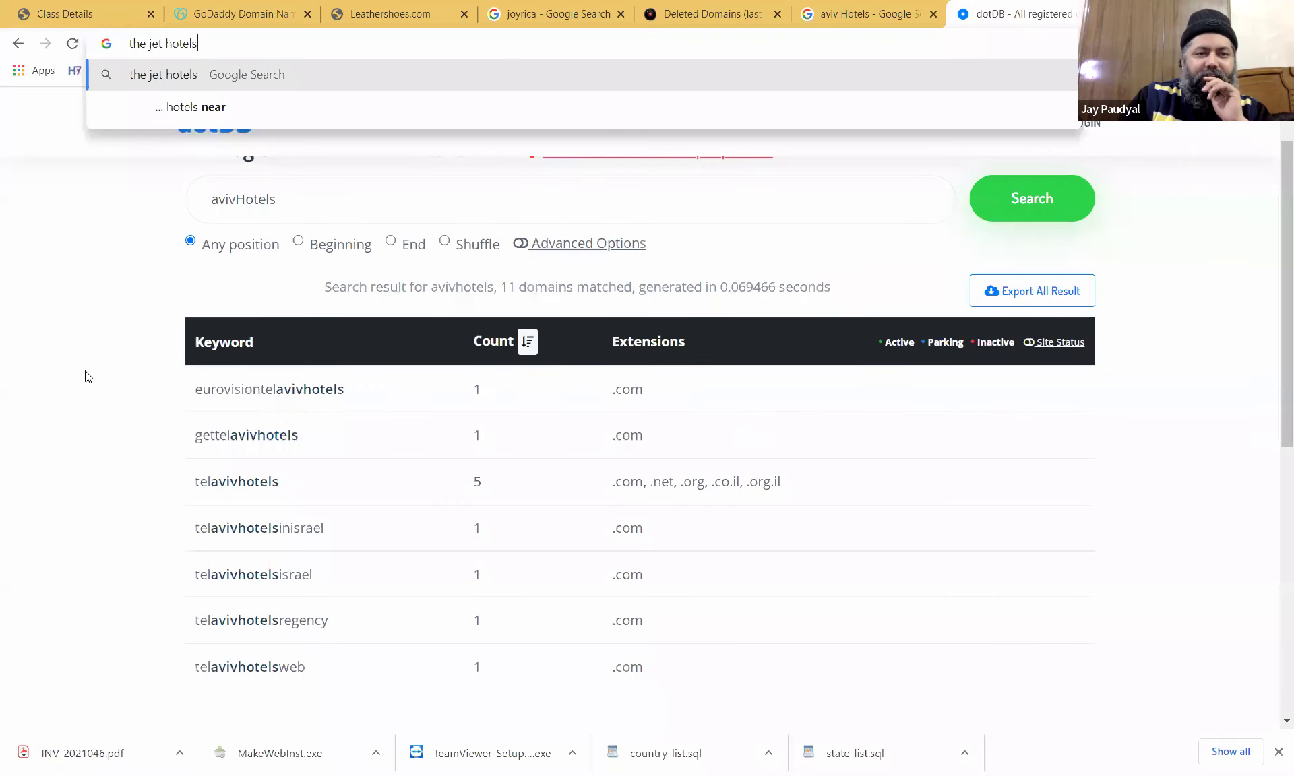
key("Return")
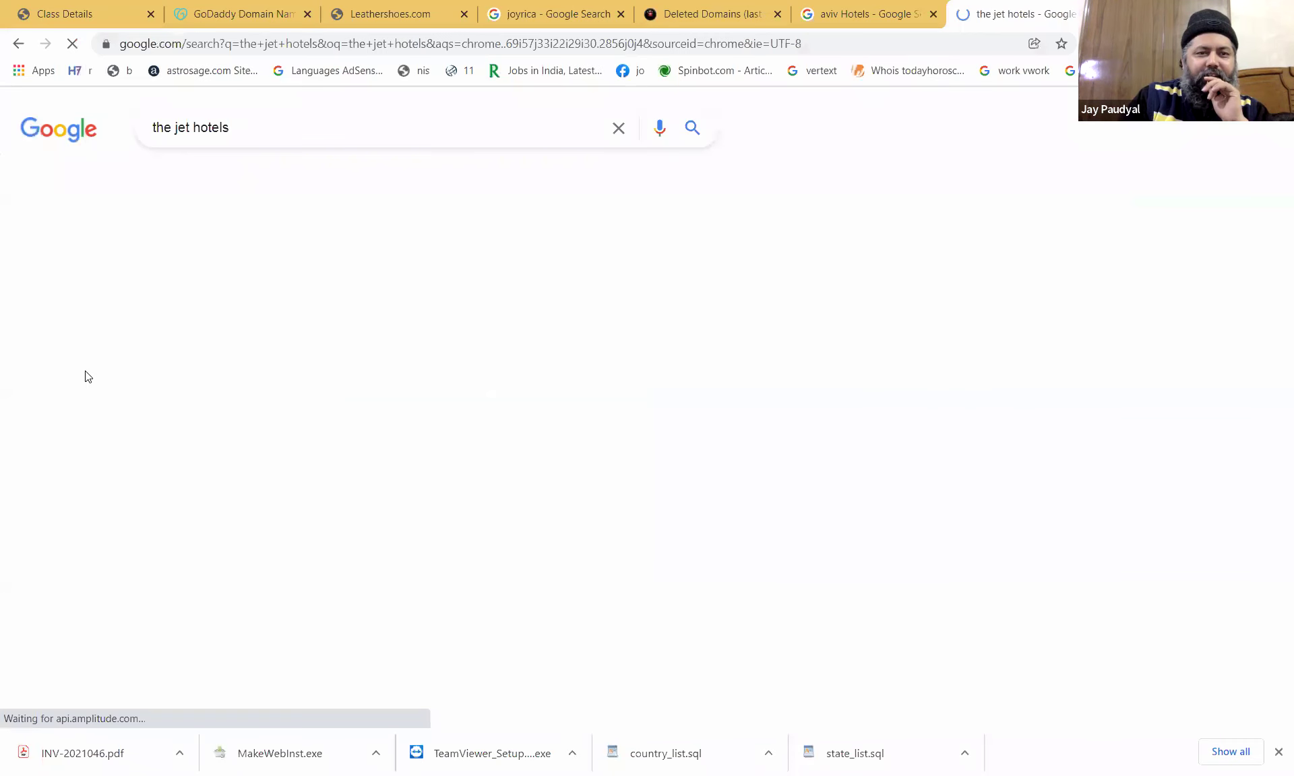
Look through the Google results for "the jet hotels" for businesses that could buy the name.
scroll(85, 377, "down", 10)
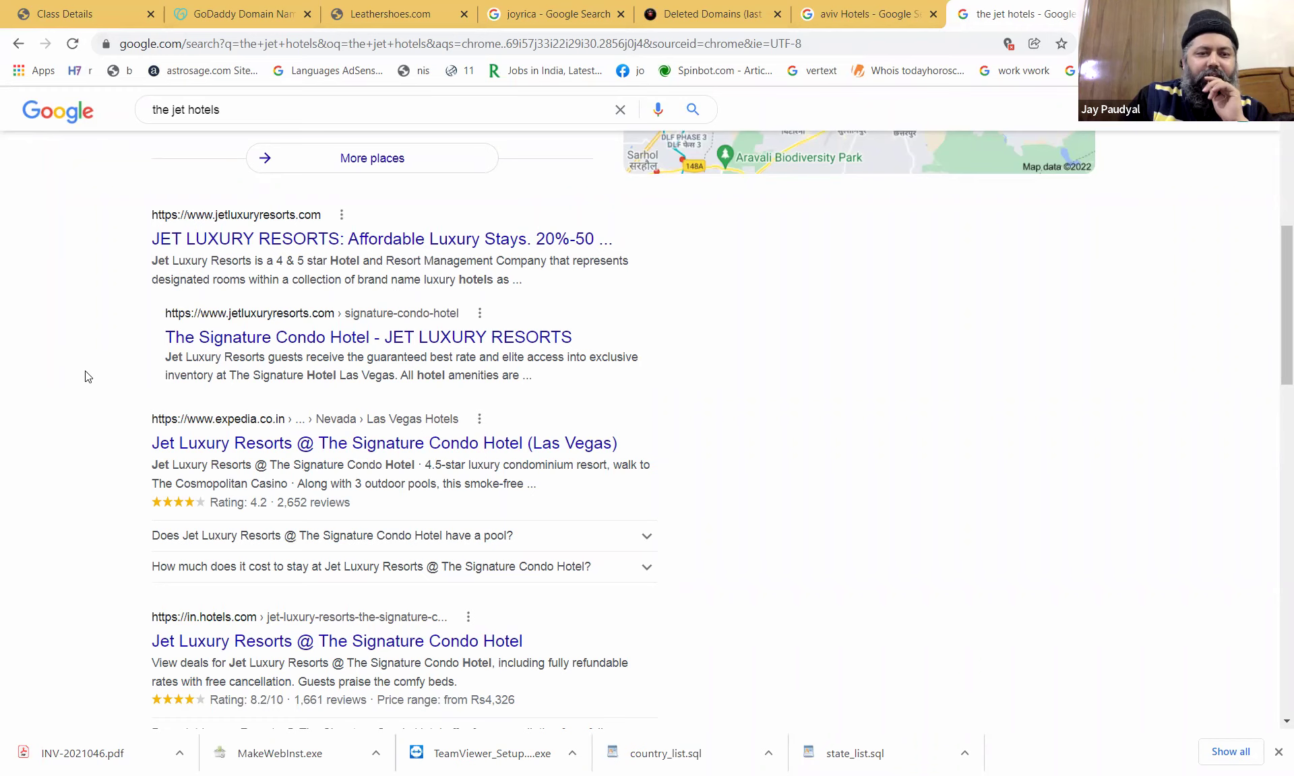
scroll(85, 377, "down", 5)
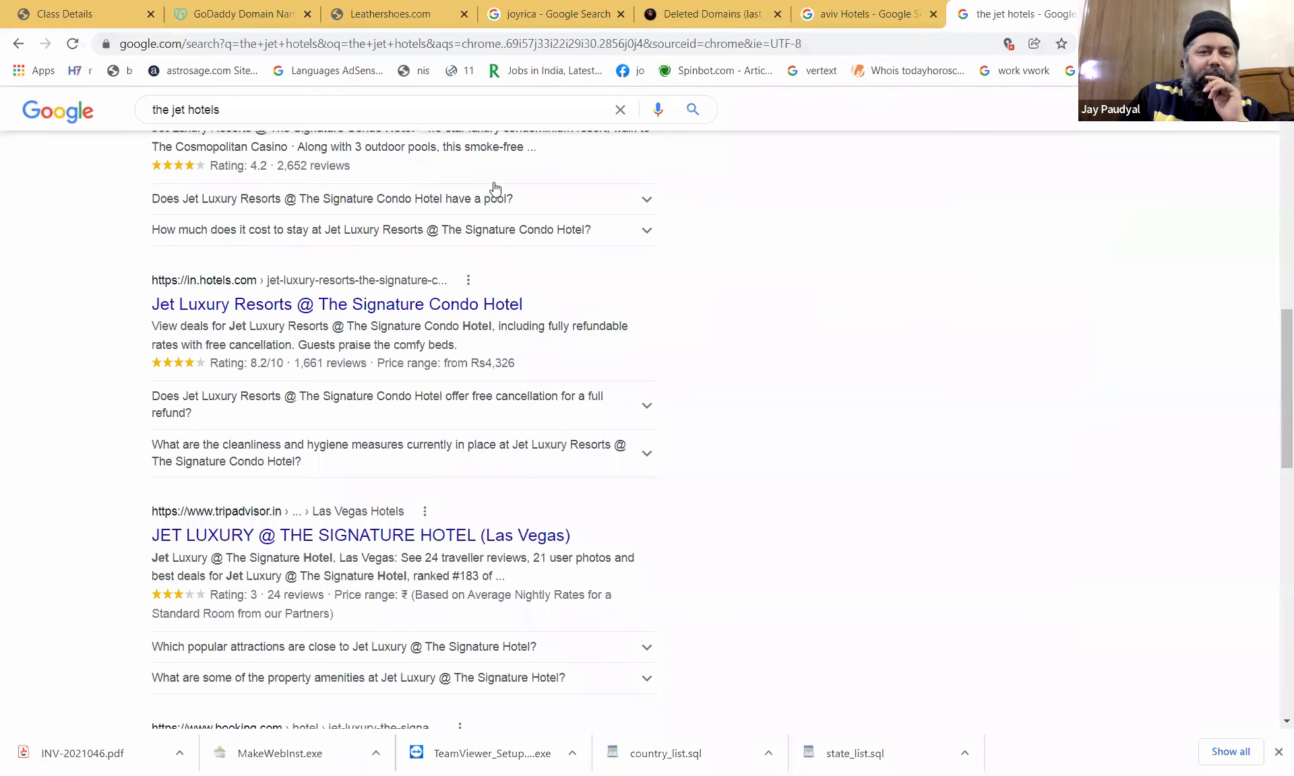
scroll(335, 199, "up", 8)
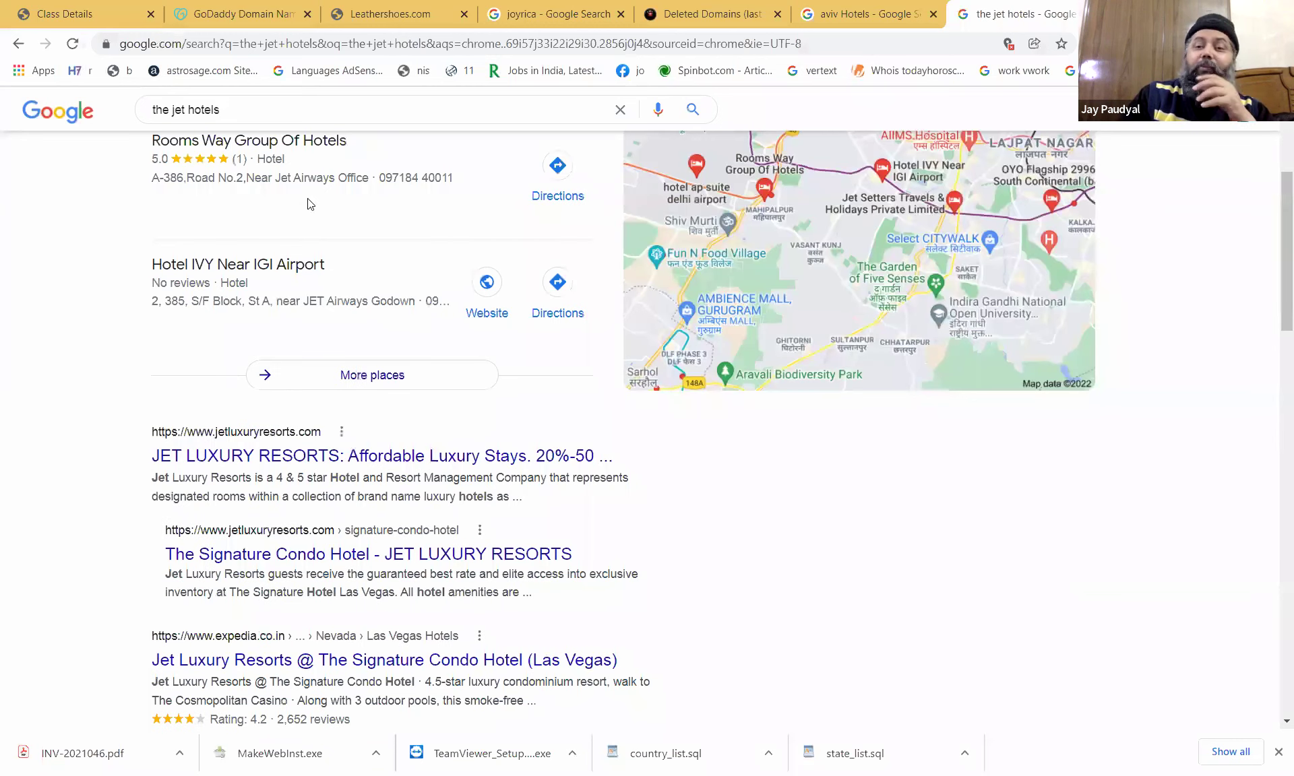
scroll(514, 153, "up", 5)
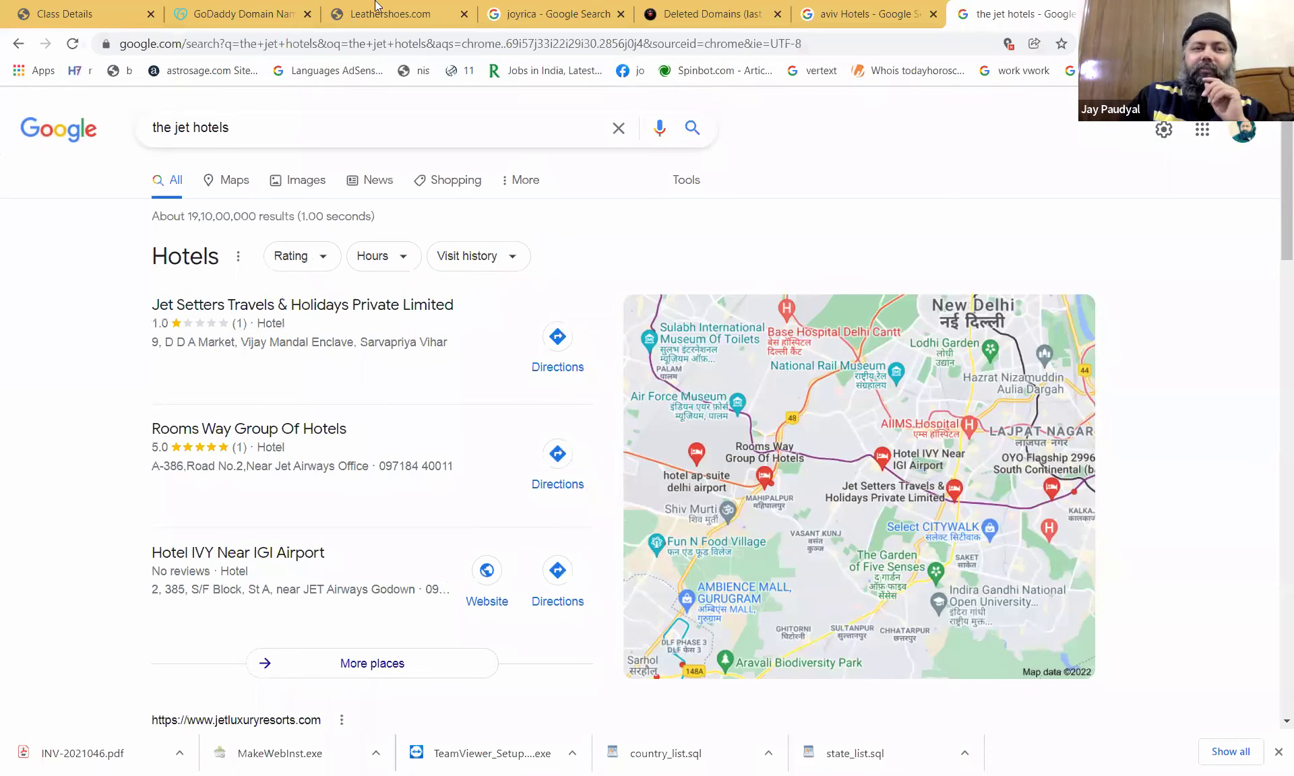
Return to the ExpiredDomains.net list of names ending in "hotels" and reload the deleted domains listing.
left_click(239, 10)
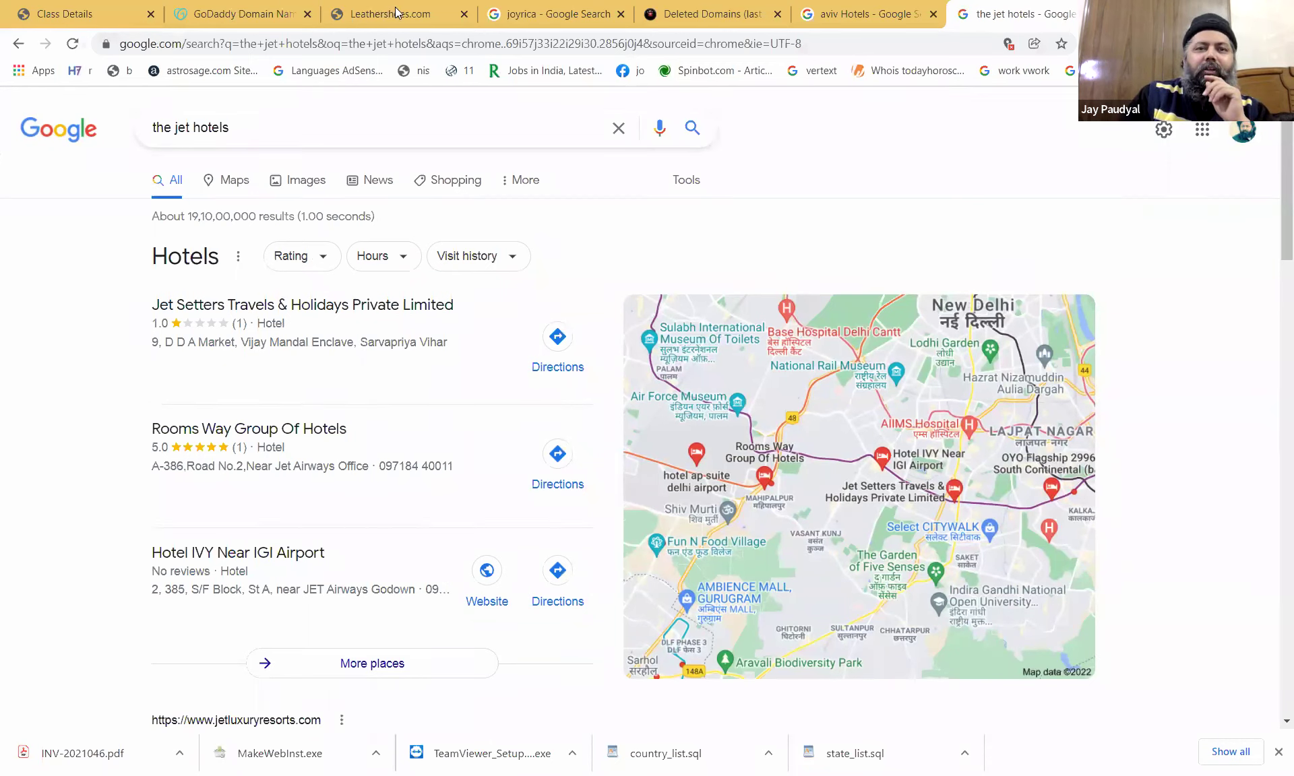
key("ctrl+Tab")
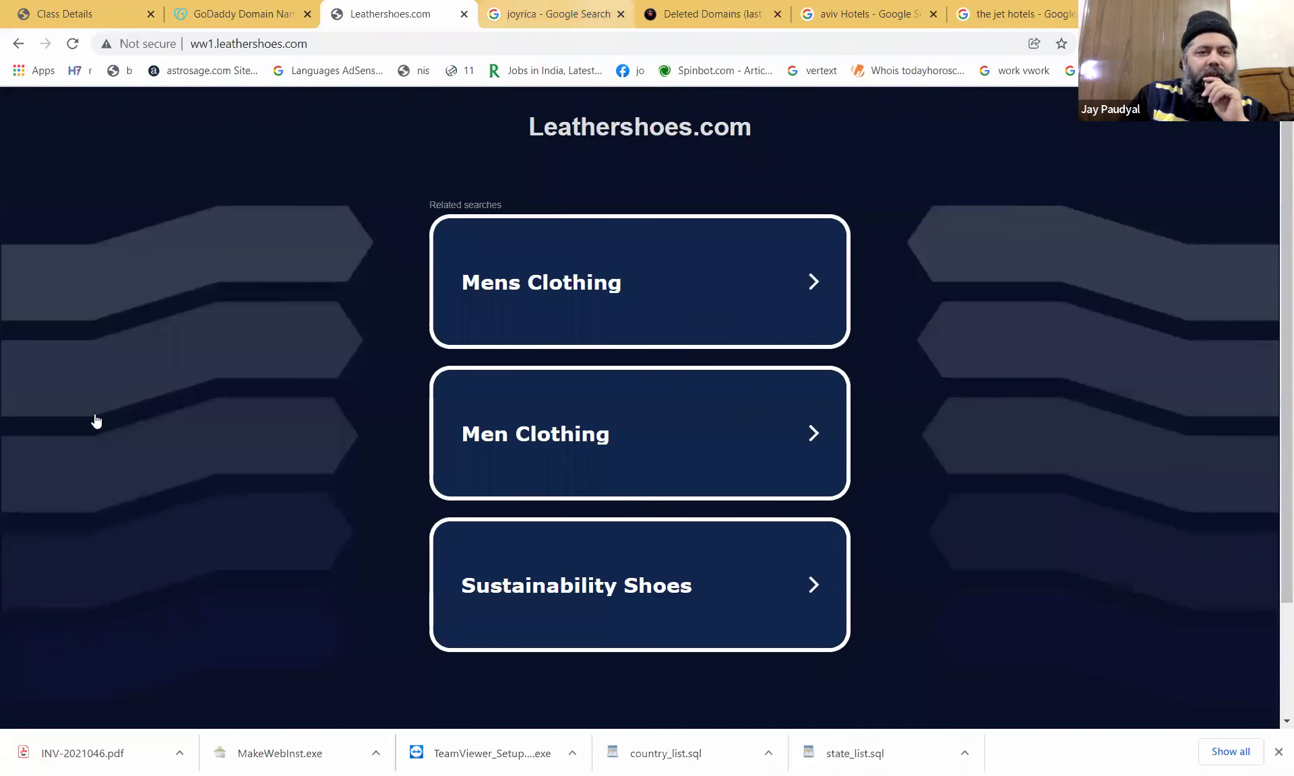
key("ctrl+Tab")
key("ctrl+Tab")
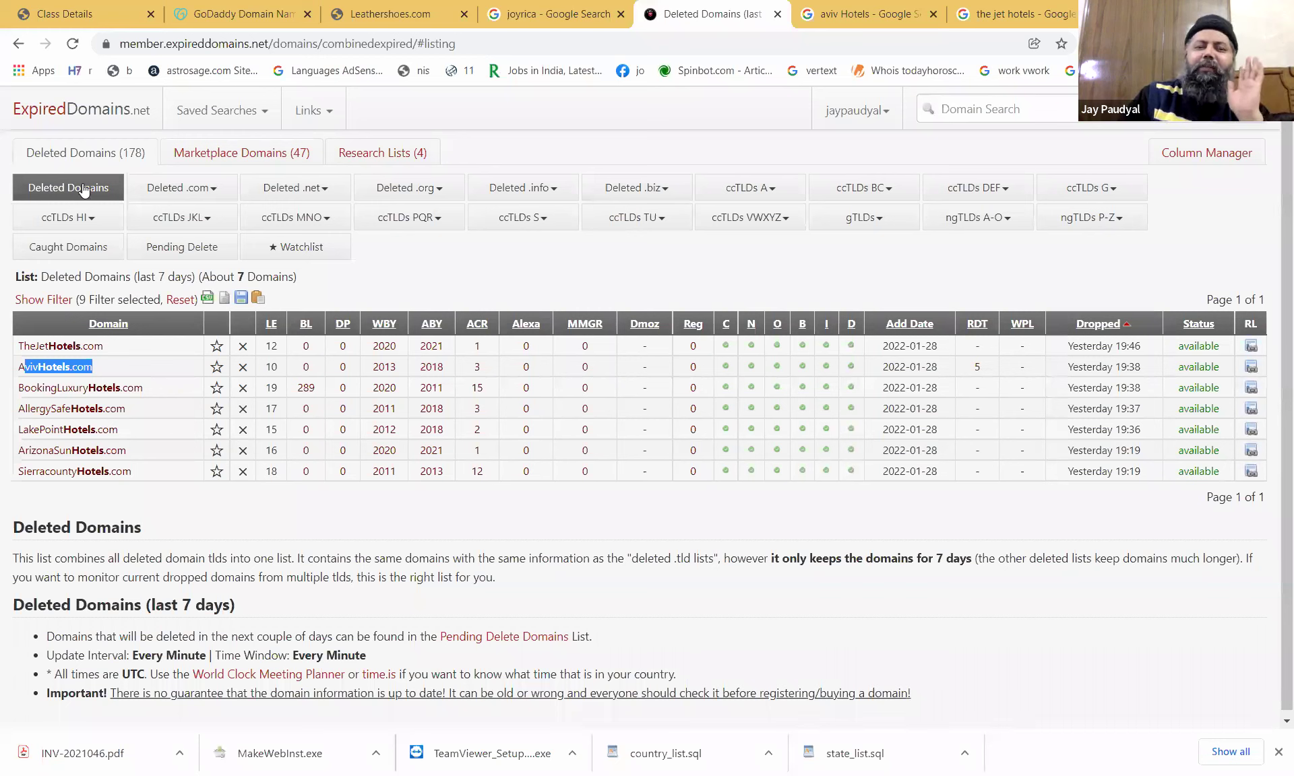
left_click(84, 191)
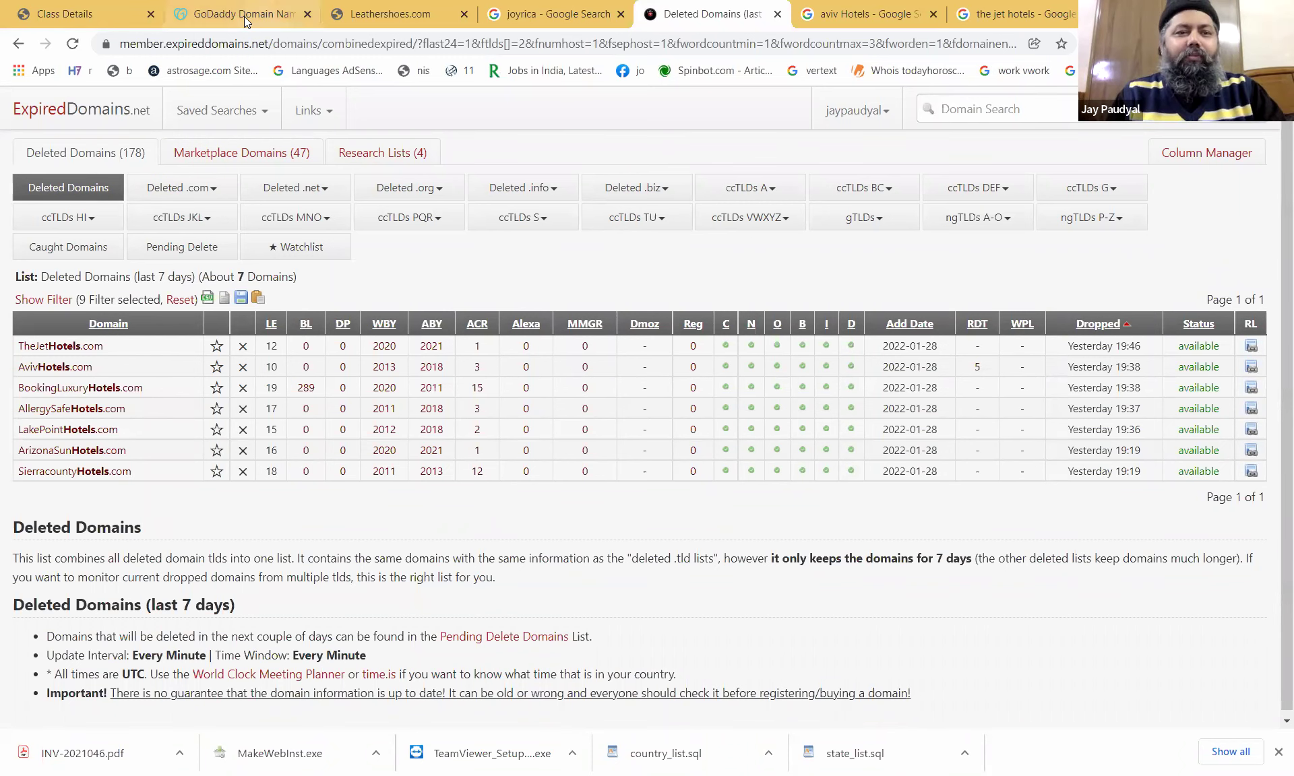
Replace the GoDaddy search page with a Google search for "godaddy closeout auctions" and open GoDaddy's Domain Auctions result.
key("ctrl+2")
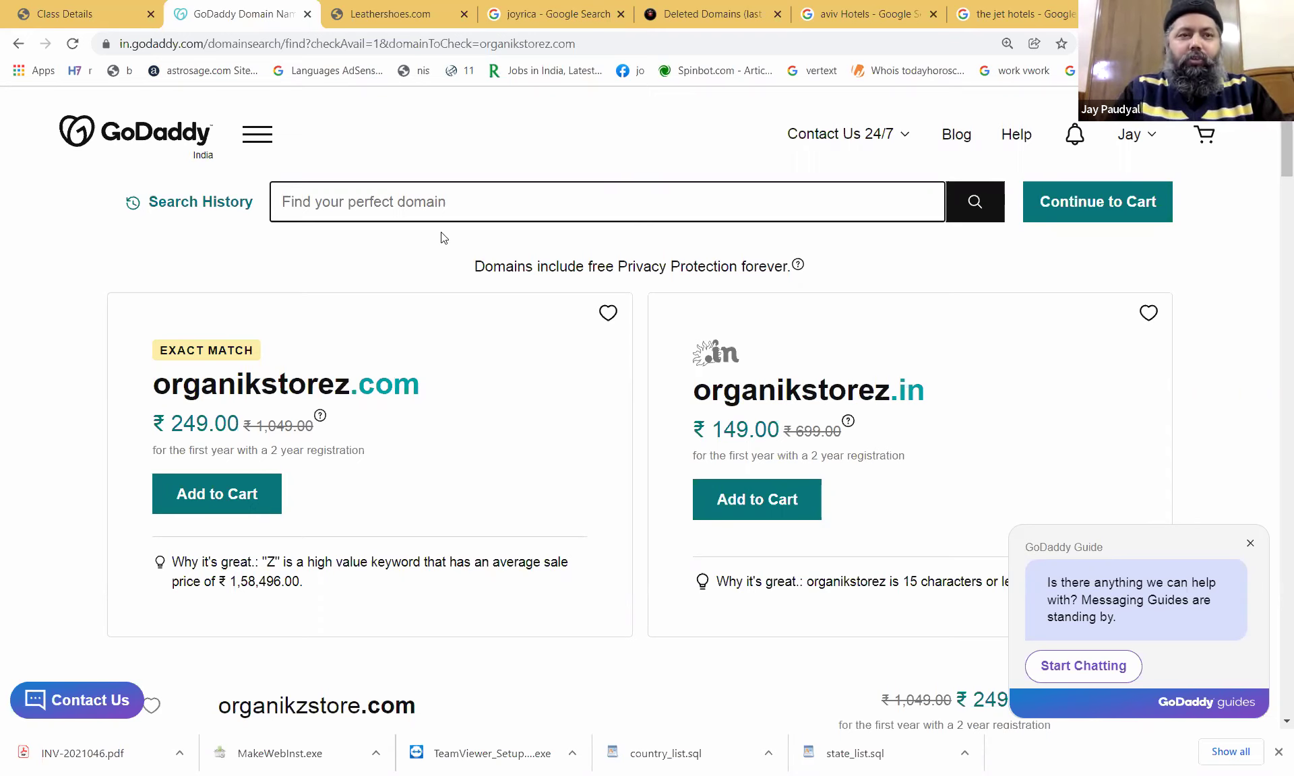
key("ctrl+l")
type("g")
type("odaddy c")
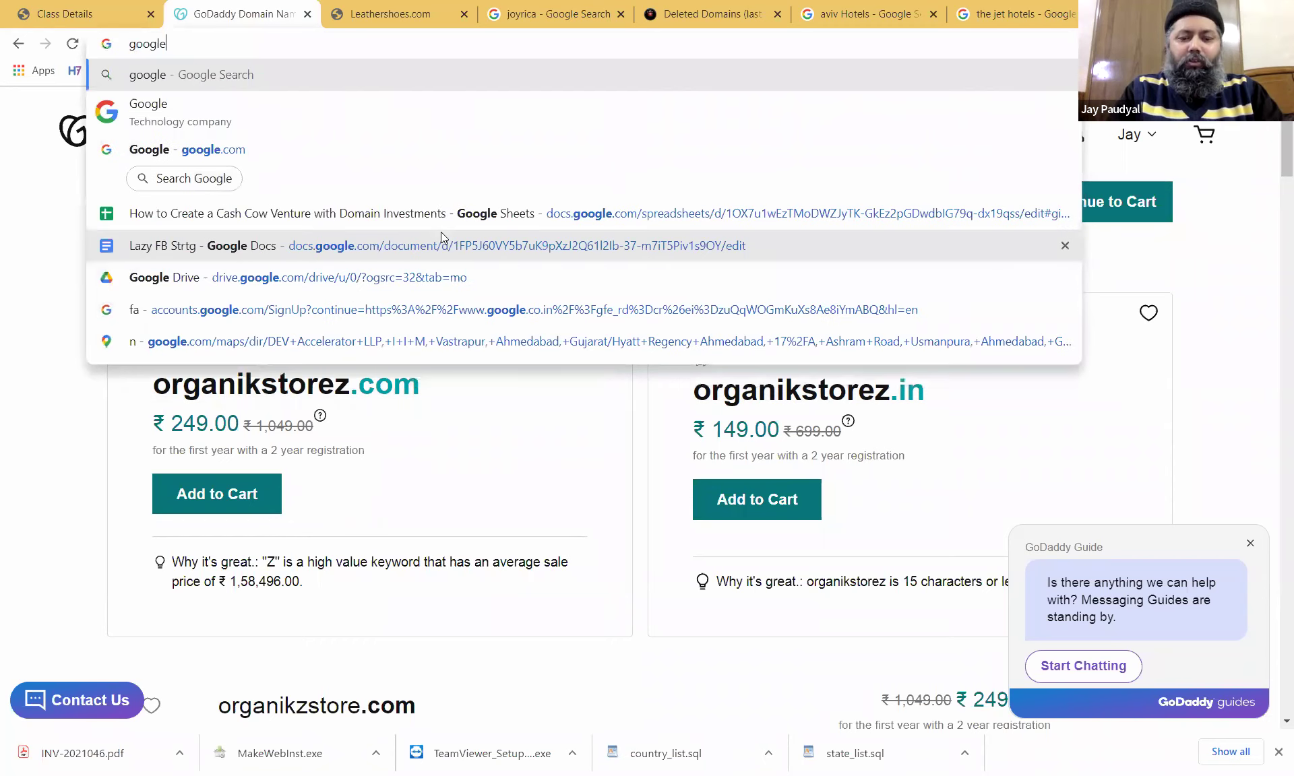
type("los")
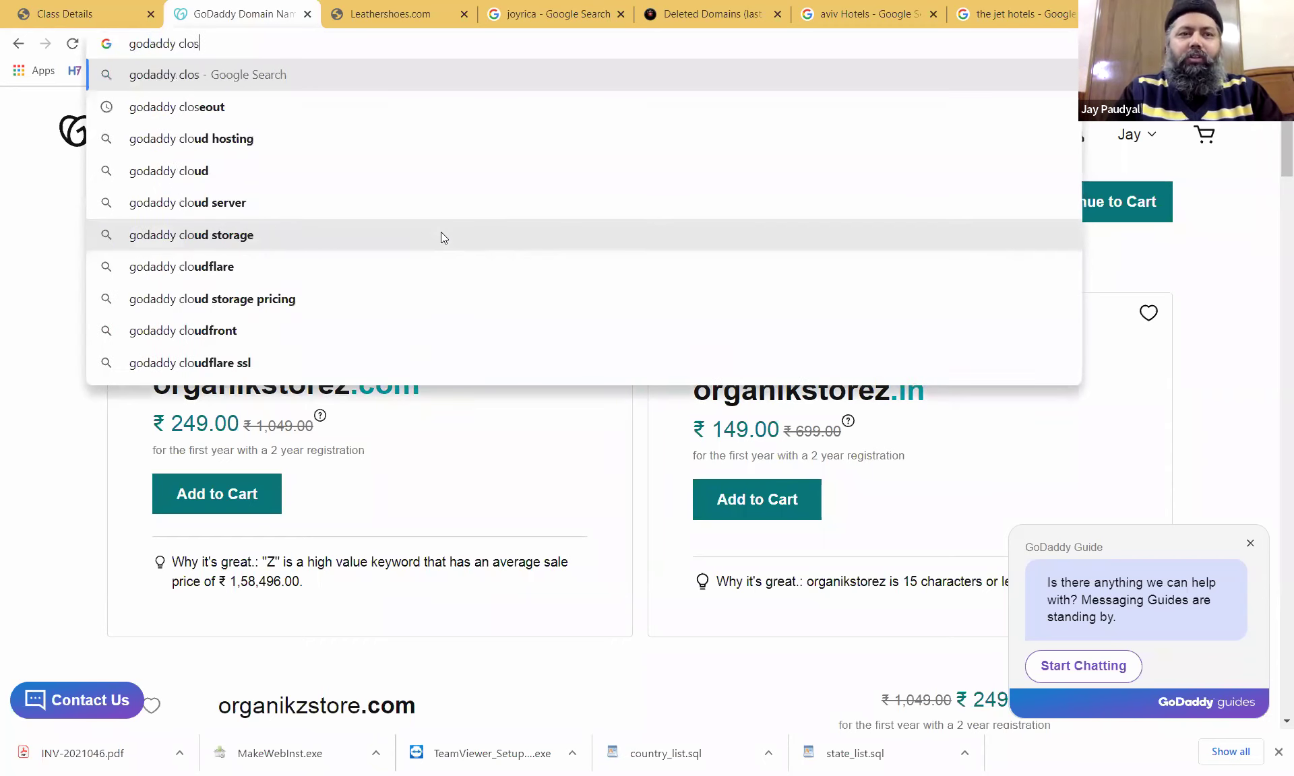
type("eout")
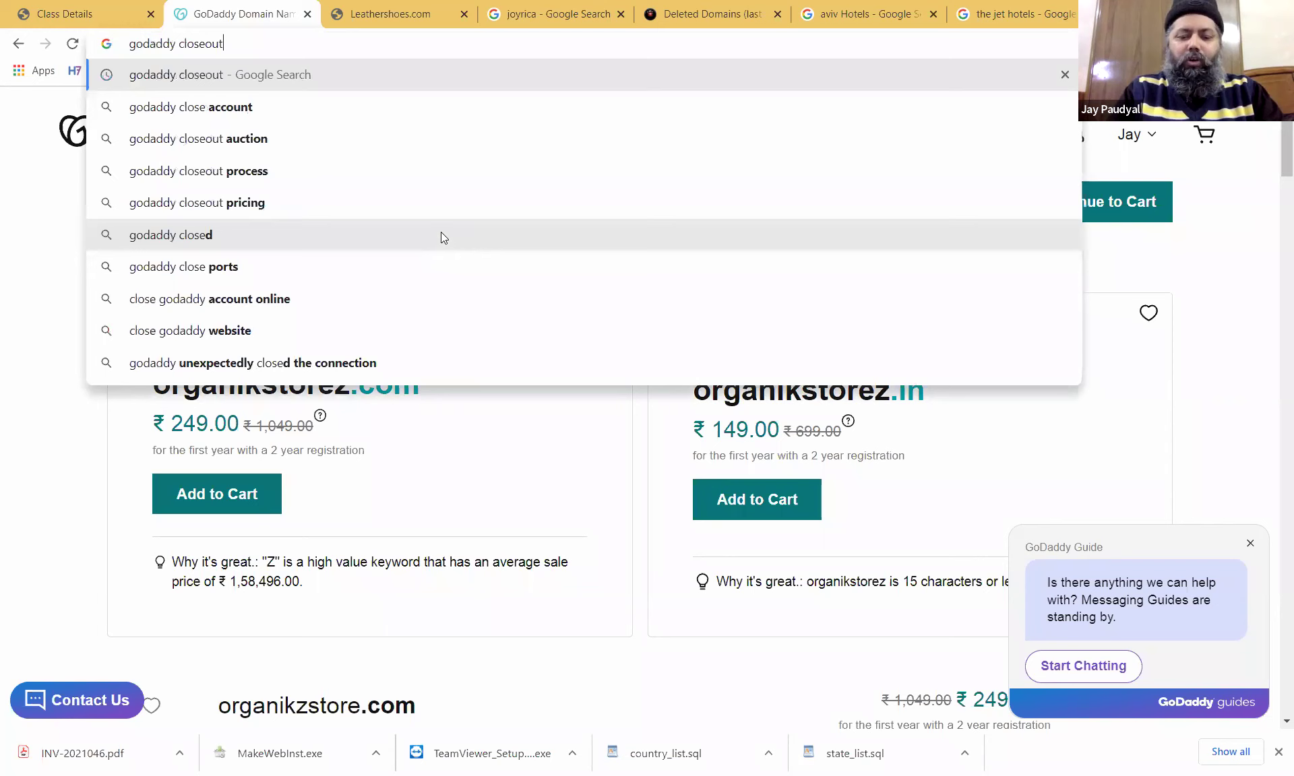
type(" auctions")
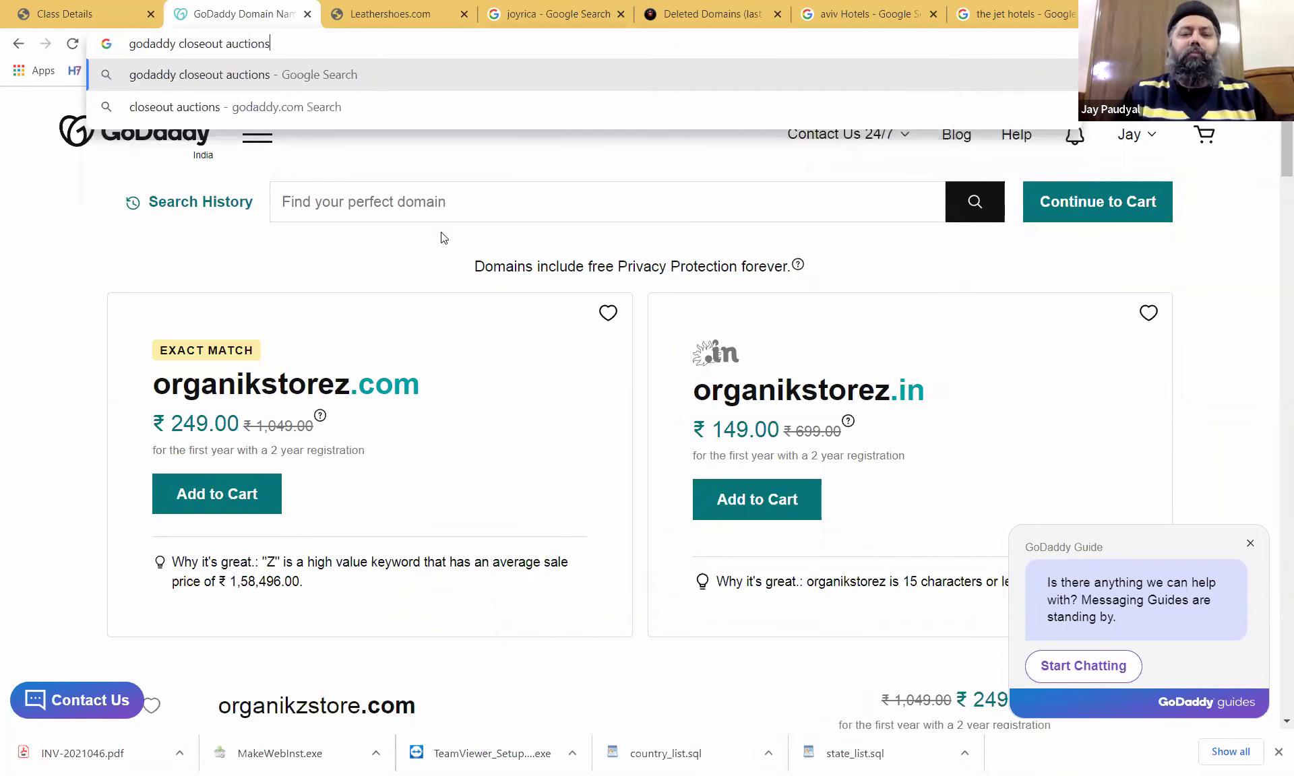
key("Return")
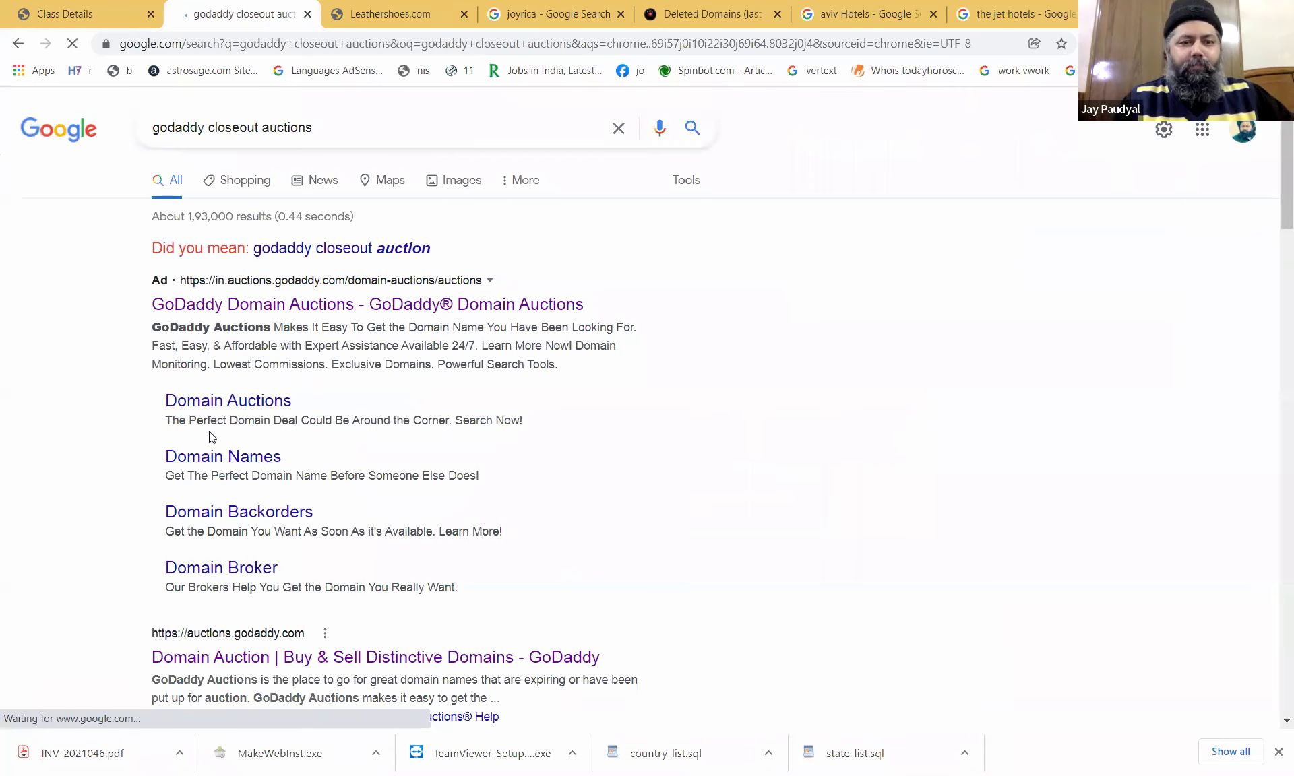
left_click(248, 405)
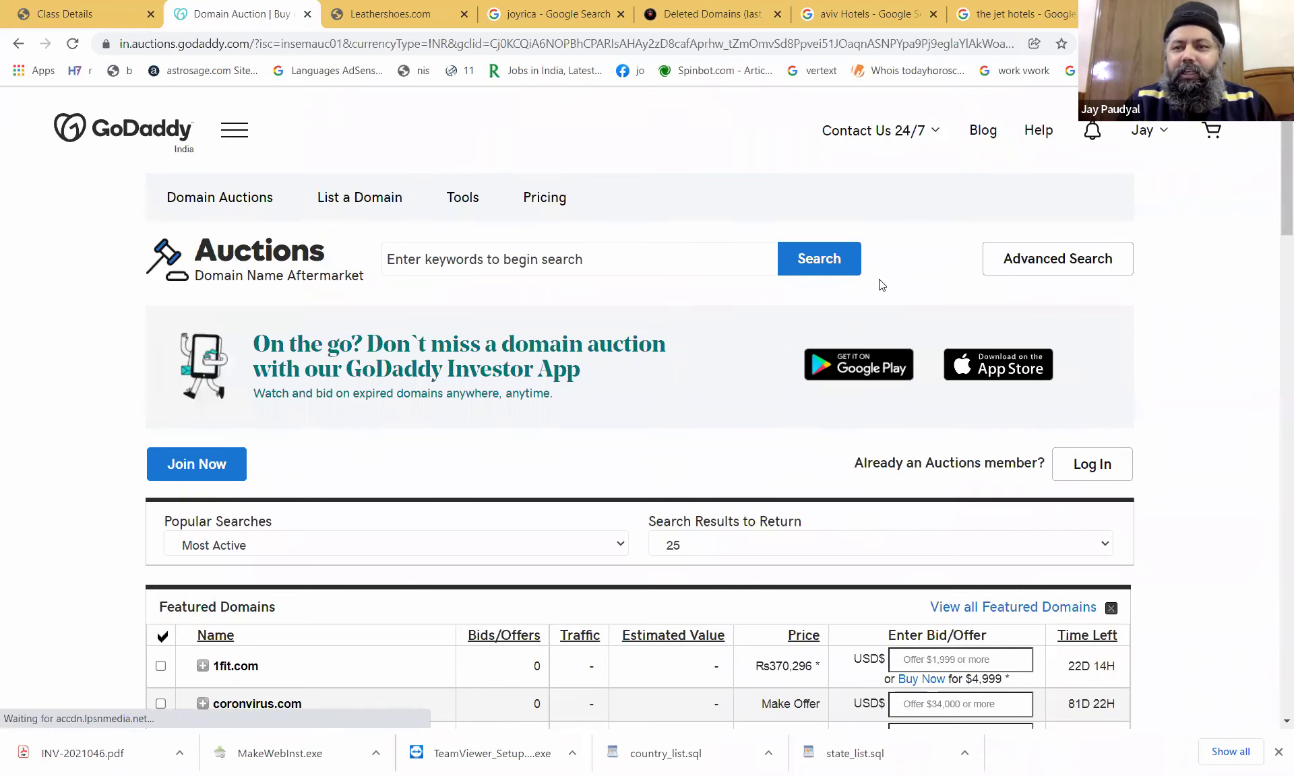
Open the advanced auction search and set the keyword filter to Contains "leather".
left_click(651, 266)
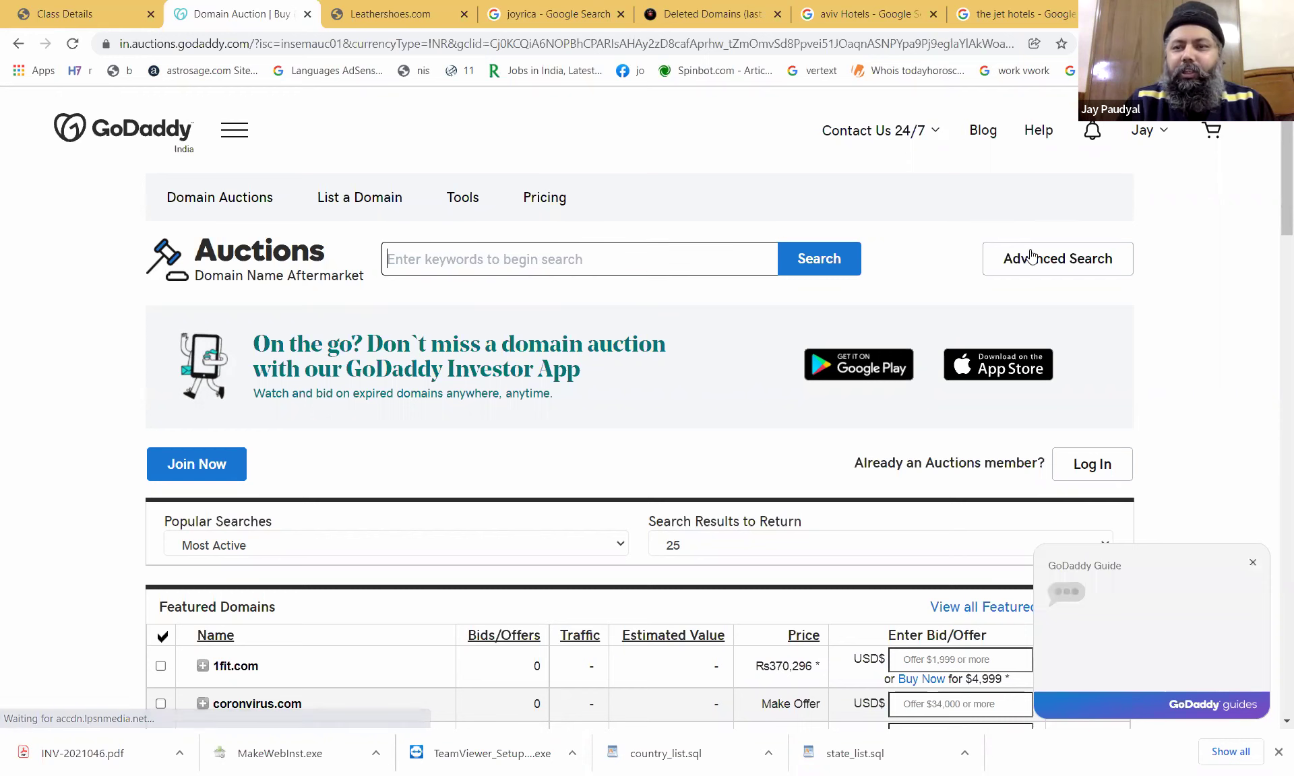
left_click(1049, 263)
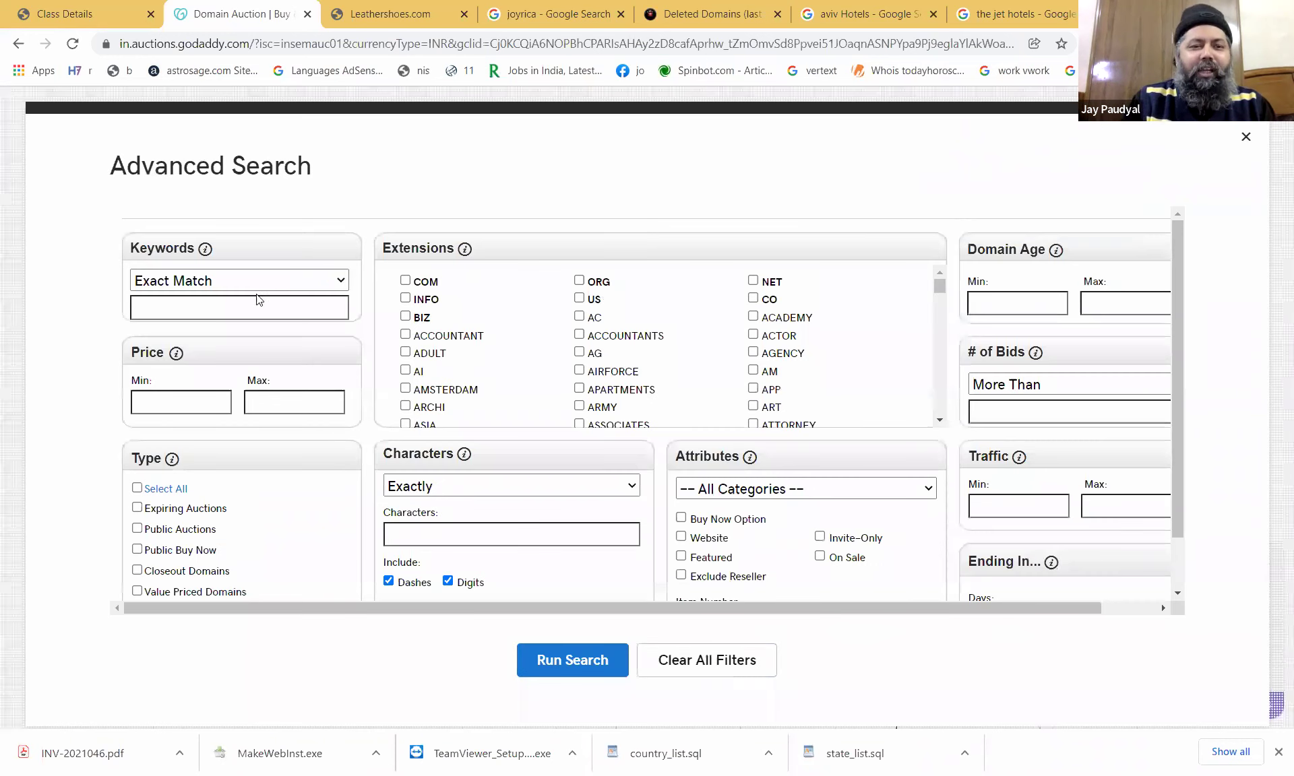
left_click(260, 282)
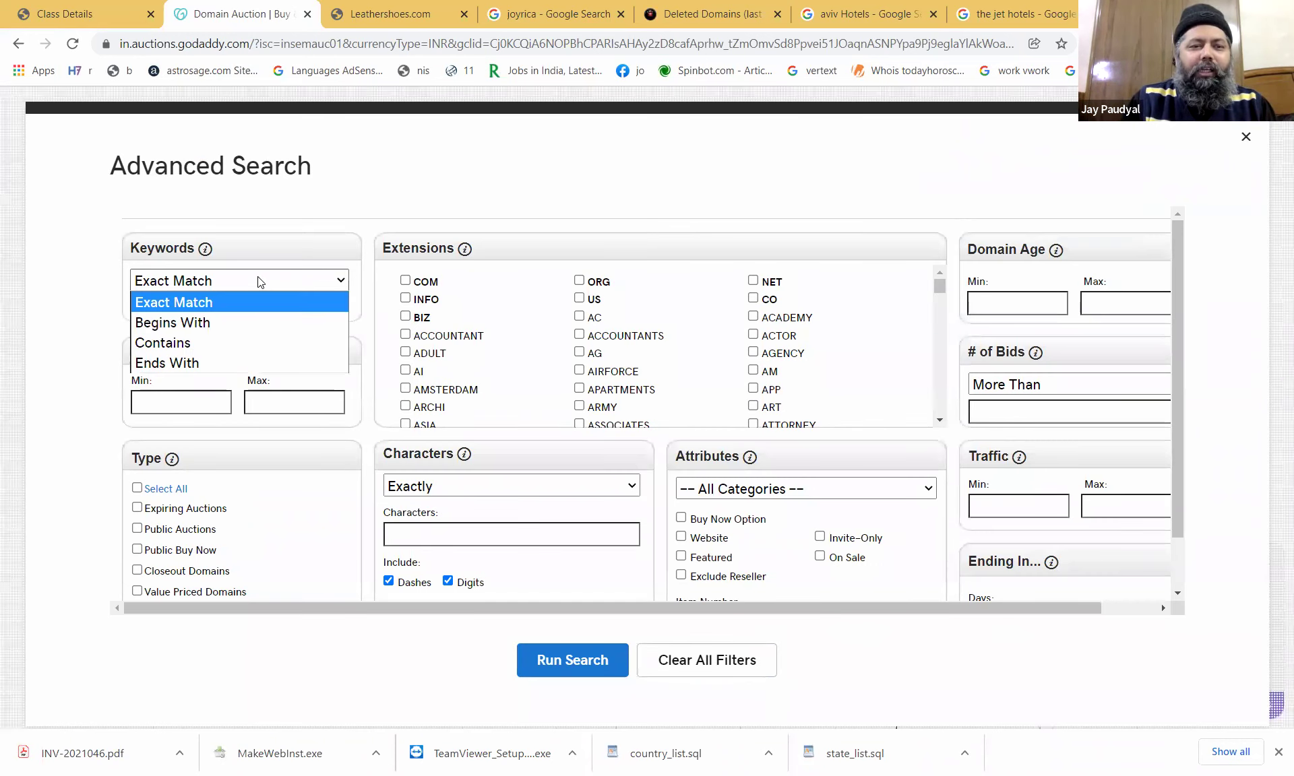
left_click(220, 340)
left_click(229, 310)
type("leather")
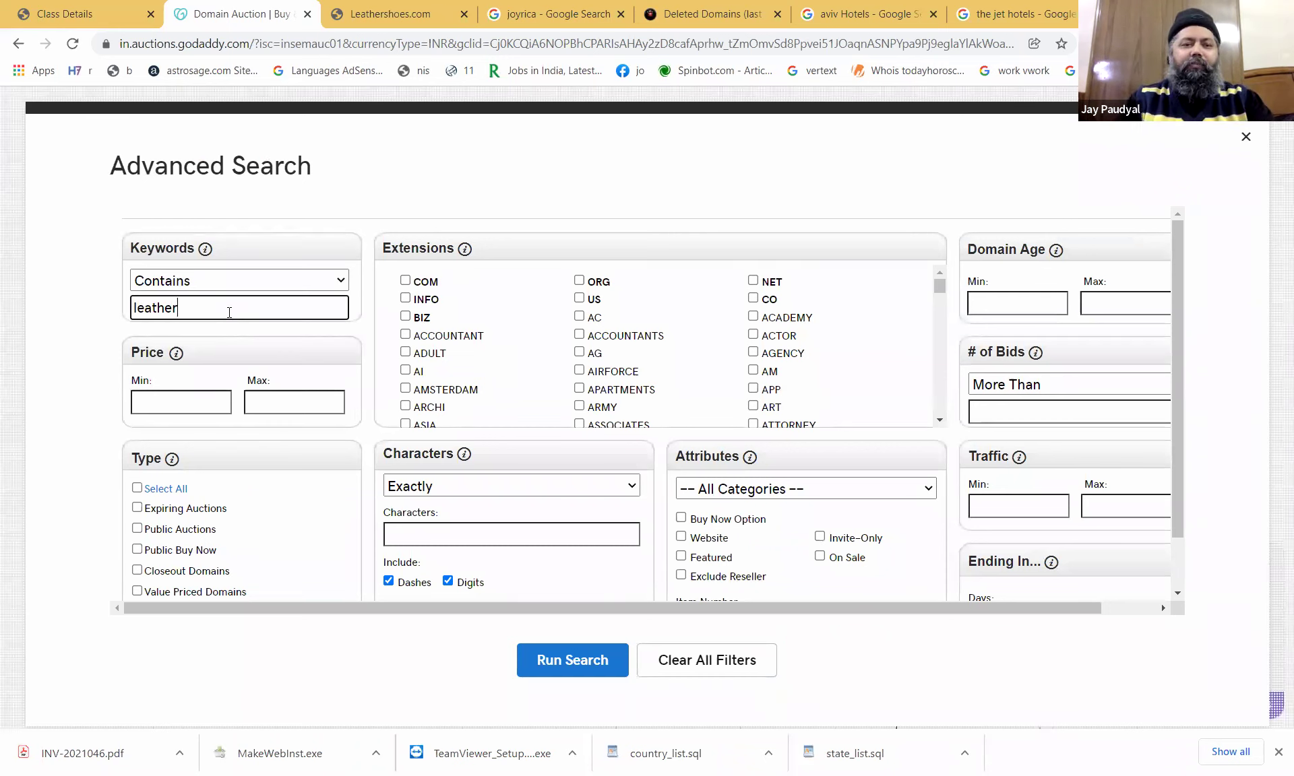
Restrict the leather search to .com closeout domains without dashes or digits and run it.
left_click(405, 281)
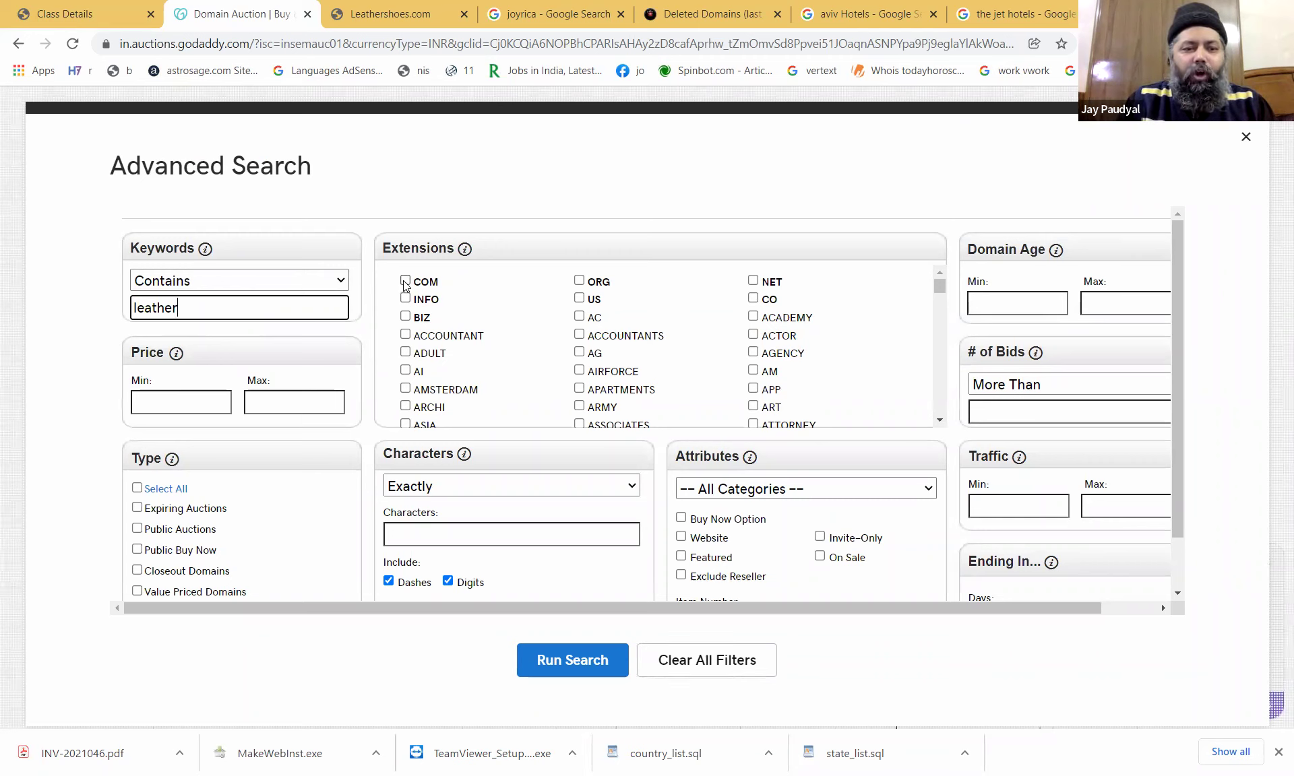
left_click(137, 571)
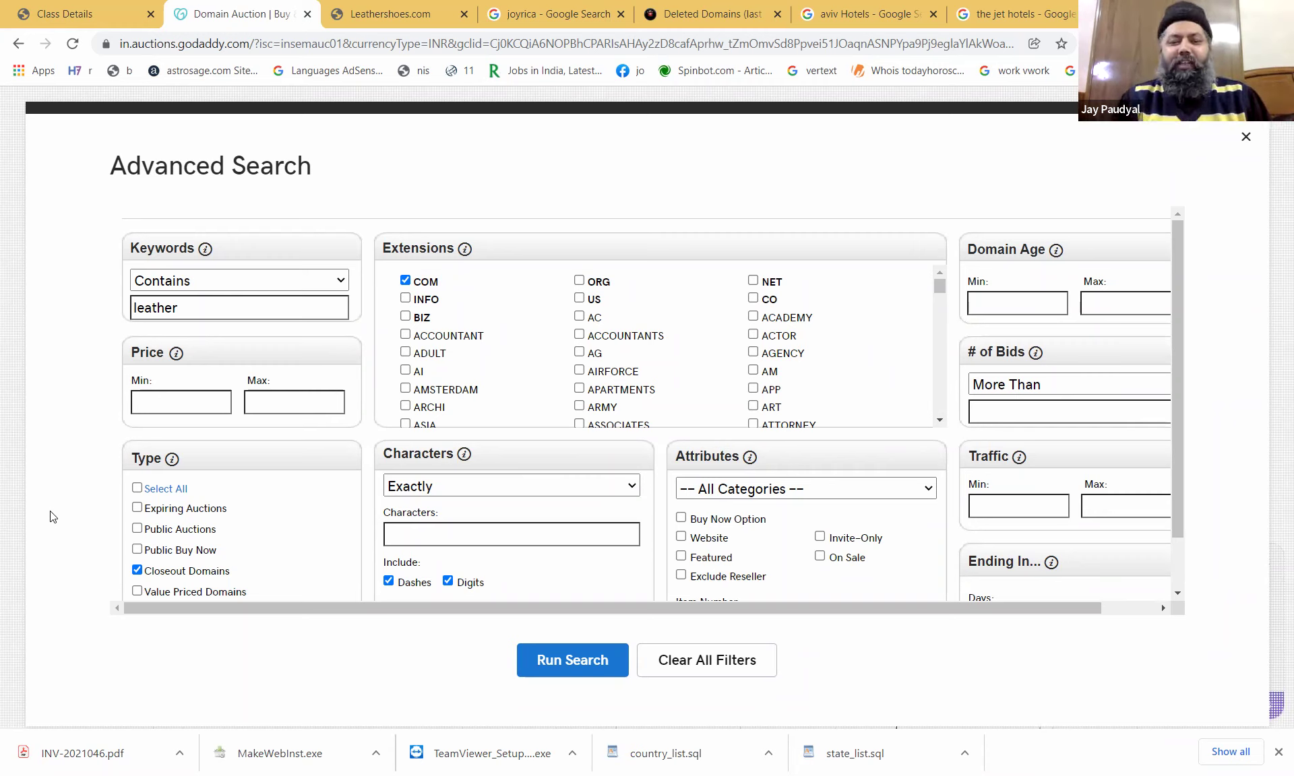
left_click(389, 581)
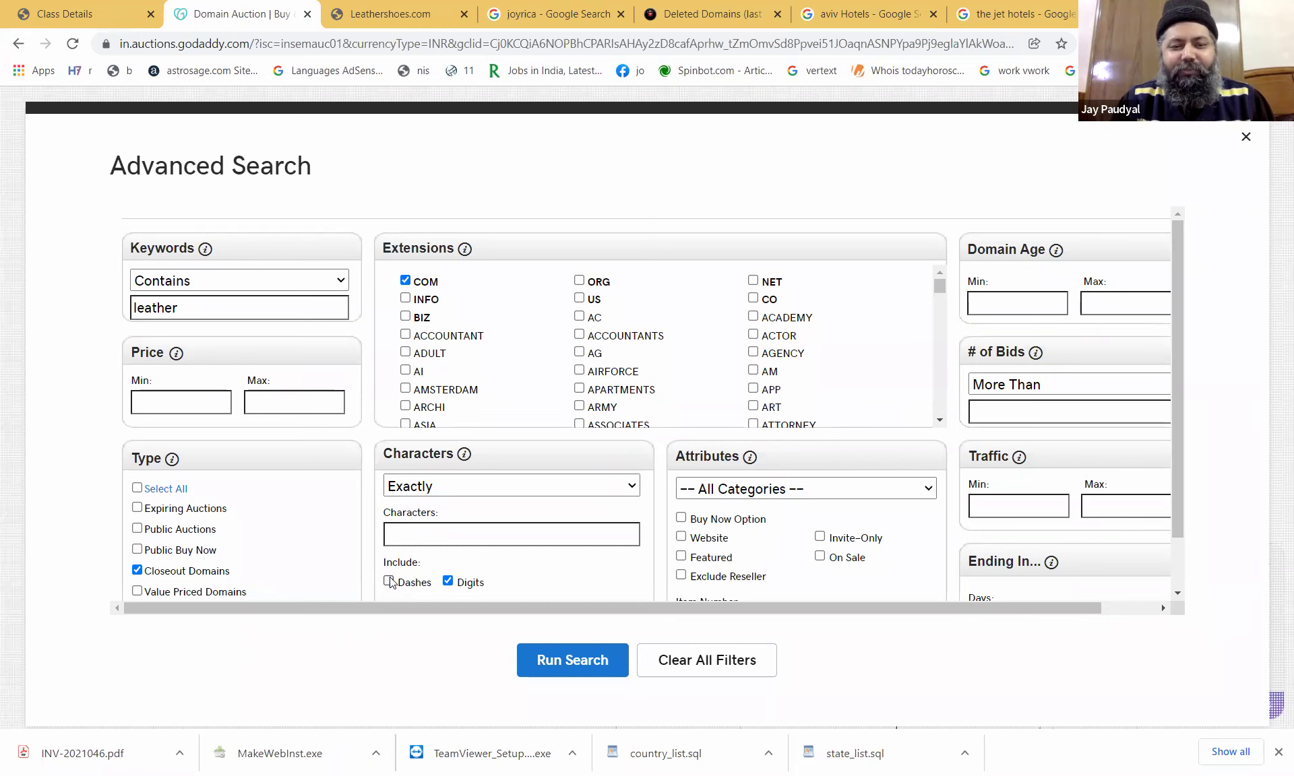
left_click(447, 581)
left_click(564, 669)
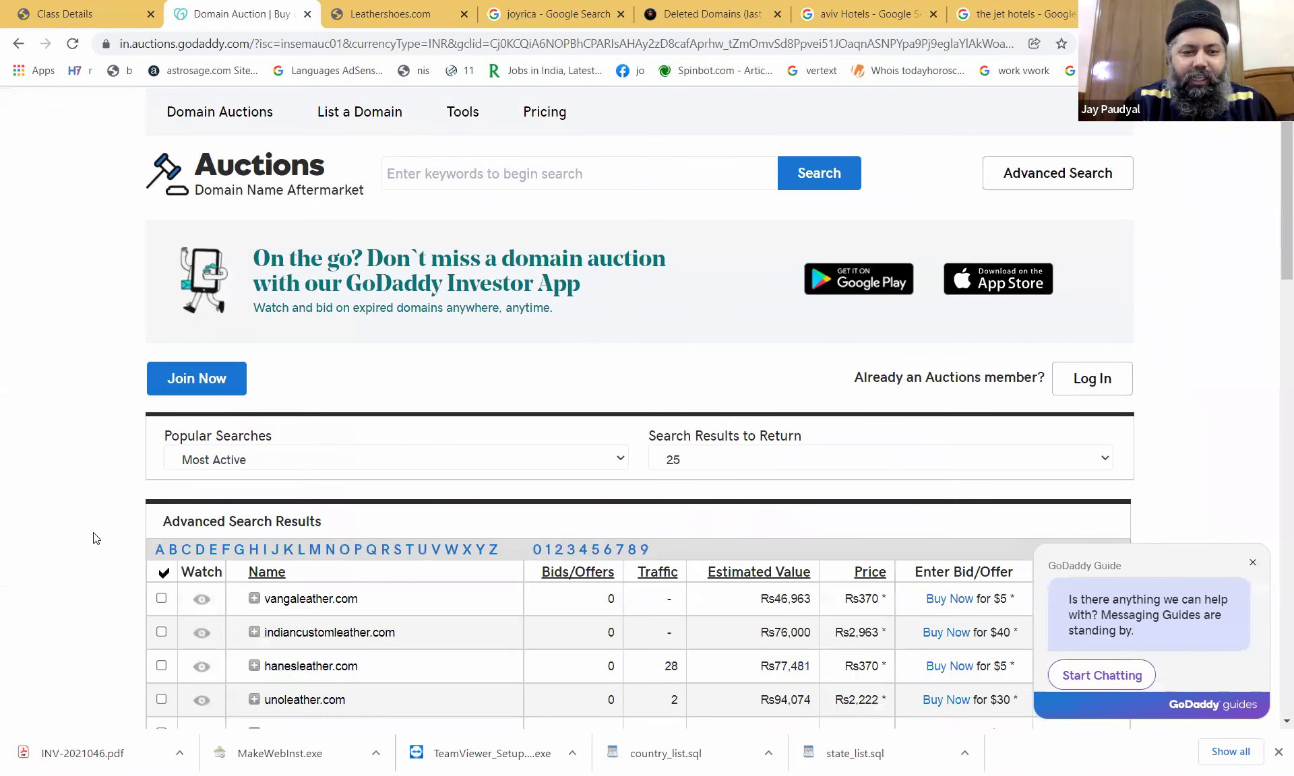
Review the leather closeout domains and expand the auction details of vangaleather.com.
scroll(87, 530, "down", 3)
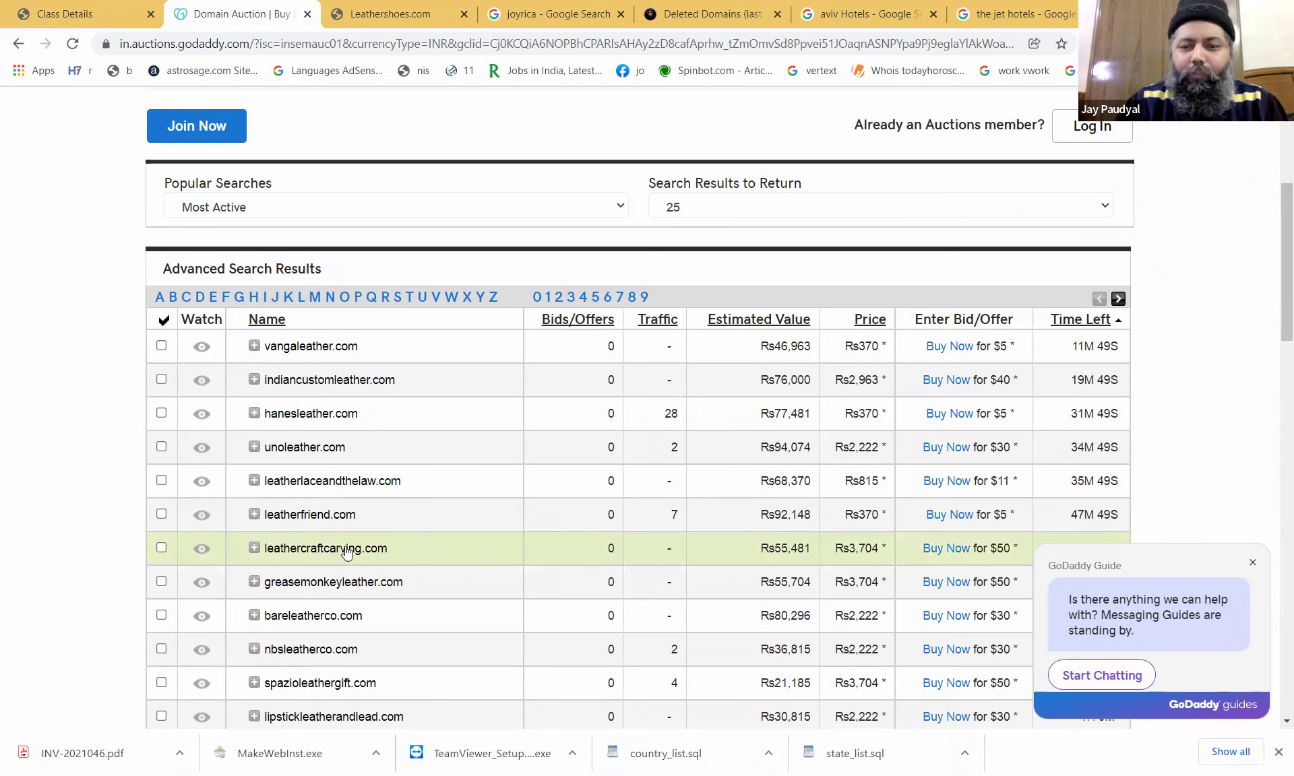
scroll(818, 522, "down", 1)
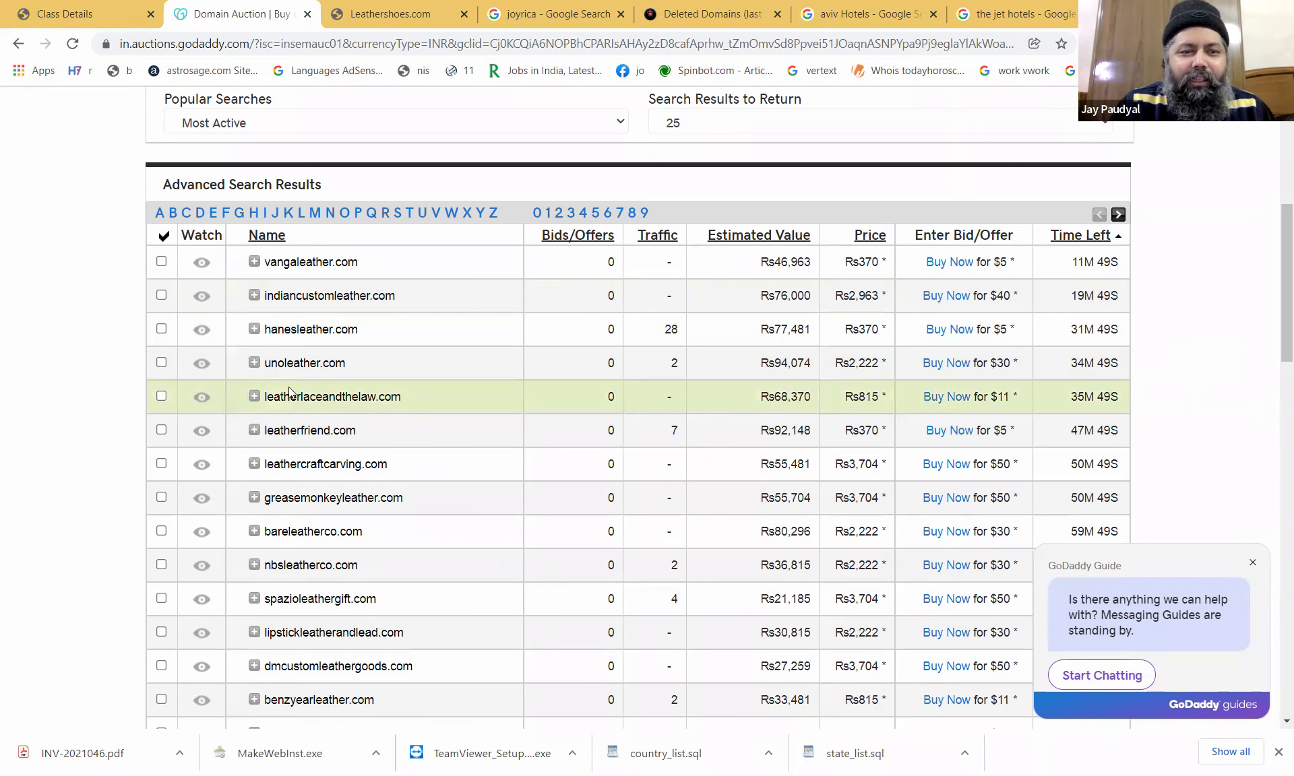
left_click(274, 264)
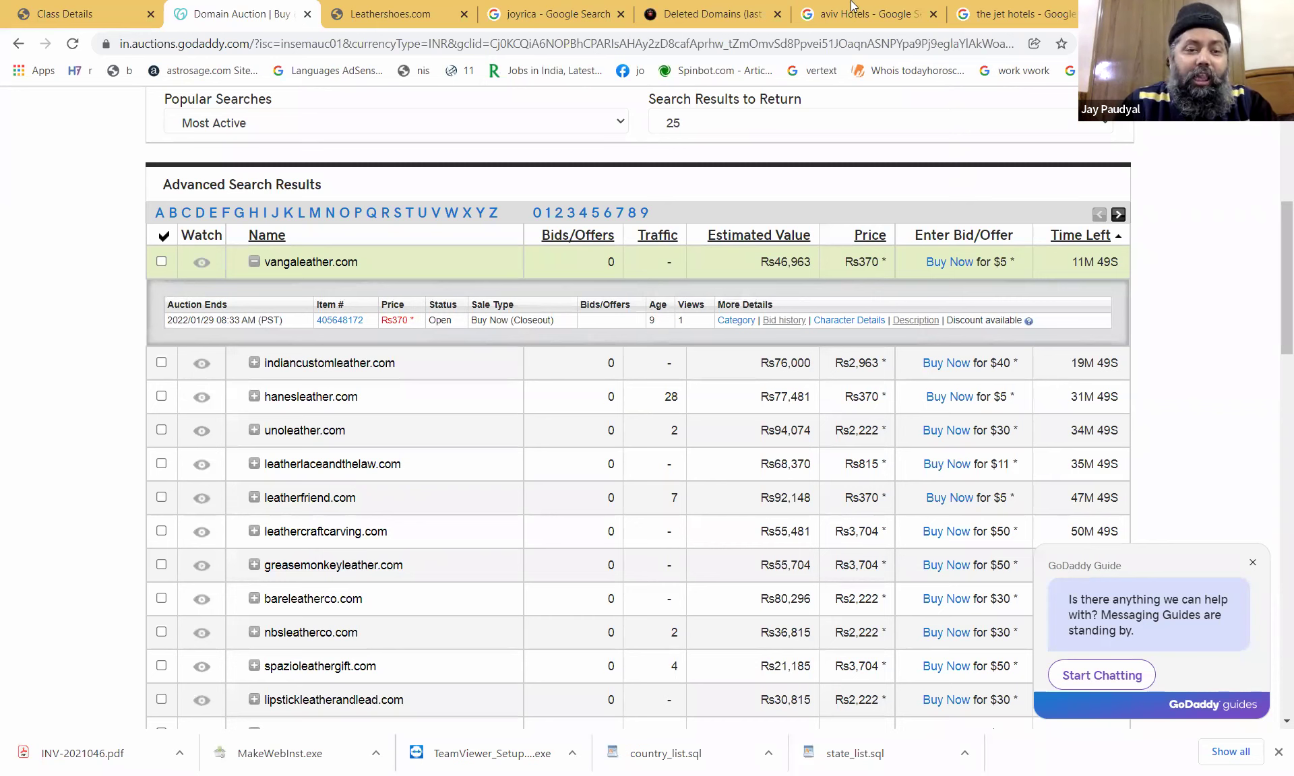
Replace the "the jet hotels" Google search with a search for "vanga leather".
left_click(989, 5)
type("vanga l")
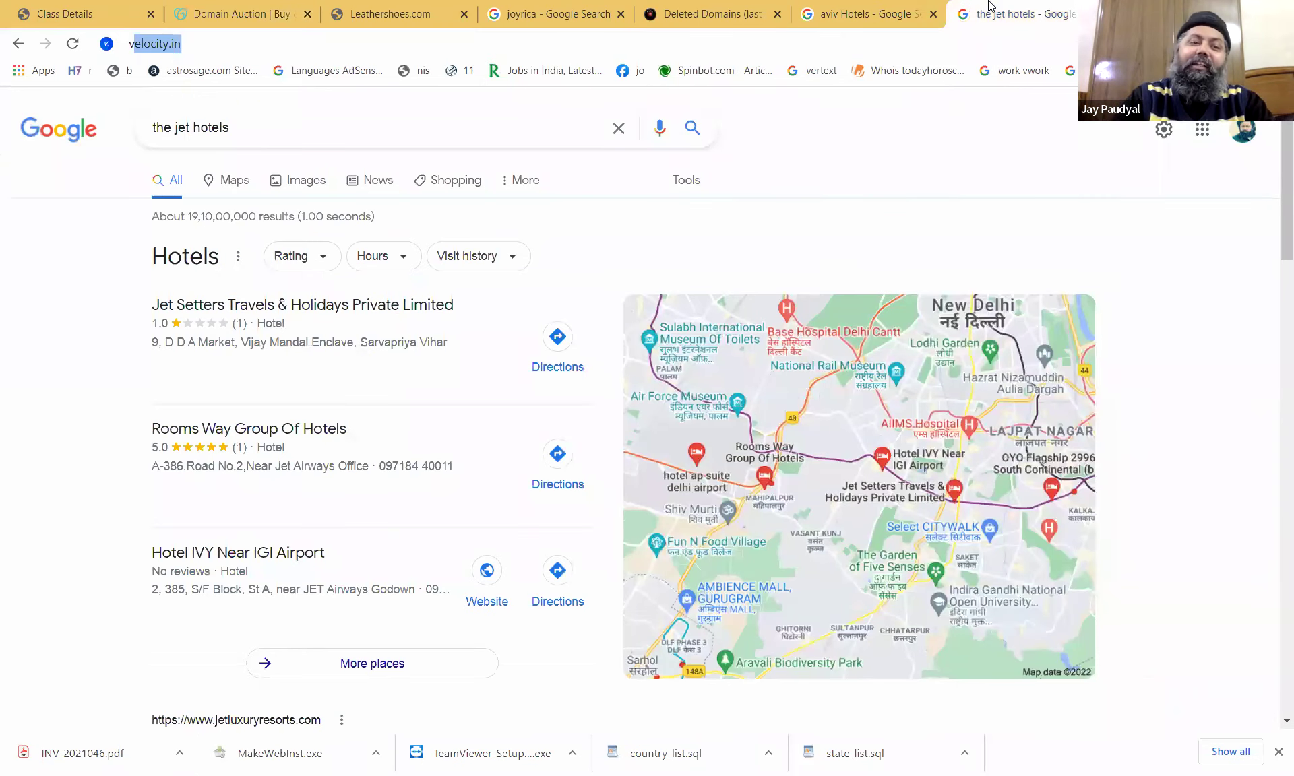
type("eather")
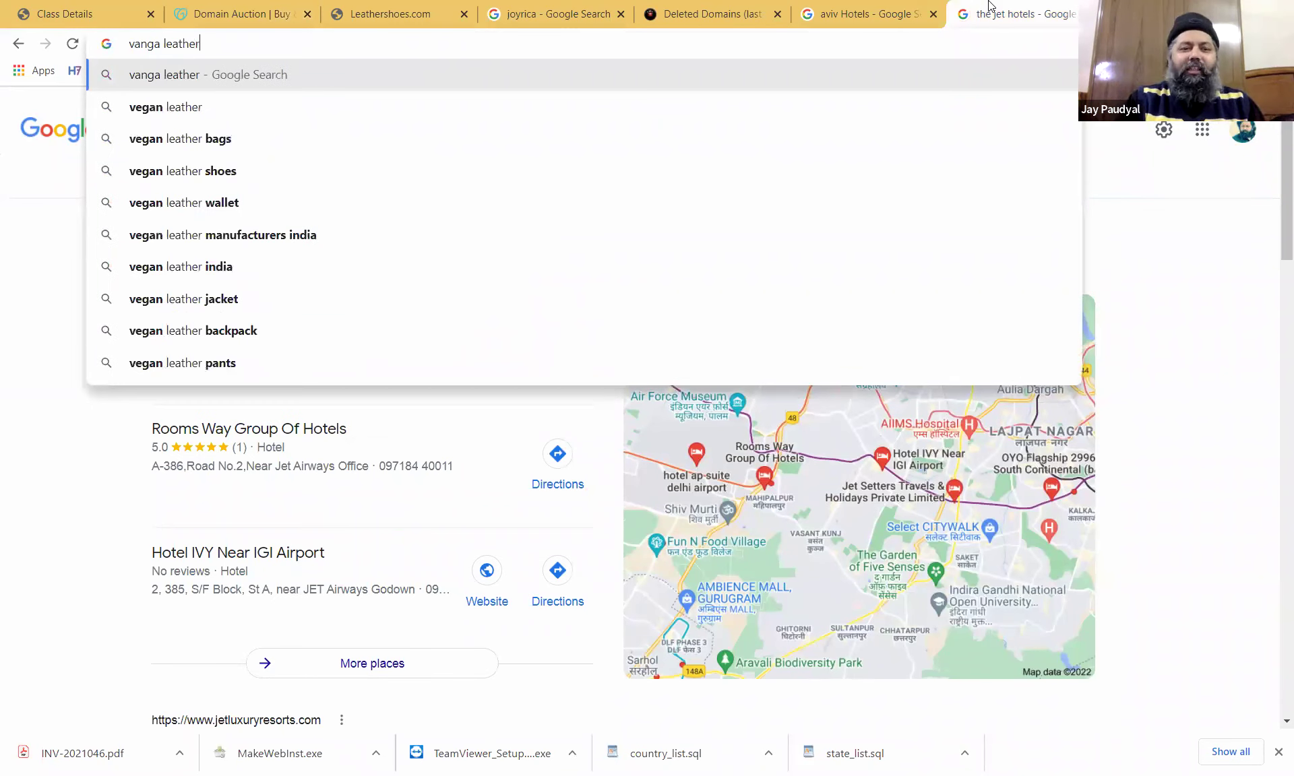
key("Return")
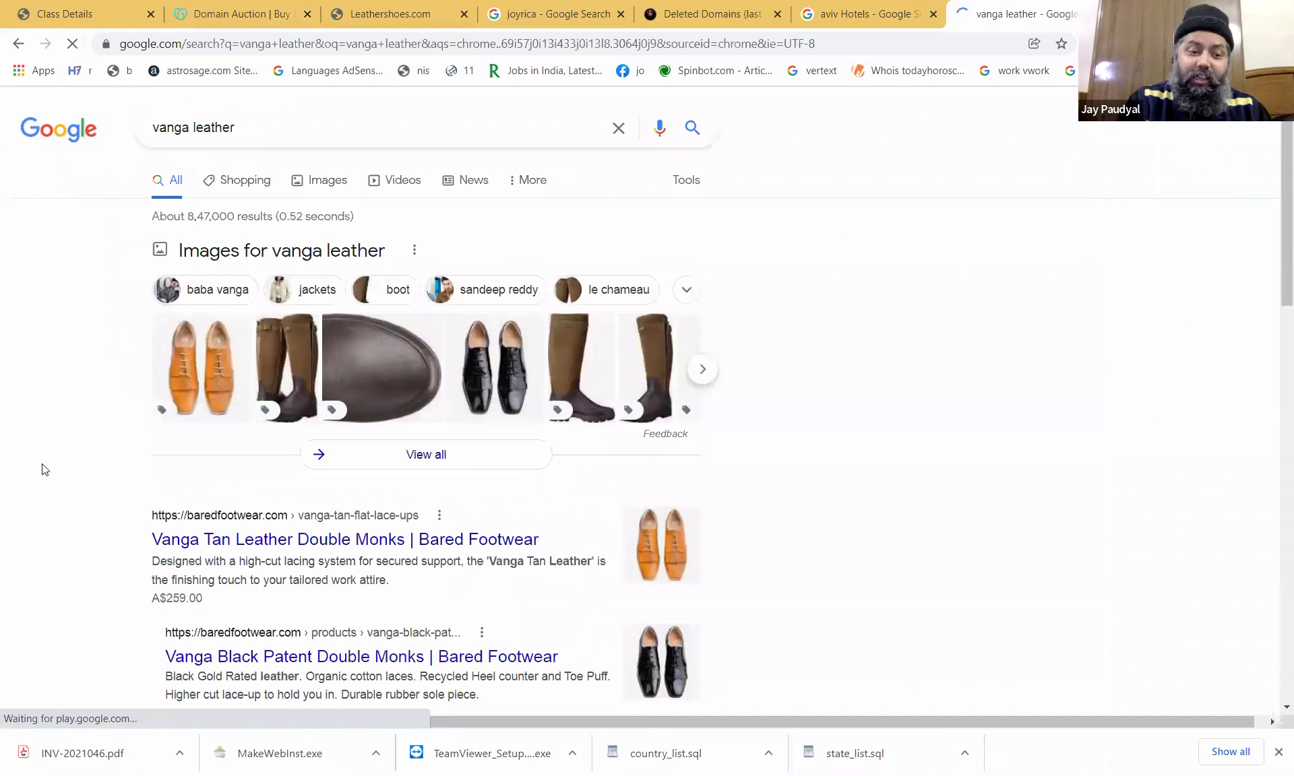
Look through the Google results for "vanga leather" for businesses that could buy the name.
scroll(44, 470, "down", 1)
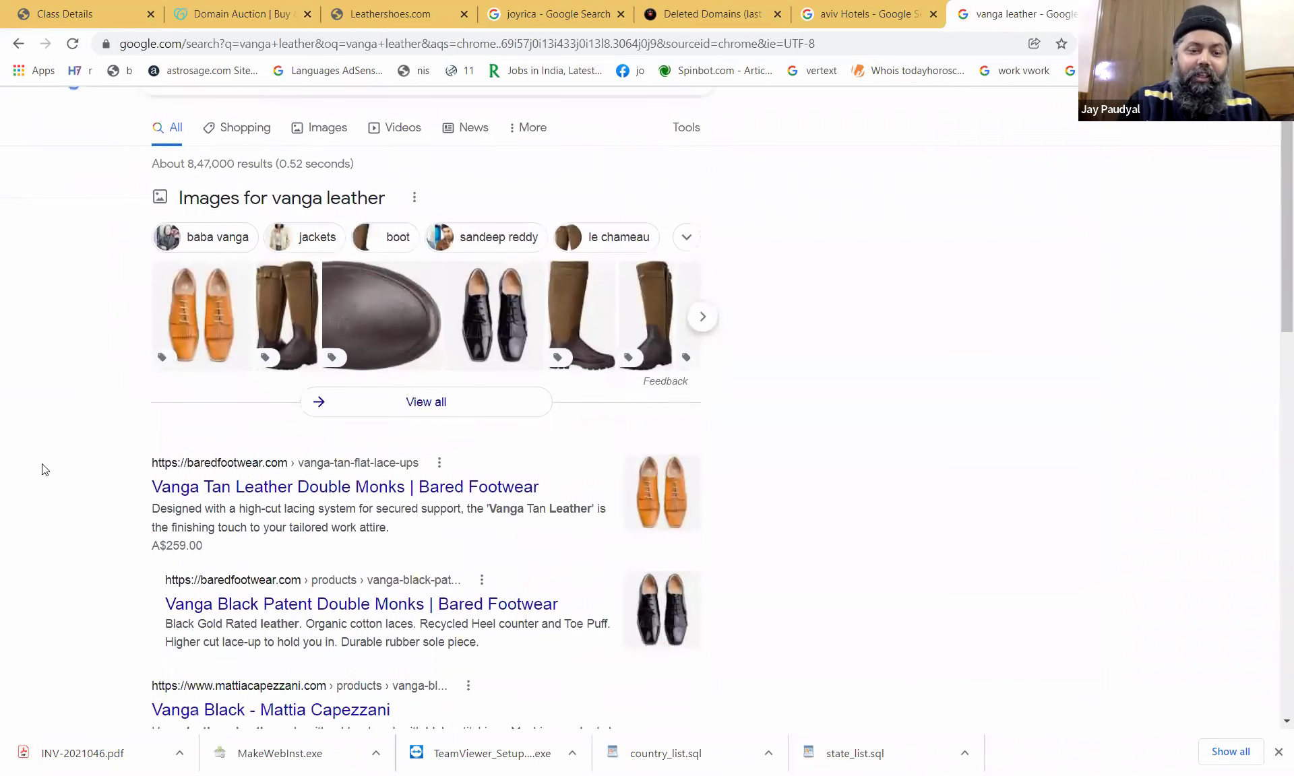
scroll(45, 470, "down", 2)
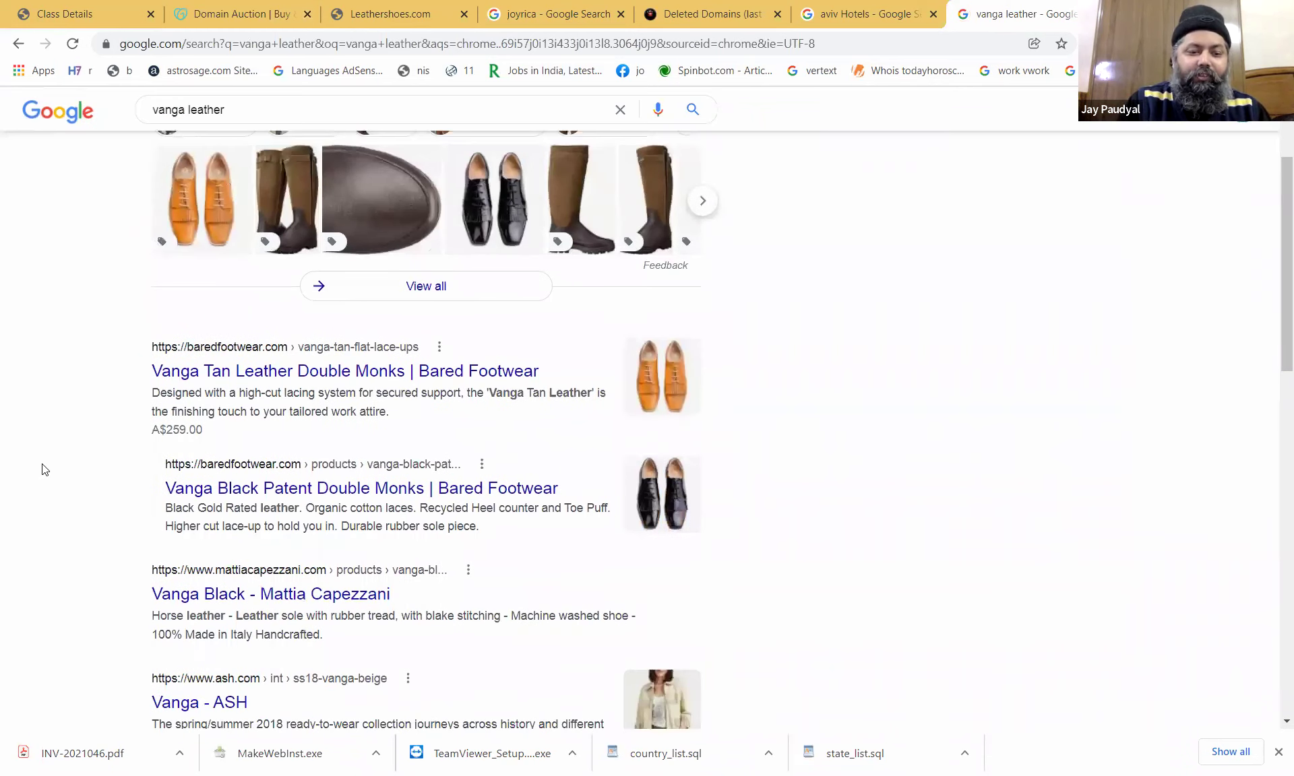
scroll(45, 470, "down", 3)
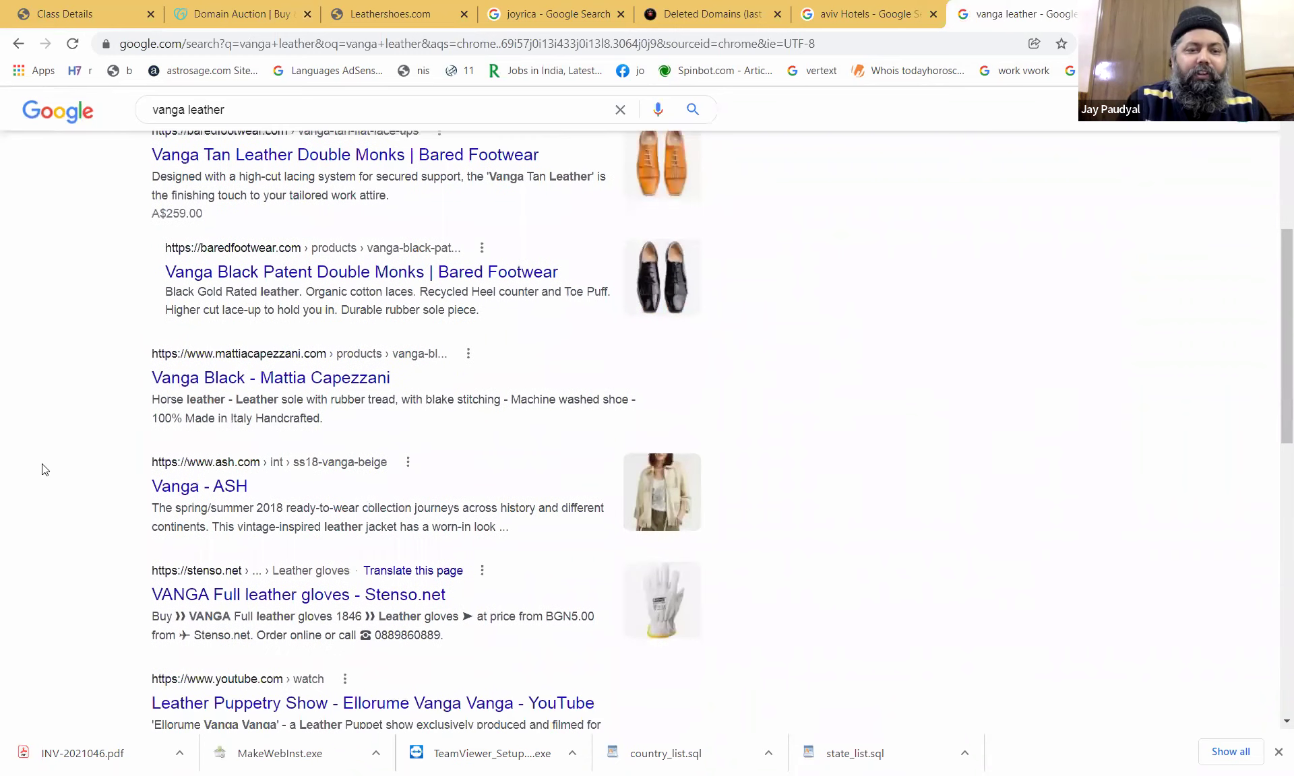
scroll(44, 469, "down", 4)
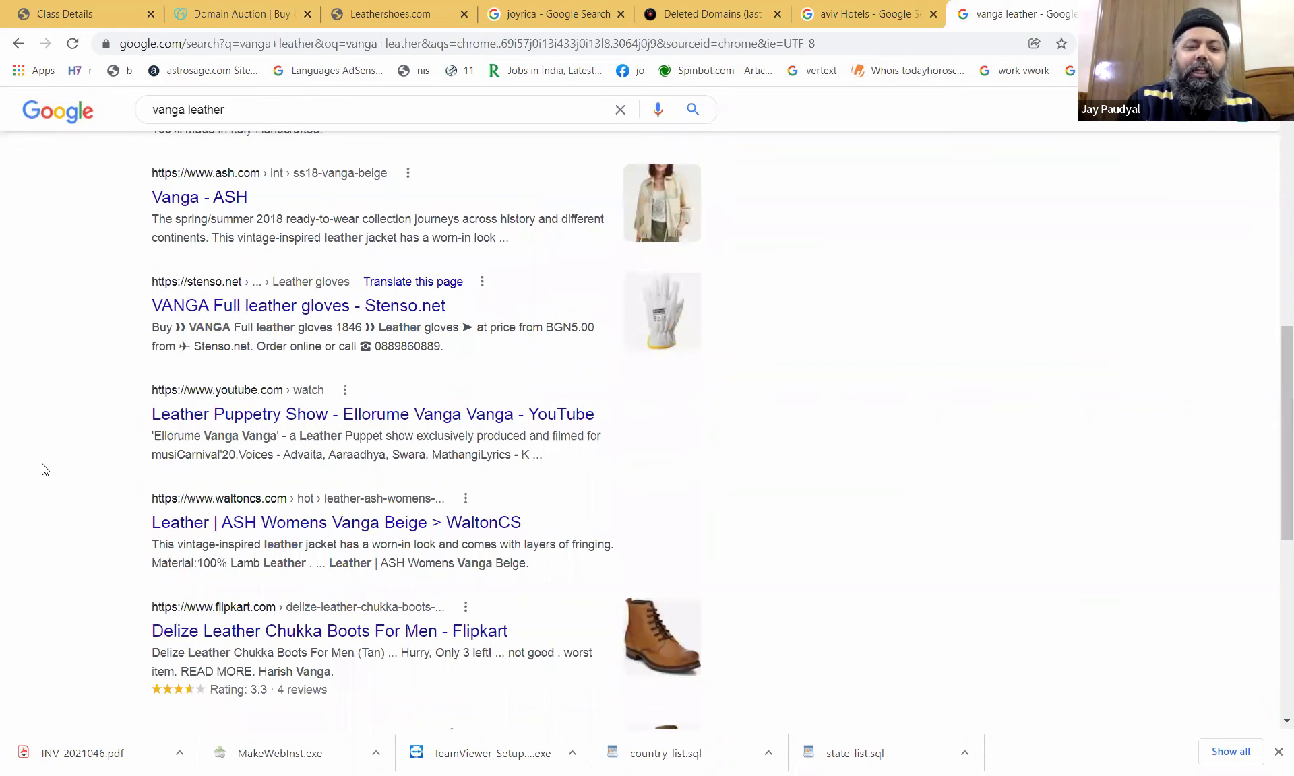
scroll(44, 469, "down", 8)
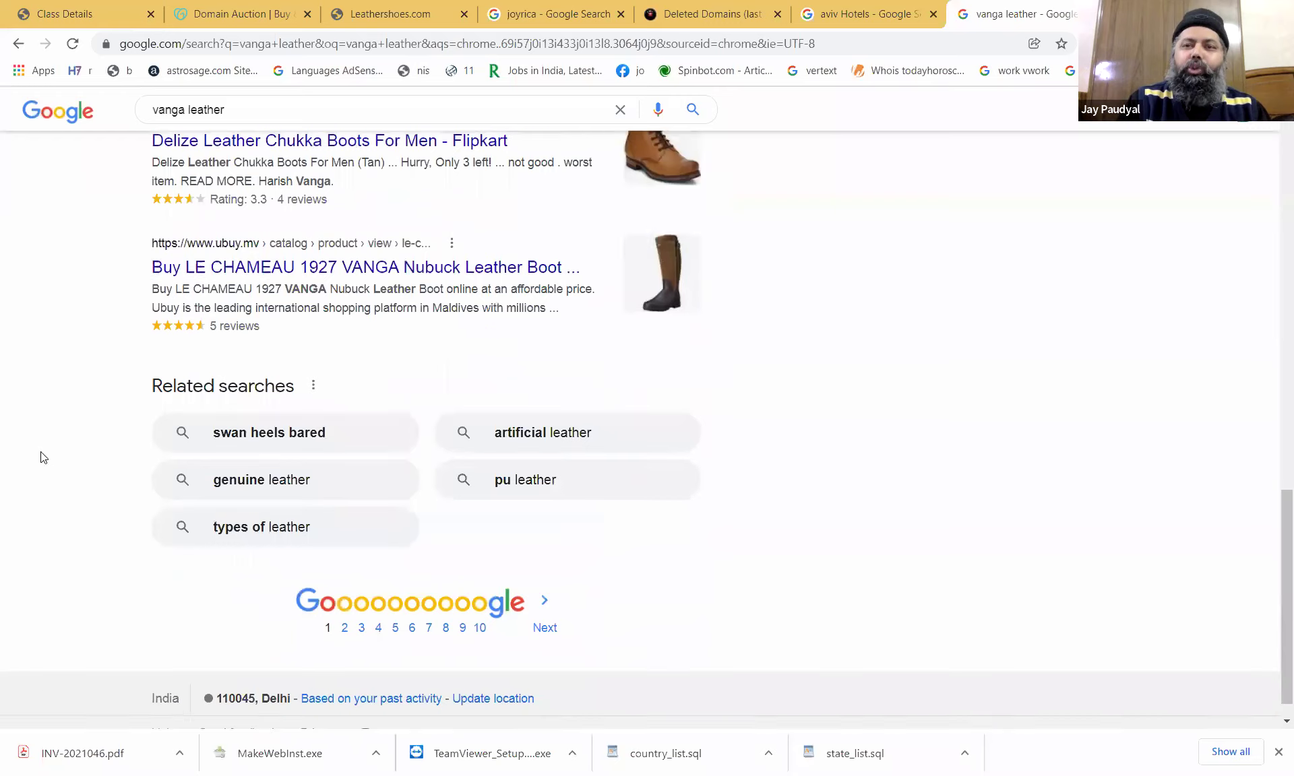
scroll(44, 469, "up", 5)
scroll(369, 246, "up", 15)
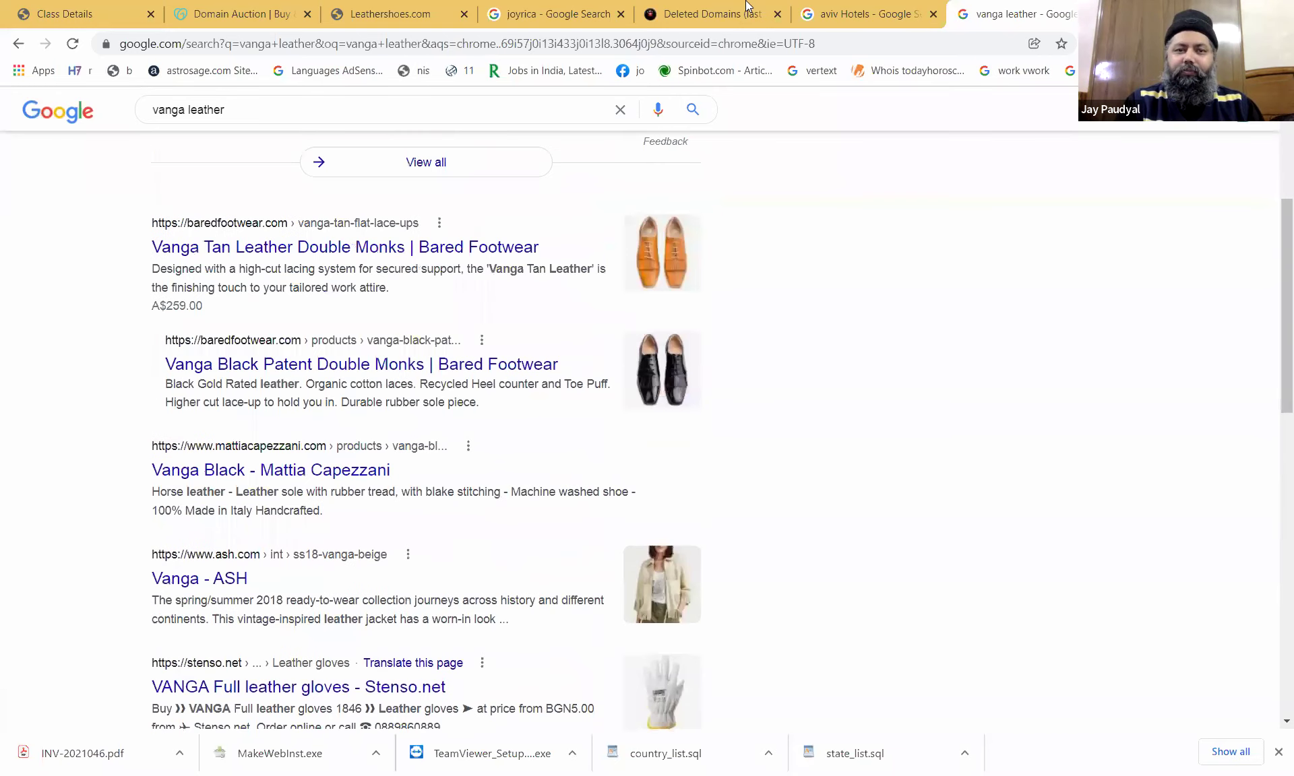
Return to the GoDaddy leather closeout results and compare the names and prices listed near vangaleather.com.
left_click(841, 10)
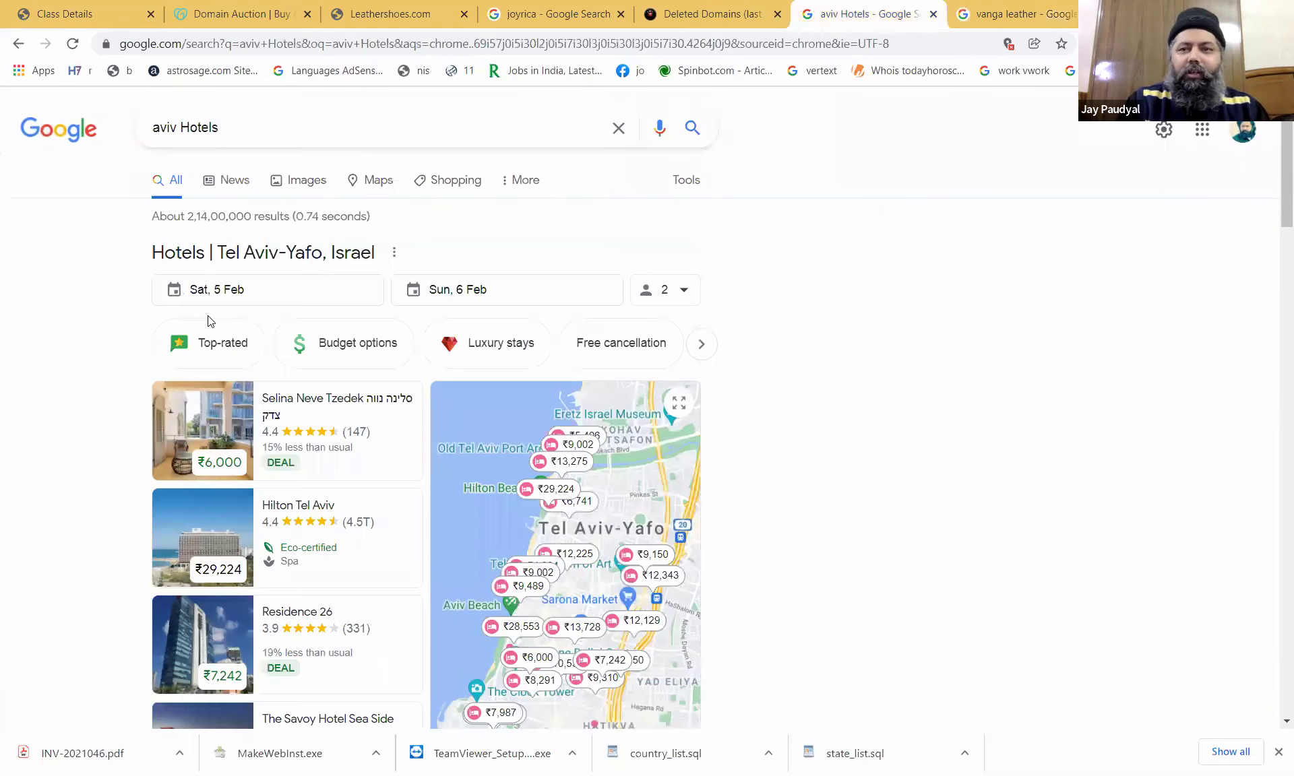
key("ctrl+shift+Tab")
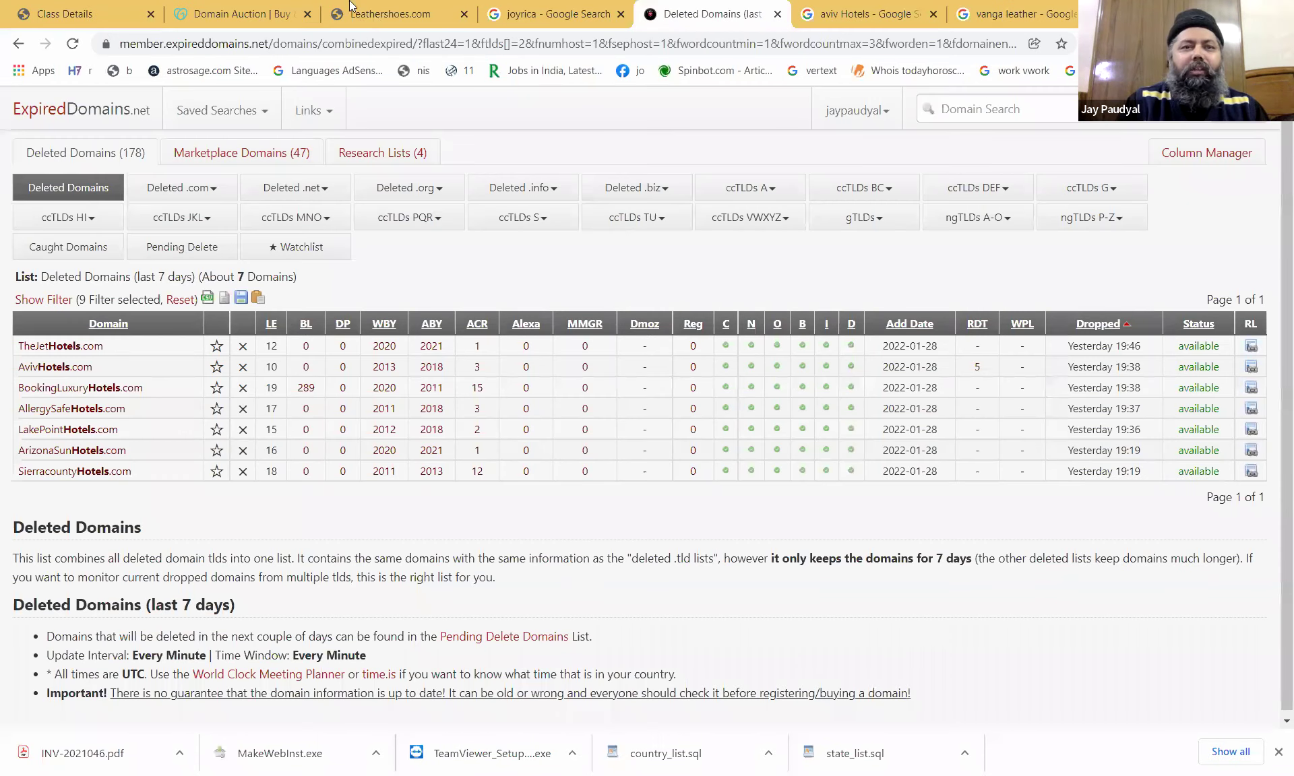
left_click(265, 7)
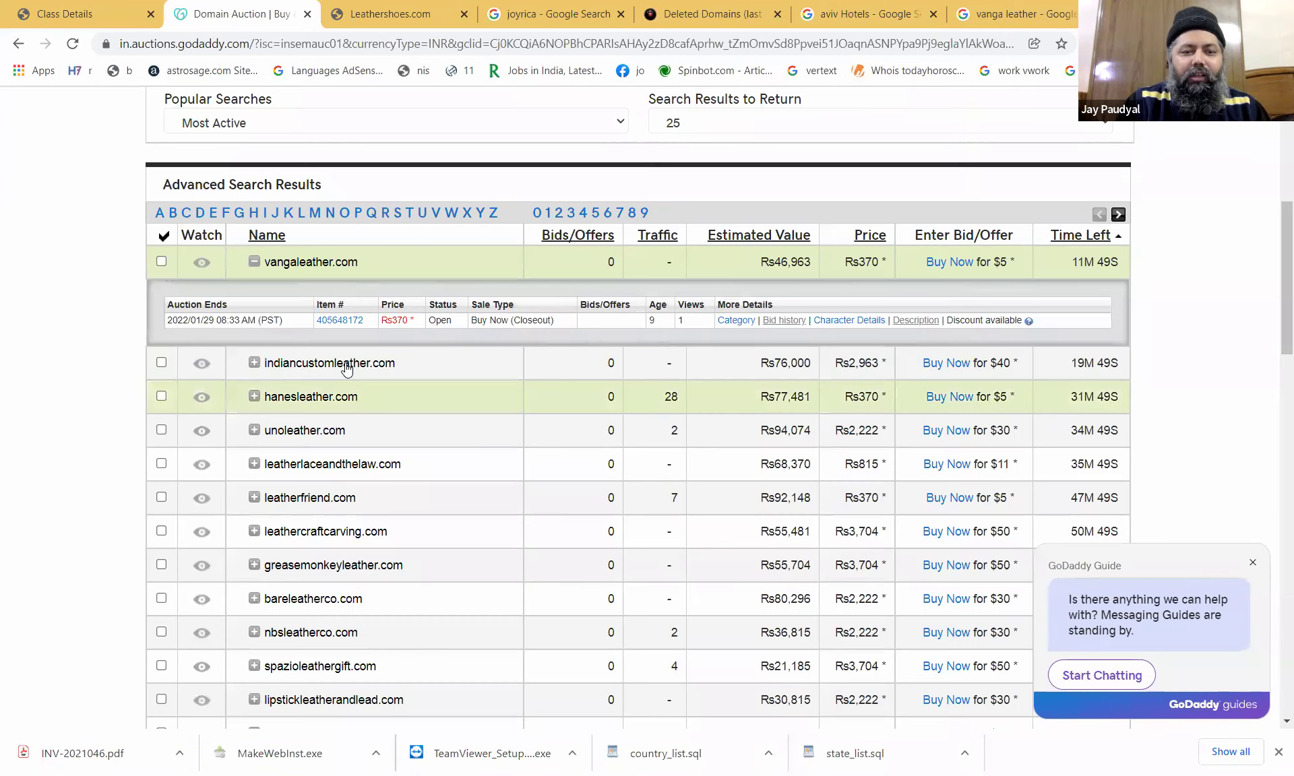
scroll(345, 364, "up", 6)
scroll(345, 364, "down", 4)
scroll(349, 391, "down", 2)
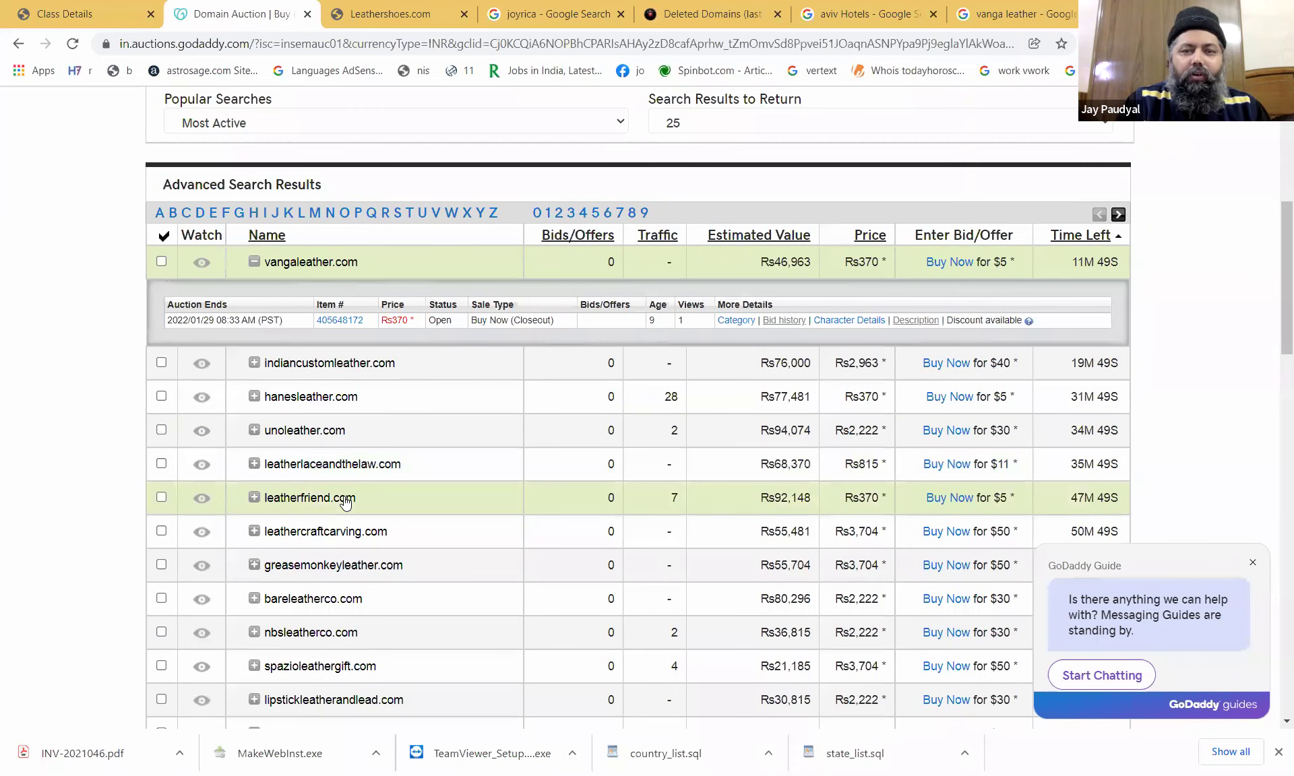
scroll(345, 500, "down", 3)
scroll(303, 472, "up", 3)
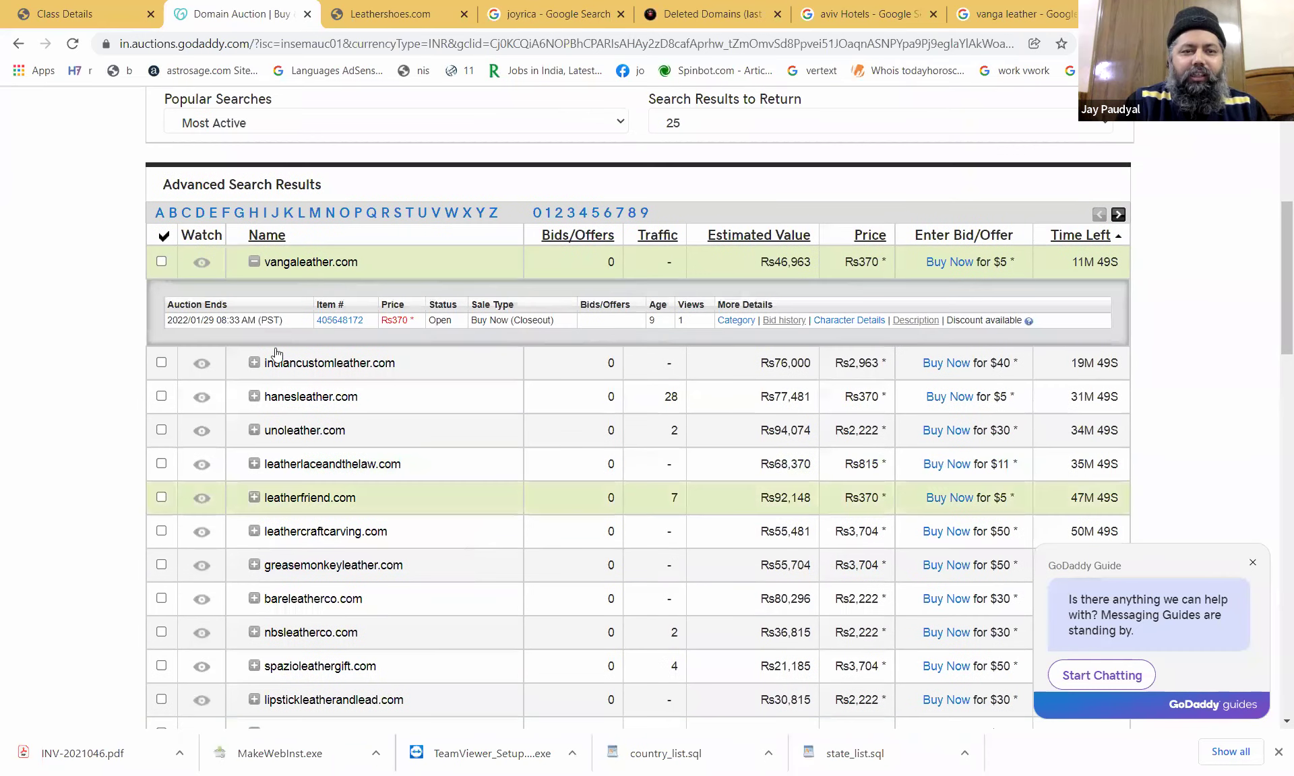
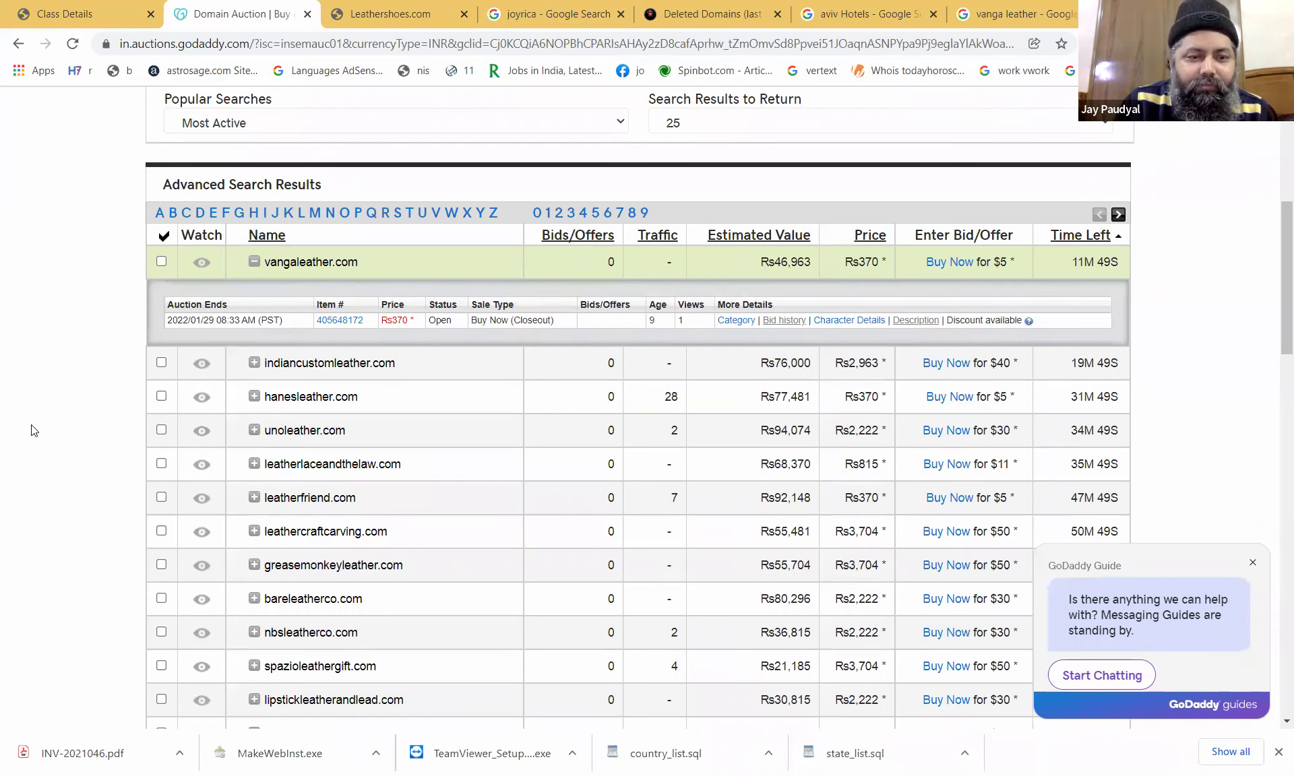
Check the remaining leather closeout names through to the end of the results page.
scroll(34, 430, "down", 5)
scroll(32, 429, "down", 8)
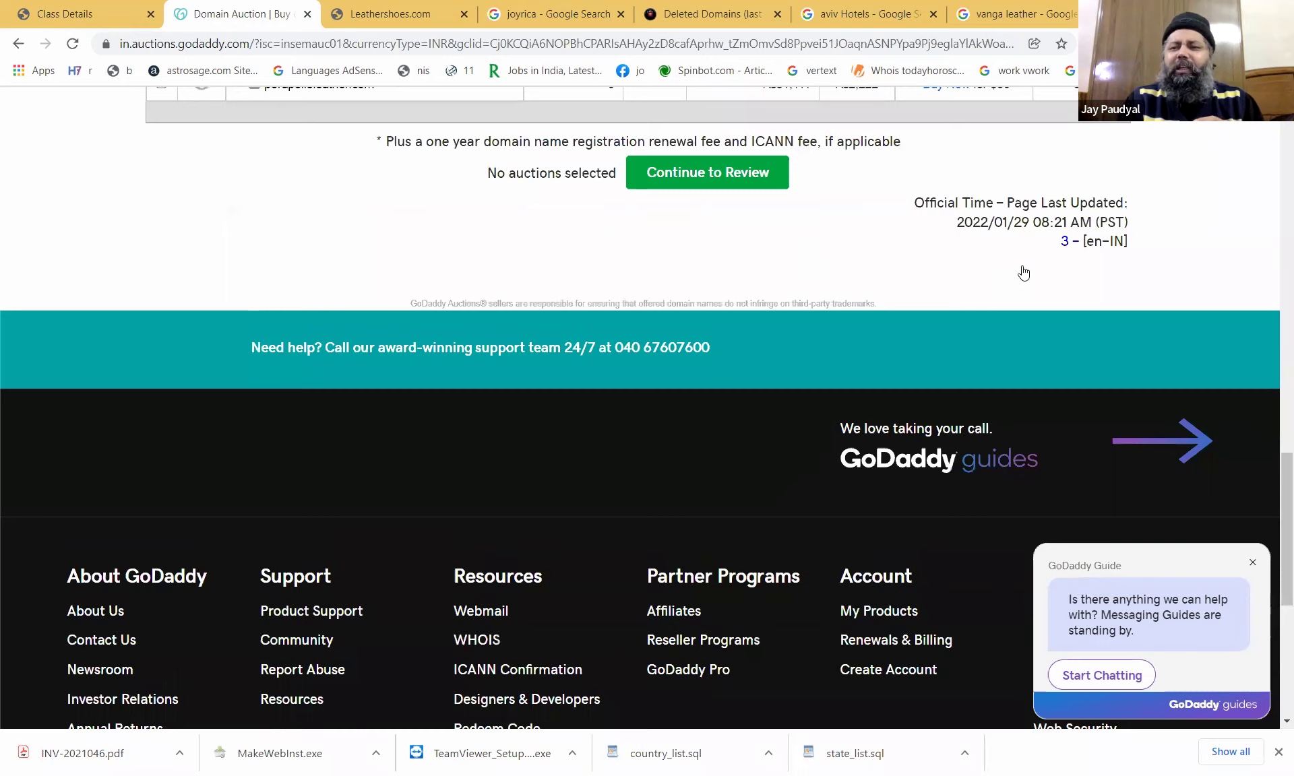
scroll(1023, 273, "up", 2)
scroll(479, 358, "up", 6)
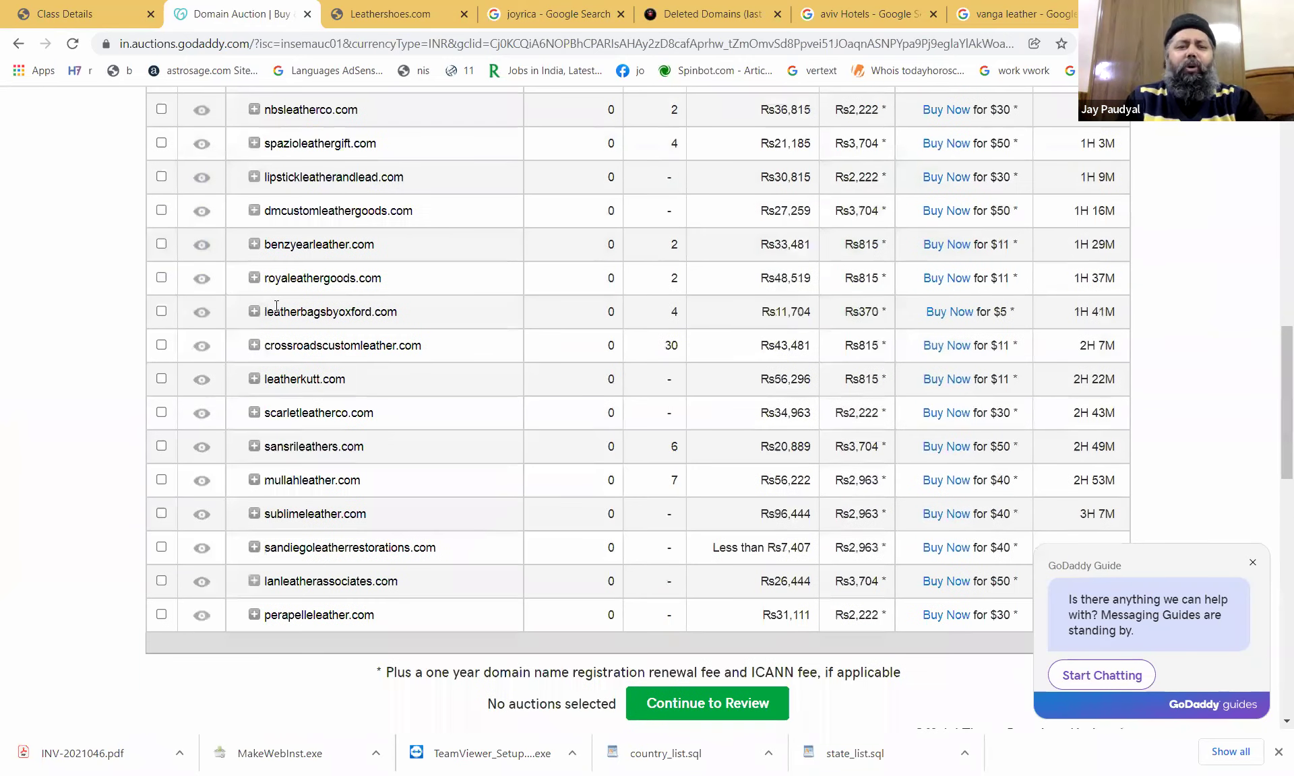
scroll(276, 306, "up", 2)
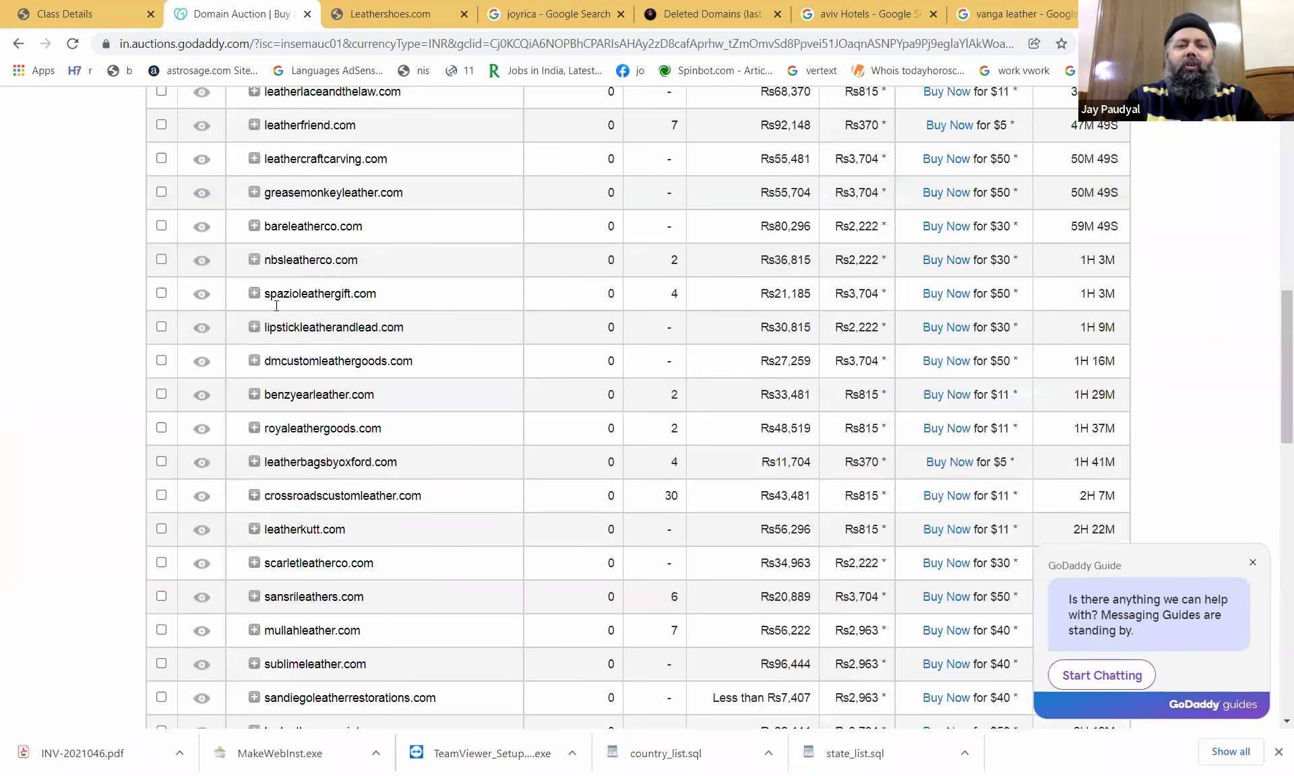
Reopen the advanced auction search, change the keyword to "lawyer" and run it with the same filters.
scroll(276, 306, "up", 10)
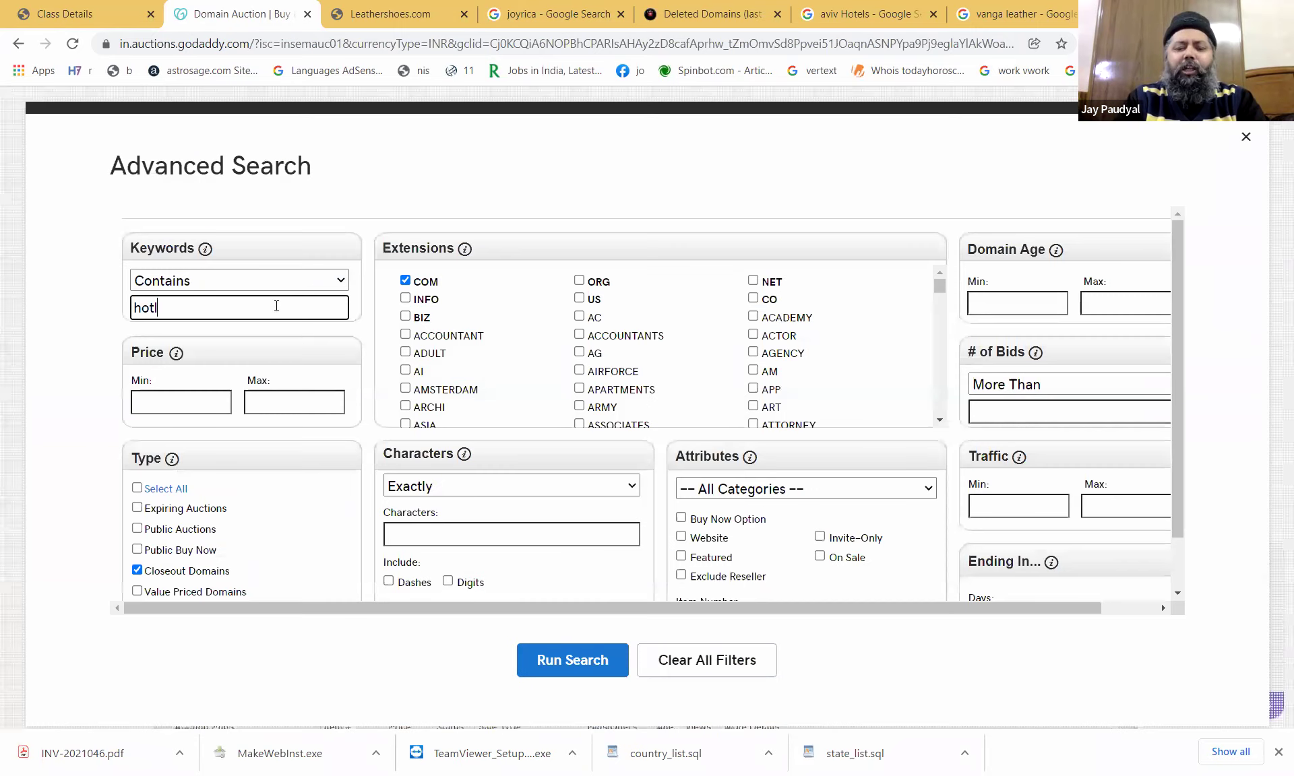
type("yer")
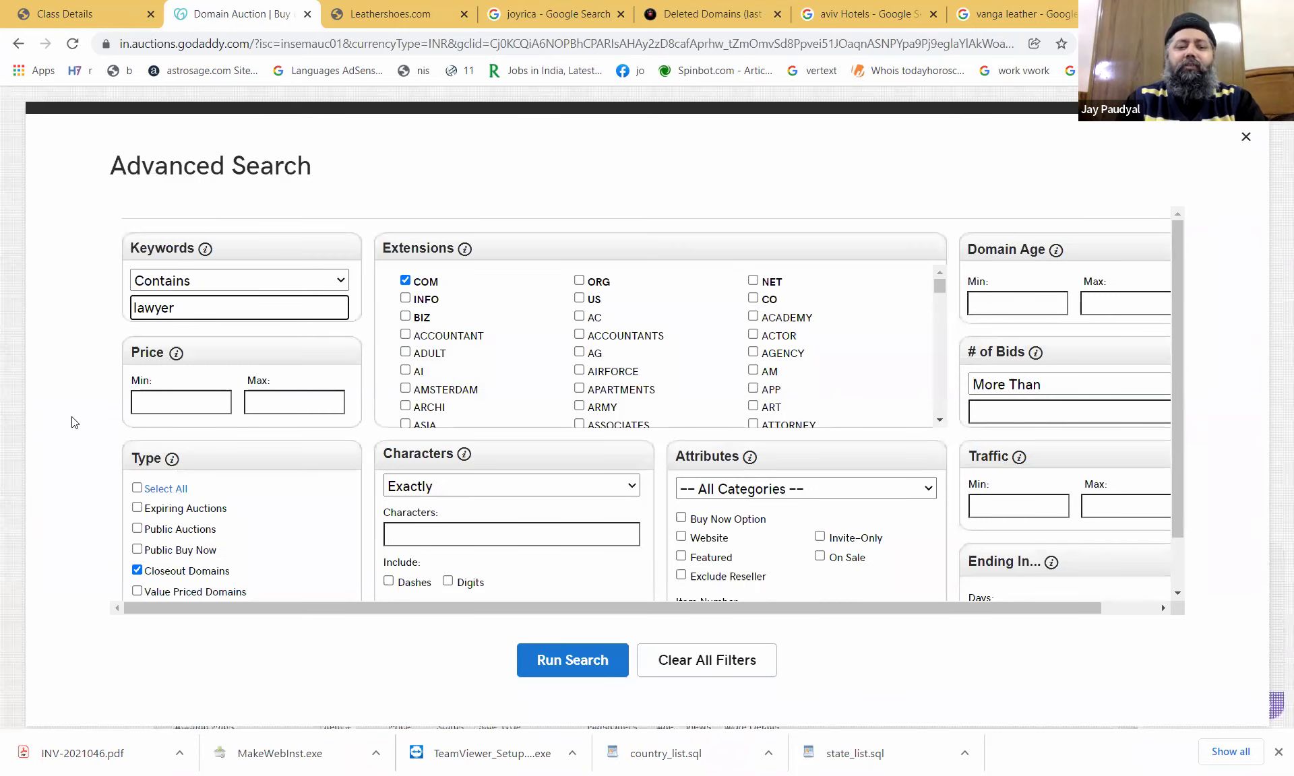
left_click(568, 662)
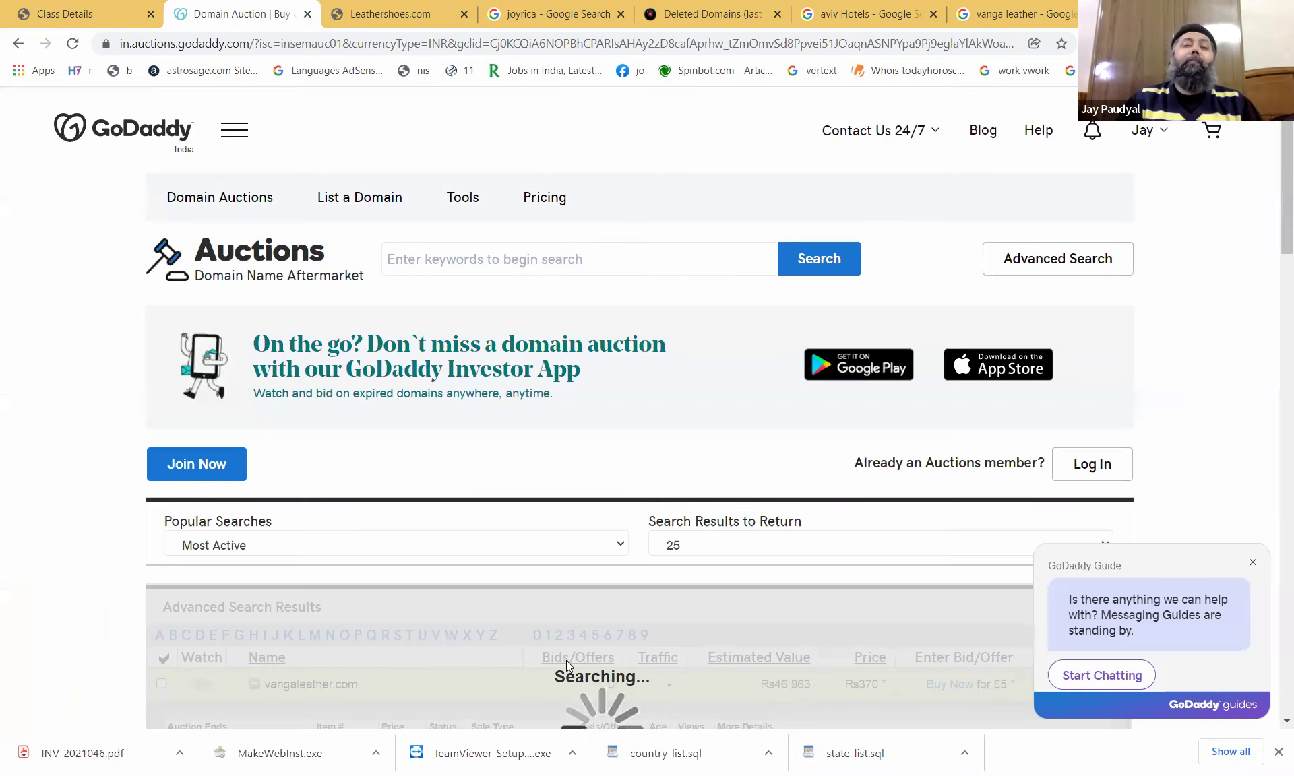
Look through the .com closeout results containing "lawyer", examining their names, estimated values and prices.
scroll(566, 660, "down", 1)
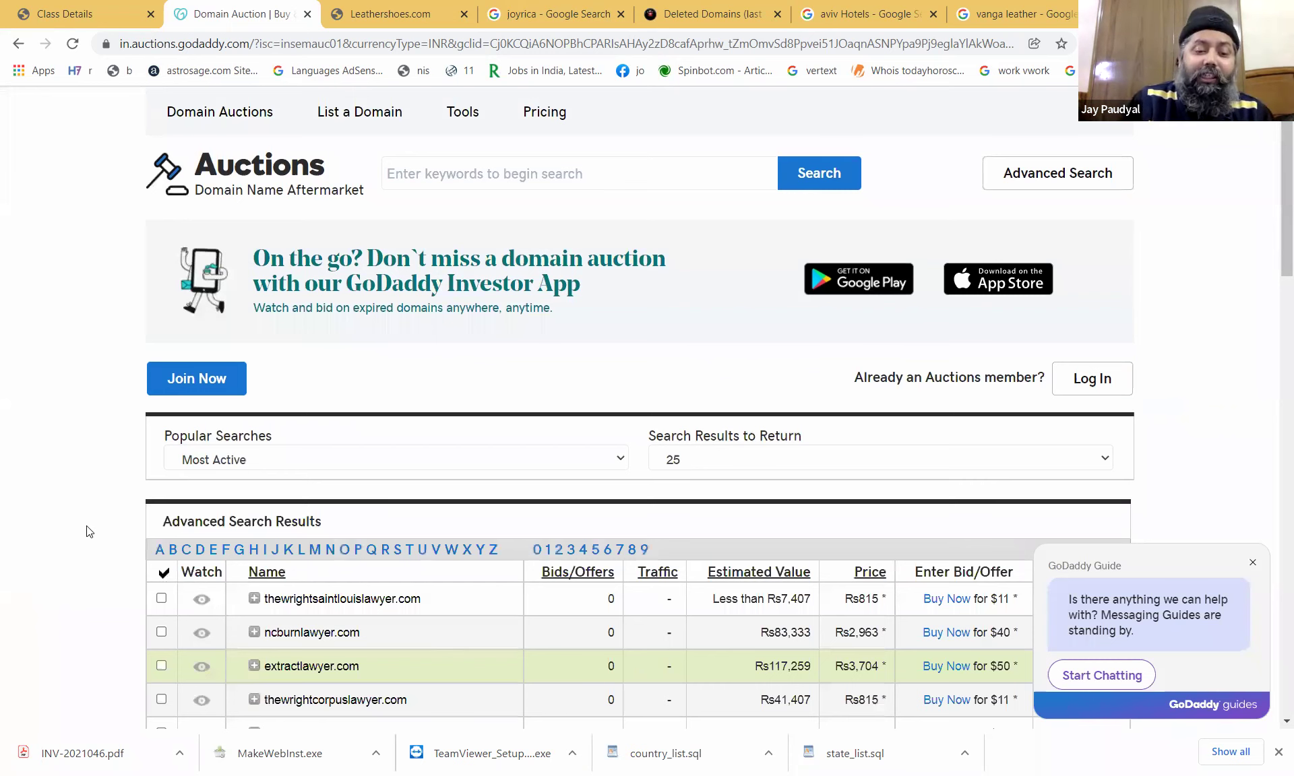
scroll(90, 532, "down", 2)
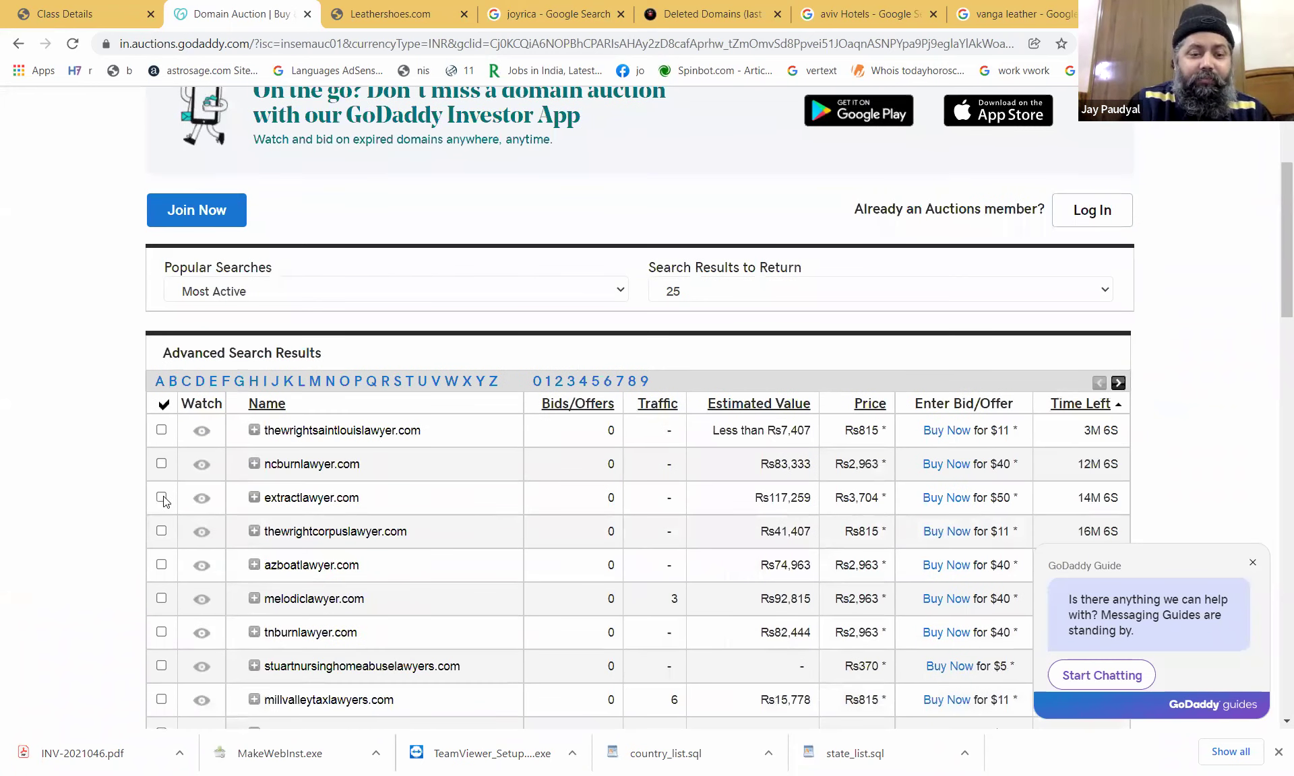
scroll(105, 506, "down", 1)
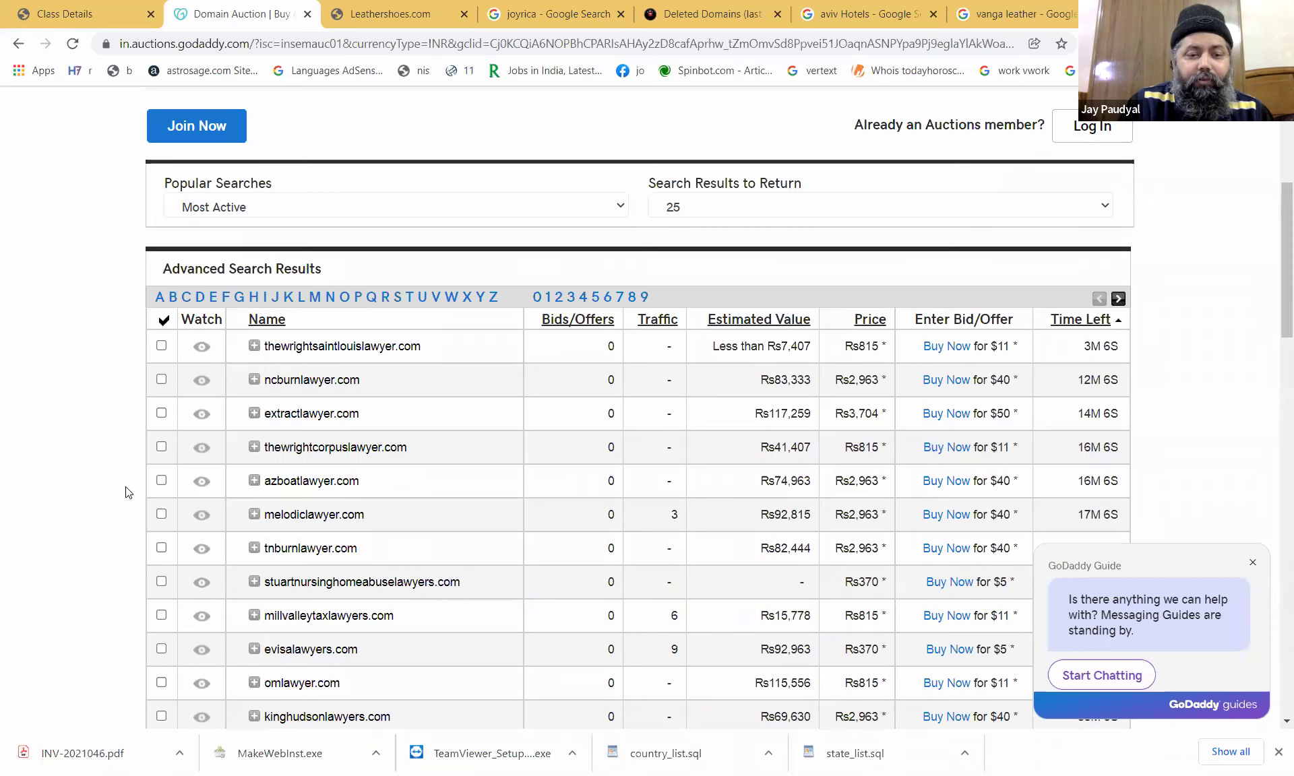
scroll(126, 492, "down", 5)
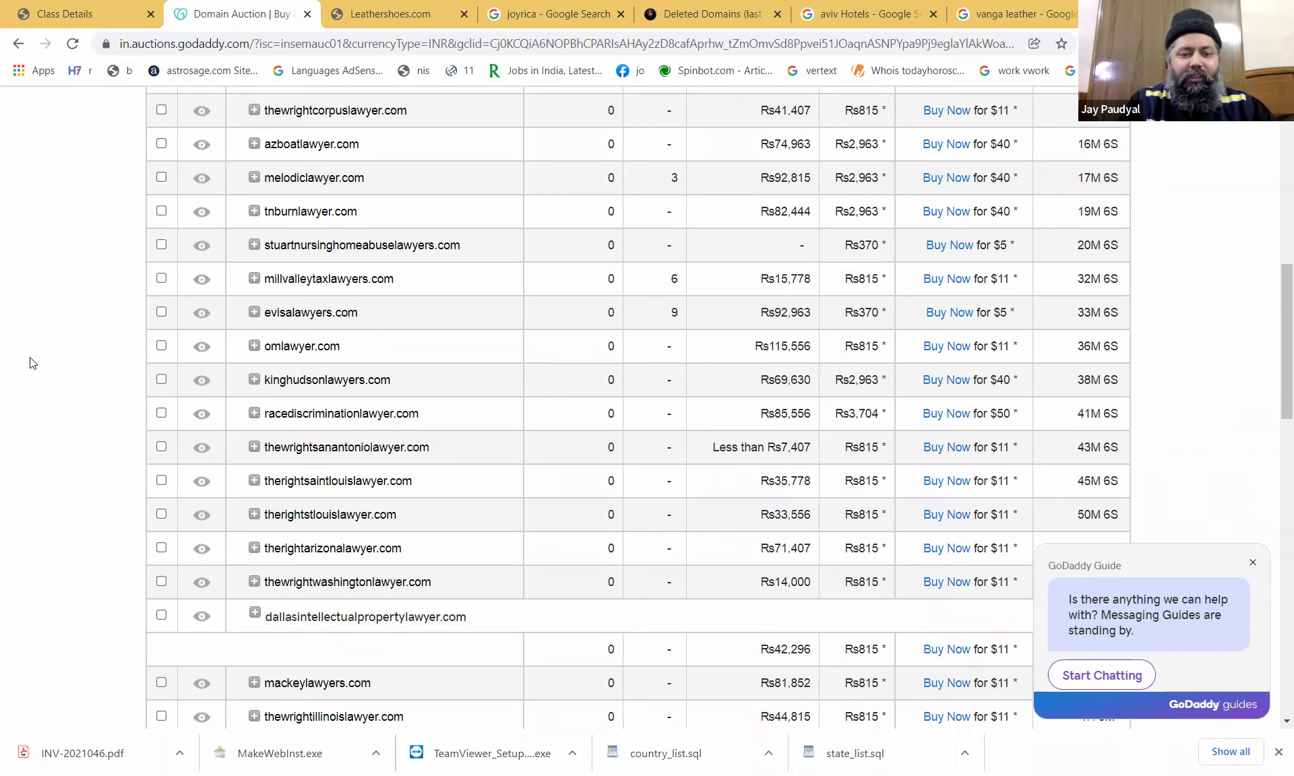
scroll(32, 363, "down", 4)
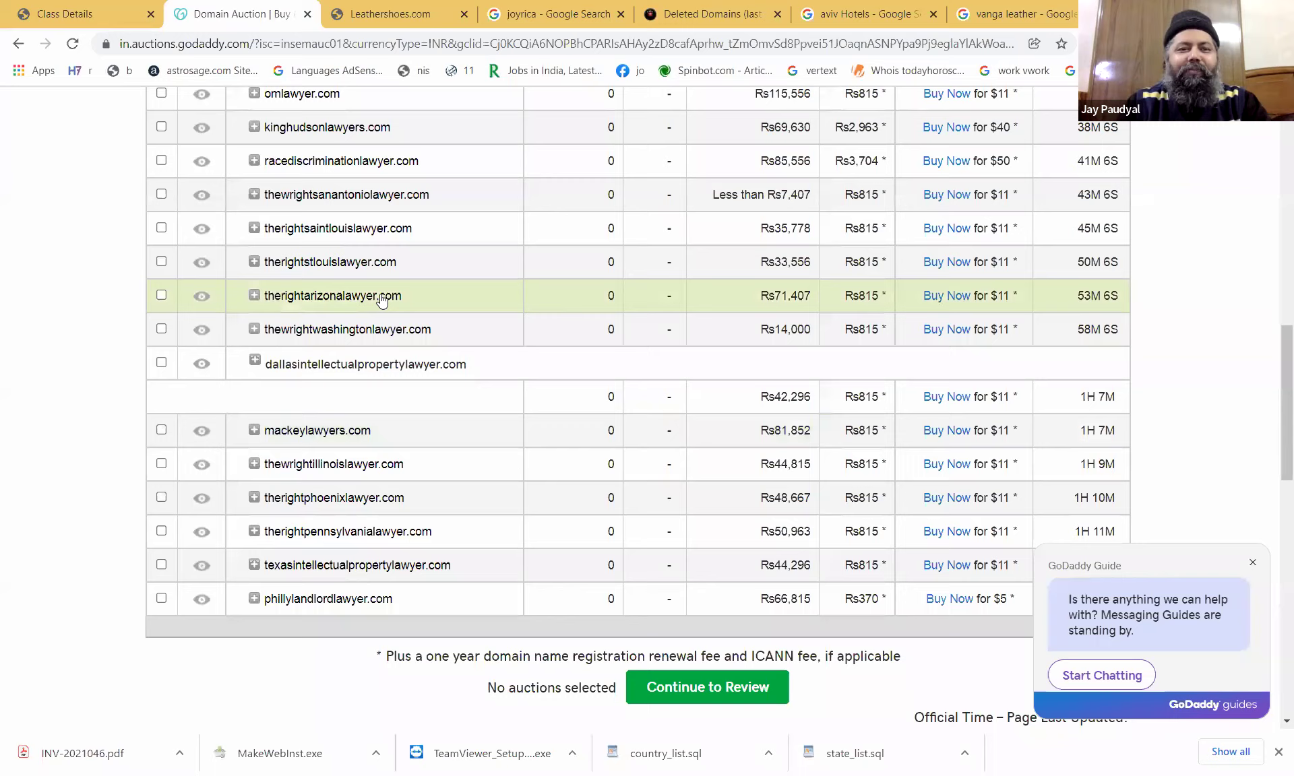
scroll(381, 299, "up", 4)
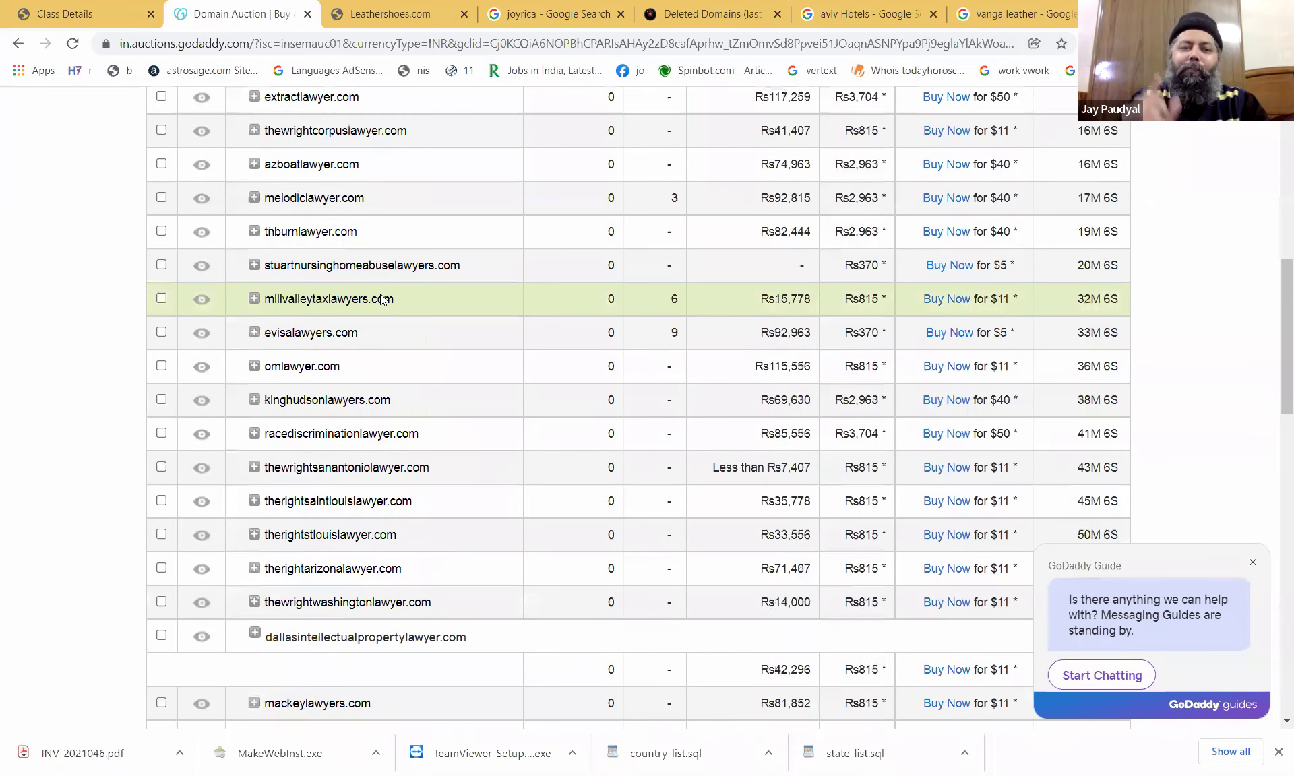
scroll(382, 298, "up", 2)
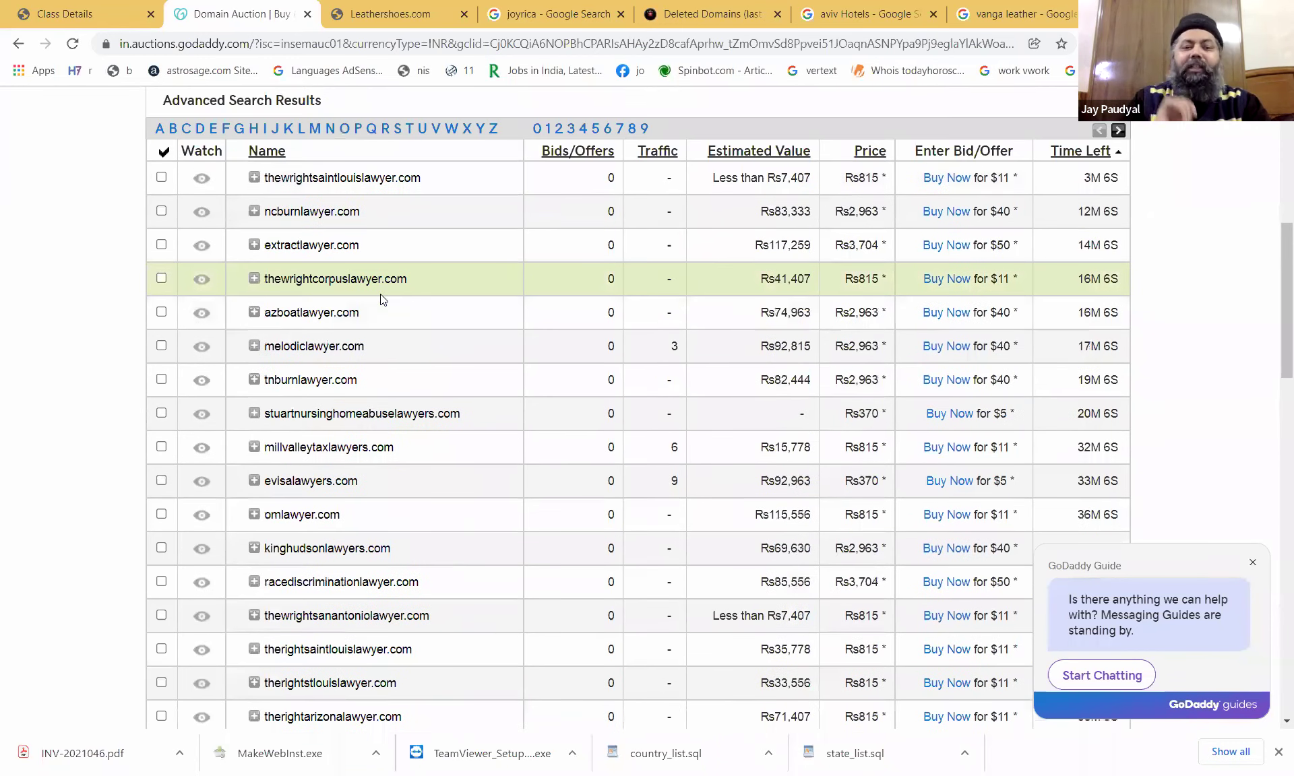
Open the GoDaddy auction tools page and look through the tools it offers.
scroll(380, 294, "up", 7)
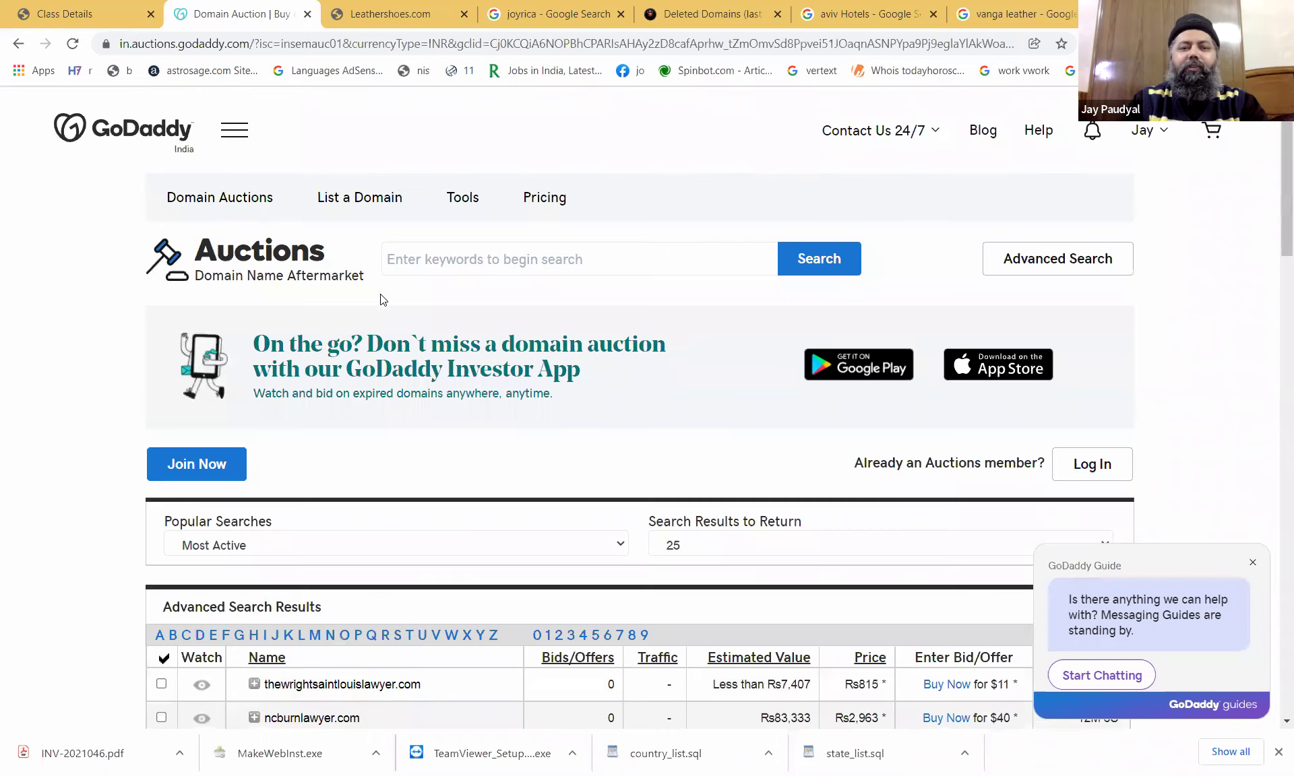
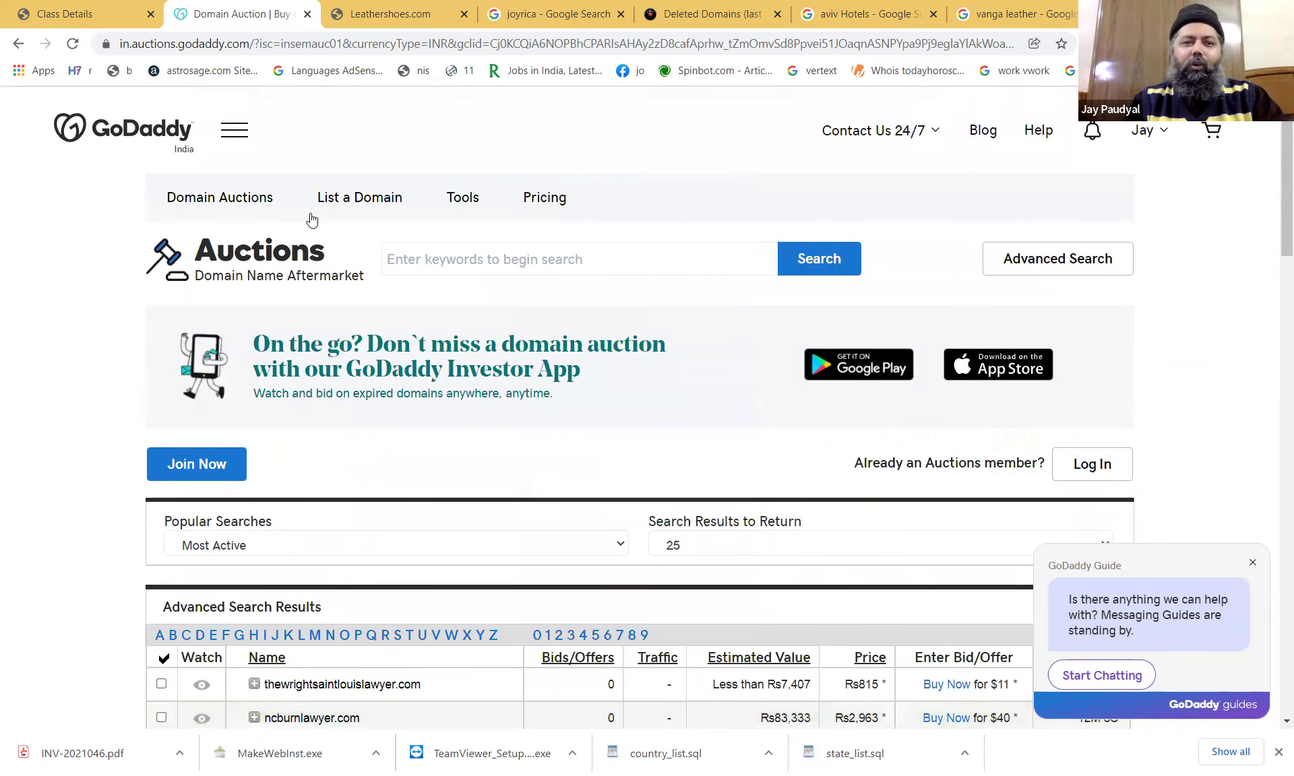
left_click(461, 209)
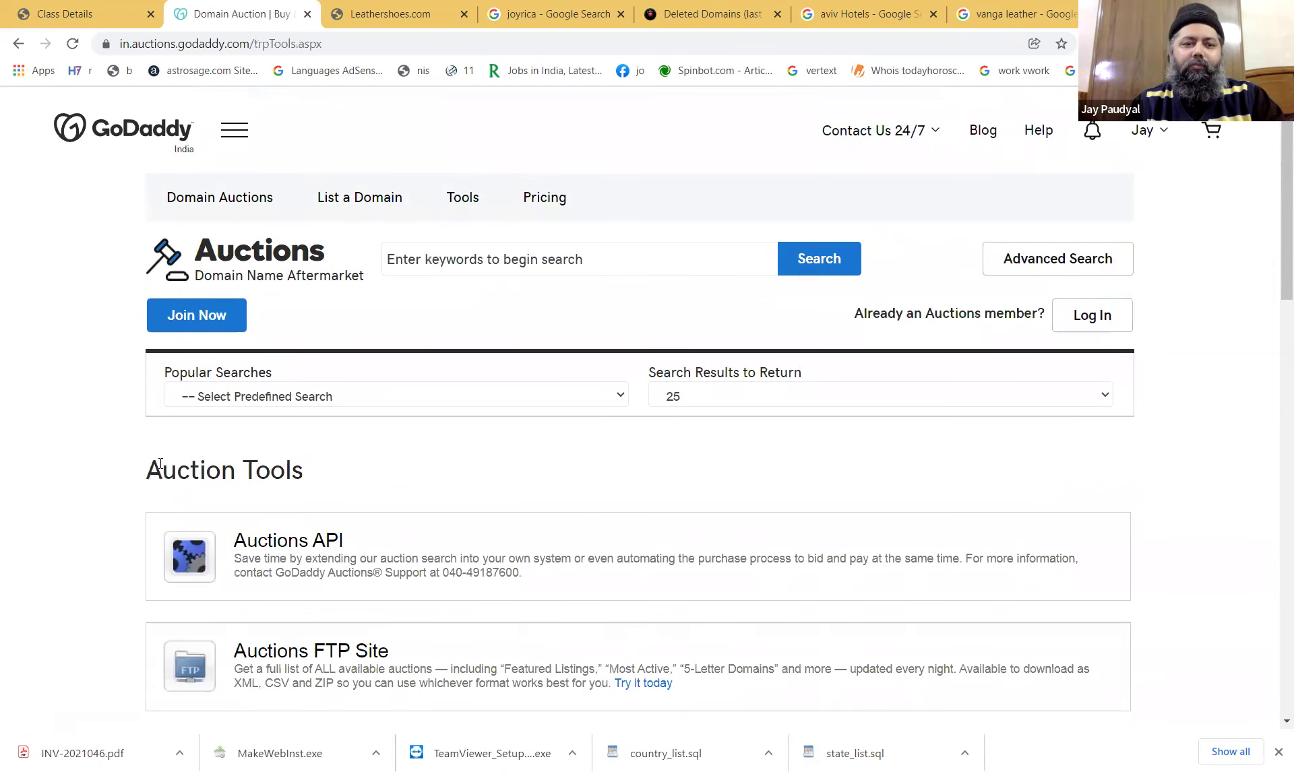
scroll(243, 538, "down", 1)
scroll(243, 539, "down", 6)
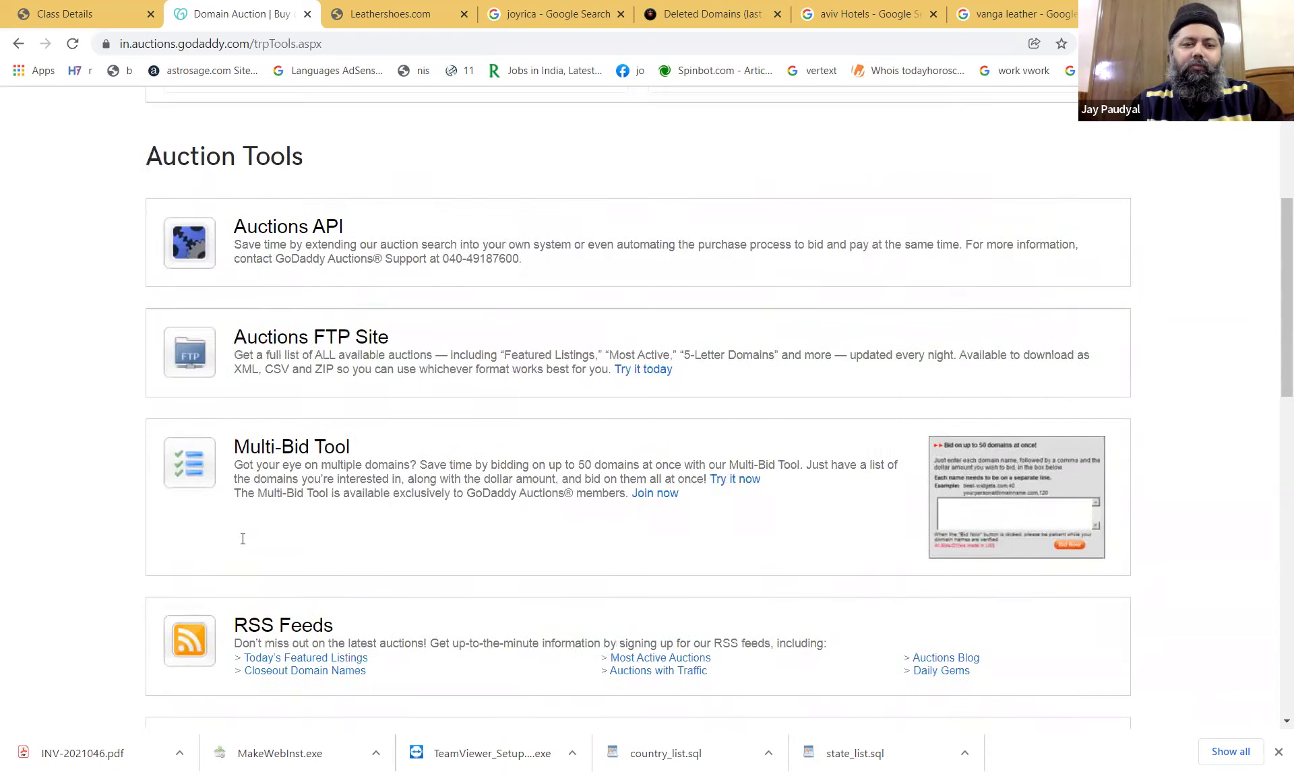
Search Google for "godaddy domain appraisal" and open GoDaddy's Free Domain Value and Appraisal Tool.
key("ctrl+l")
type("g")
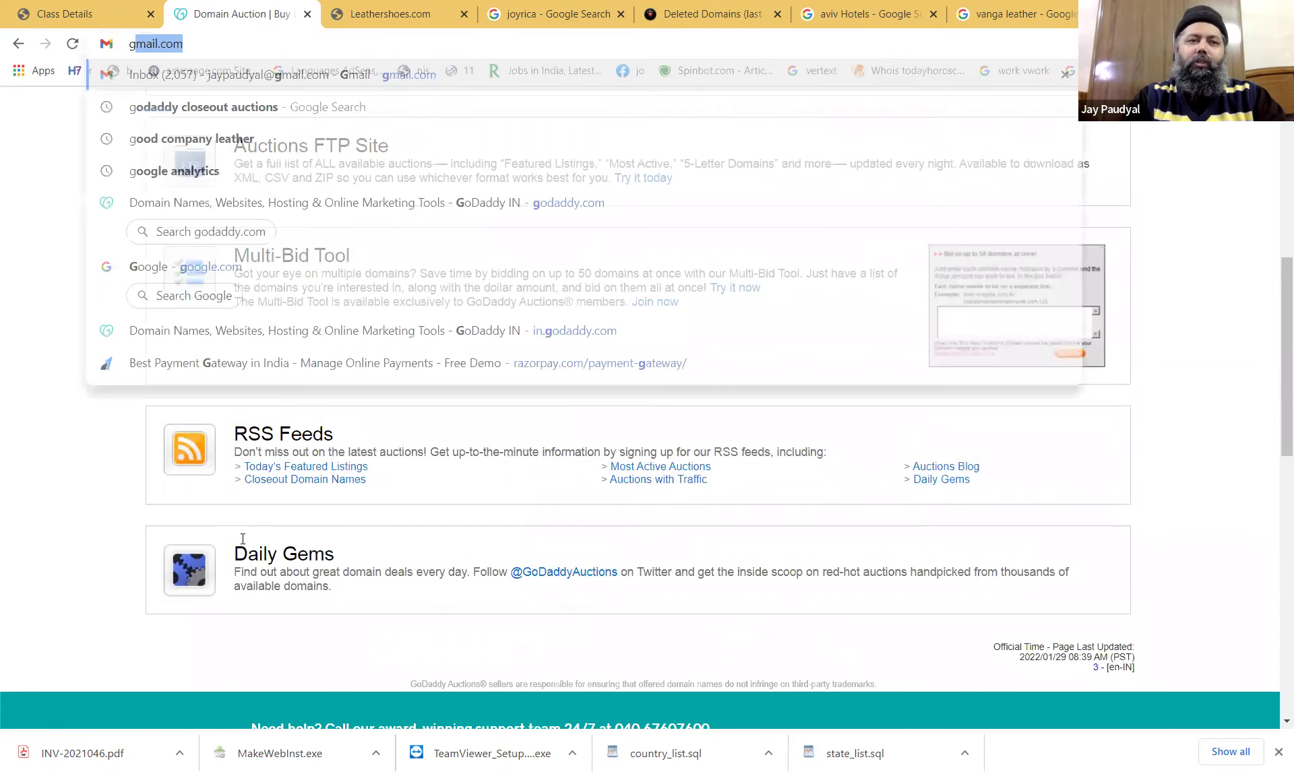
type("odaddy domain a")
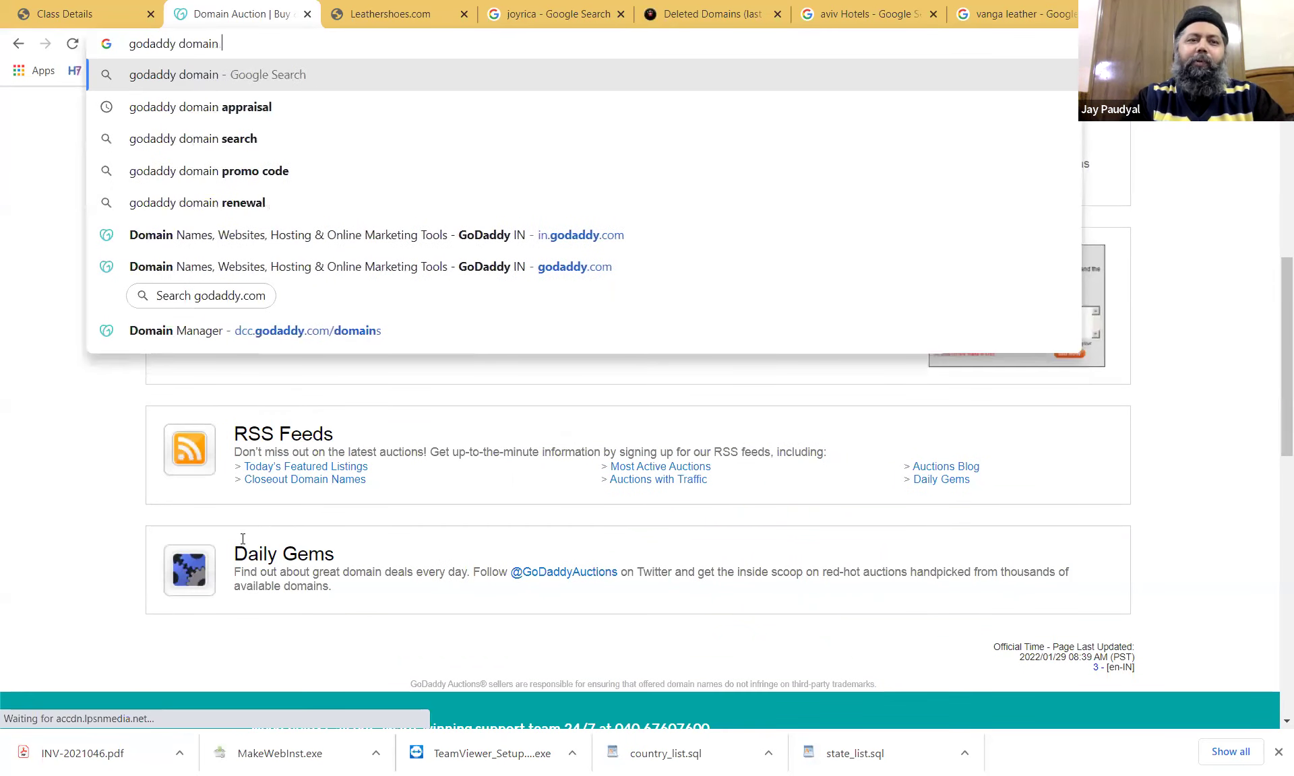
key("Down")
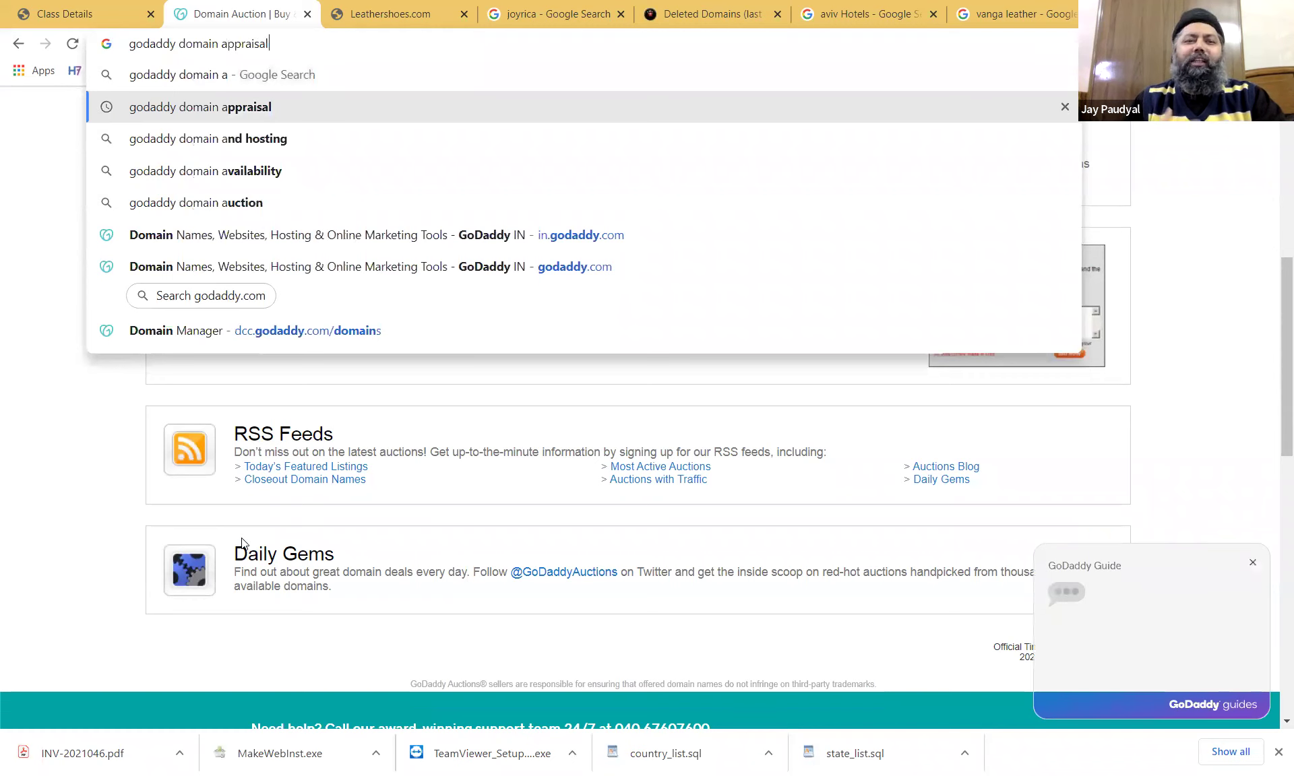
key("Return")
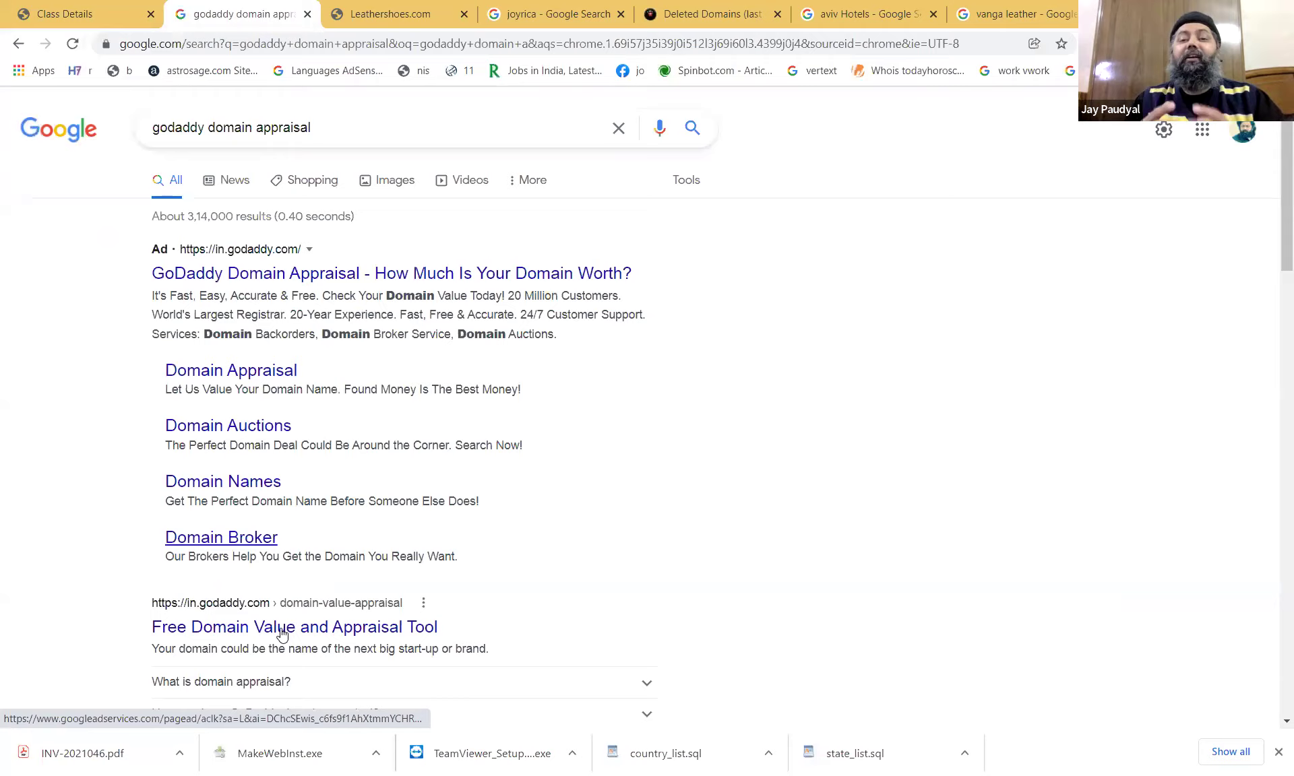
left_click(282, 631)
Get a value appraisal for leathershoes.com and dismiss the GoDaddy Guide chat popup.
left_click(177, 578)
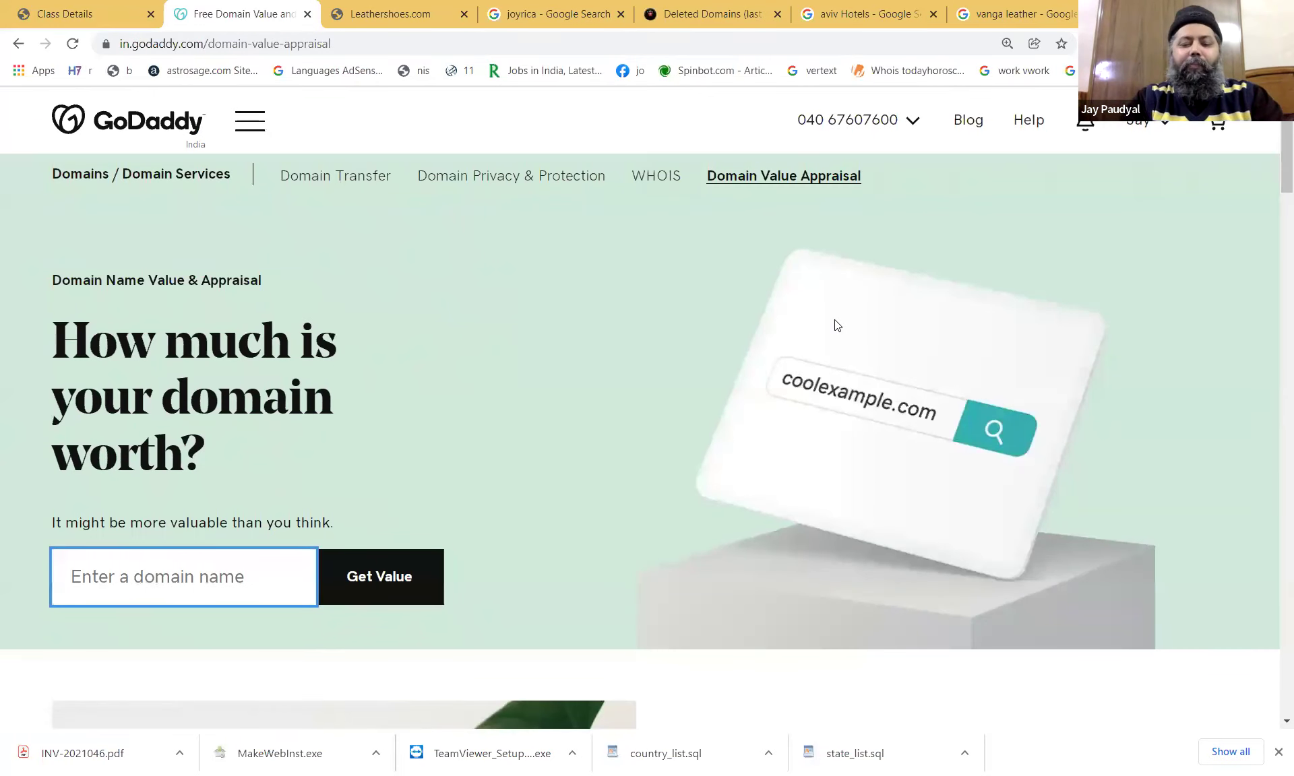
type("leathershoes.com")
key("Return")
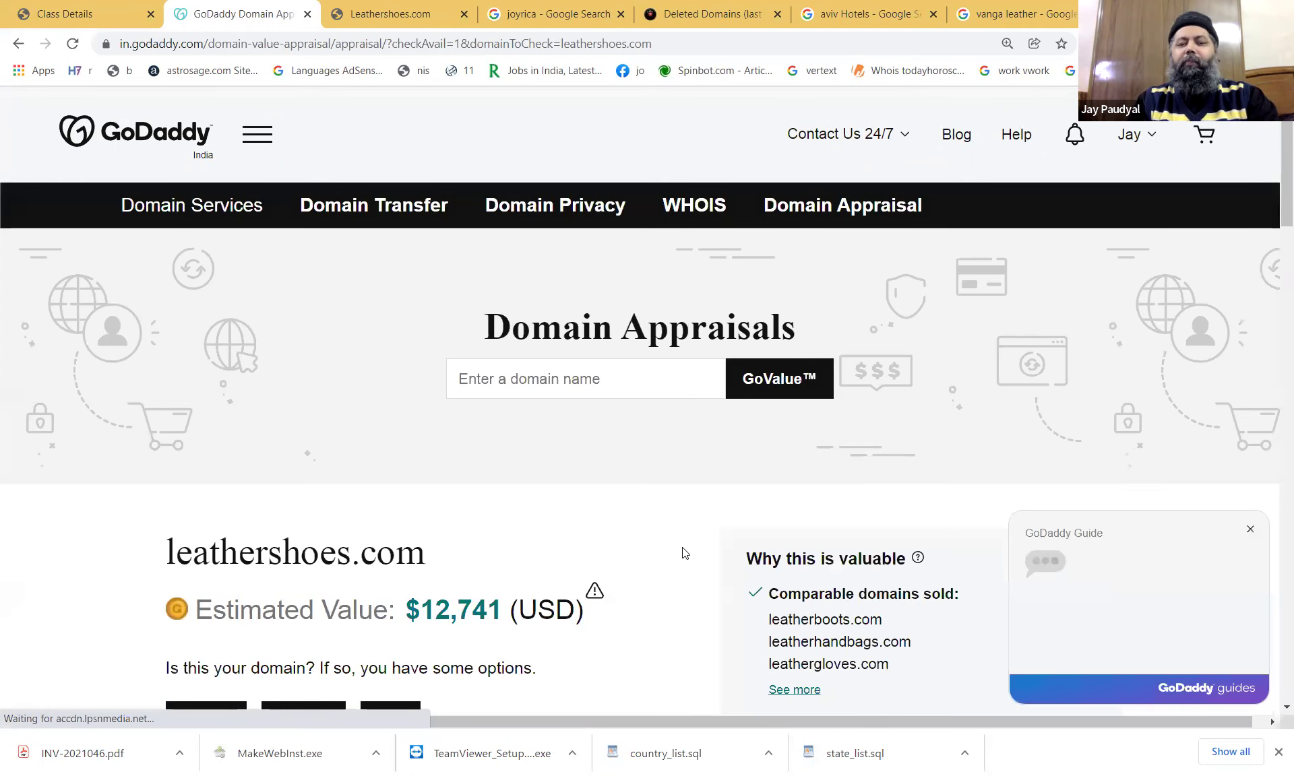
scroll(696, 556, "down", 1)
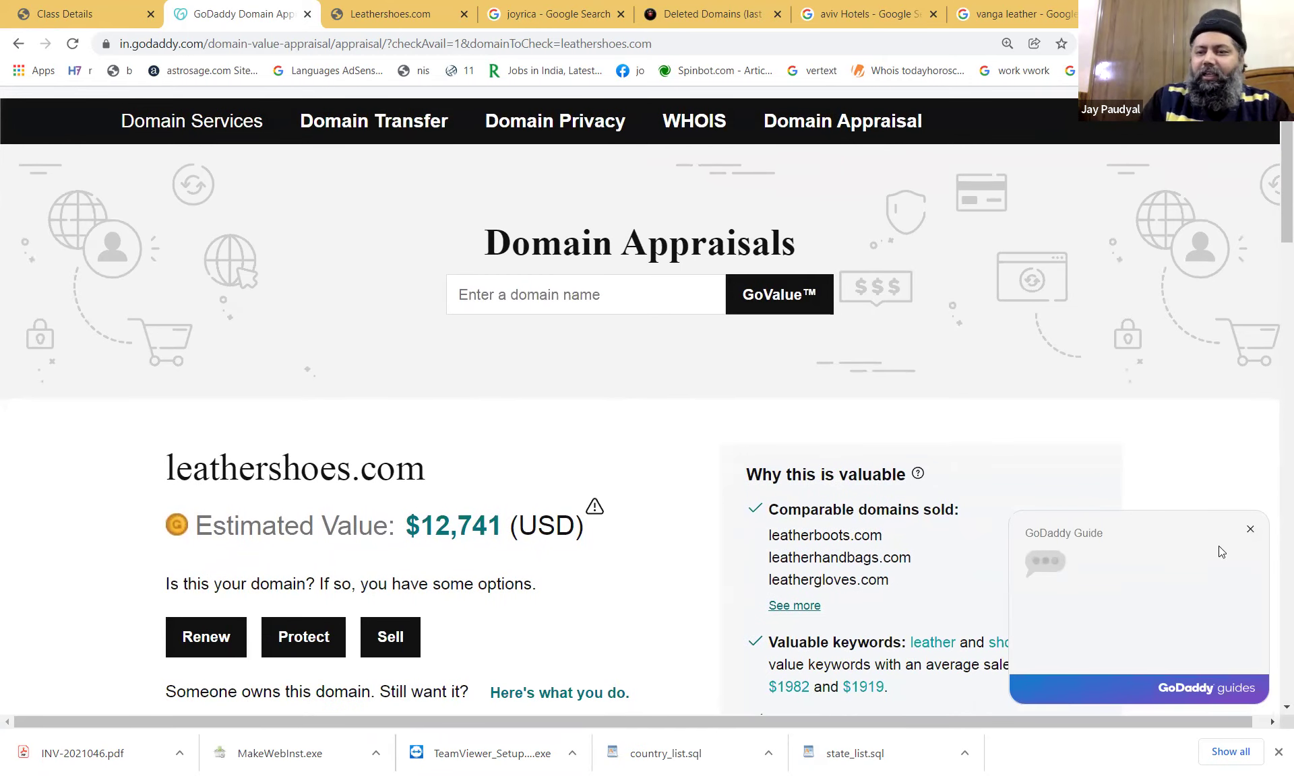
left_click(1251, 530)
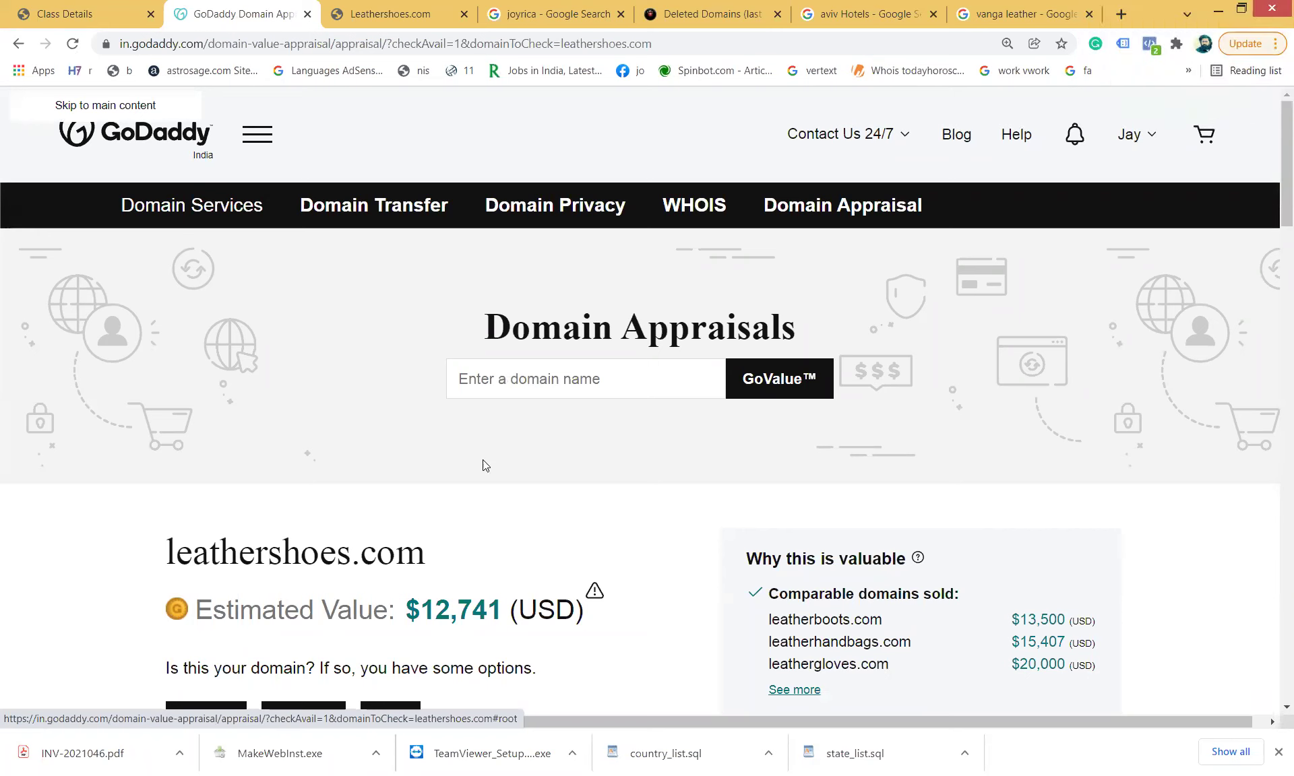
Try to get a value appraisal for google.com.
left_click(525, 378)
type("google")
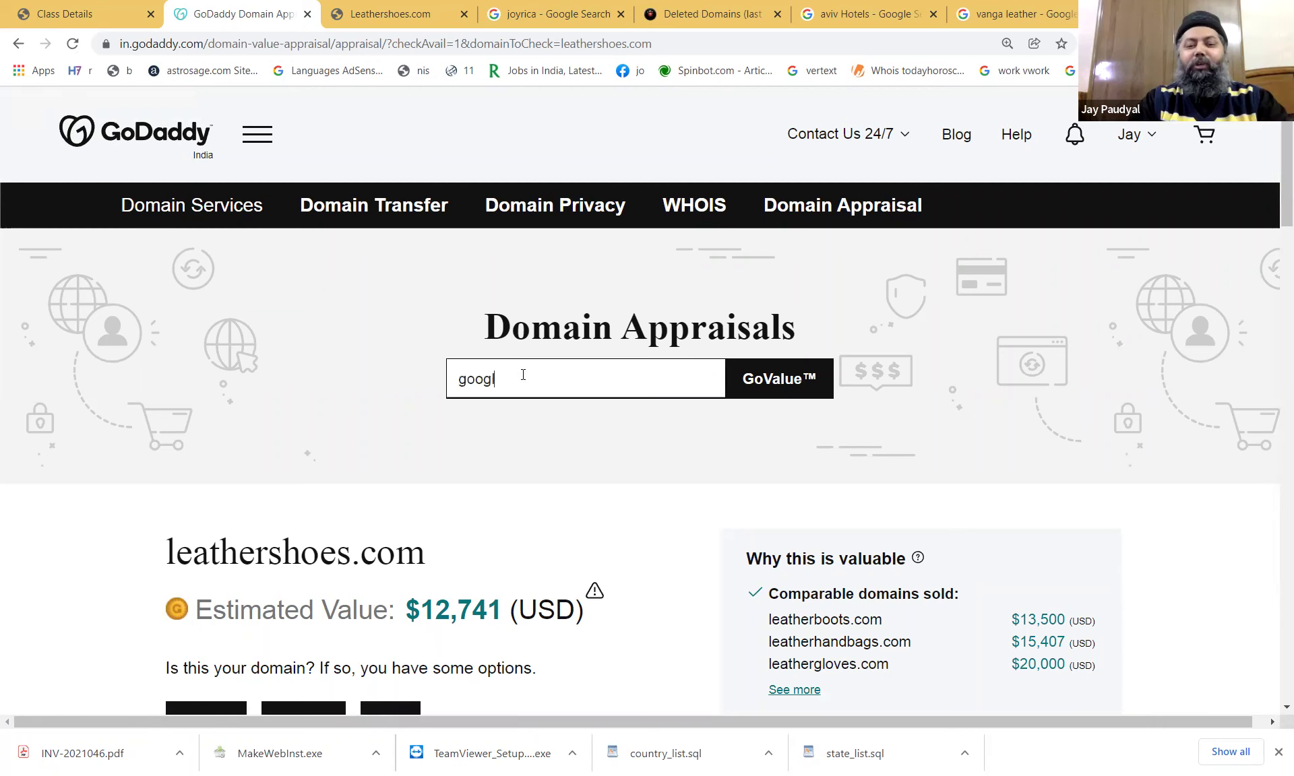
type(".com")
key("Return")
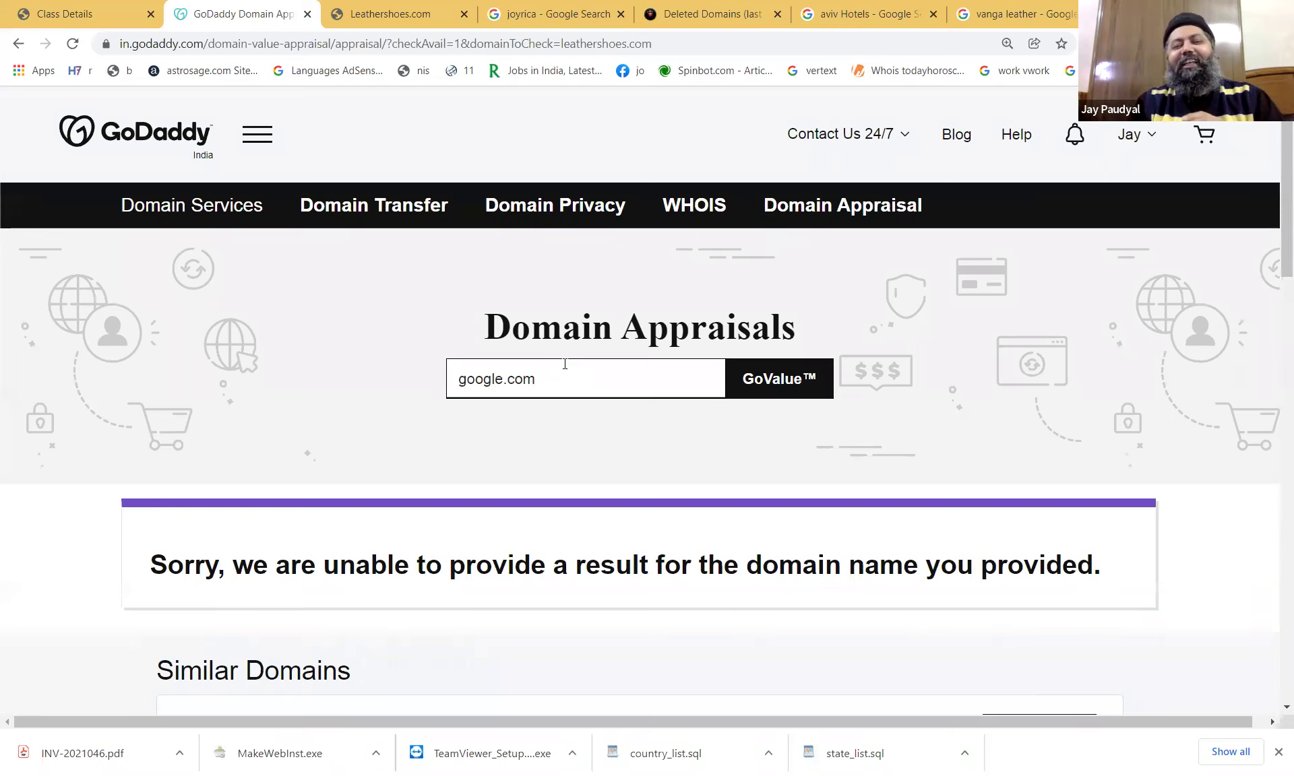
Replace the appraised name with godaddy.com and try to get its value.
key("ctrl+a")
key("ctrl+c")
key("BackSpace")
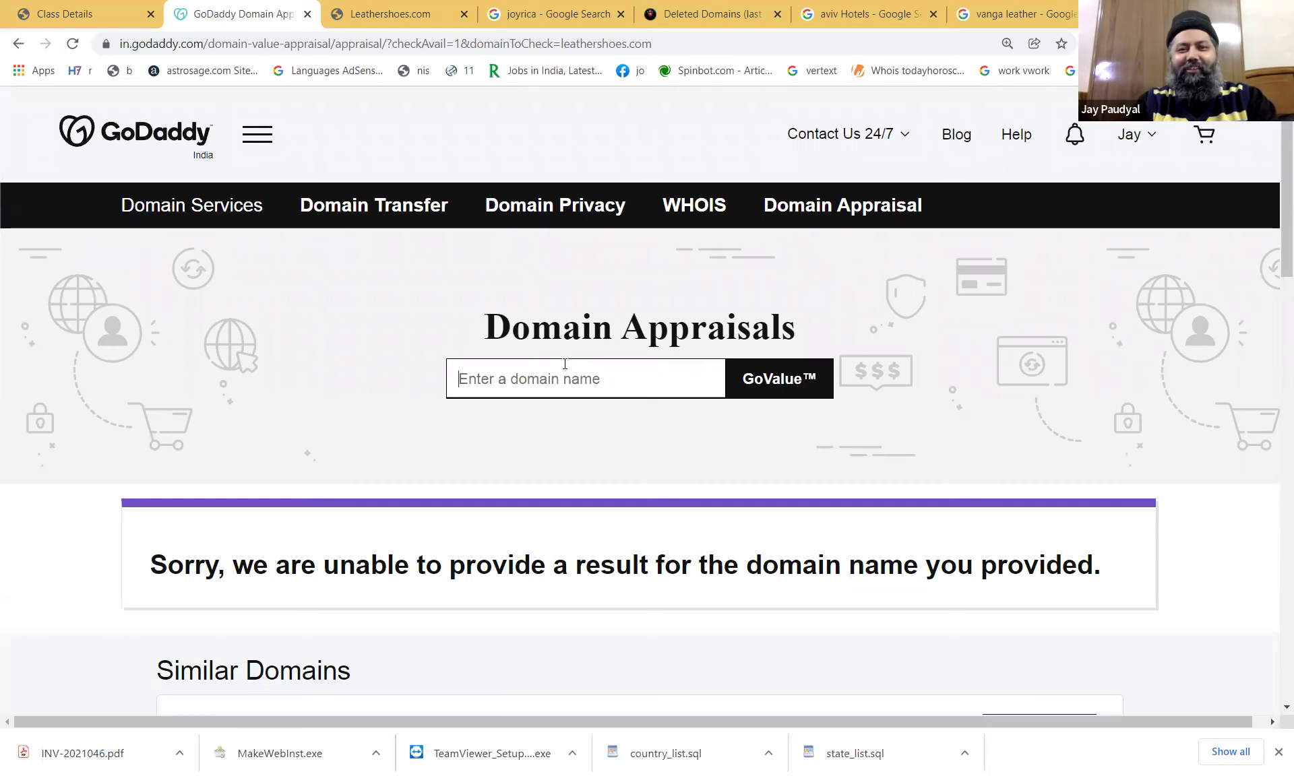
type("god")
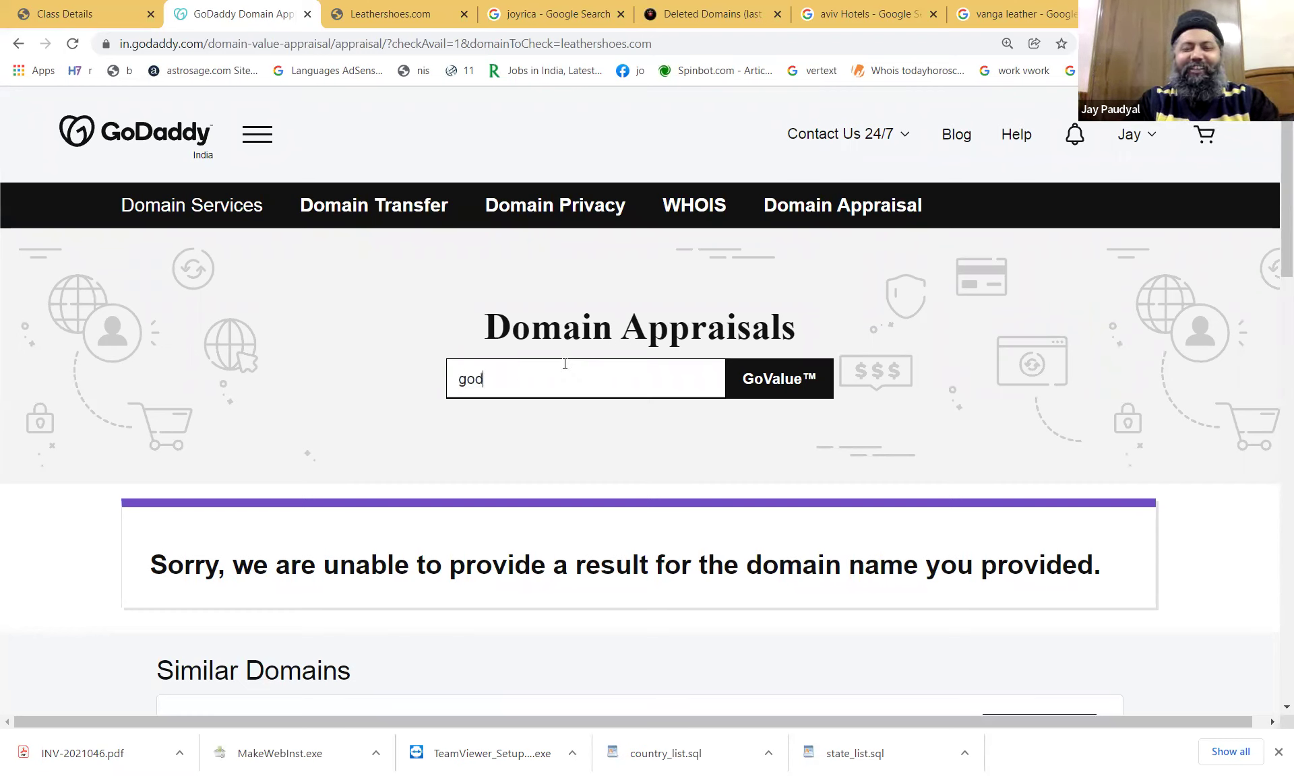
type("addy.com")
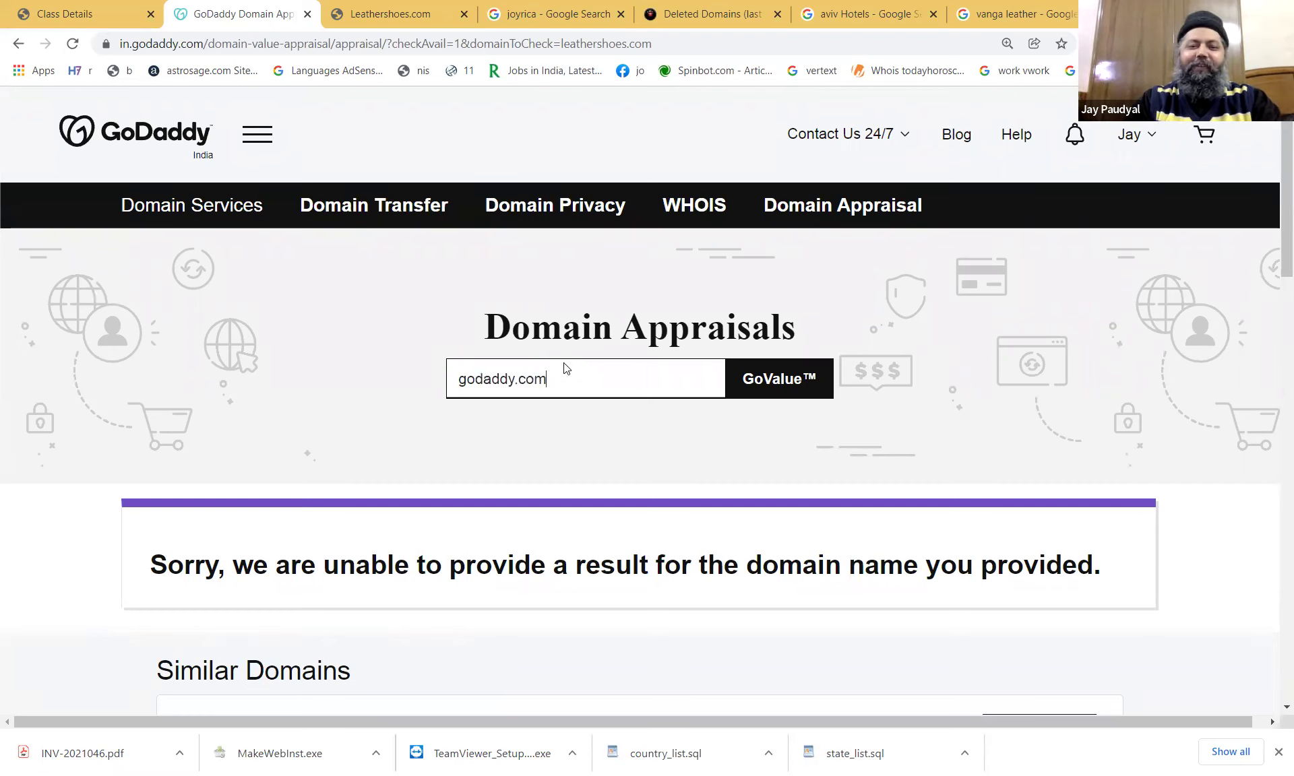
key("Return")
Run the domain appraisal for jay.com.
key("ctrl+shift+Left")
key("ctrl+shift+Left")
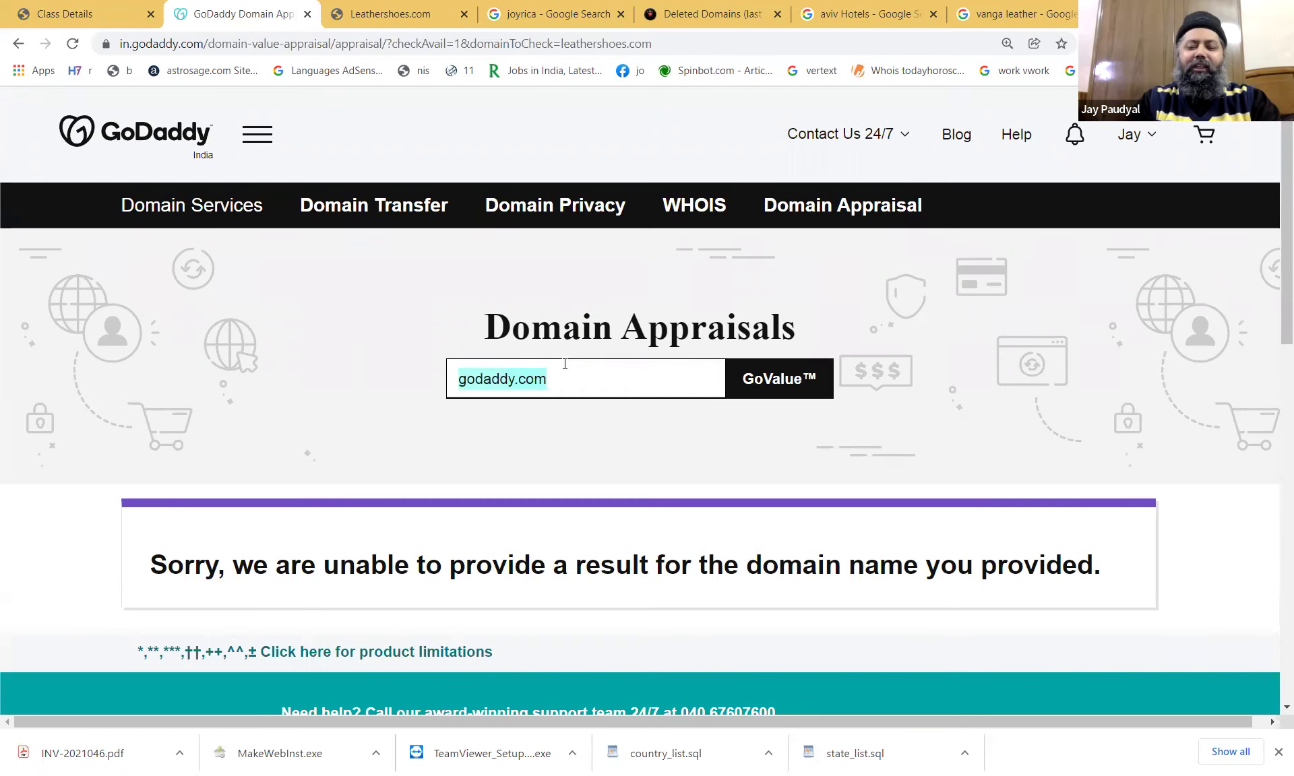
type("jay.com")
key("Return")
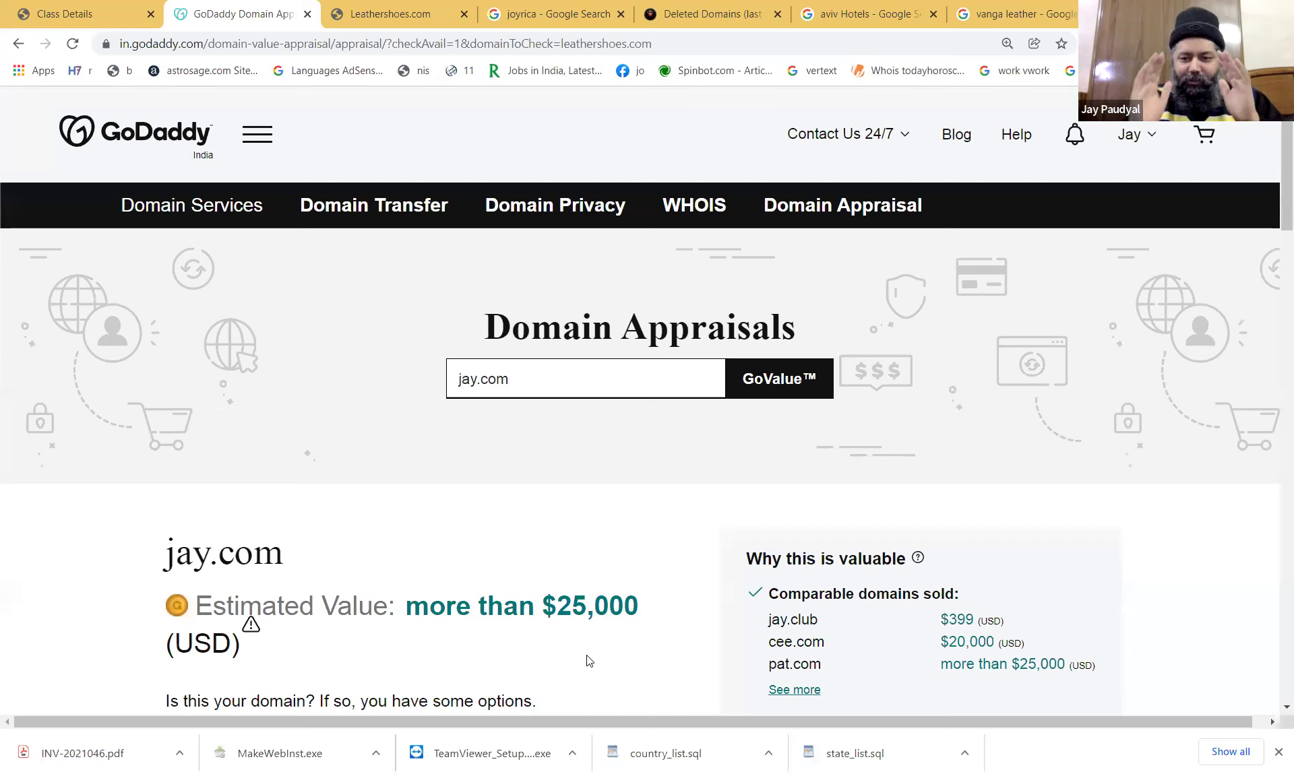
Clear the appraisal entry and run the valuation for leathershoes.com again.
triple_click(566, 376)
key("ctrl+v")
key("BackSpace")
key("ctrl+a")
key("BackSpace")
type("le")
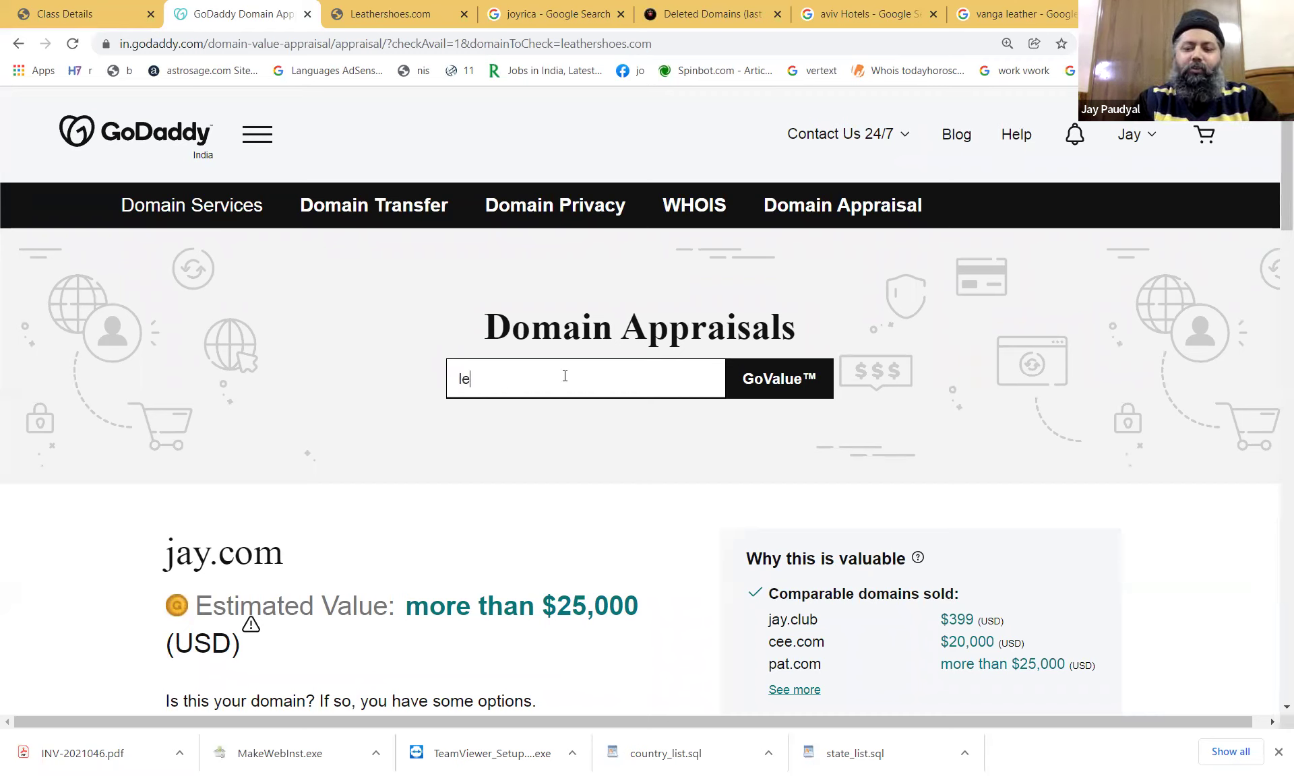
type("athershoes.com")
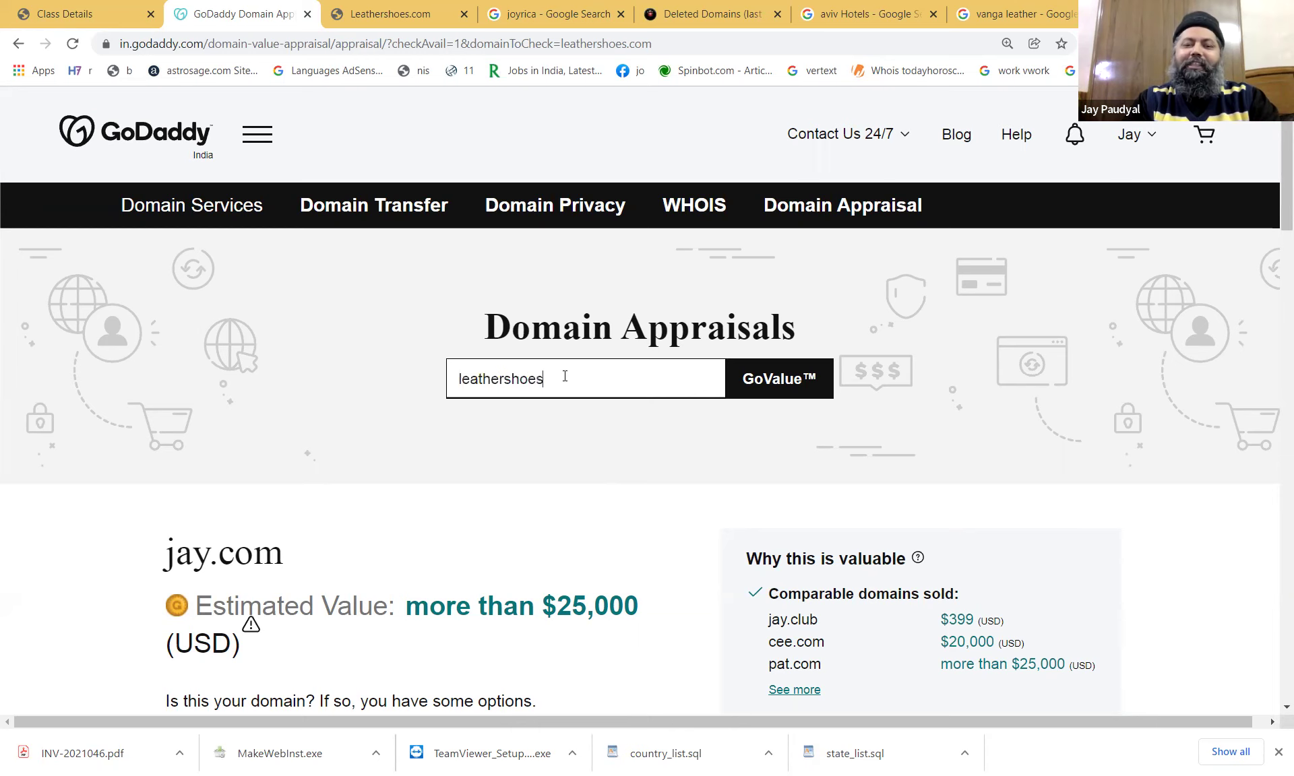
key("Return")
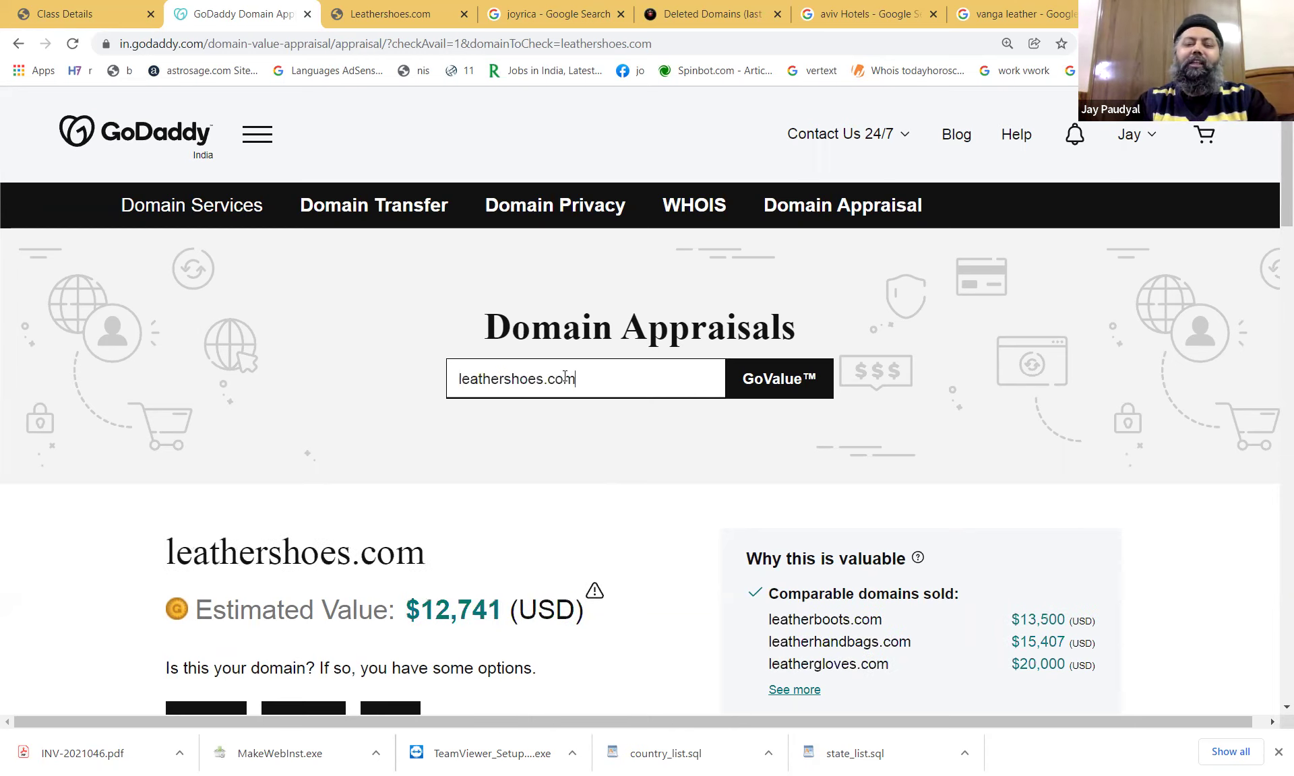
Open the full list of comparable domains sold for leathershoes.com and check their sale prices.
scroll(450, 469, "down", 4)
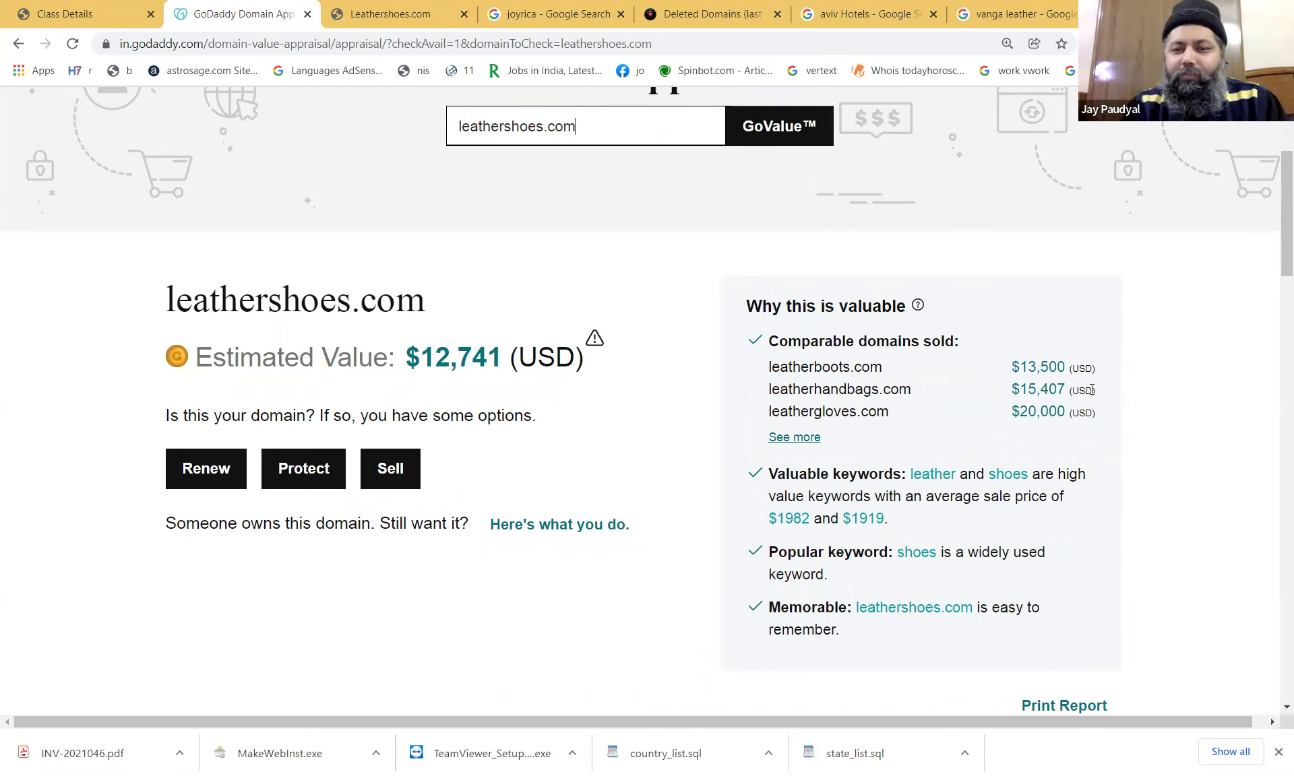
left_click(808, 442)
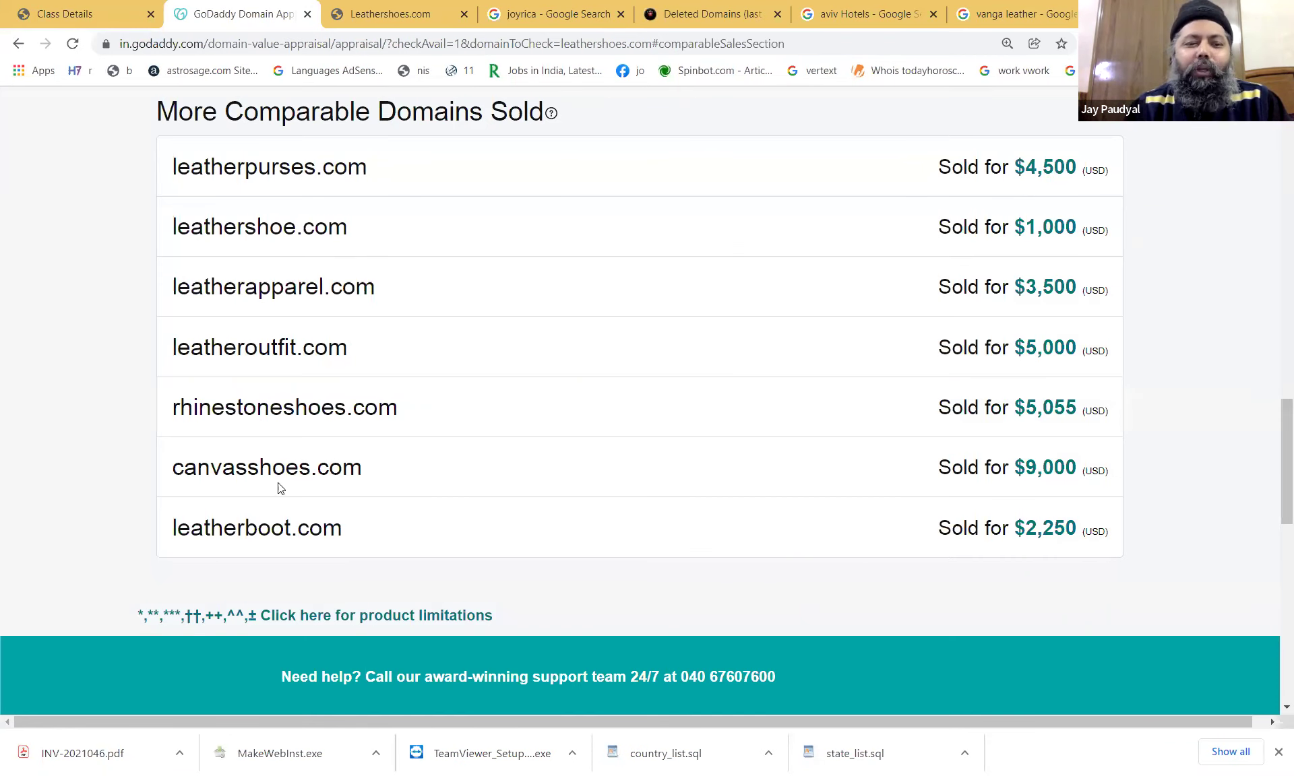
scroll(278, 486, "up", 4)
scroll(279, 490, "up", 2)
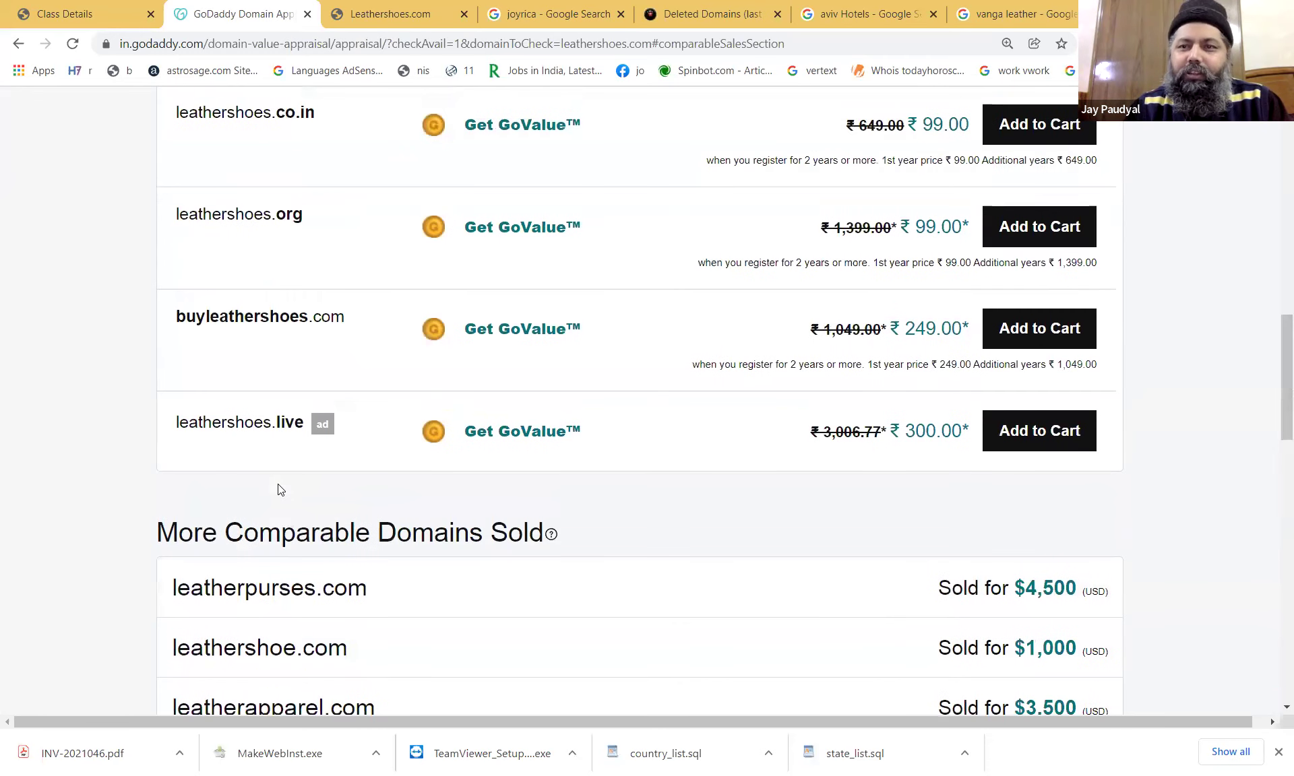
Review the similar domain suggestions, estimated value and reasons given for the worth of leathershoes.com.
scroll(277, 491, "up", 8)
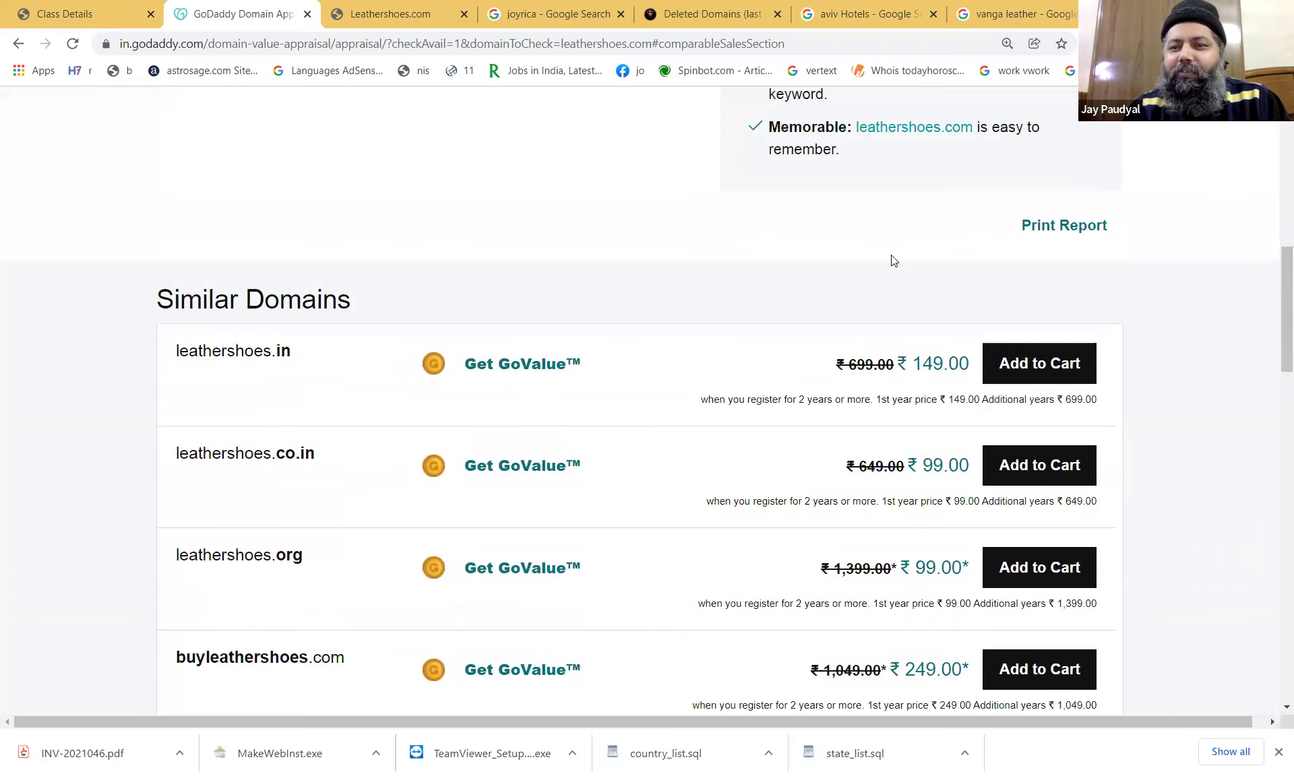
scroll(840, 232, "up", 9)
scroll(927, 232, "down", 2)
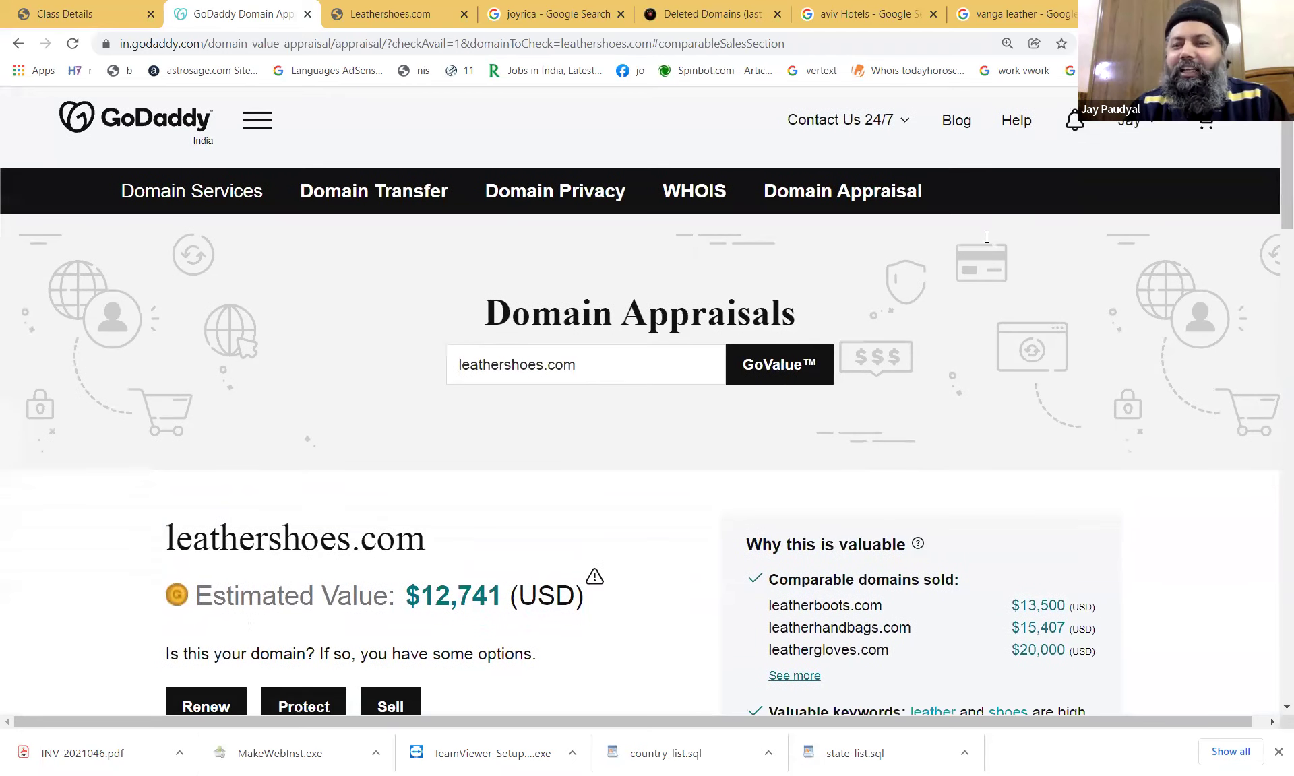
scroll(1099, 253, "down", 6)
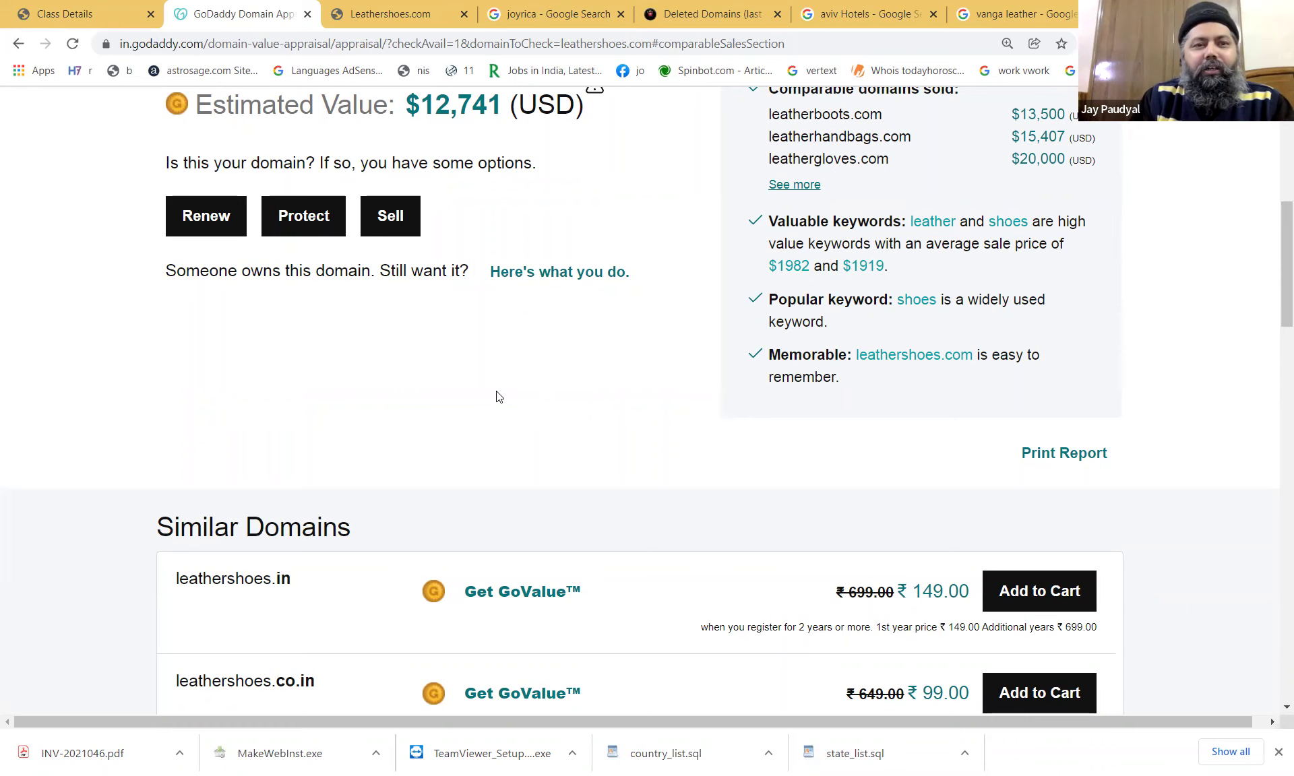
scroll(456, 195, "up", 1)
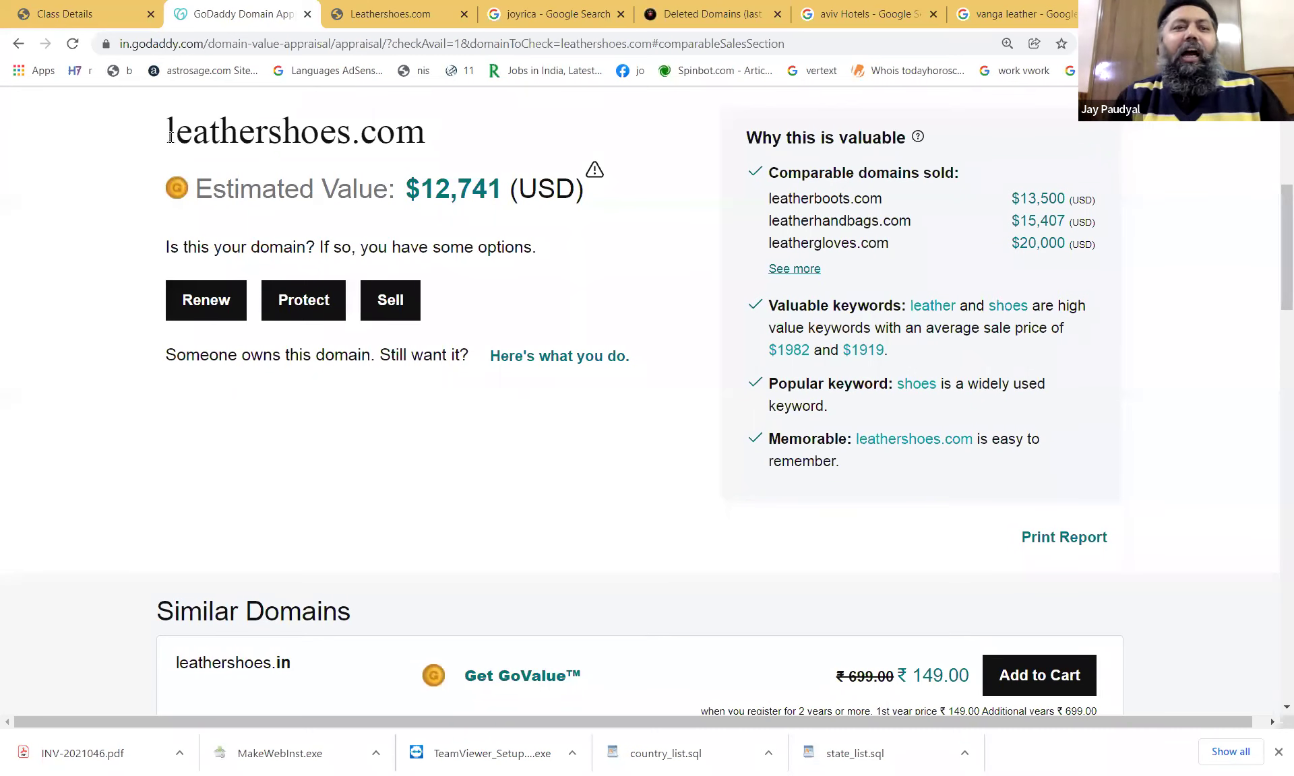
double_click(272, 132)
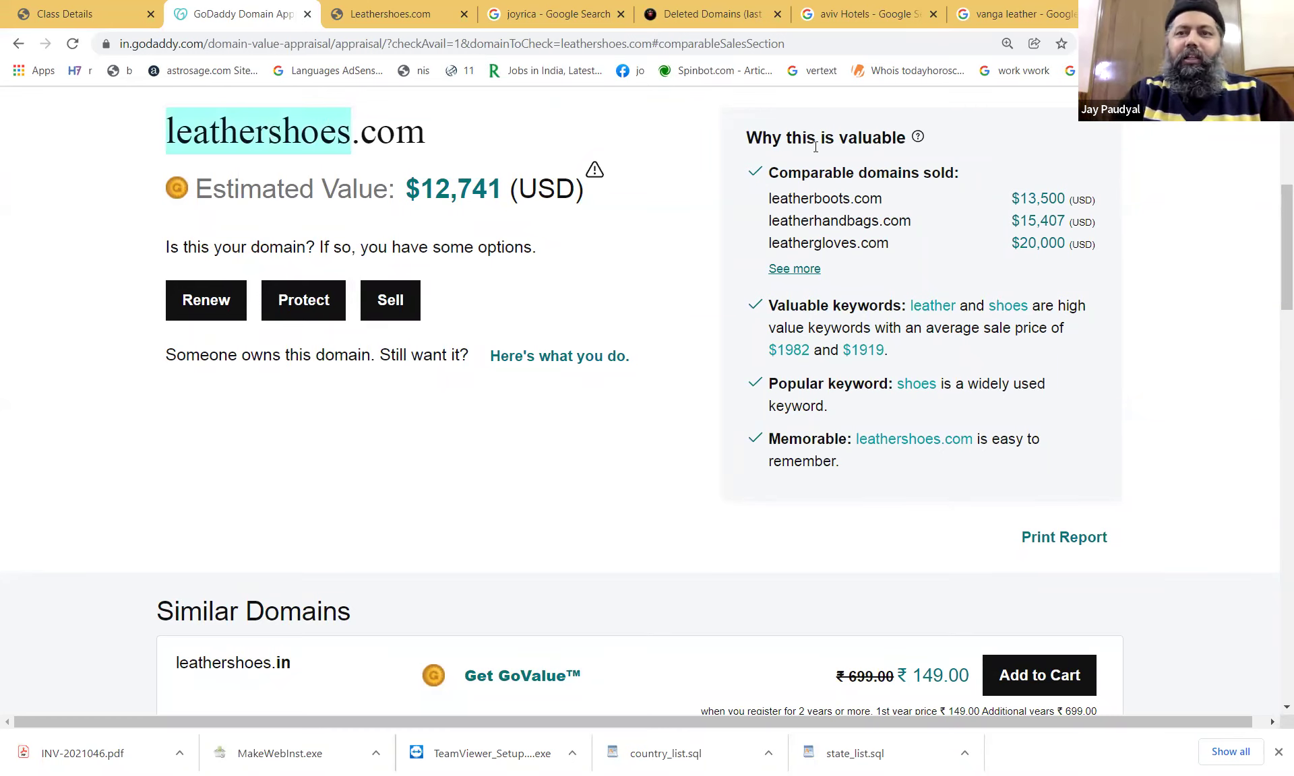
Open namebio.com in place of the Google results for vanga leather.
left_click(1024, 14)
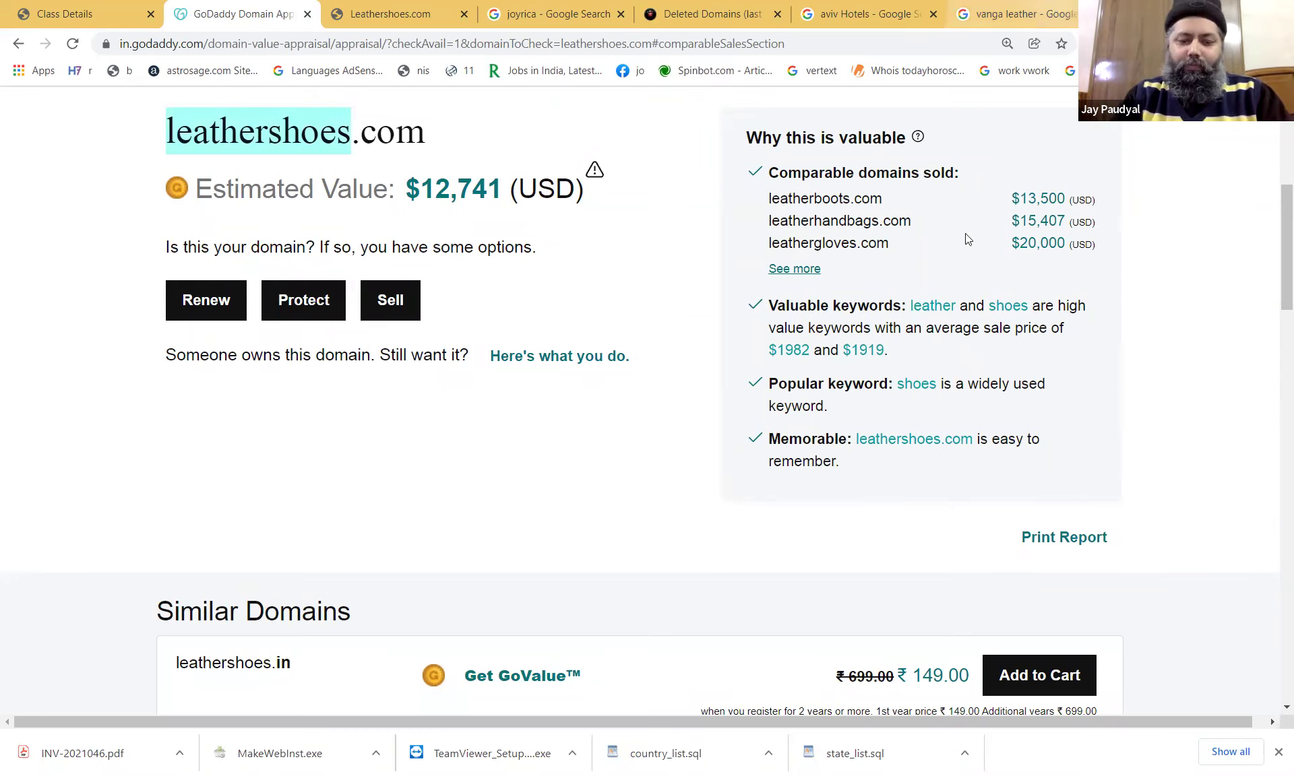
type("namebio")
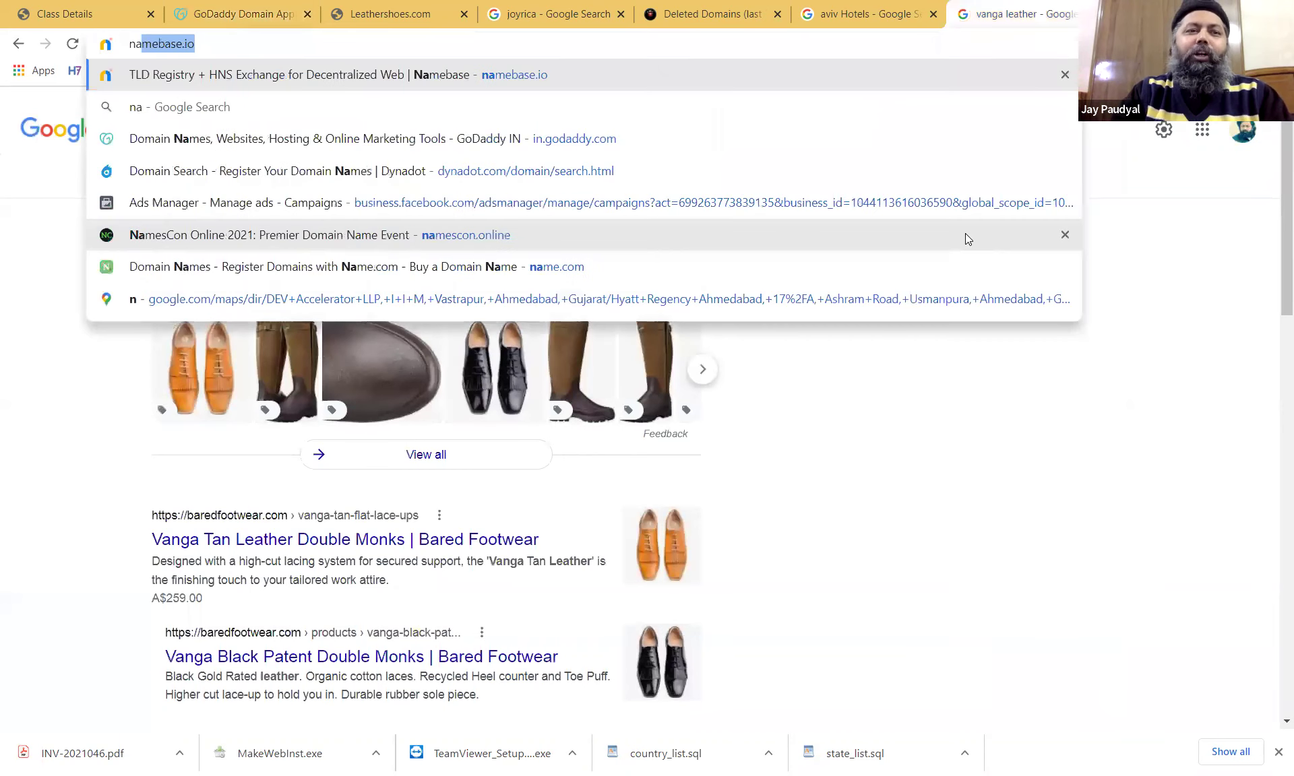
type(".com")
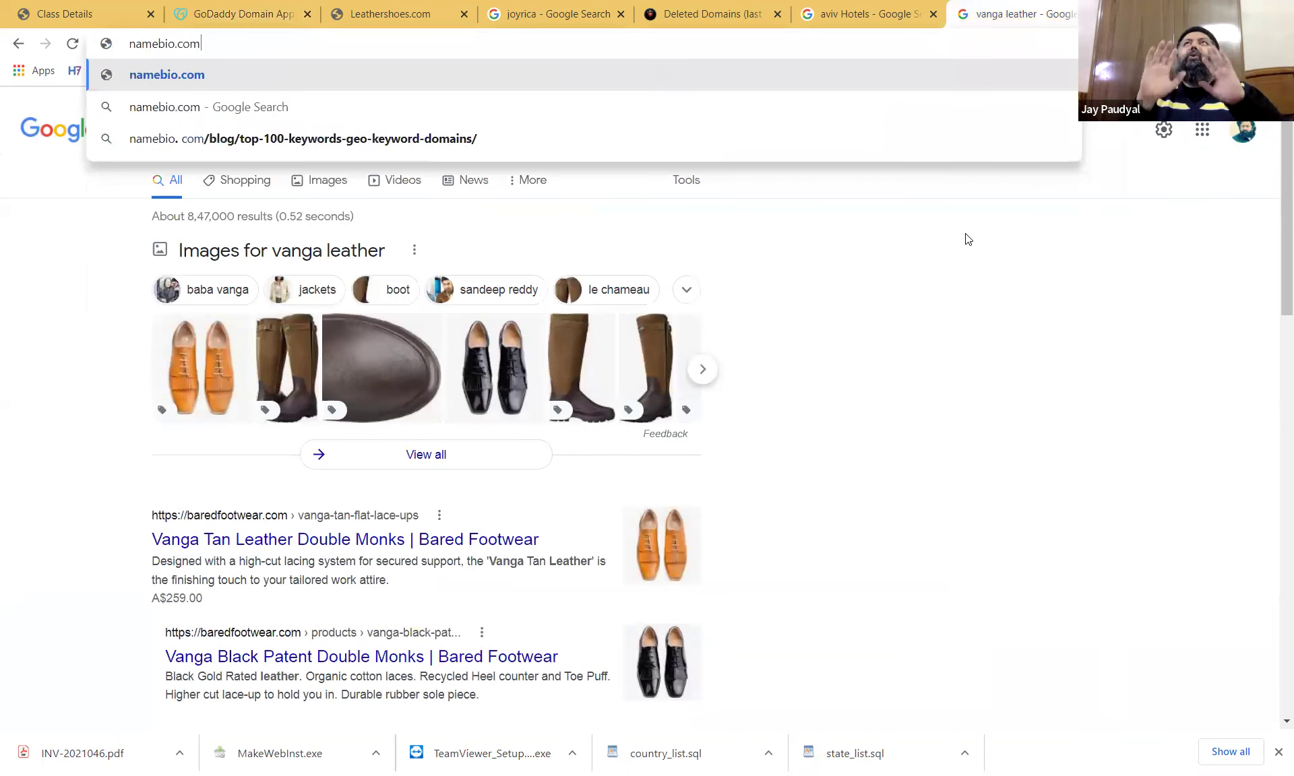
key("Return")
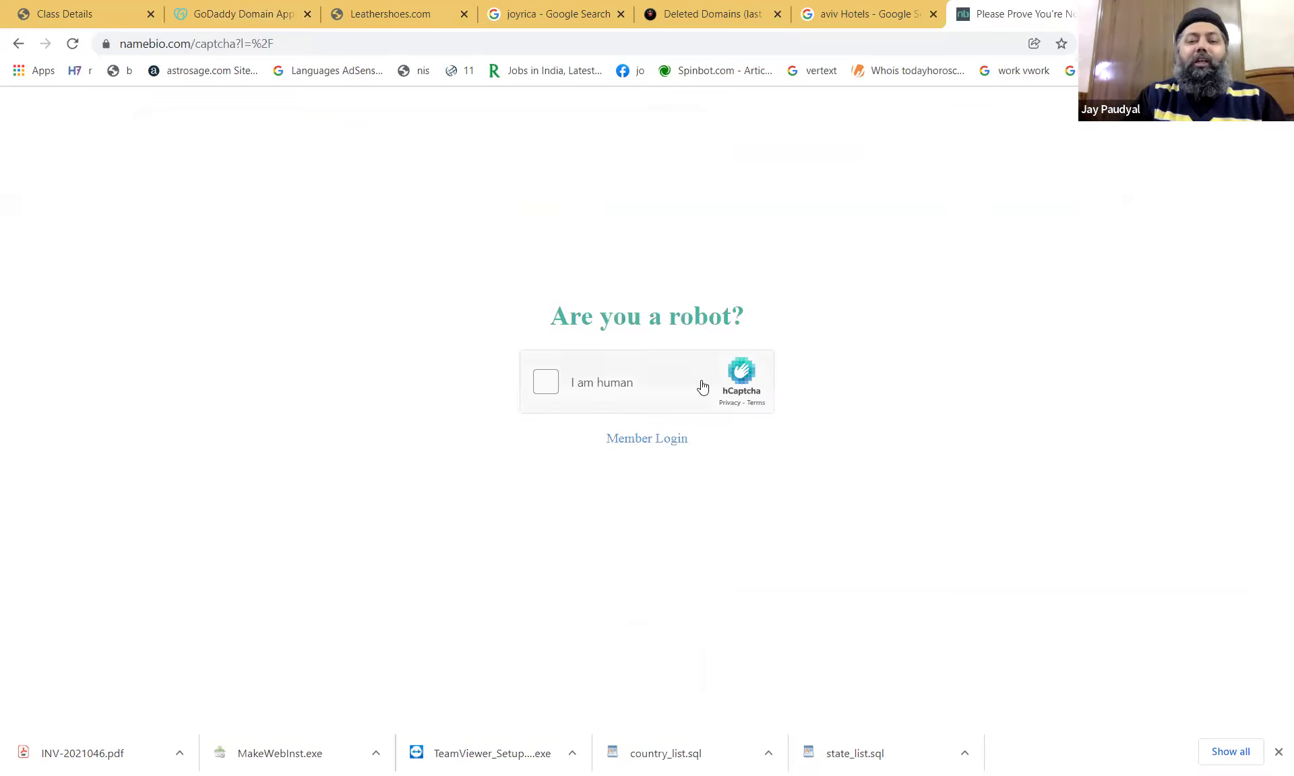
Complete the human verification by selecting every image that contains a truck and submitting the selection.
left_click(545, 382)
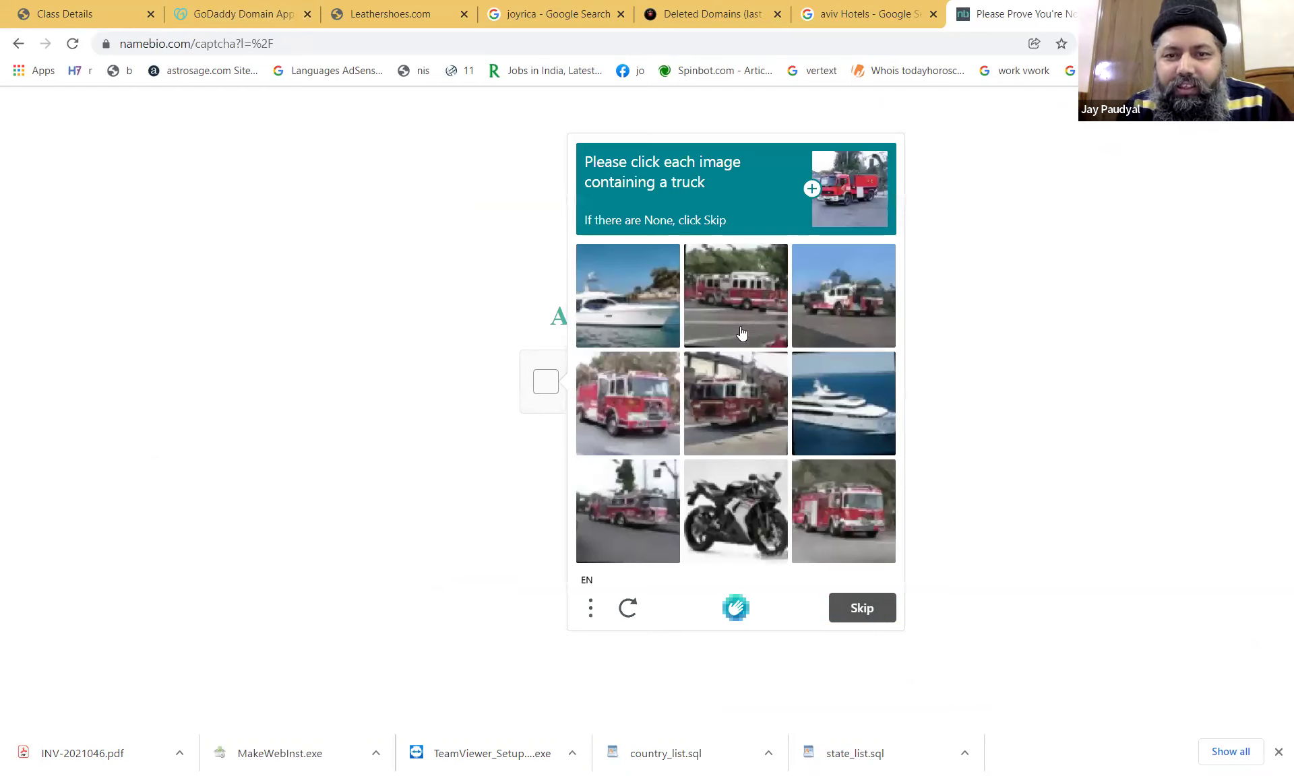
left_click(650, 407)
left_click(722, 410)
left_click(834, 523)
left_click(645, 521)
left_click(840, 330)
left_click(756, 307)
left_click(861, 609)
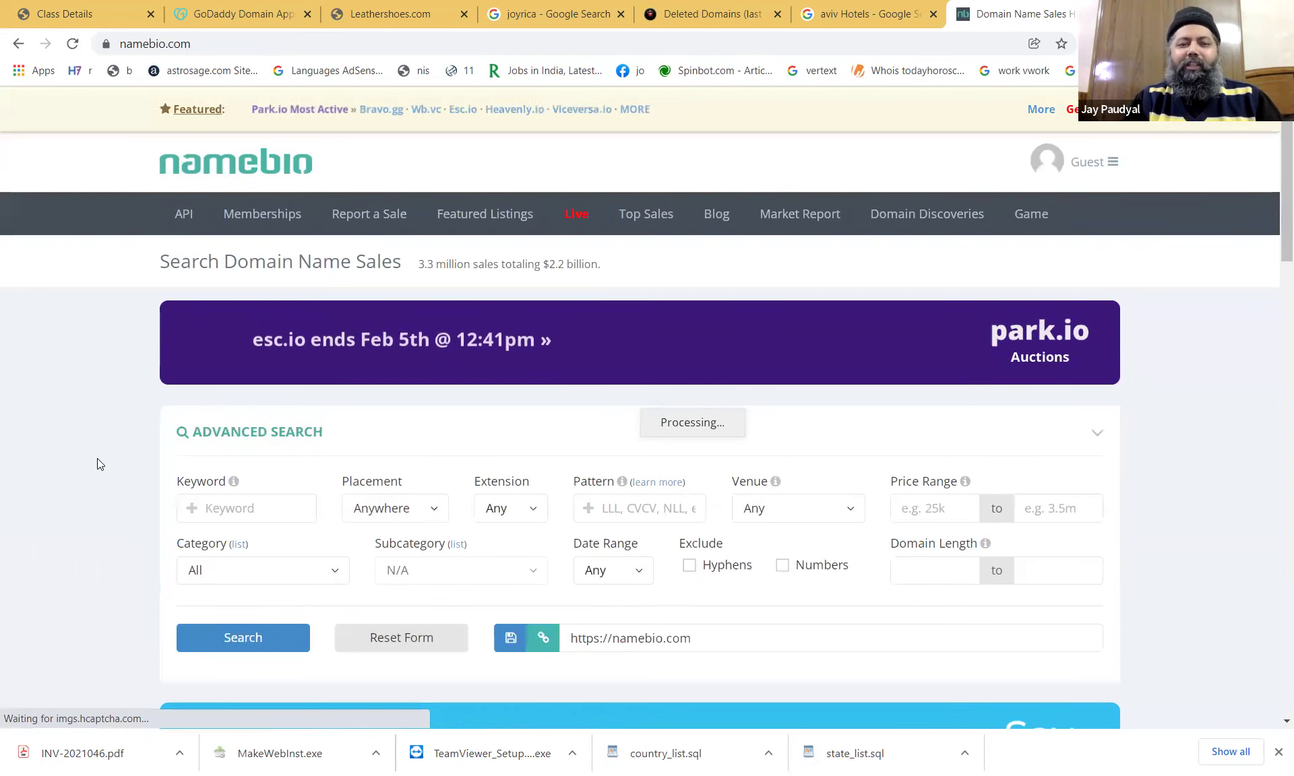
Look through the most recent domain sales with their prices, dates and venues.
scroll(97, 458, "down", 7)
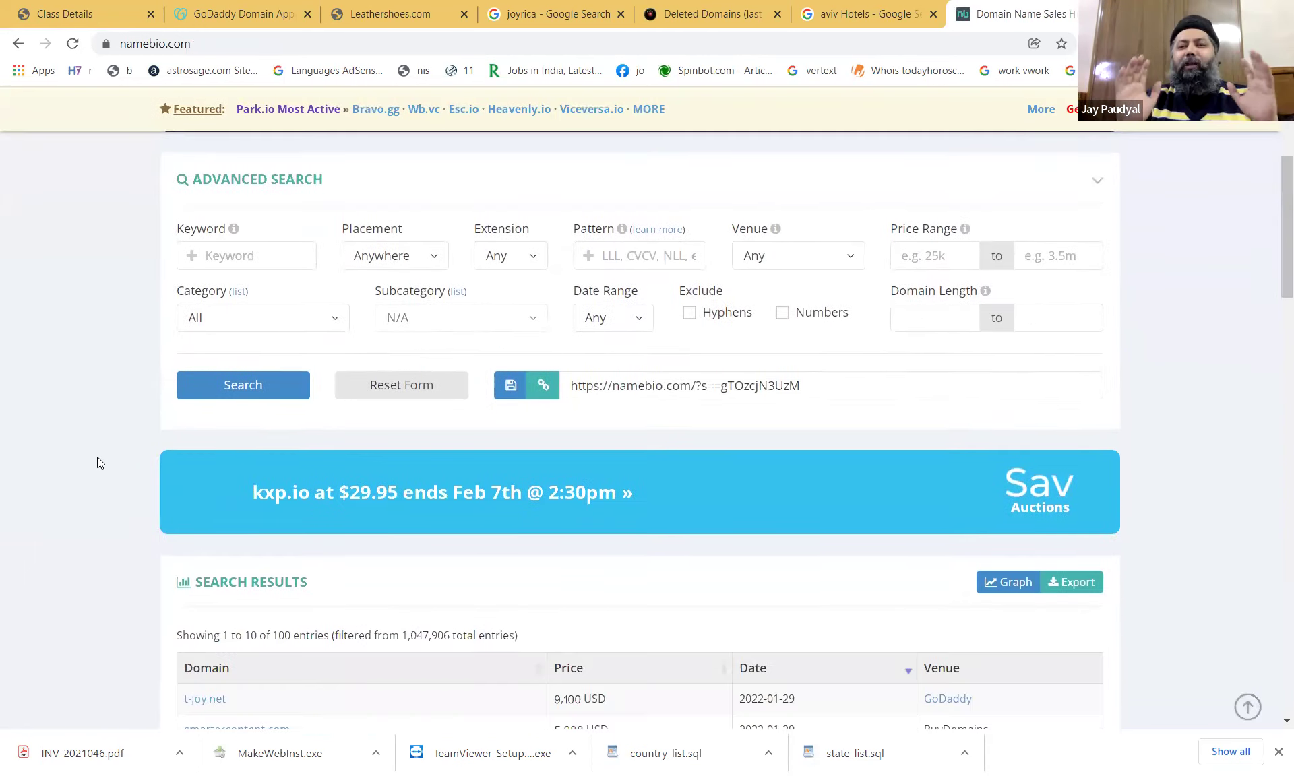
scroll(98, 458, "down", 2)
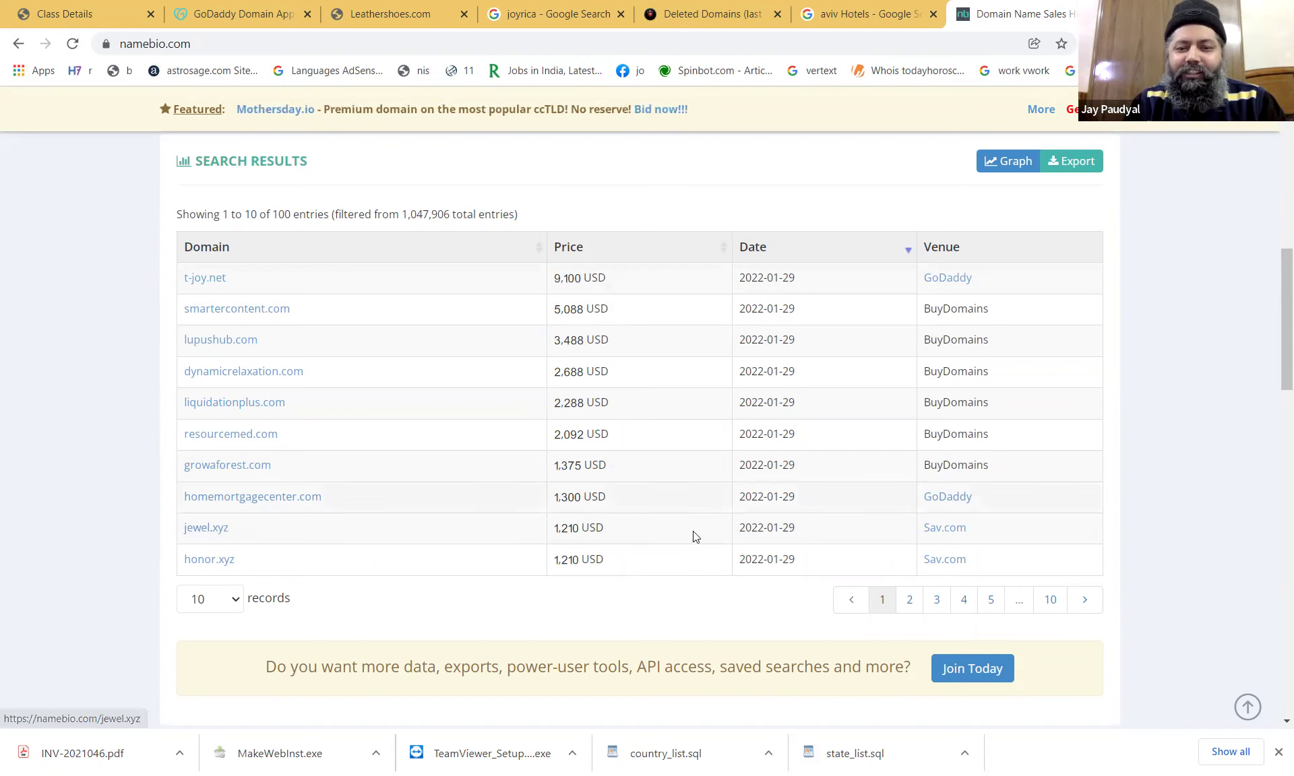
scroll(591, 535, "up", 10)
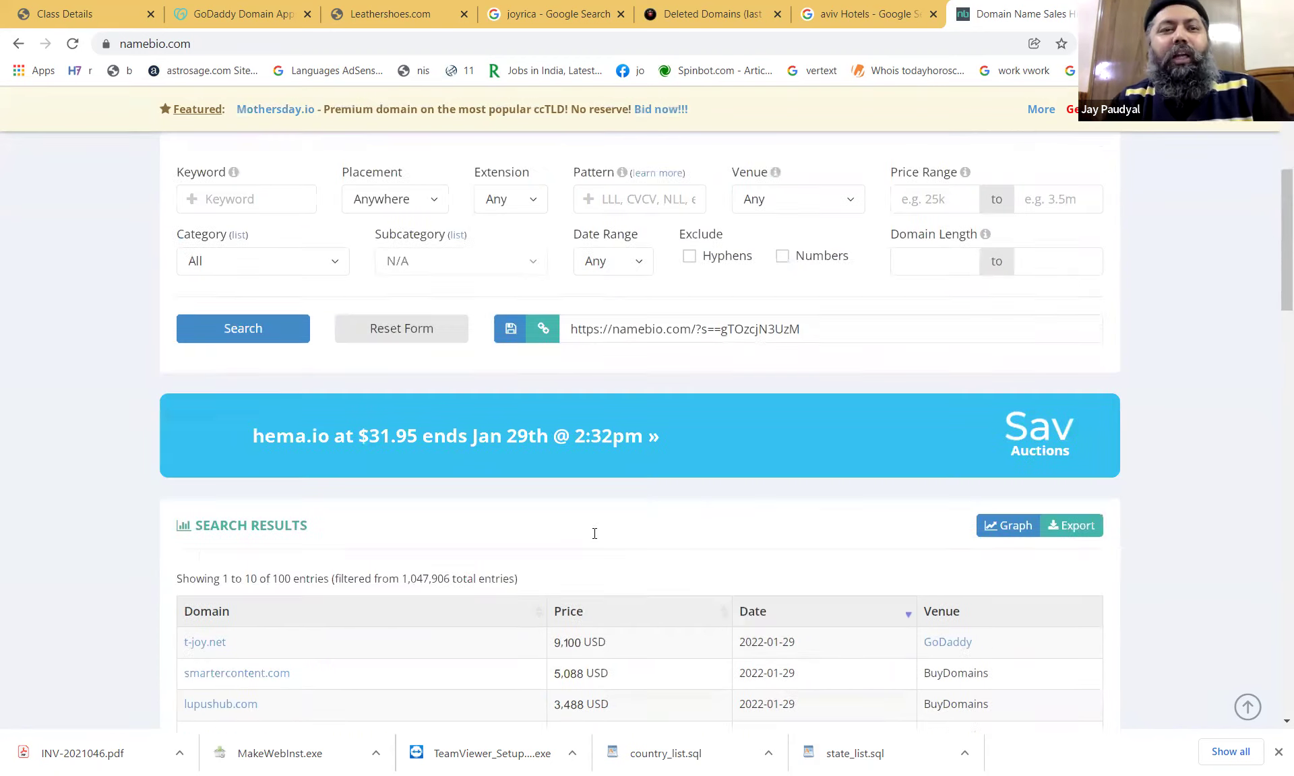
Search the domain sales for the keyword ledger and review the listed names and prices.
left_click(297, 515)
type("ledger")
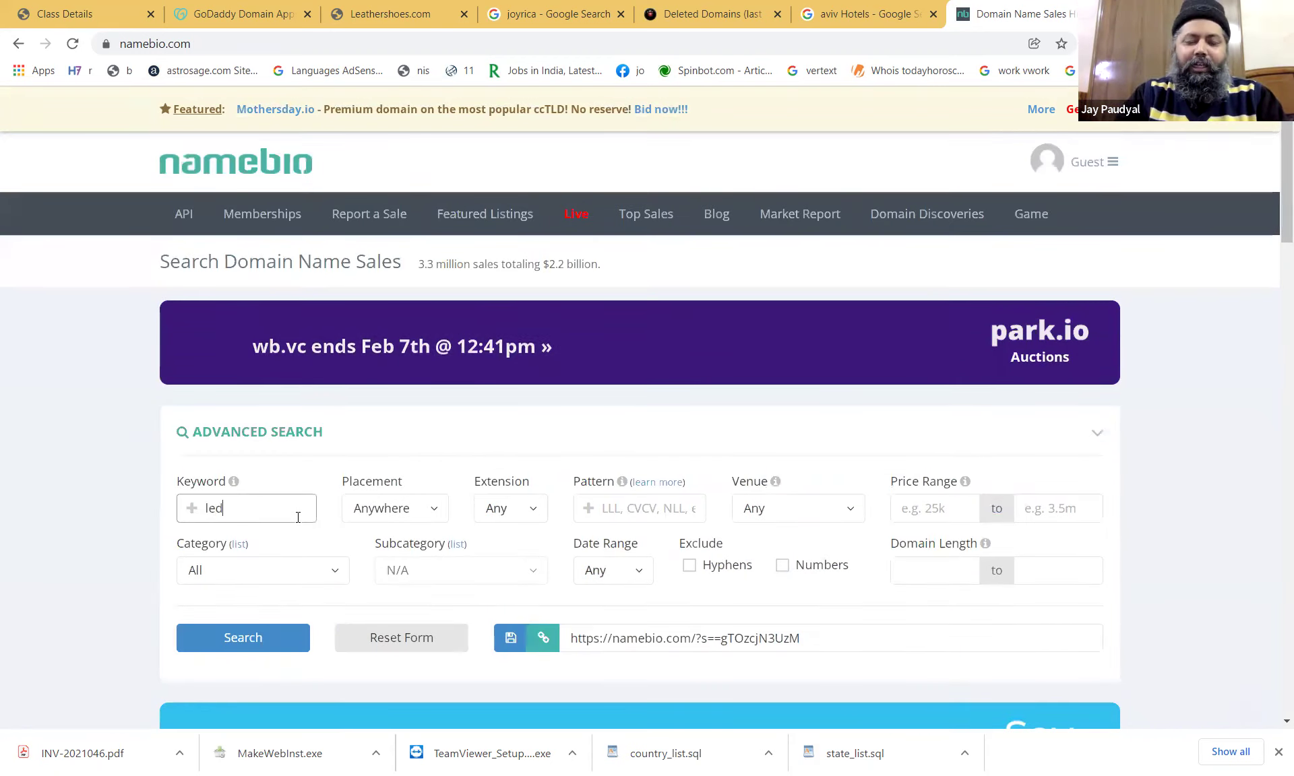
key("Return")
scroll(296, 519, "down", 8)
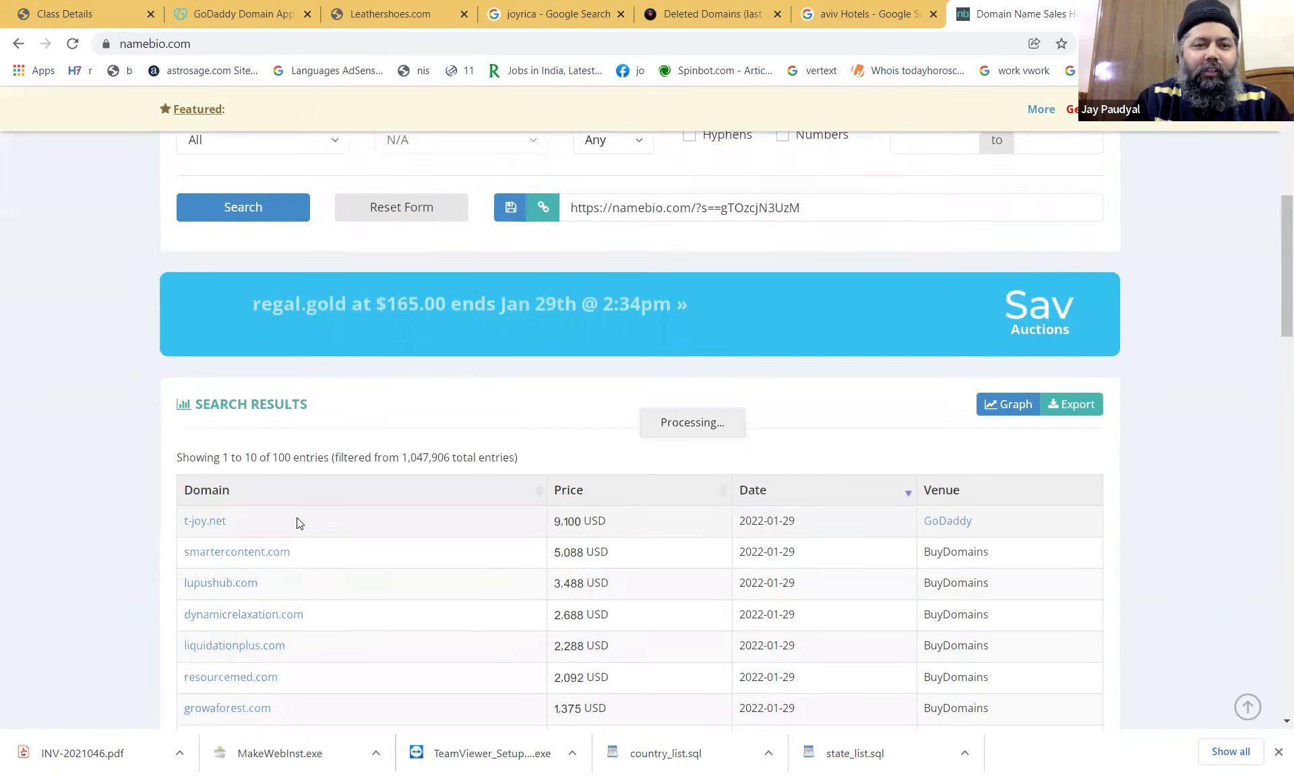
scroll(248, 527, "down", 1)
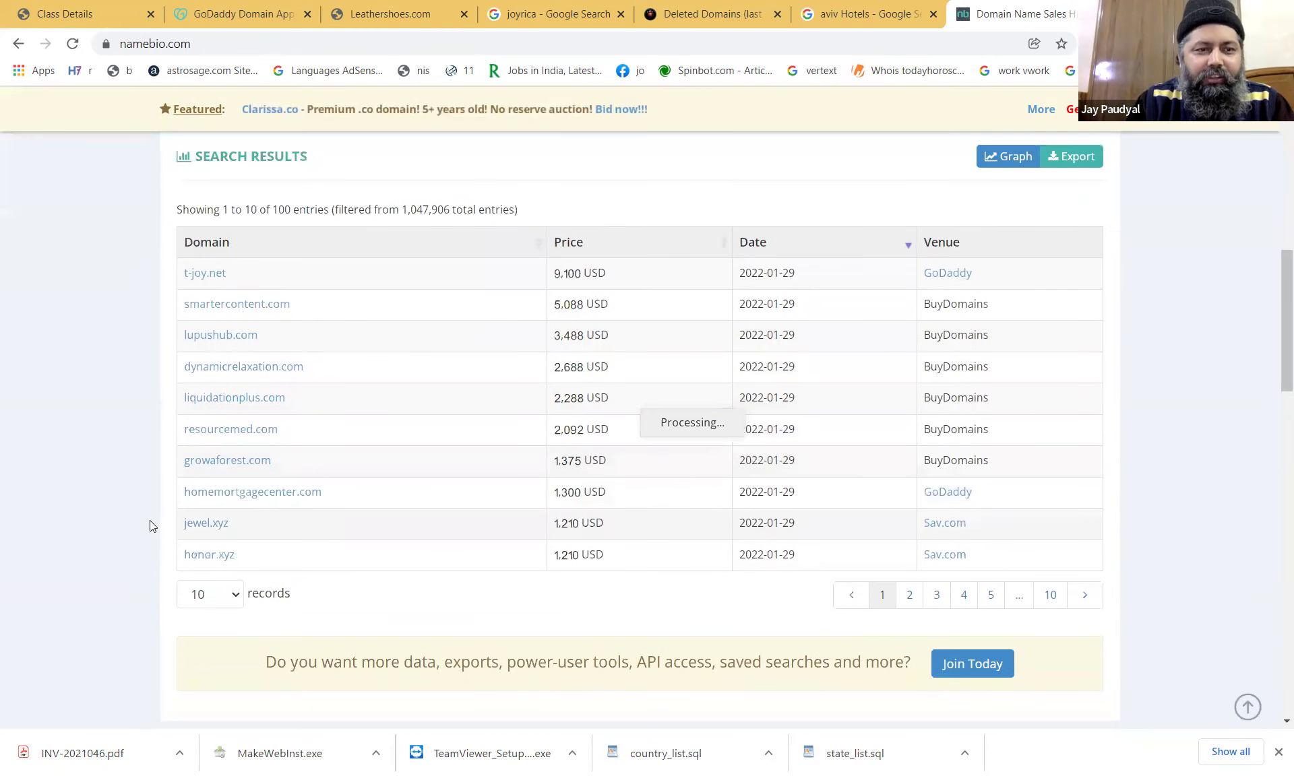
scroll(150, 521, "up", 6)
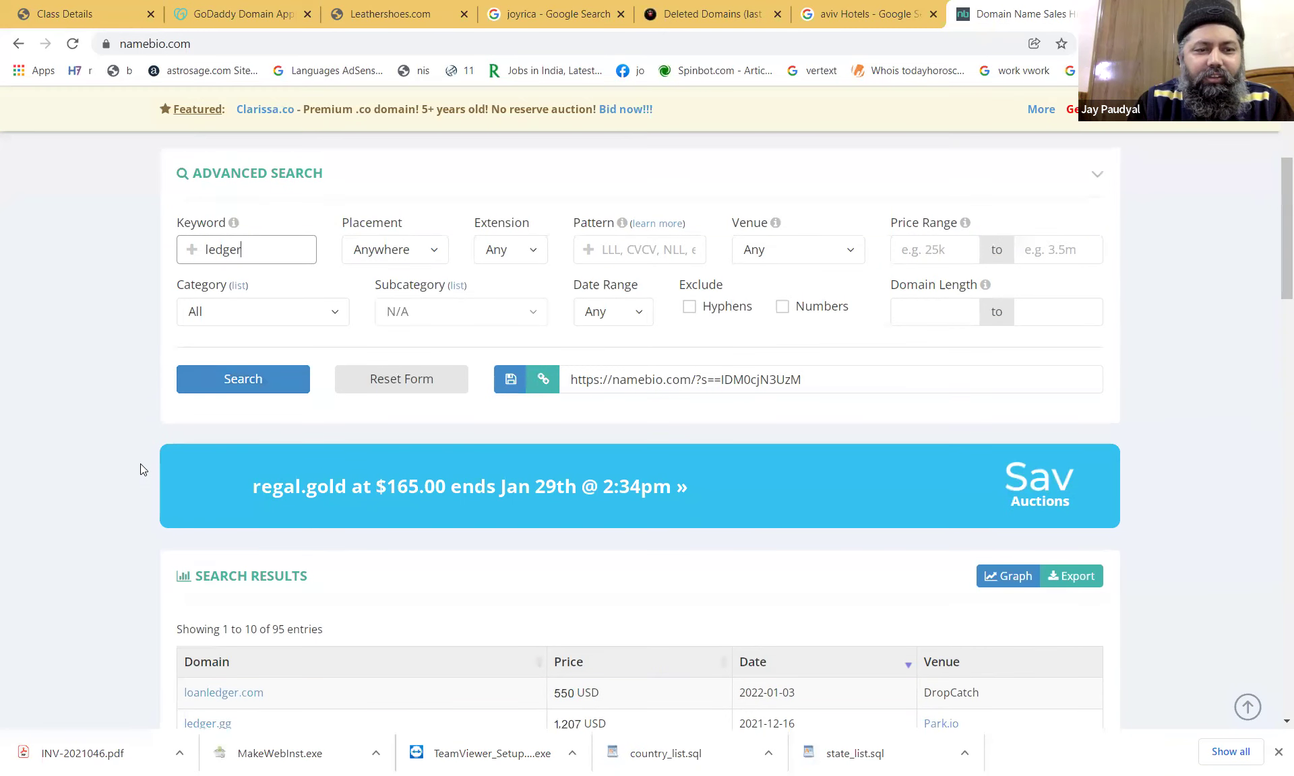
scroll(154, 493, "down", 5)
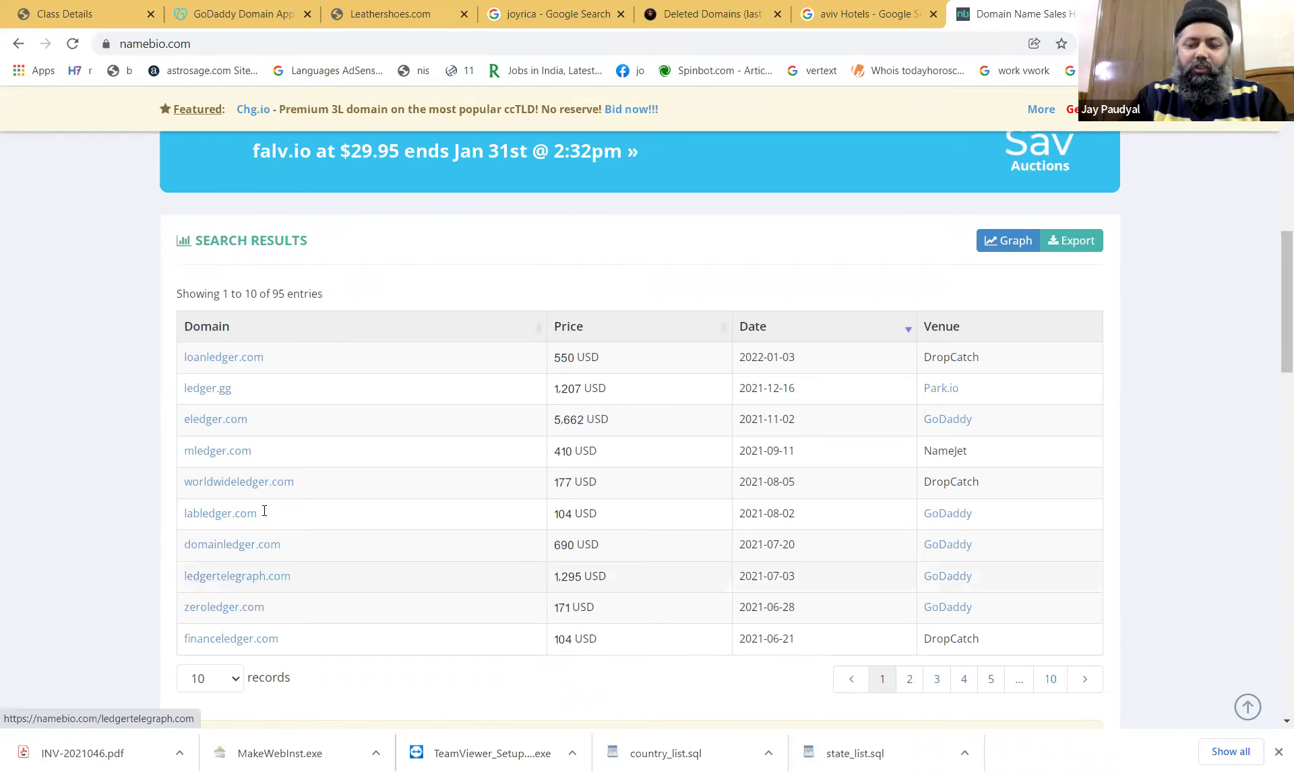
Search the domain sales for ledger.com and check the results.
scroll(263, 510, "up", 7)
scroll(263, 510, "down", 1)
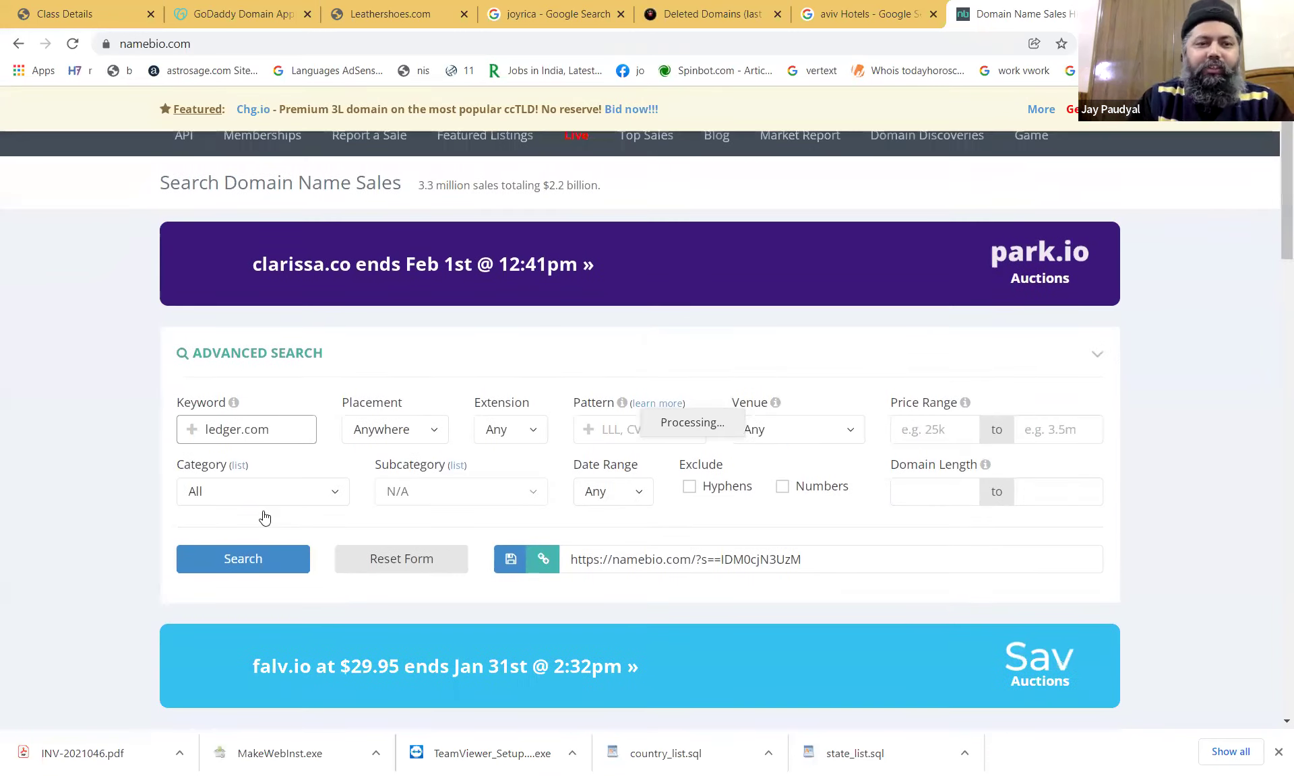
scroll(263, 515, "down", 8)
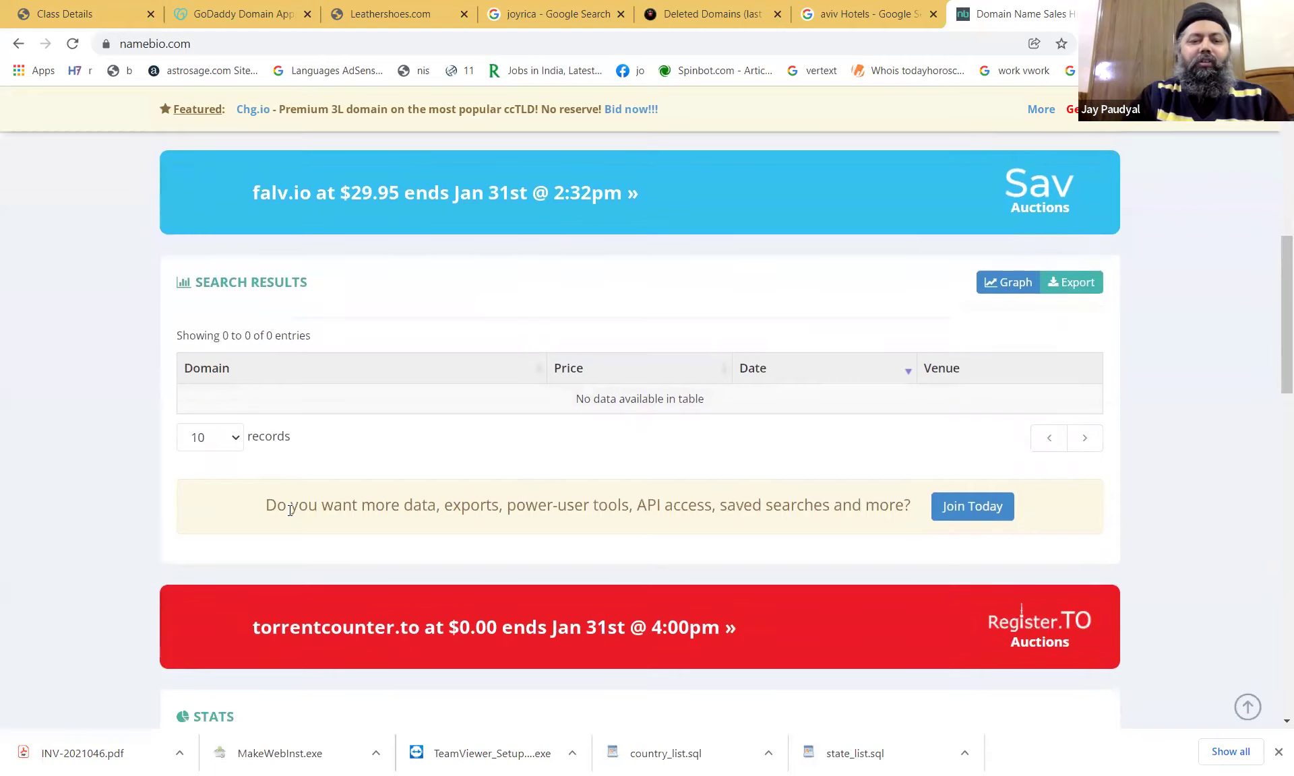
Search the domain sales for ledger.io and check its sale price.
scroll(290, 511, "up", 10)
scroll(288, 517, "down", 2)
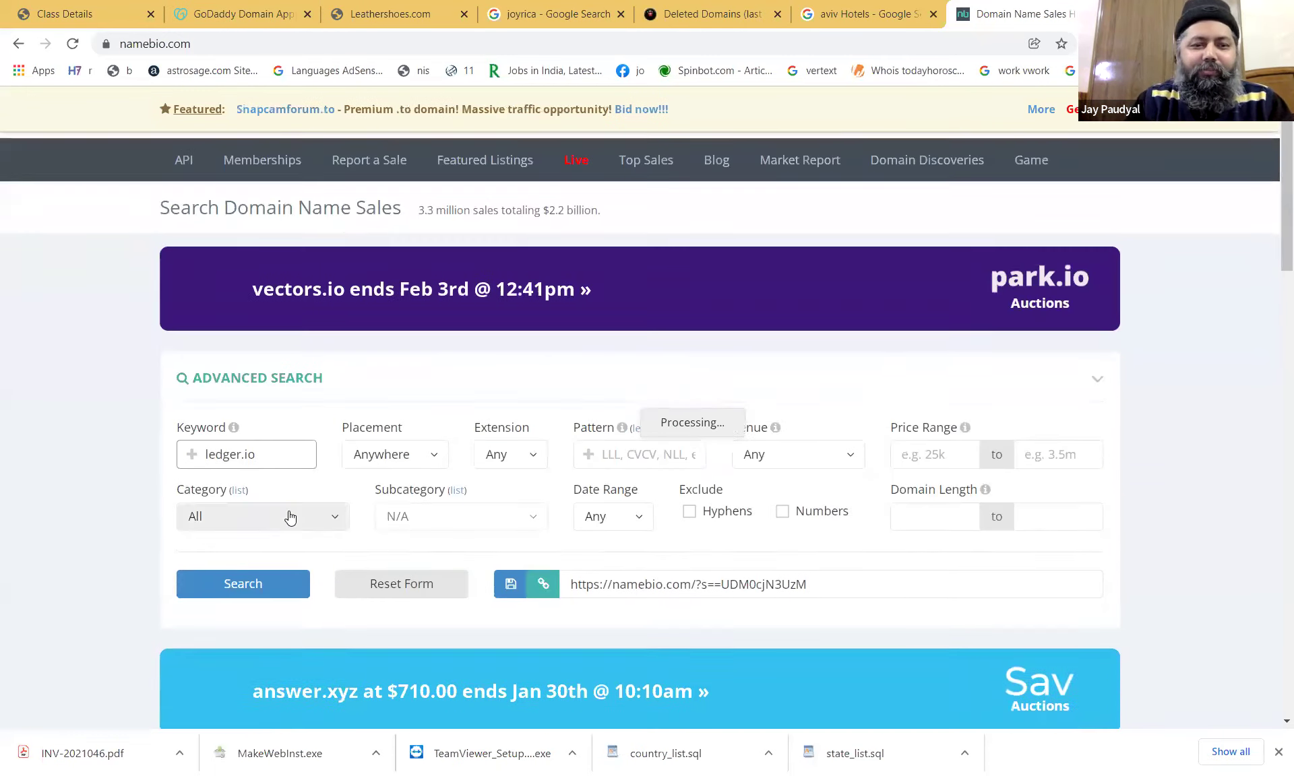
scroll(203, 288, "down", 8)
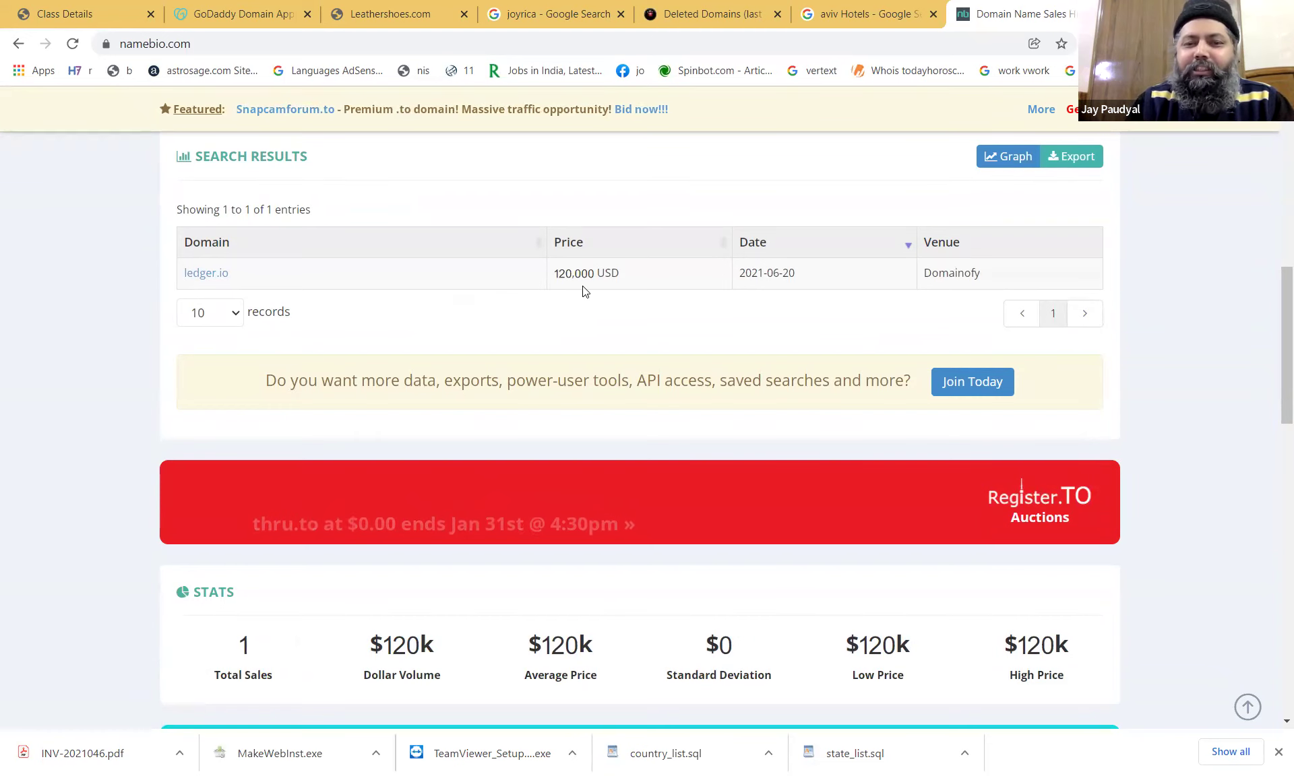
scroll(588, 295, "up", 1)
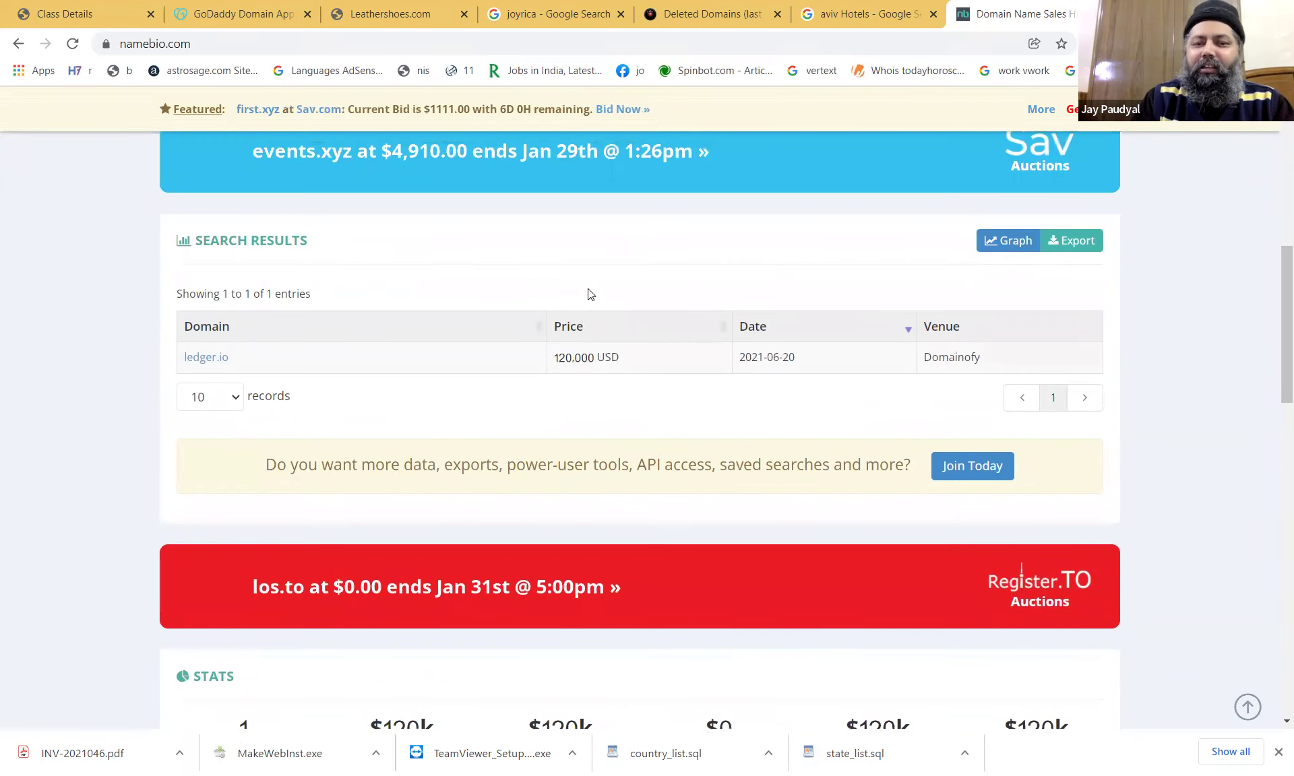
Replace the keyword with leathershoes and search the past domain sales for it.
scroll(587, 295, "up", 5)
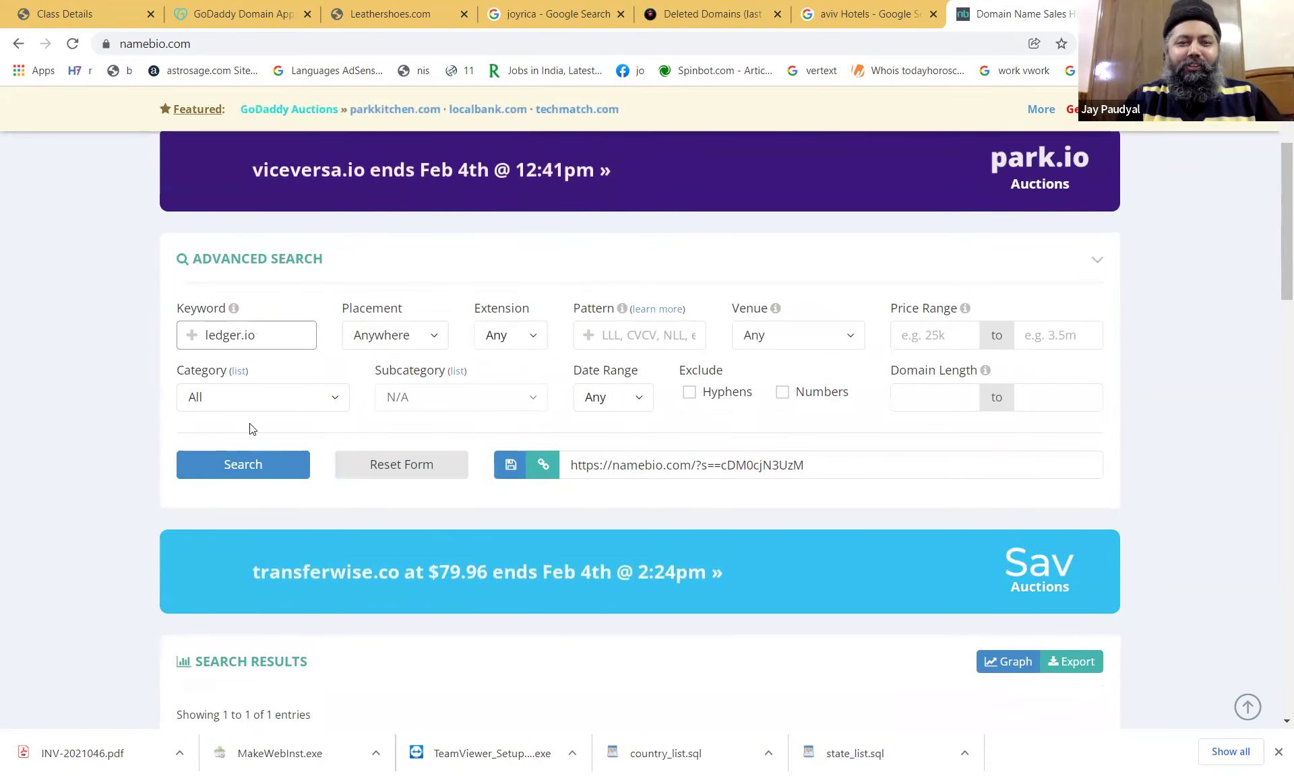
key("ctrl+a")
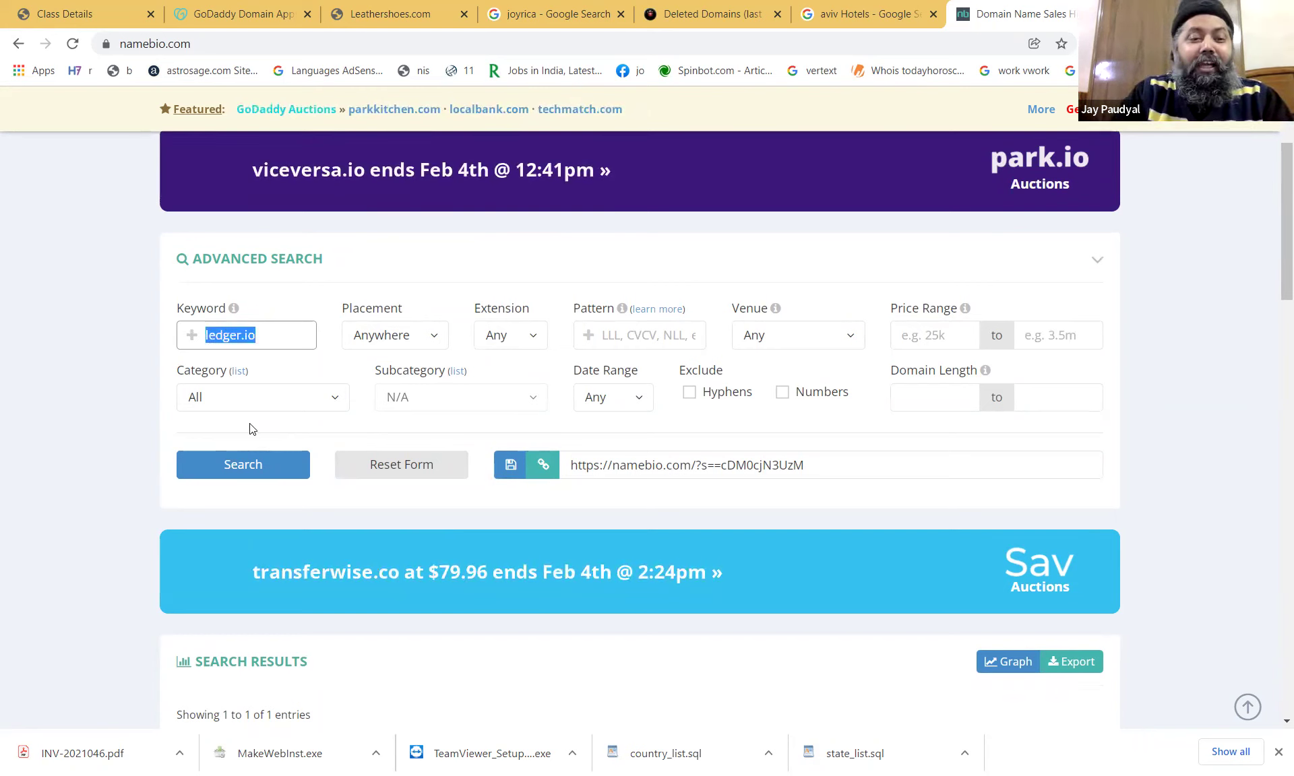
key("BackSpace")
type("leathershoes")
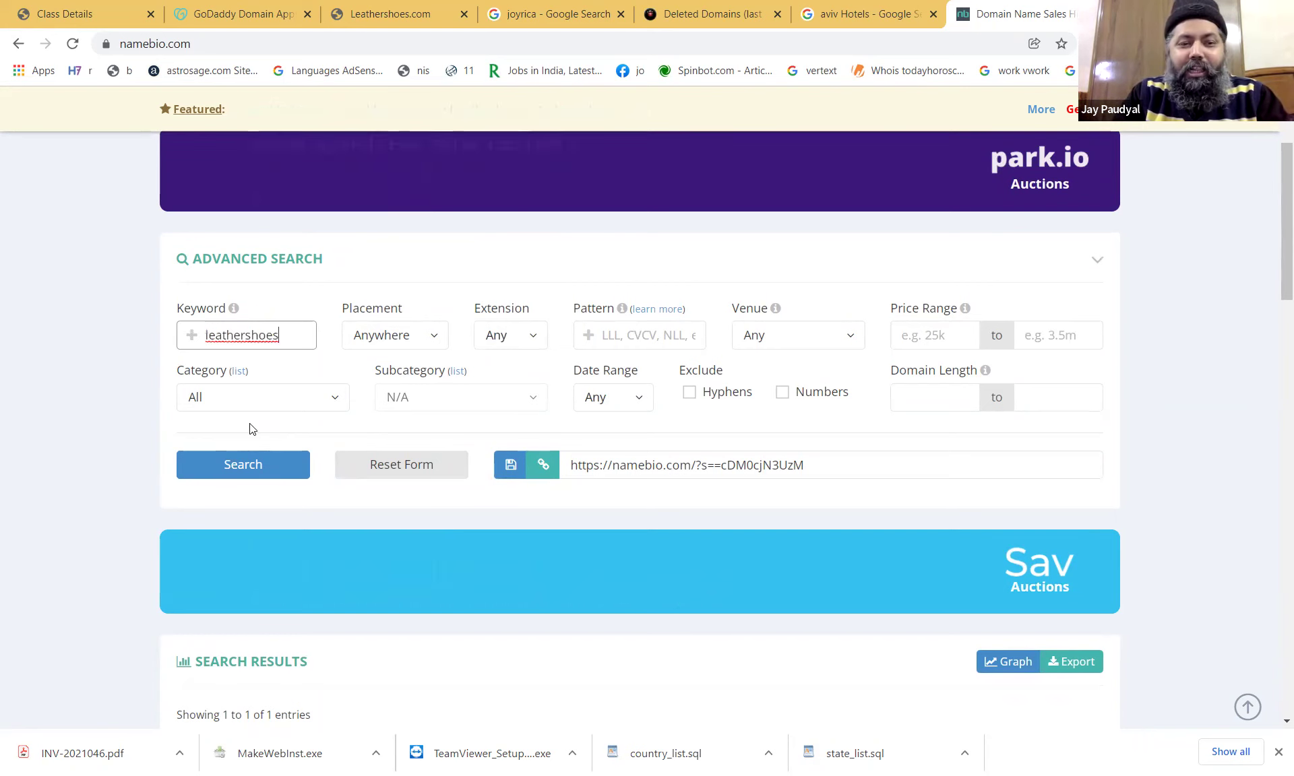
scroll(251, 430, "down", 6)
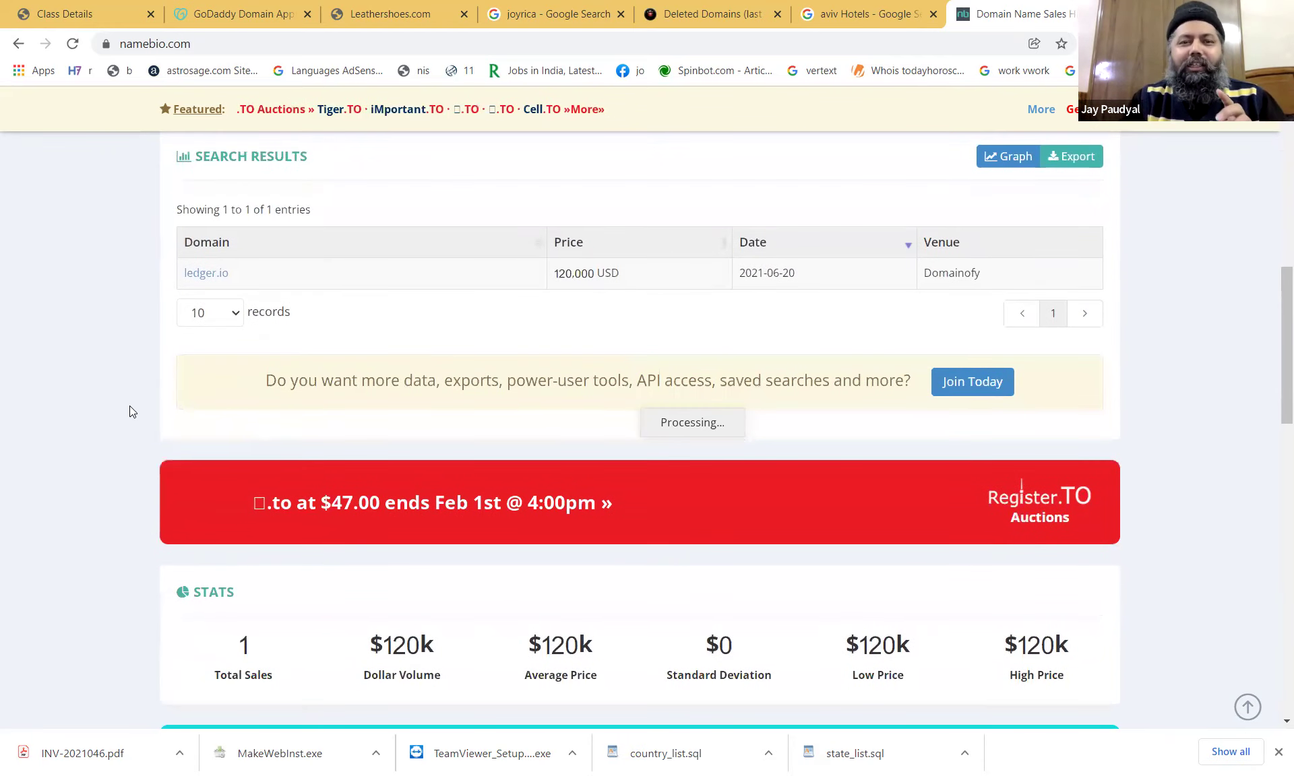
Change the keyword to the two words leather shoes and search the domain sales again.
scroll(134, 399, "up", 6)
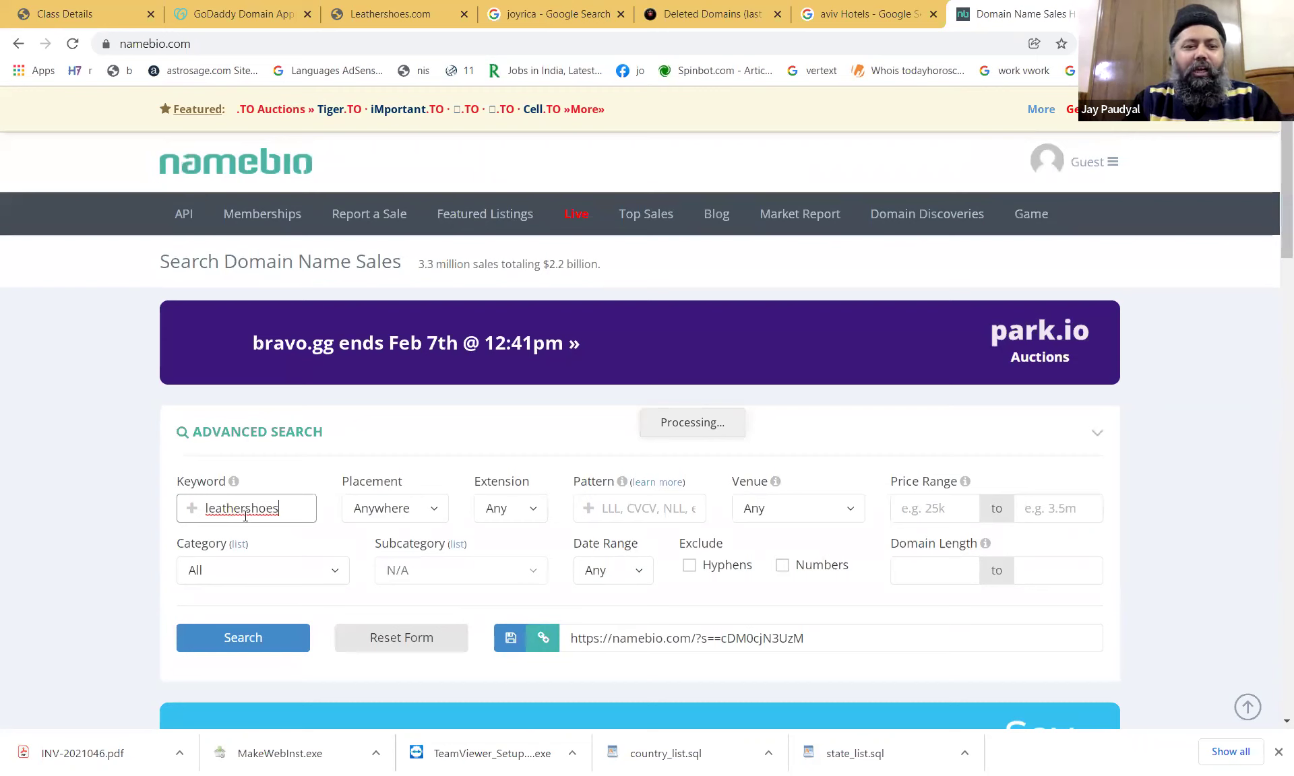
left_click(251, 511)
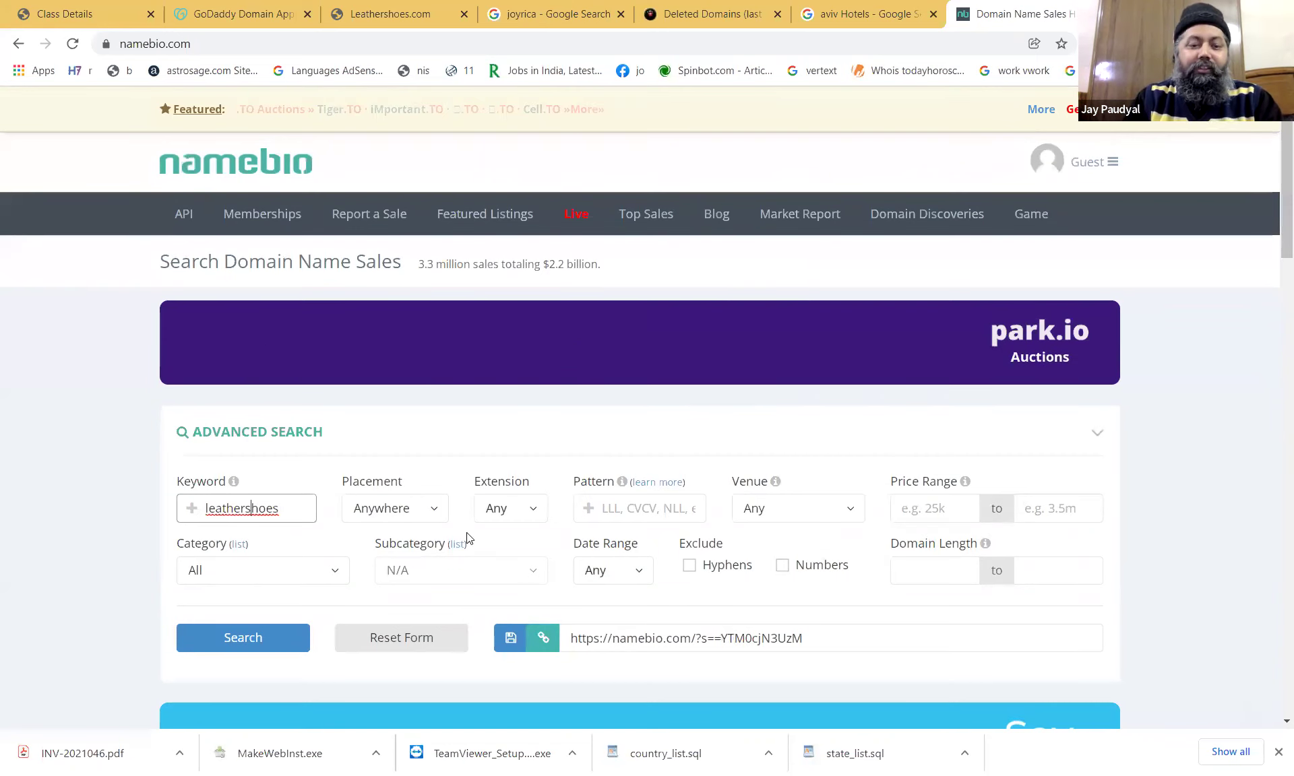
left_click(255, 639)
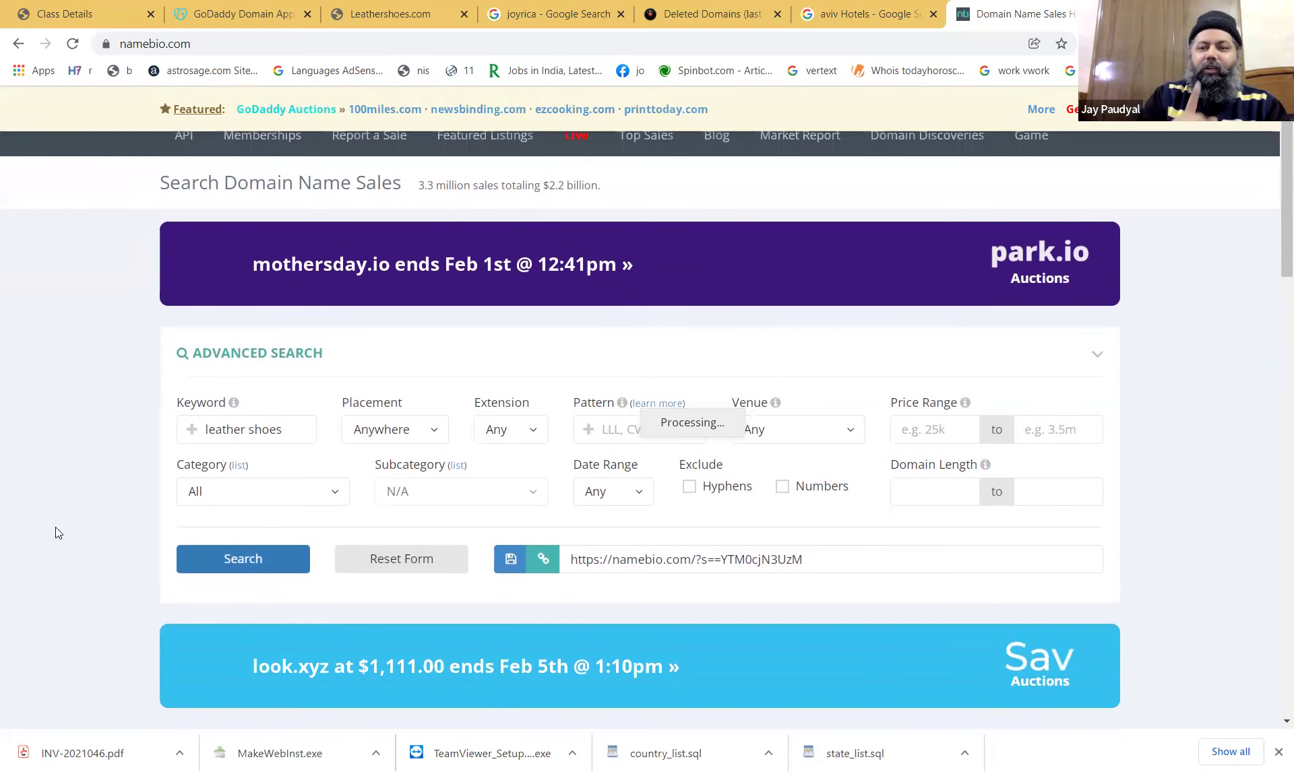
scroll(56, 527, "down", 8)
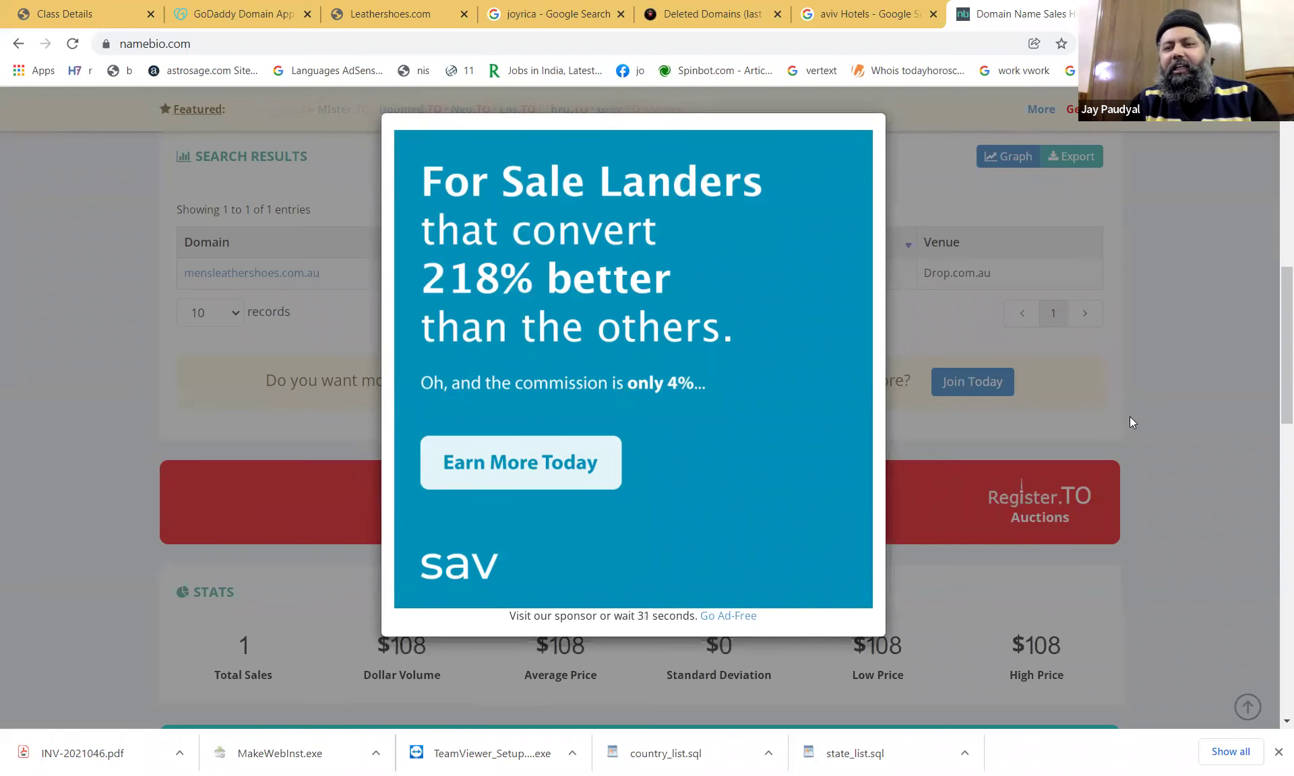
Review the leather shoes sales result and price statistics, and close the sponsor advertisement covering the page.
scroll(1130, 423, "up", 3)
scroll(1131, 422, "down", 5)
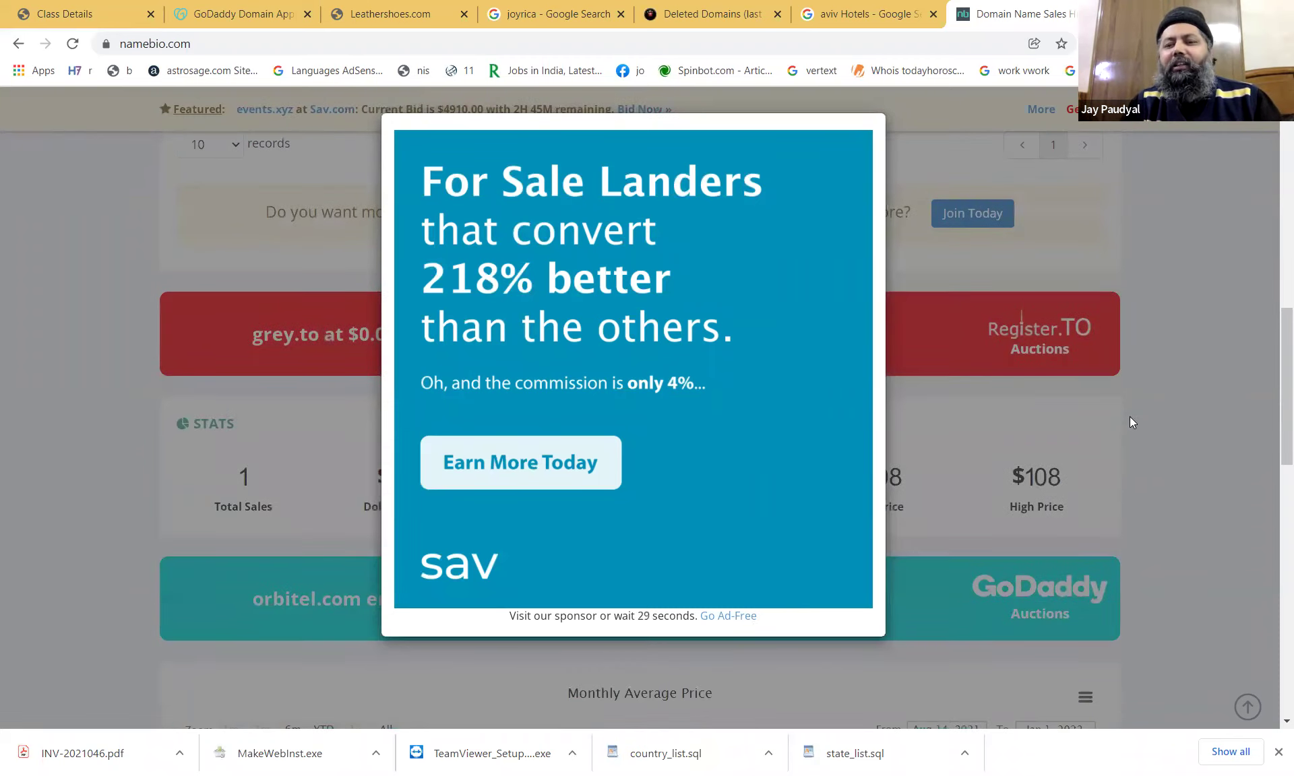
scroll(1131, 421, "up", 5)
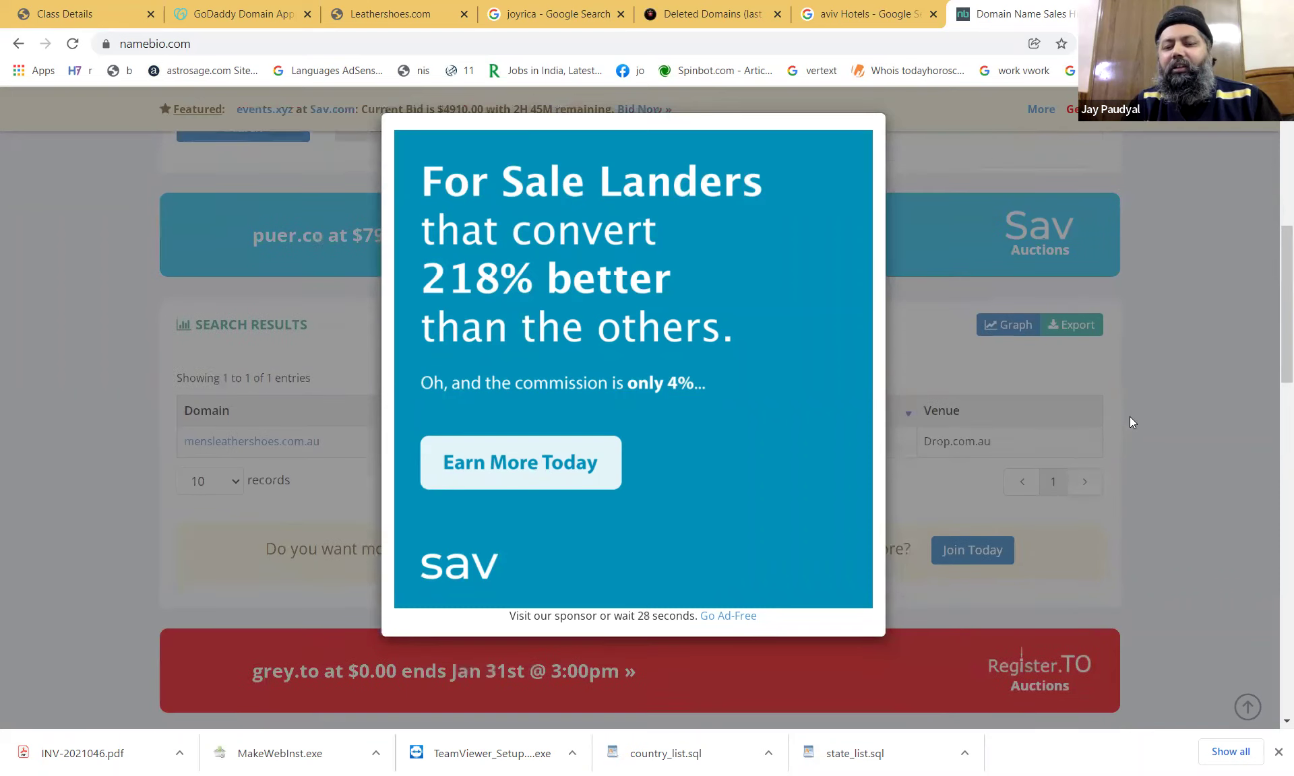
scroll(1130, 418, "down", 1)
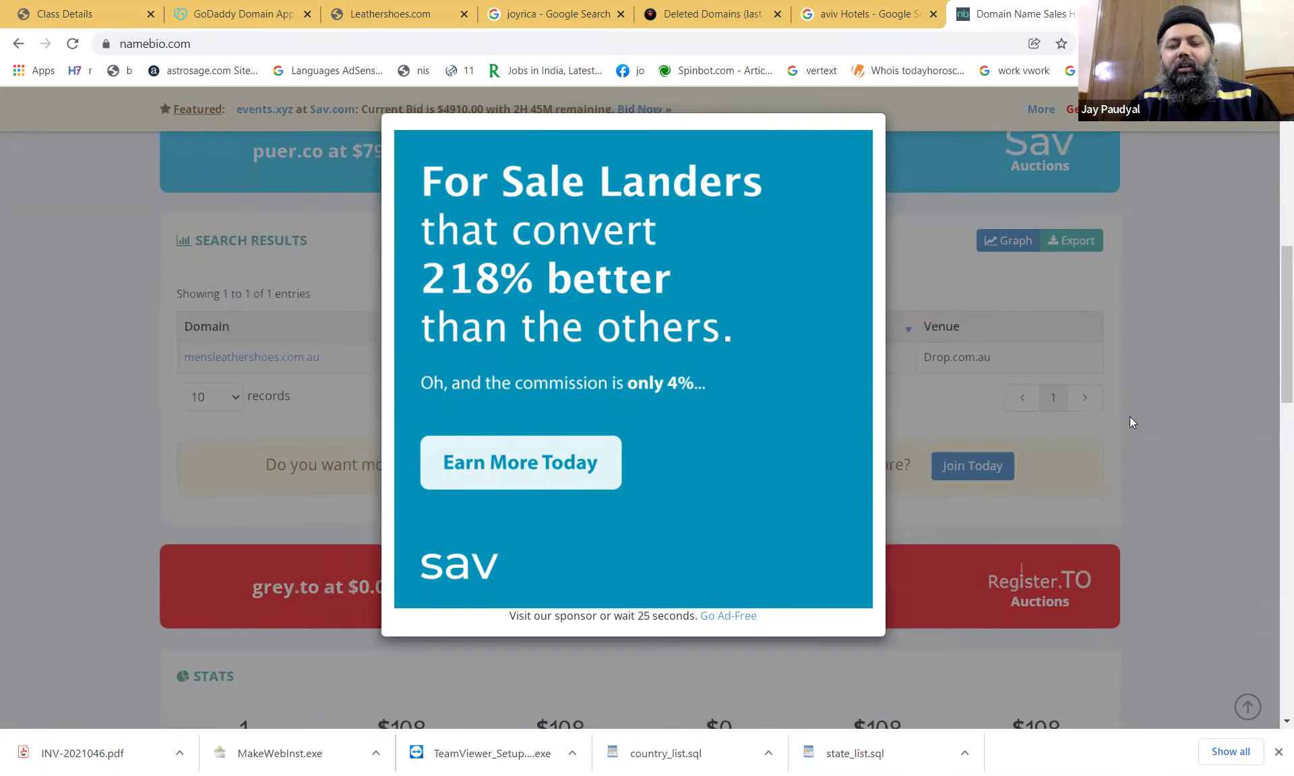
scroll(1129, 417, "down", 2)
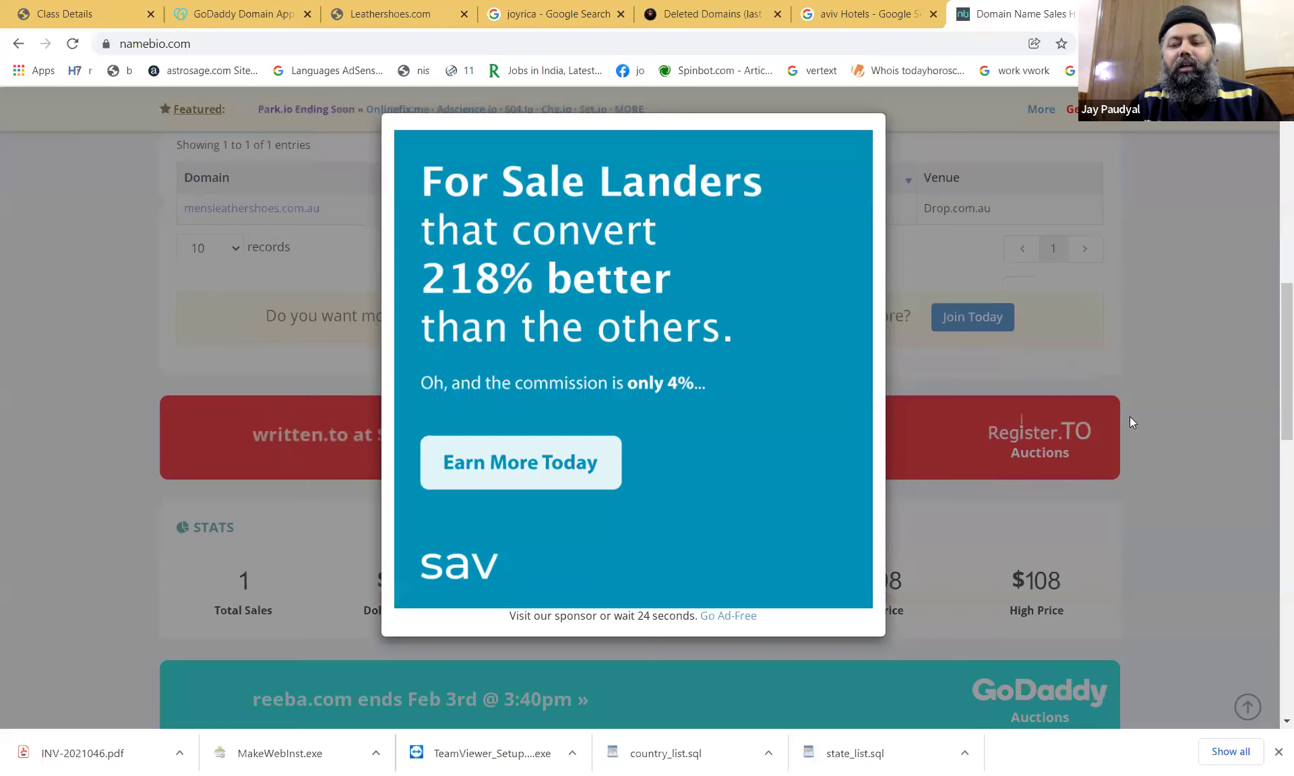
scroll(1130, 416, "down", 1)
scroll(1130, 416, "up", 1)
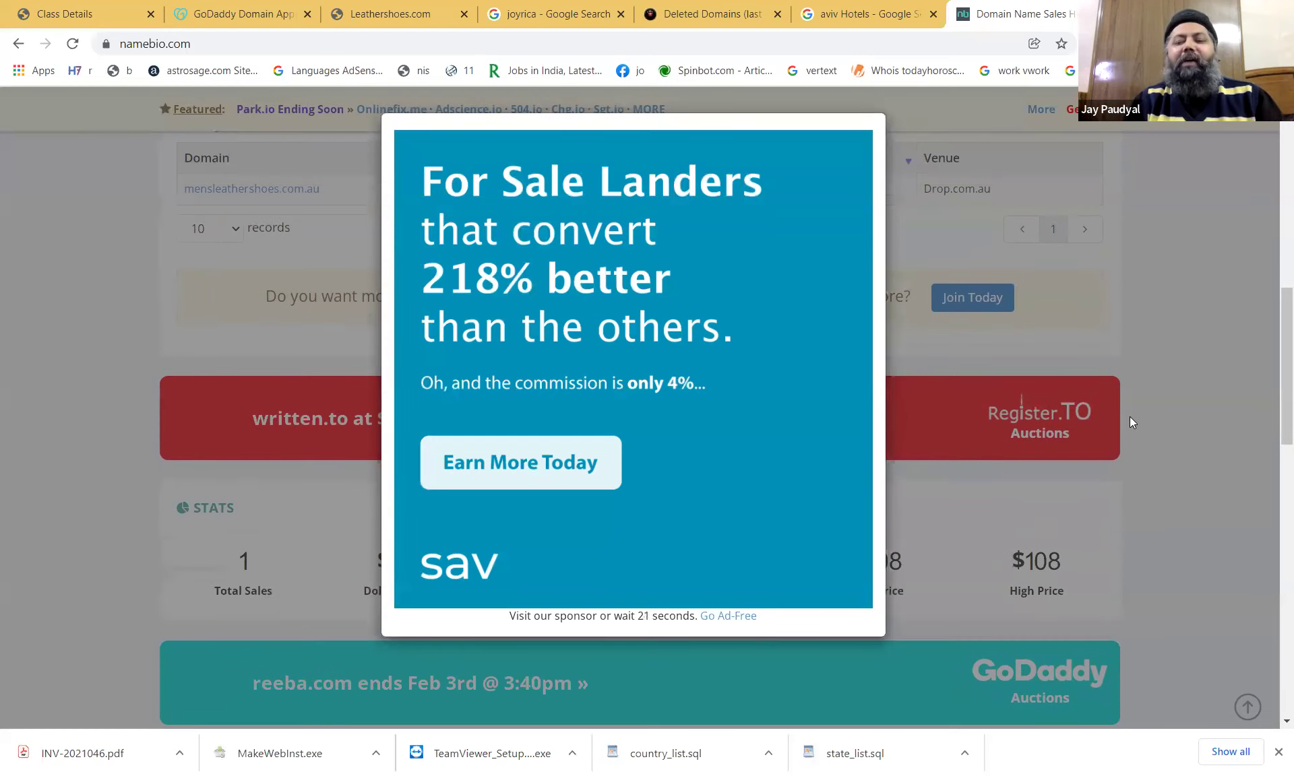
scroll(1130, 416, "up", 2)
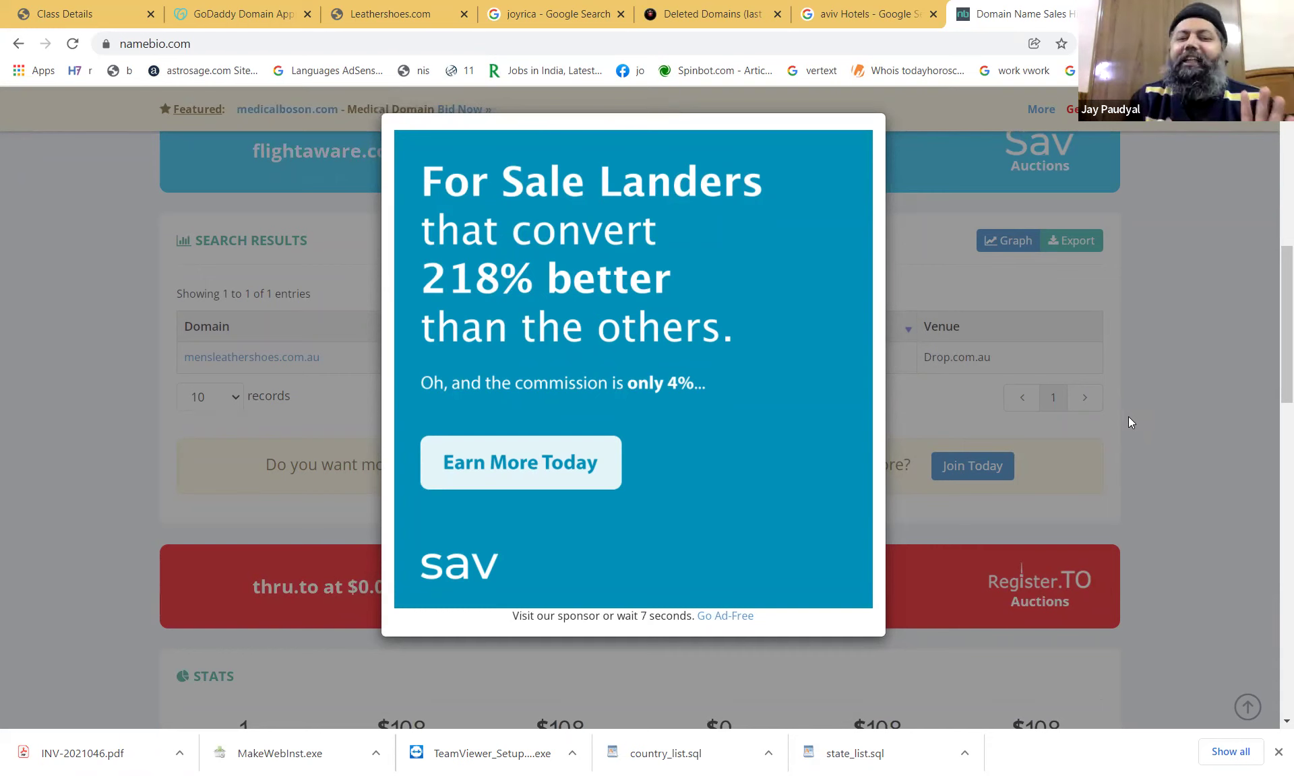
scroll(1129, 416, "up", 8)
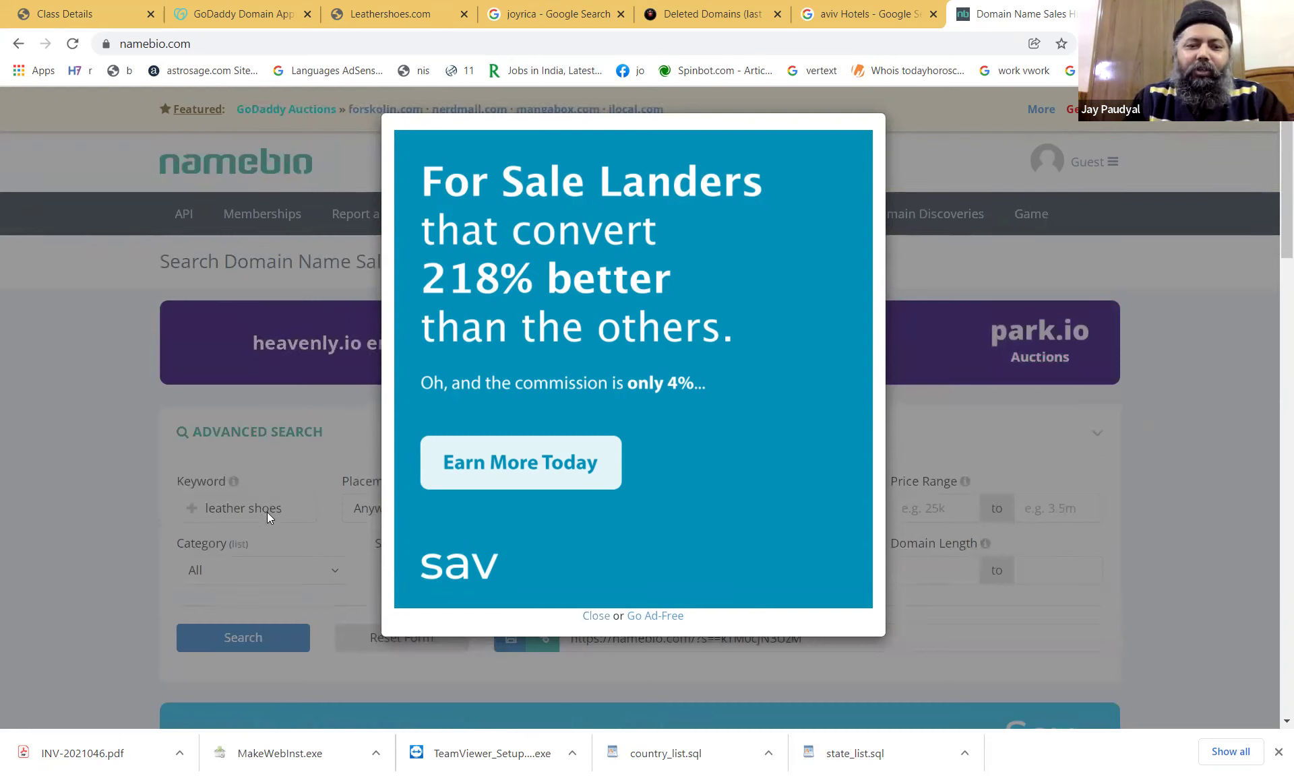
left_click(592, 616)
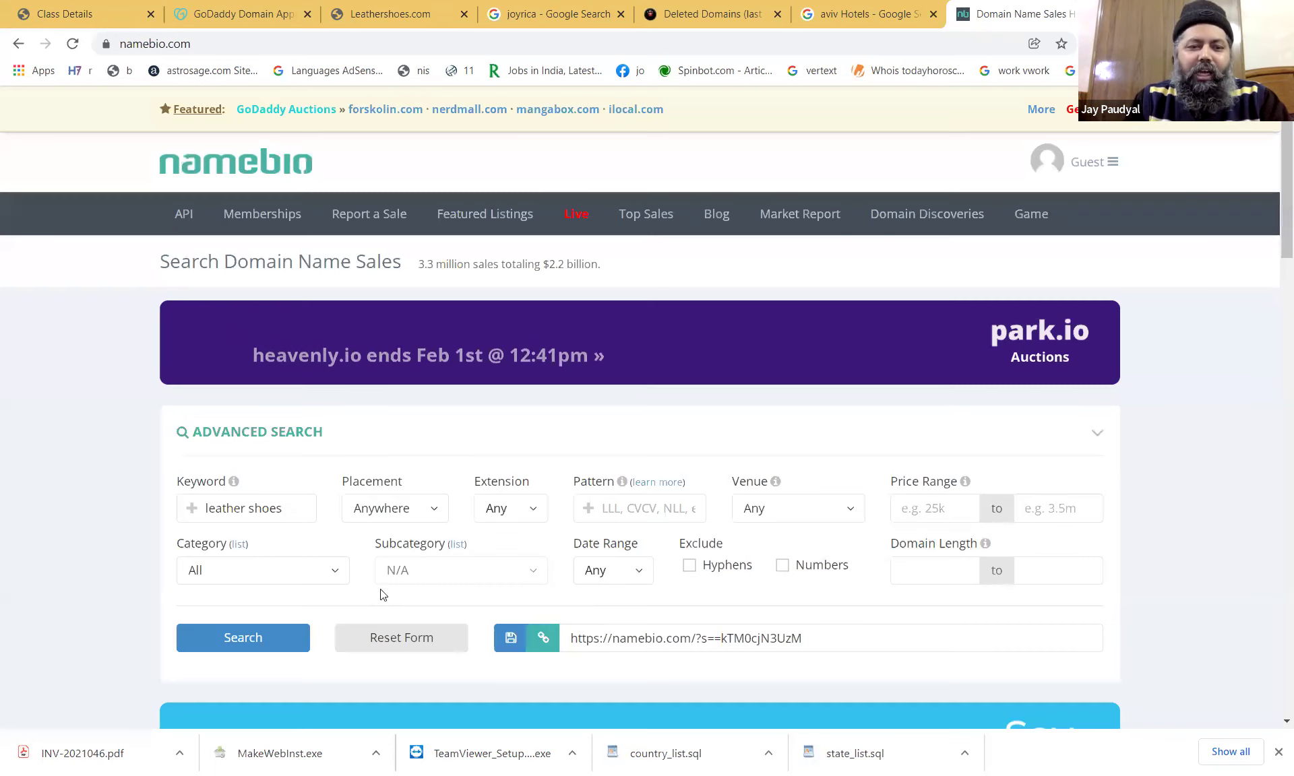
Change the keyword to leather bag and search the past domain sales for it.
double_click(271, 516)
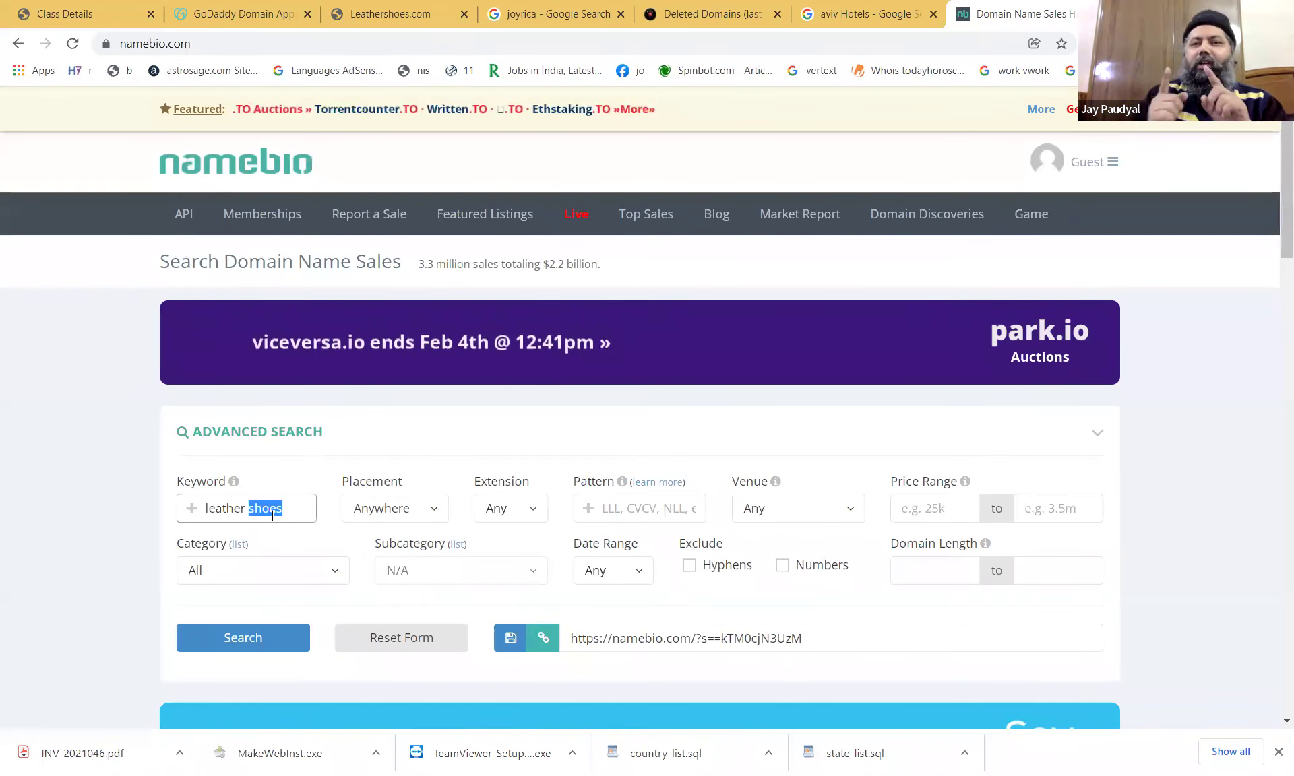
type("bag")
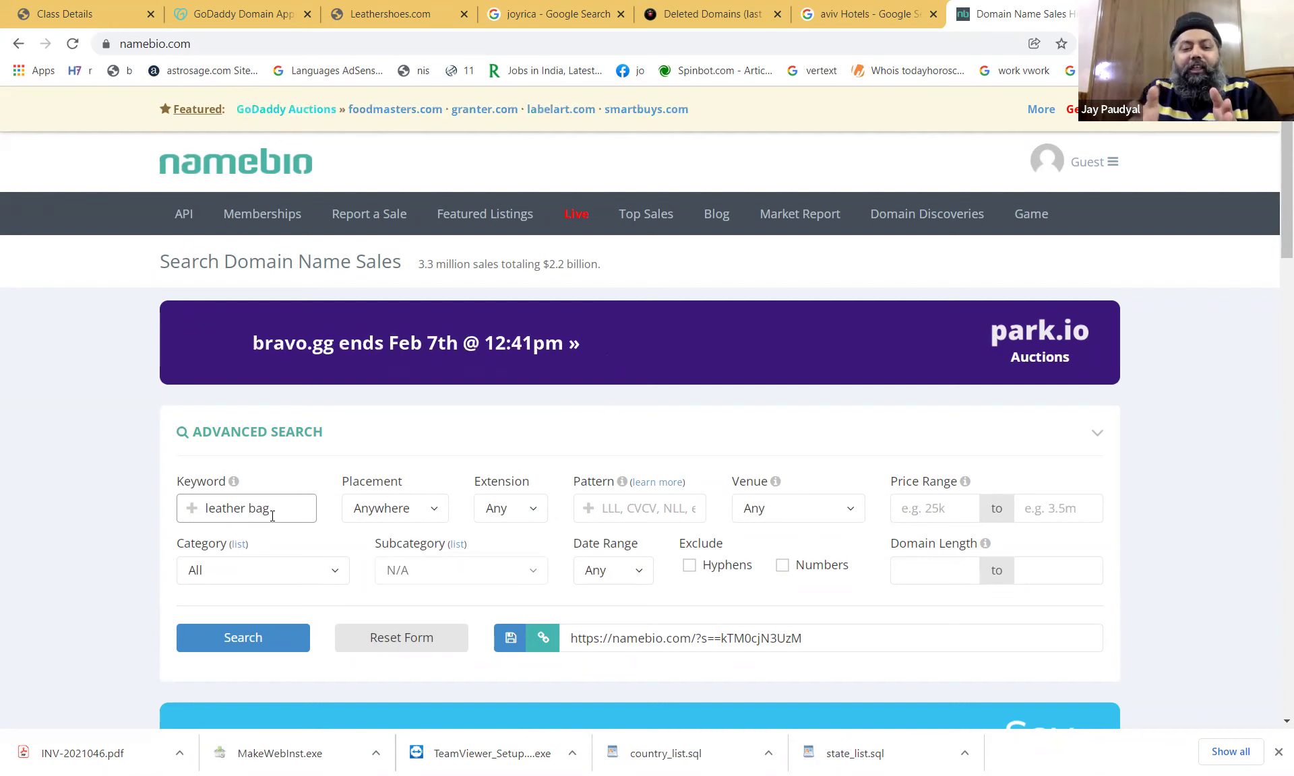
key("Return")
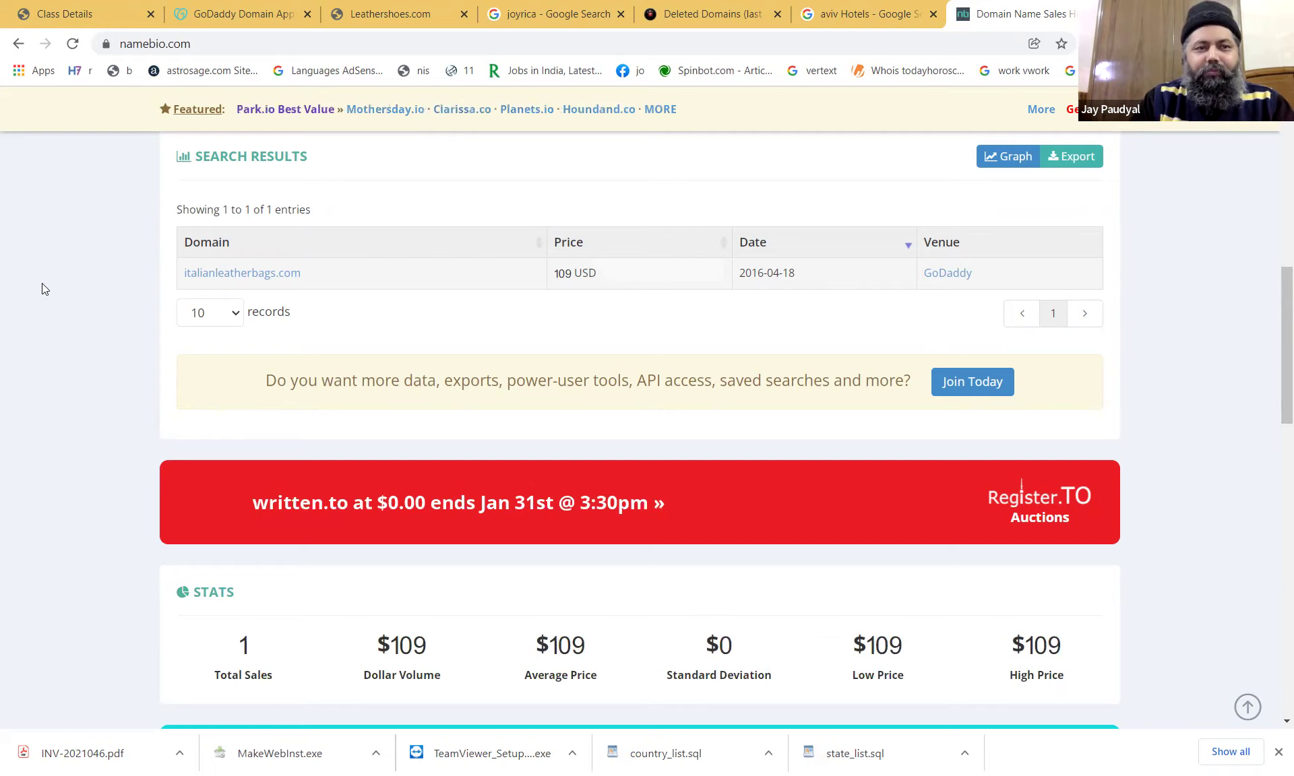
Shorten the keyword to leather, limit the extension to .com, and search the domain sales.
scroll(125, 373, "up", 10)
double_click(259, 504)
key("BackSpace")
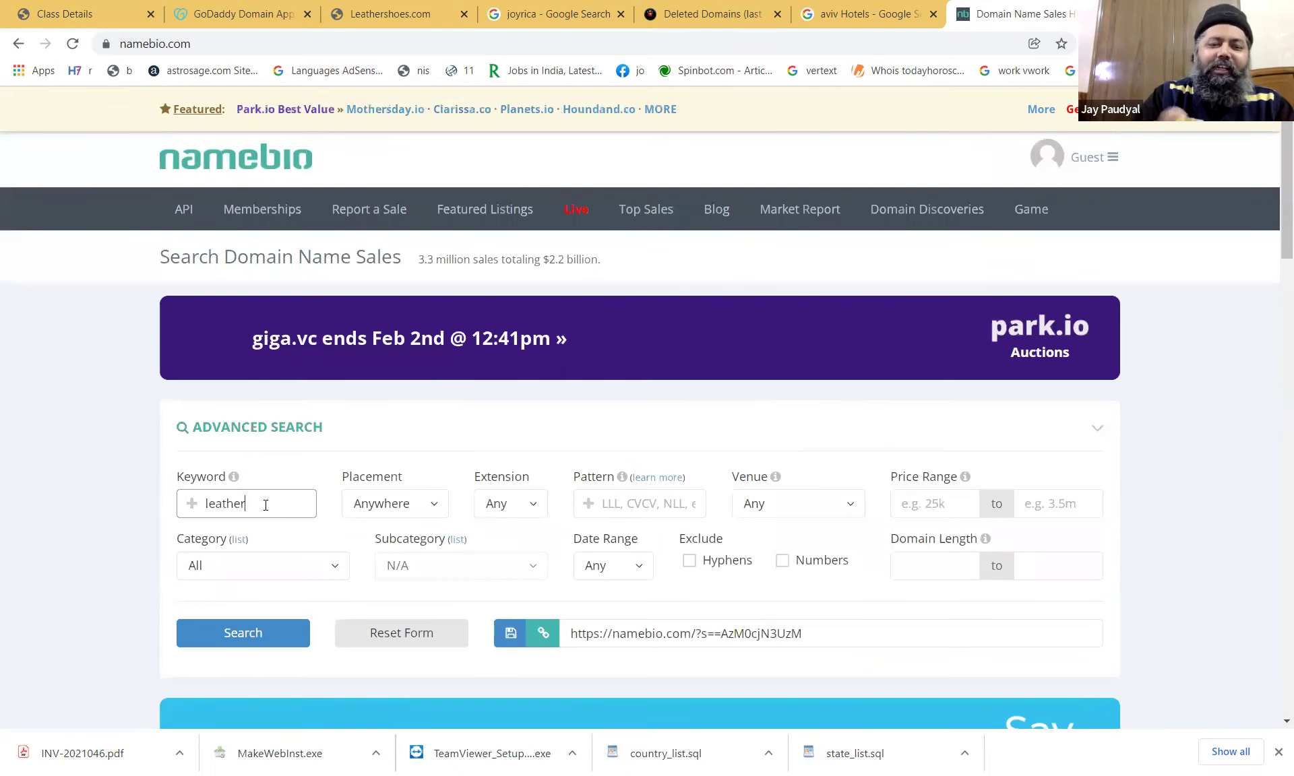
left_click(523, 514)
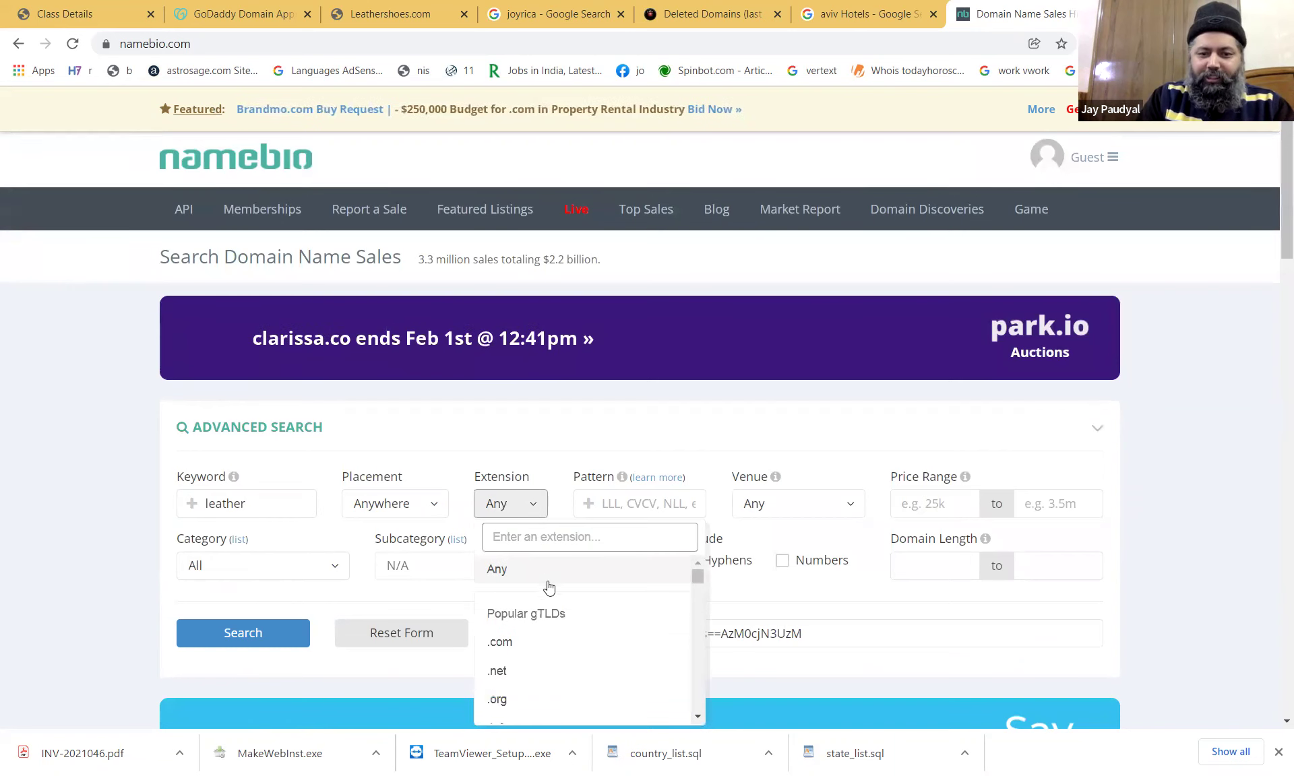
left_click(533, 651)
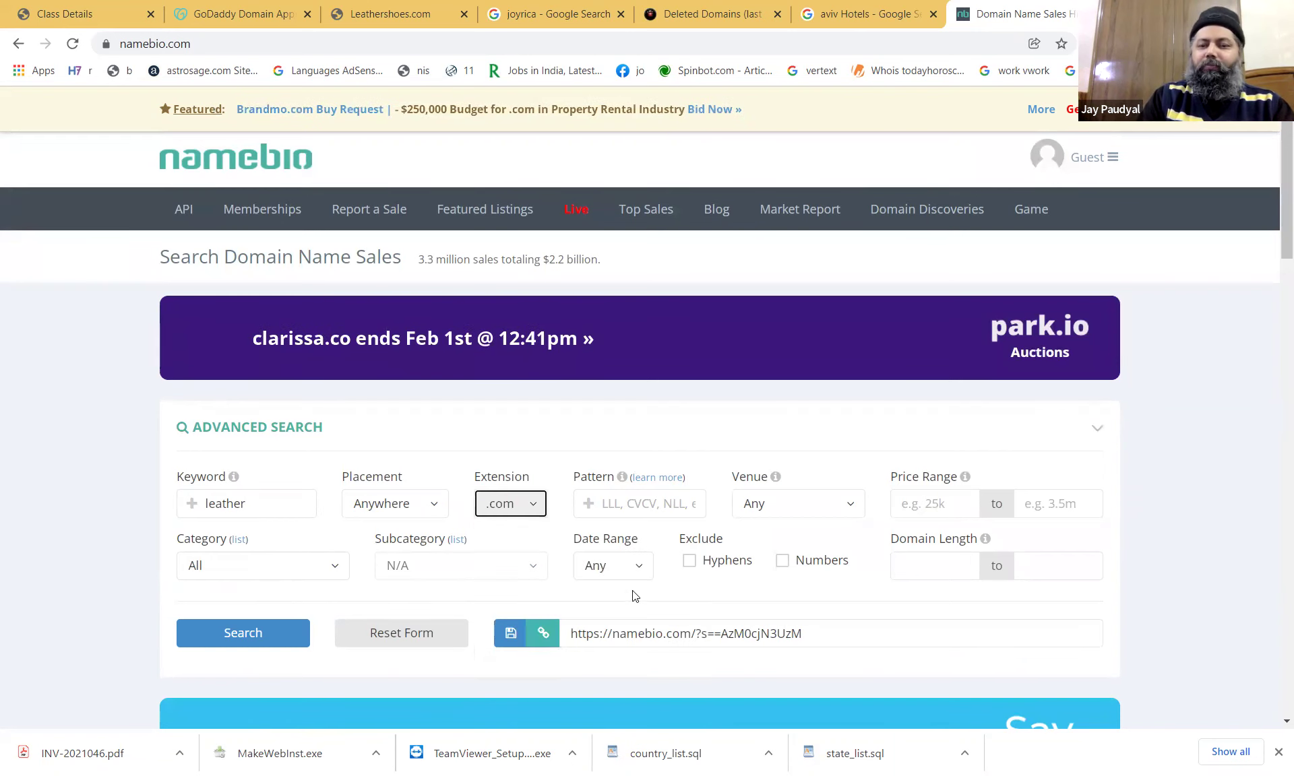
scroll(109, 405, "down", 5)
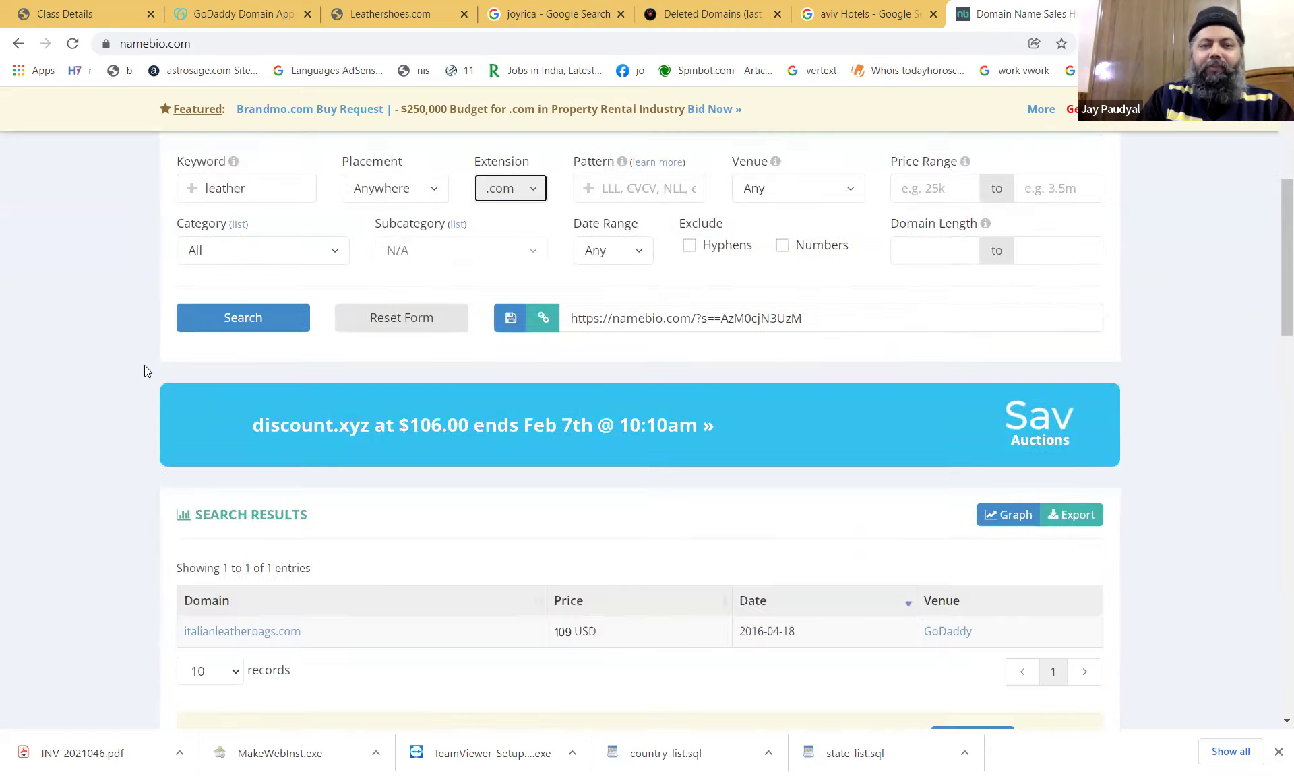
left_click(215, 296)
scroll(215, 295, "down", 2)
scroll(214, 296, "down", 3)
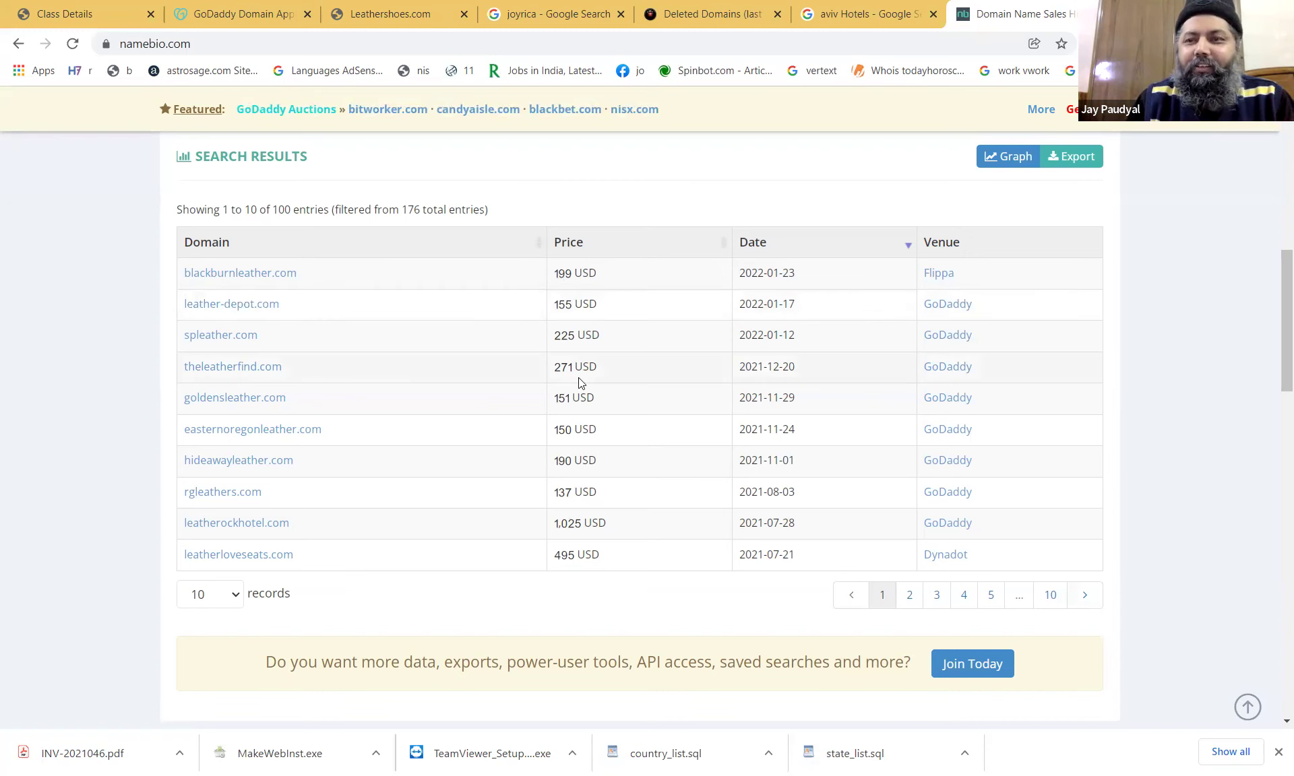
Set the price range to 5000 to 20000, search the leather .com sales, and check the price of leatheroutfit.com.
scroll(578, 371, "up", 6)
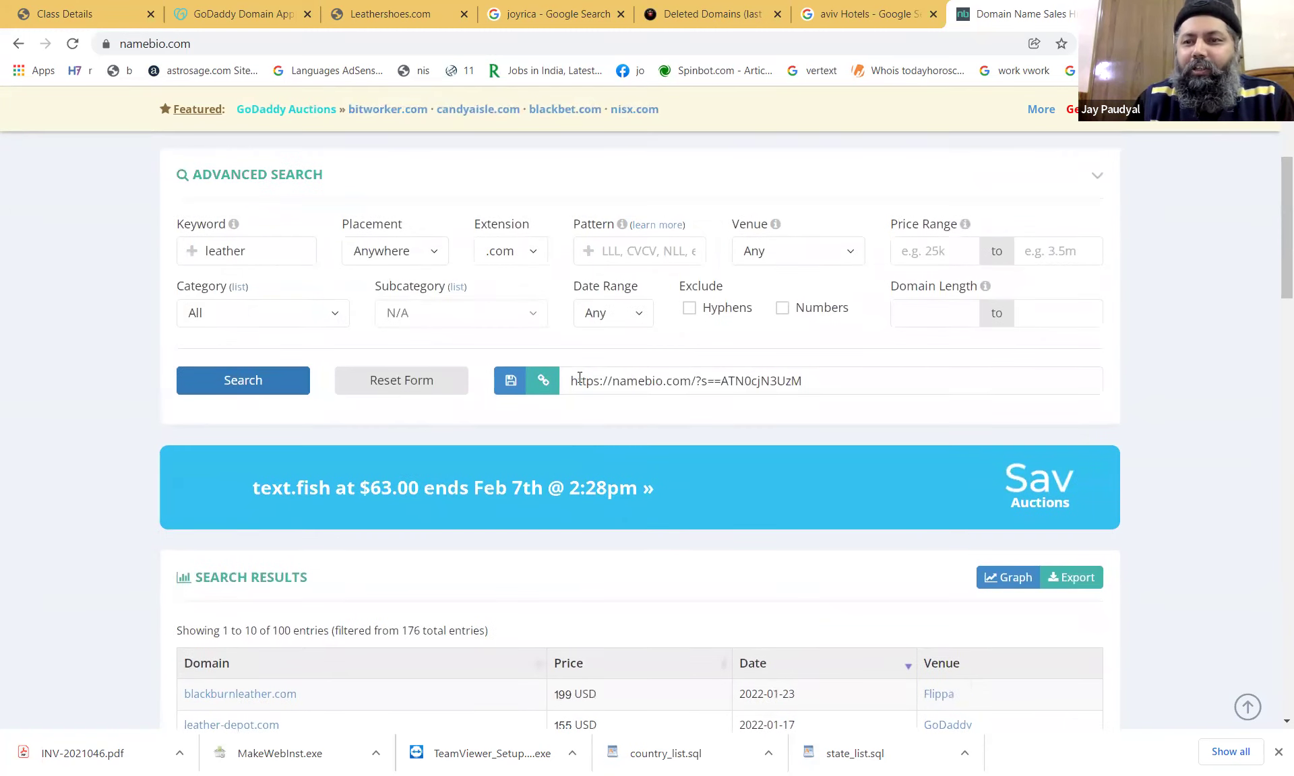
left_click(918, 254)
type("5000")
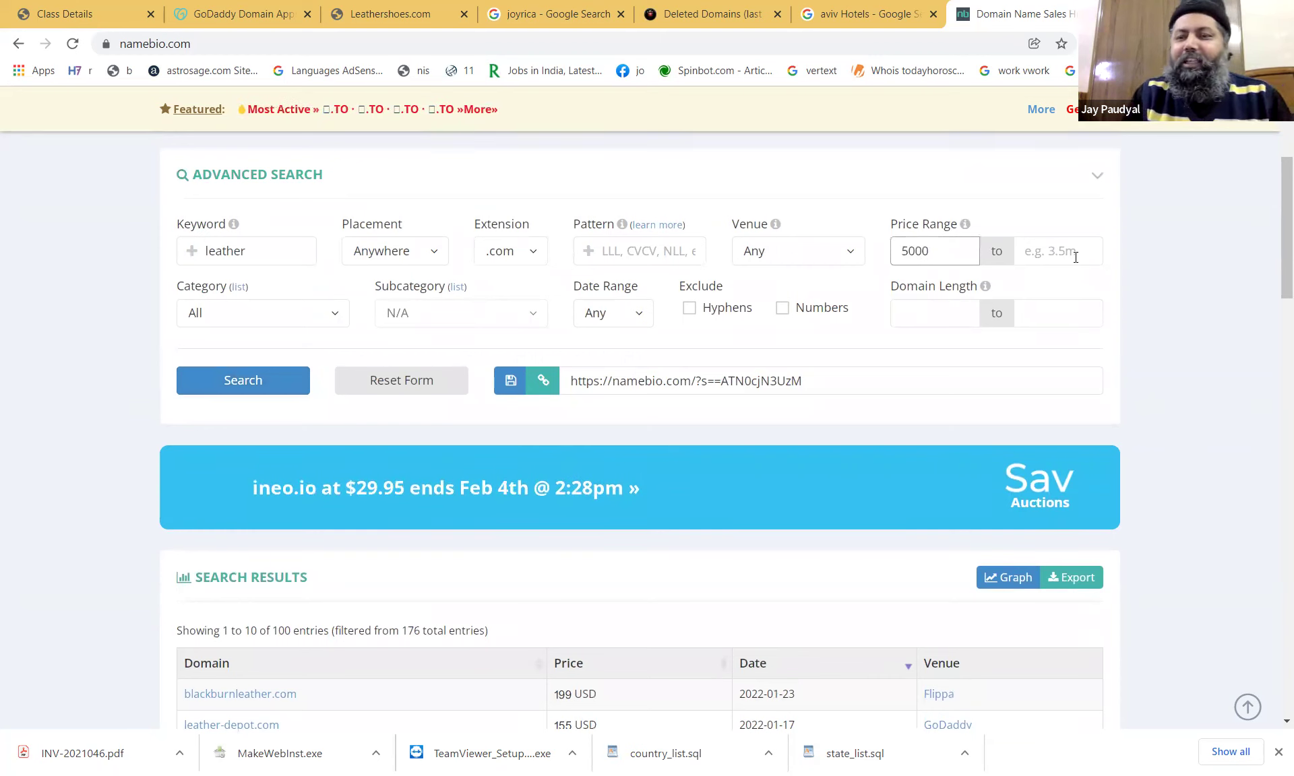
left_click(1075, 255)
type("2000")
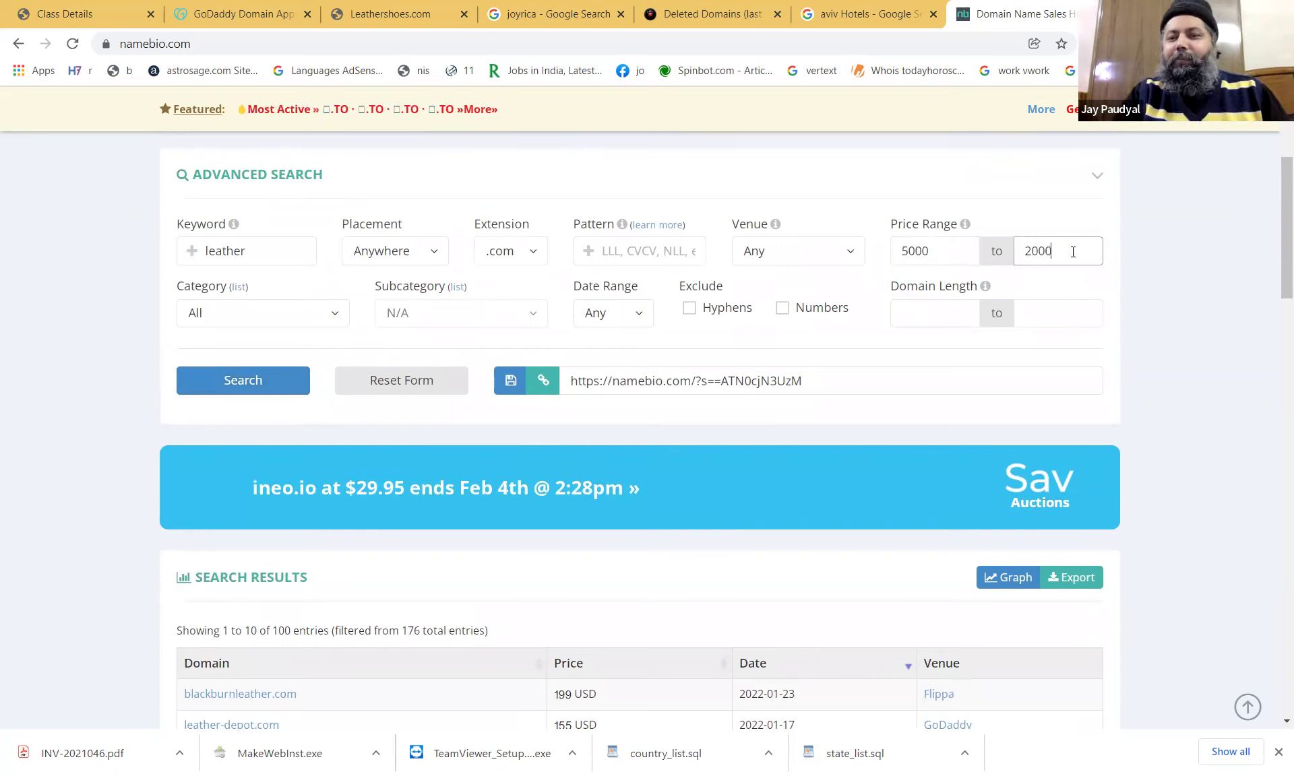
type("0")
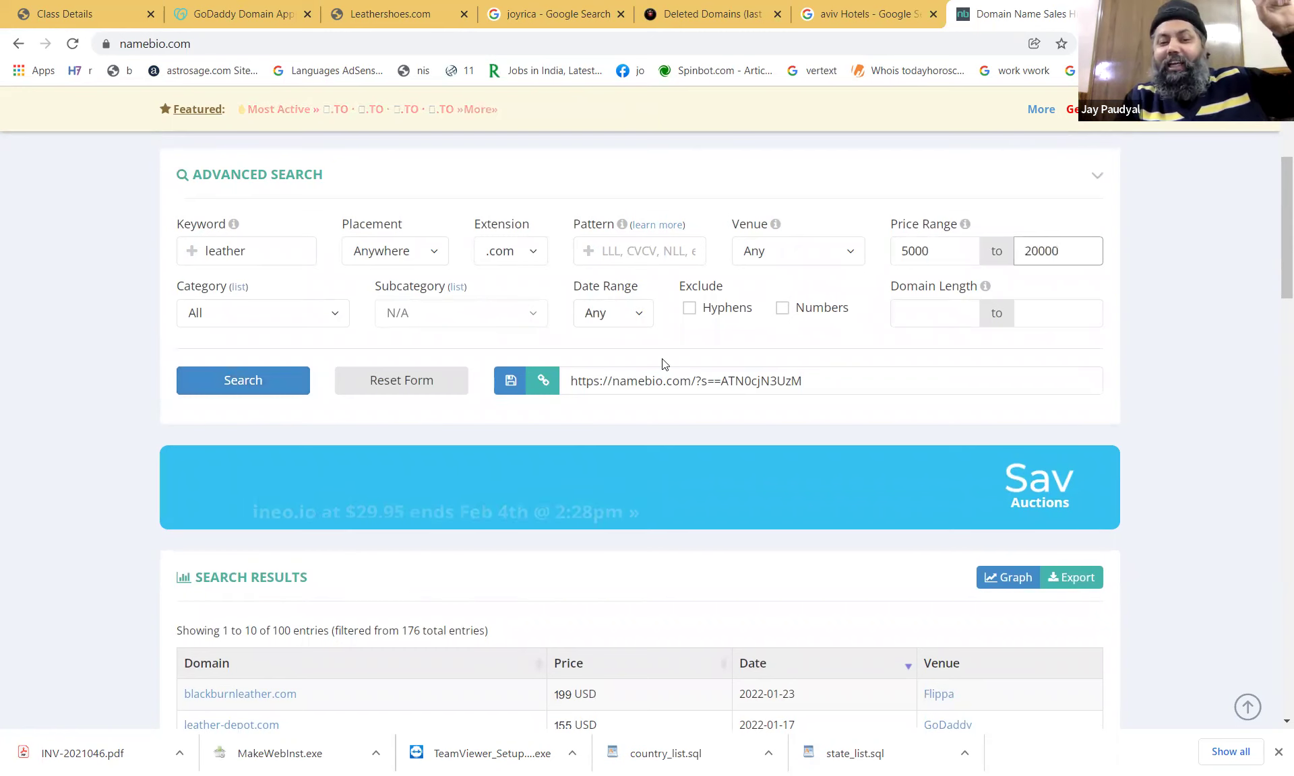
left_click(275, 382)
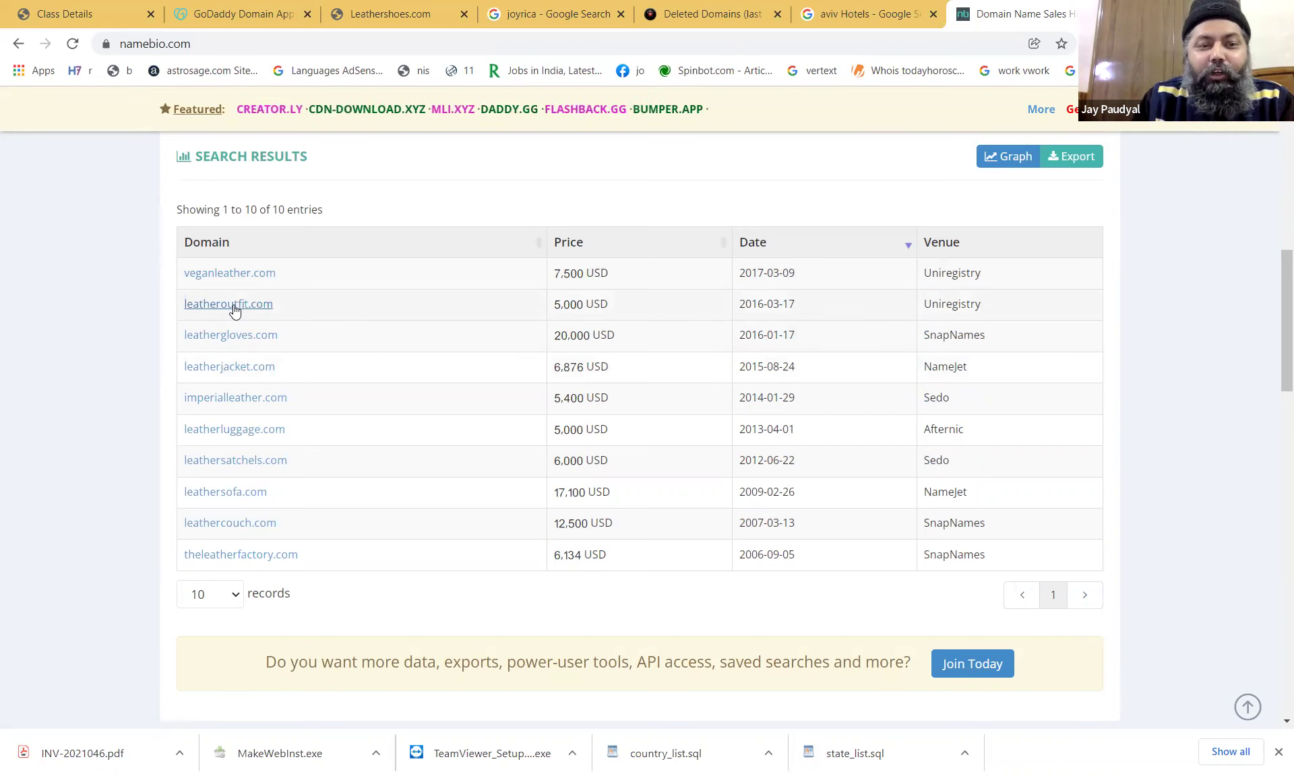
double_click(573, 305)
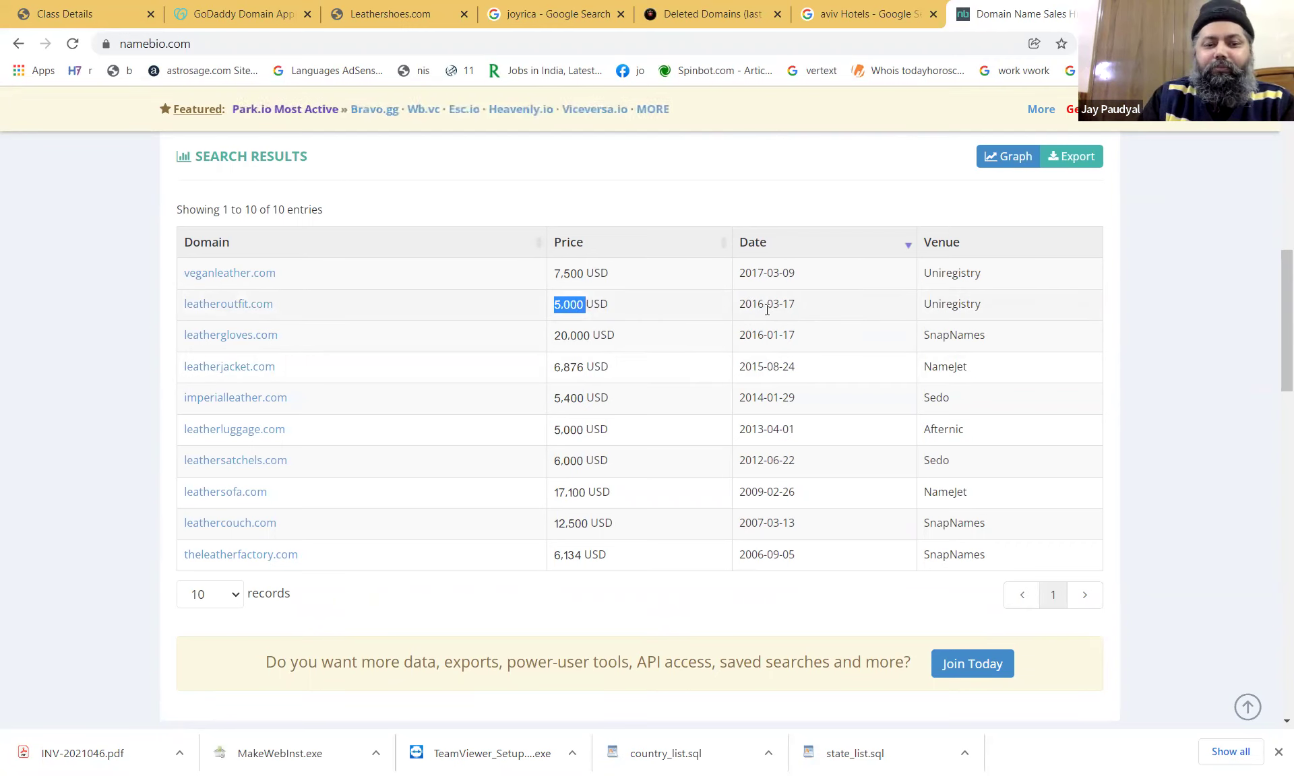
Limit the date range to the past three months, search the leather .com sales again, and review the results.
scroll(765, 312, "up", 10)
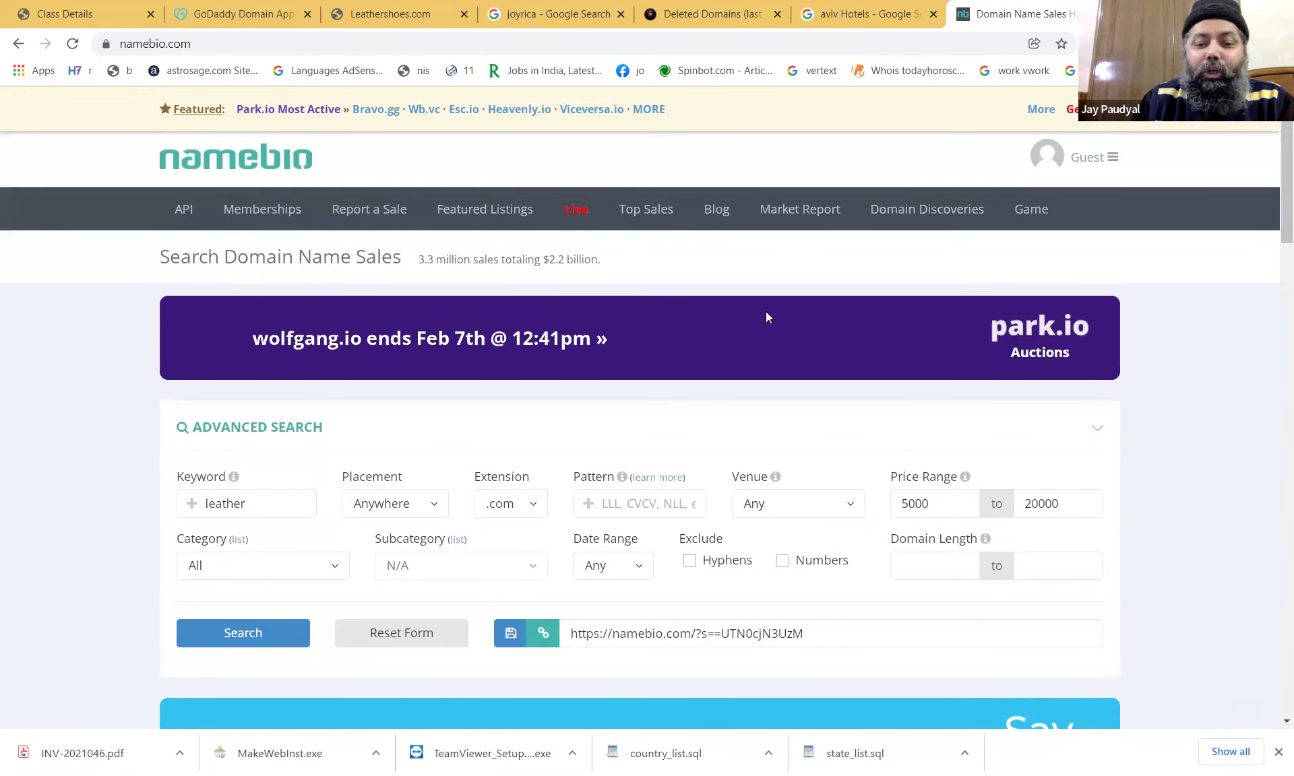
scroll(765, 312, "down", 2)
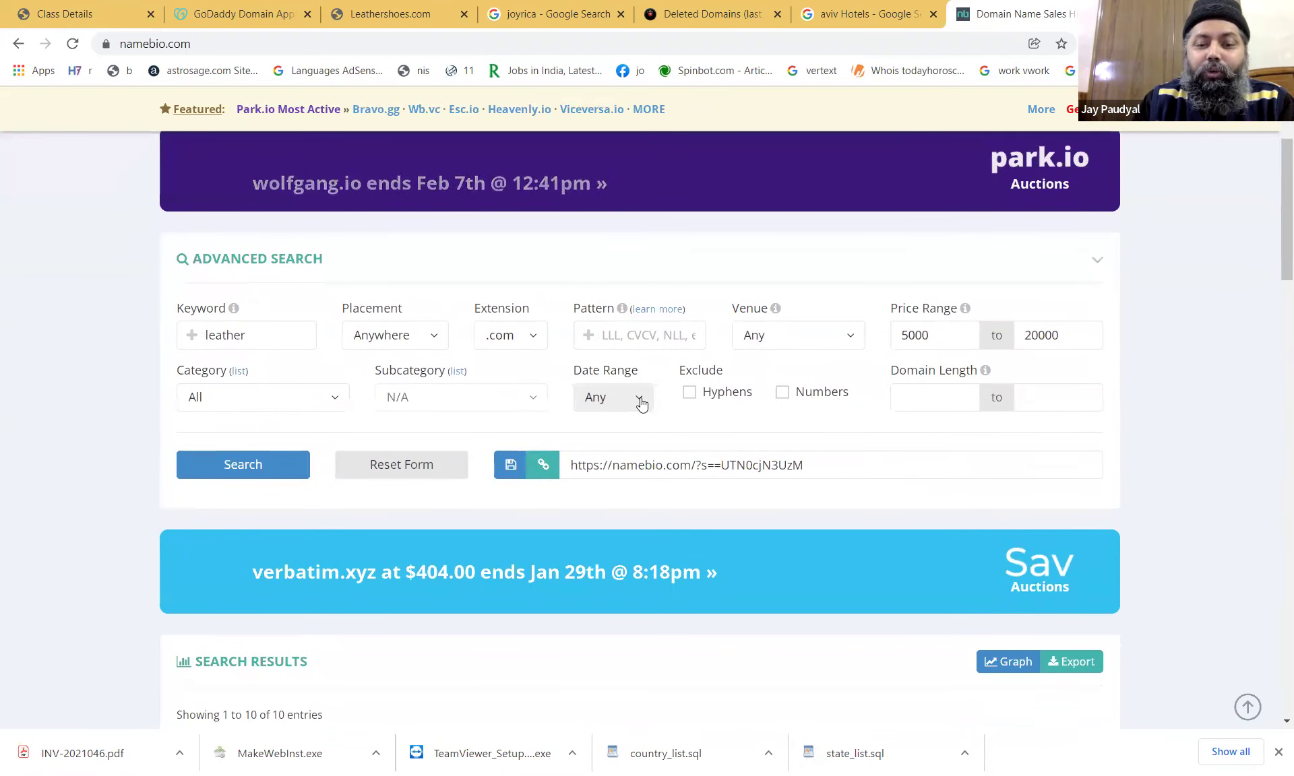
left_click(641, 401)
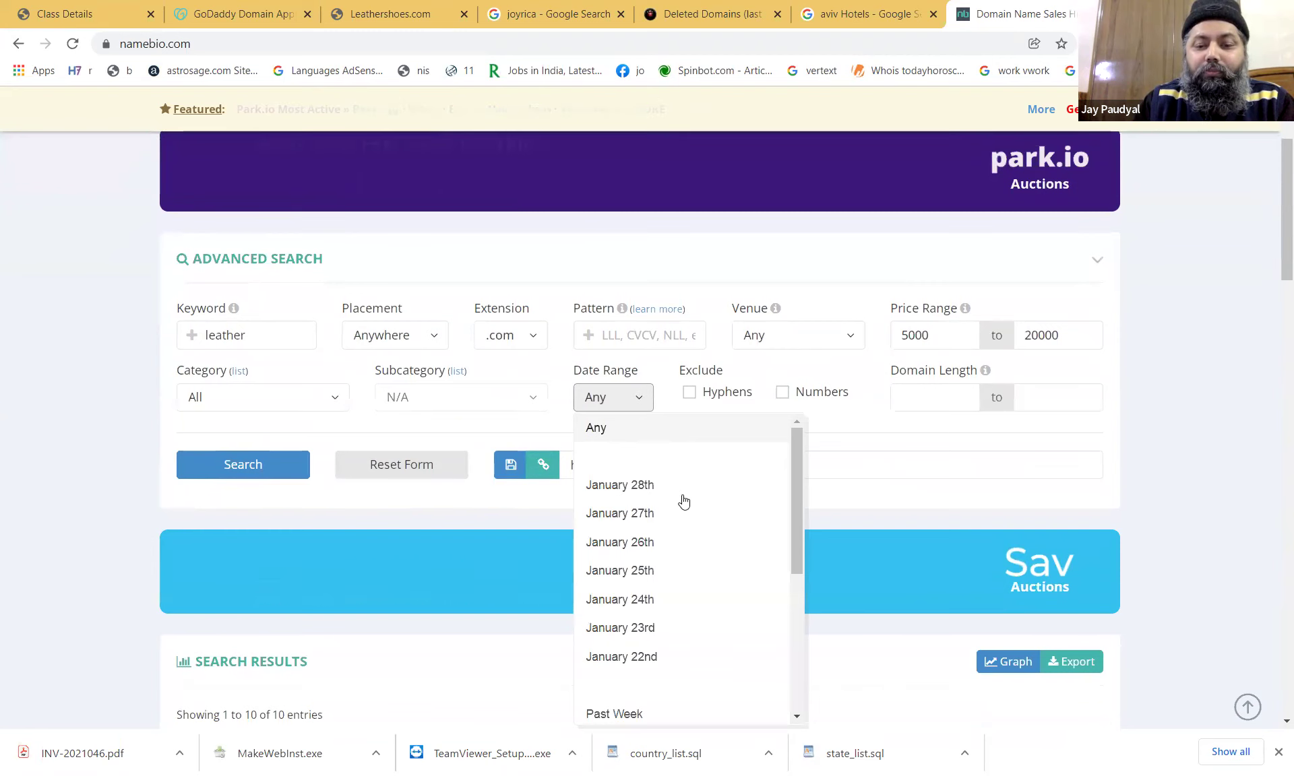
scroll(668, 566, "down", 5)
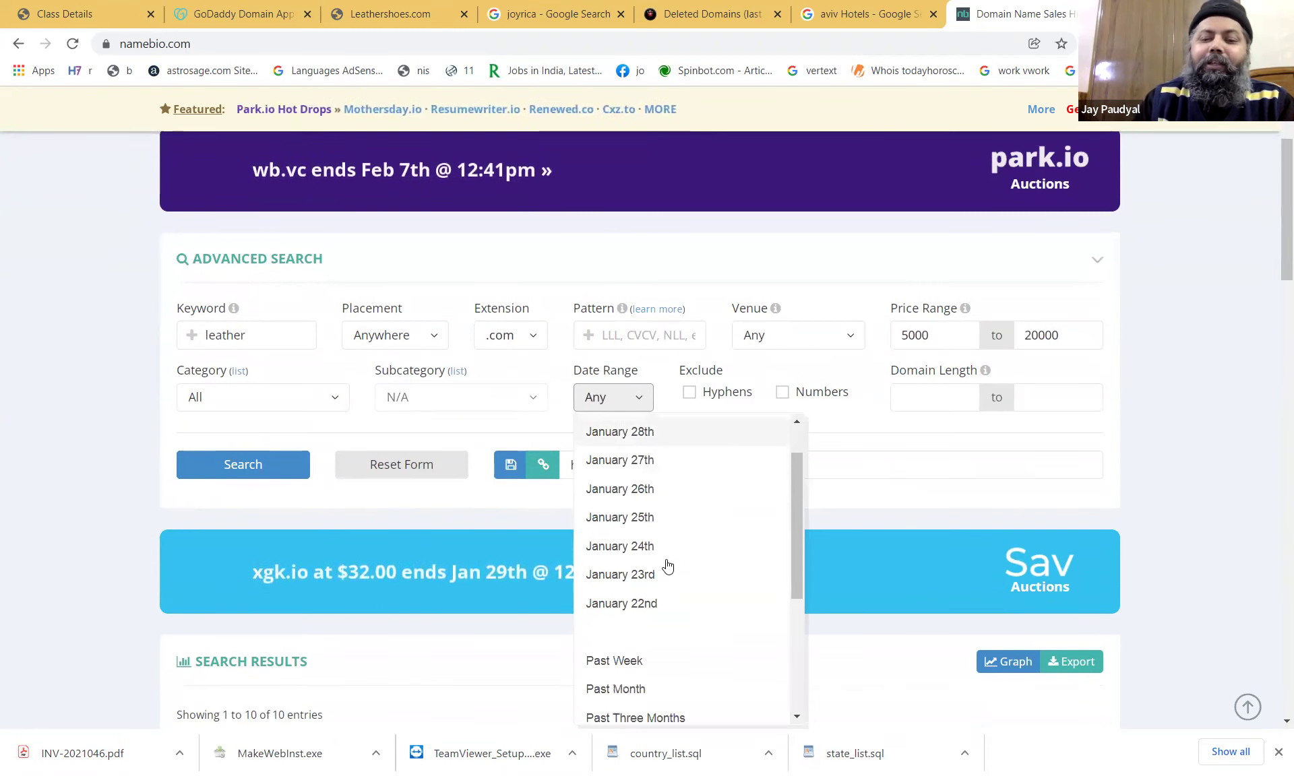
left_click(664, 566)
left_click(232, 472)
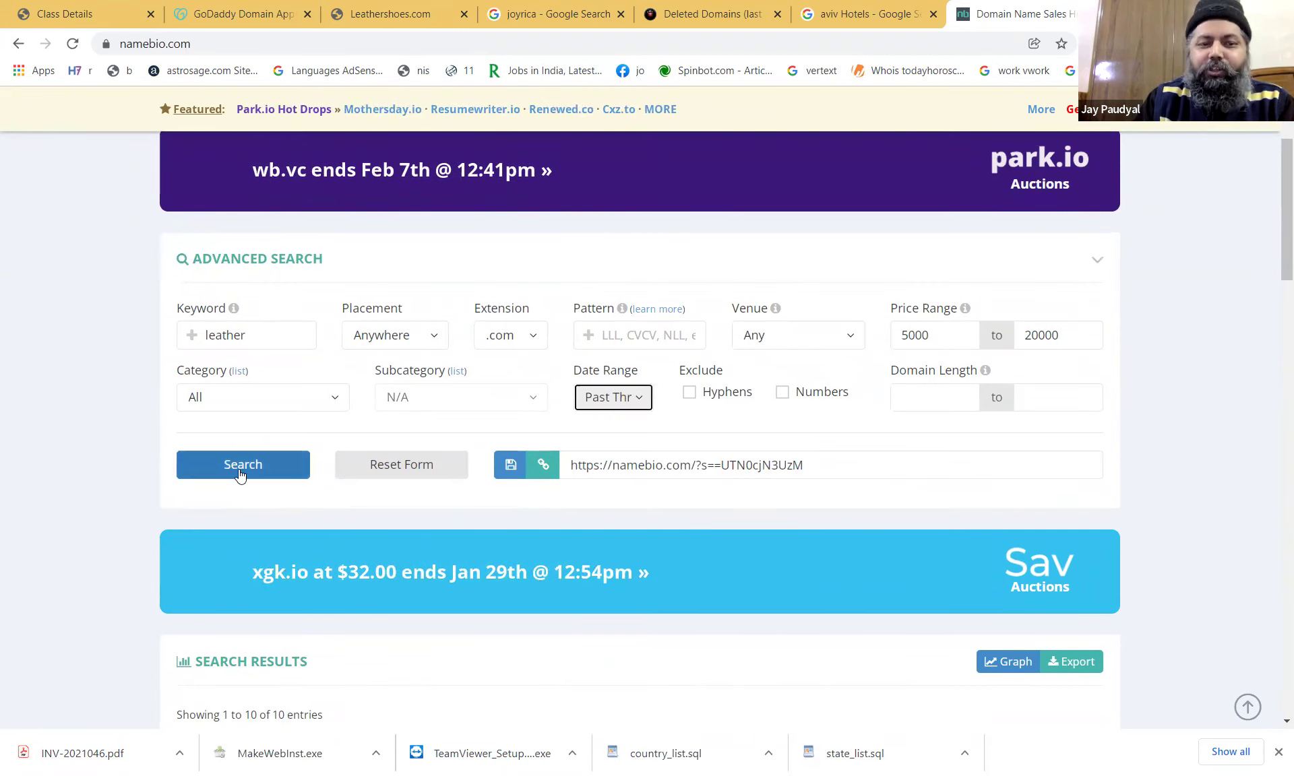
scroll(239, 469, "down", 2)
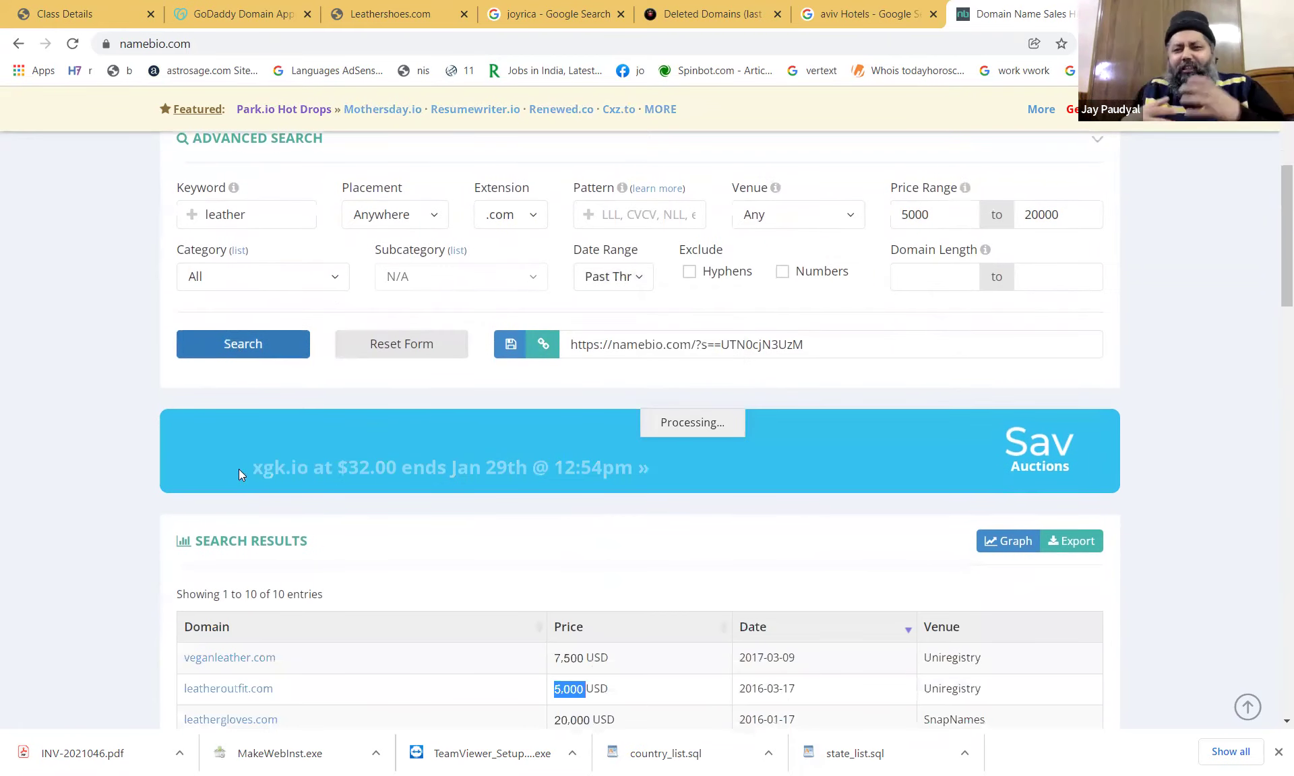
scroll(239, 469, "down", 4)
scroll(239, 469, "down", 3)
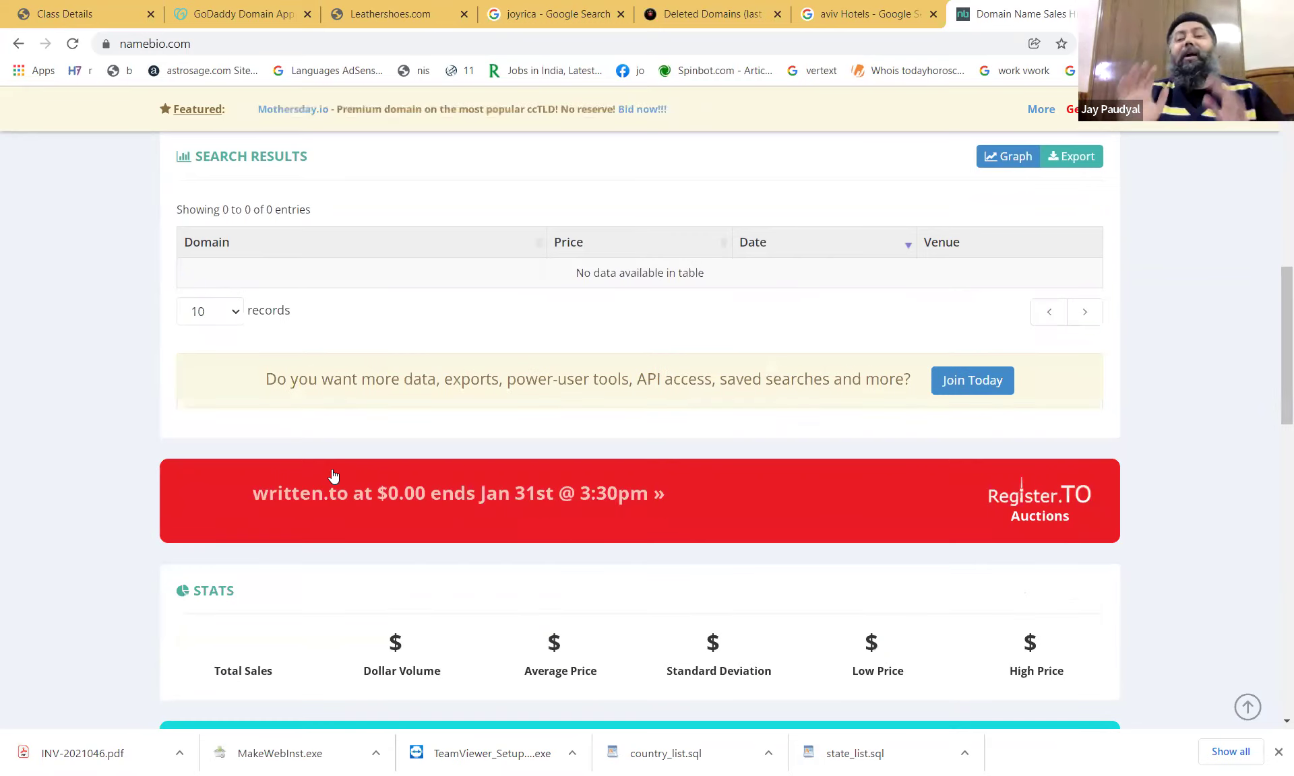
scroll(333, 475, "up", 4)
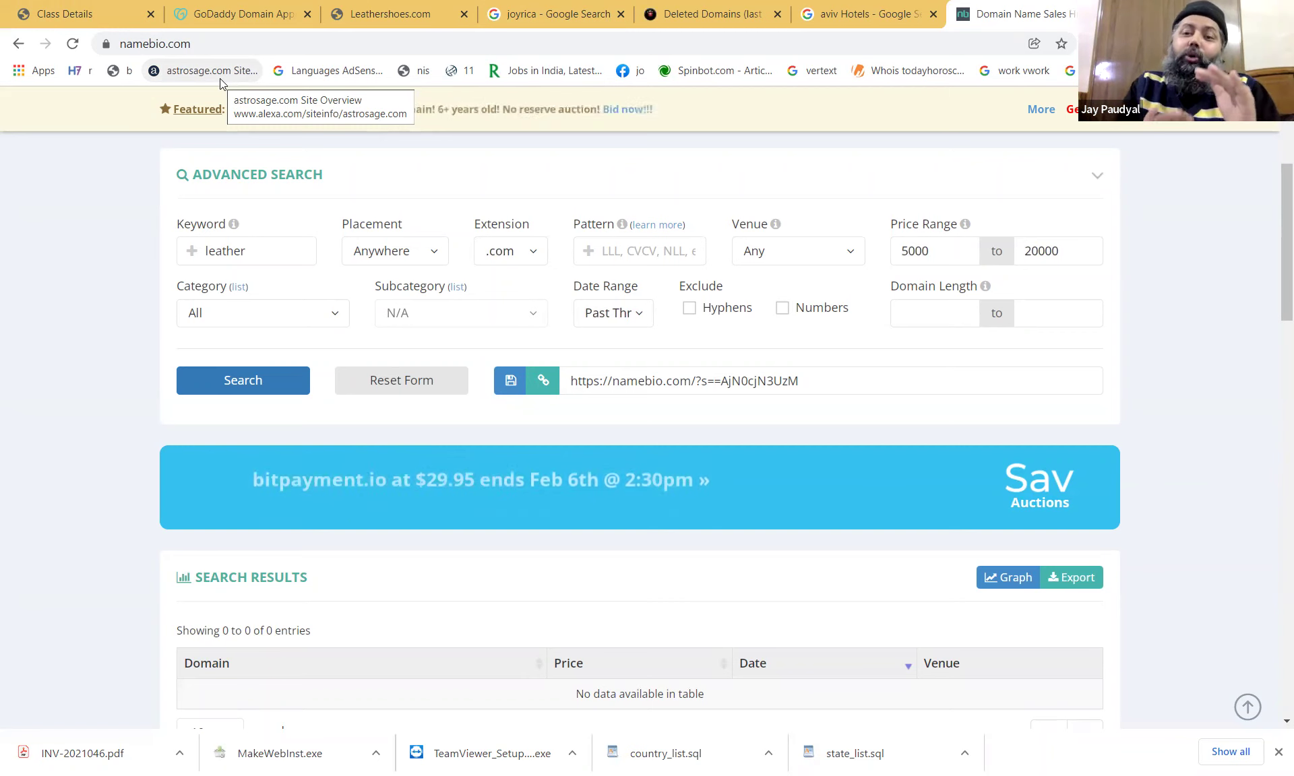
Open afternic.com in place of NameBio and sign in to the account with the saved credentials.
left_click(214, 45)
type("after")
key("Return")
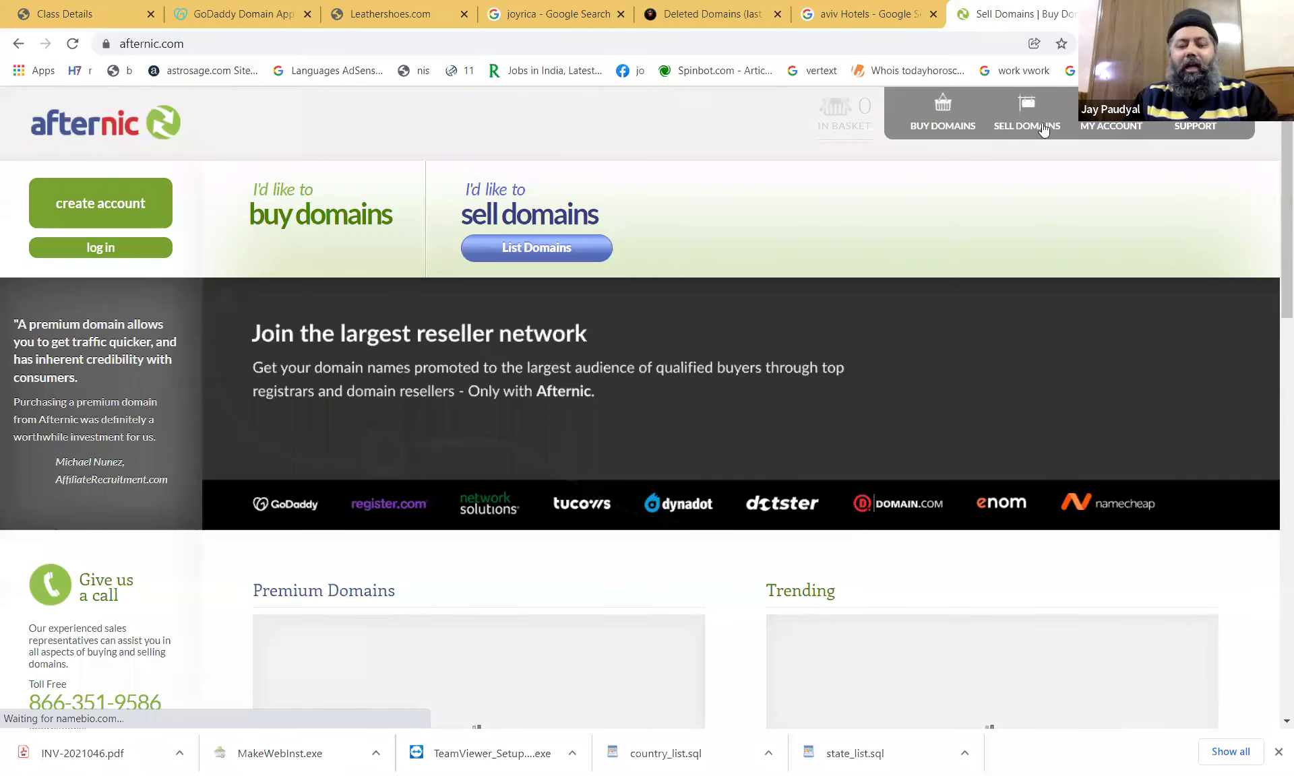
mouse_move(1038, 130)
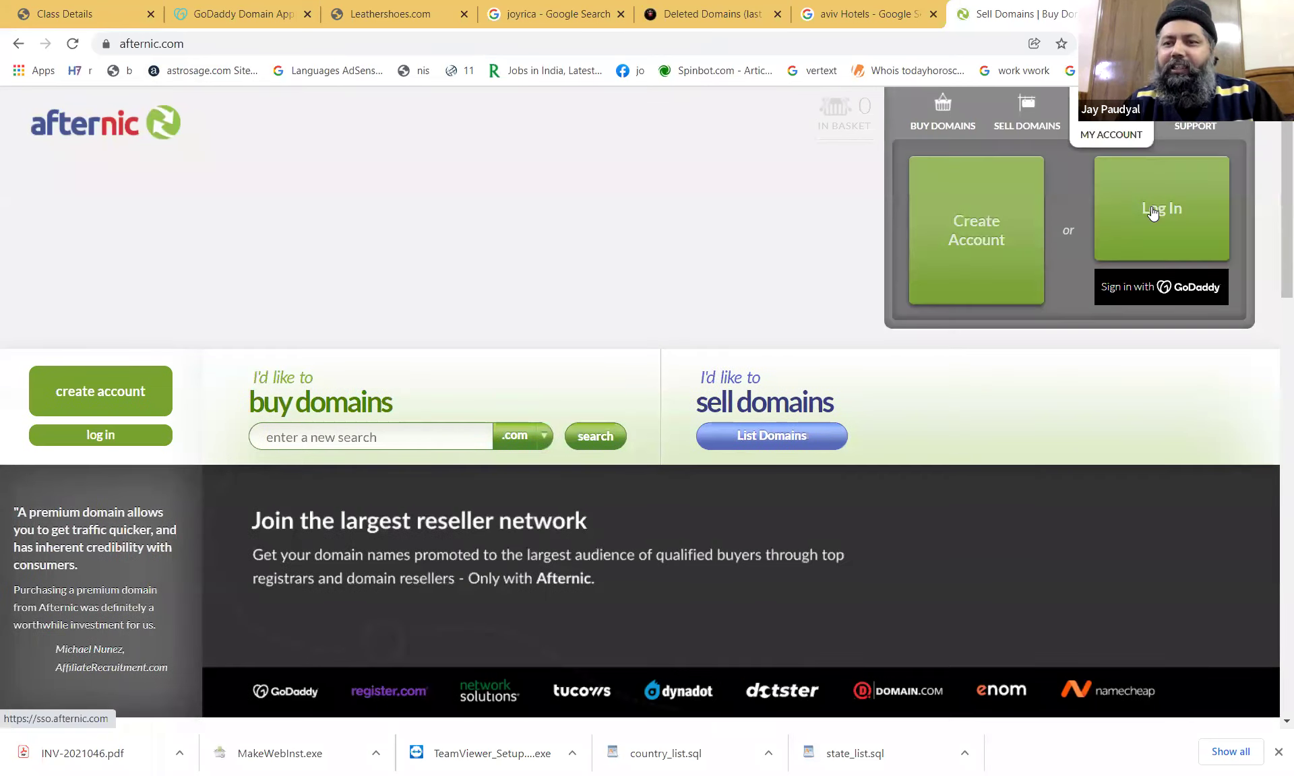
mouse_move(1112, 134)
left_click(1152, 207)
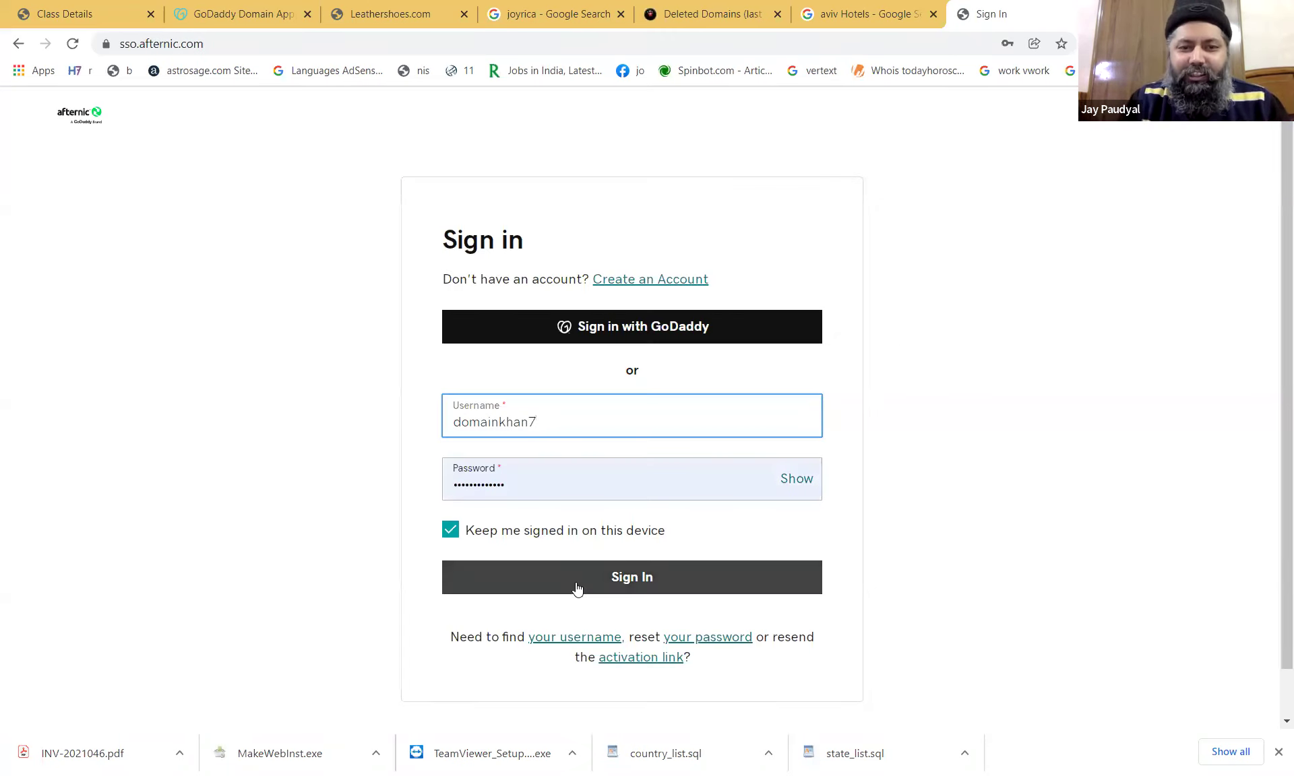
left_click(576, 582)
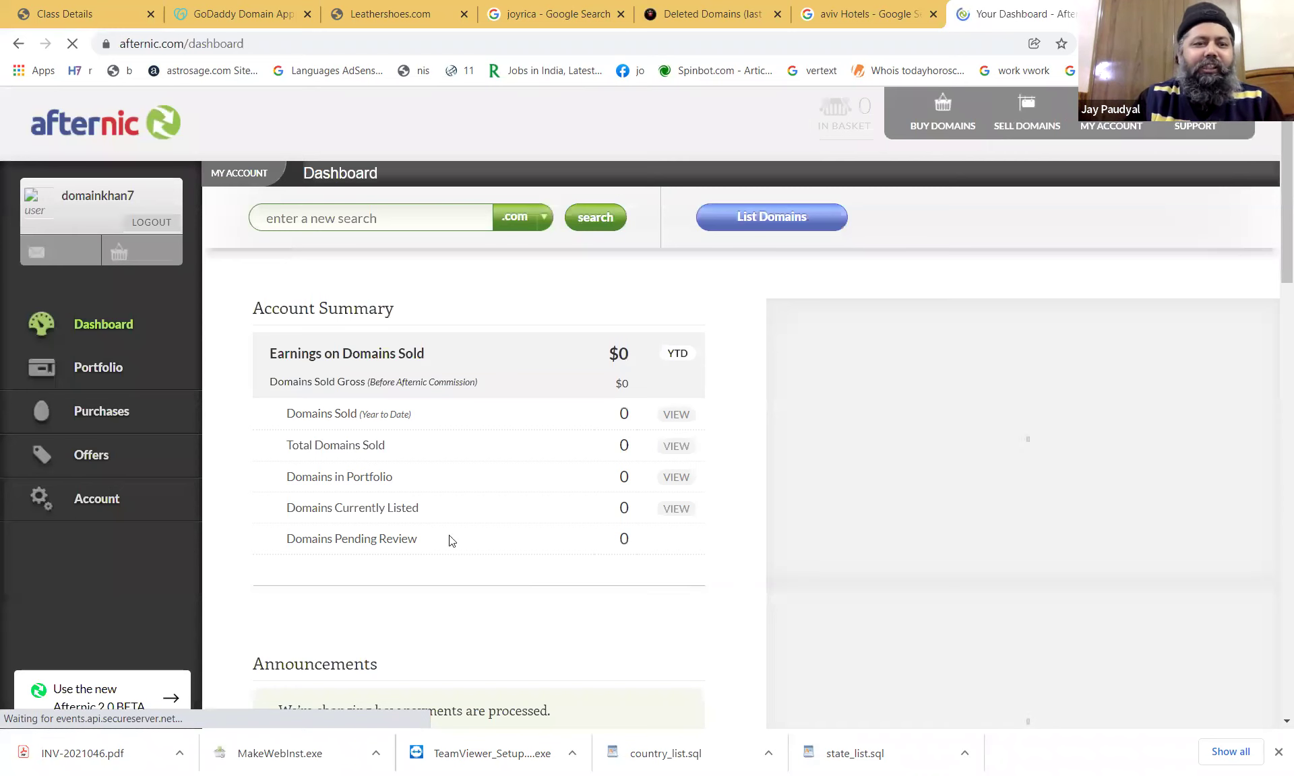
Open the list of all domains in the Afternic portfolio and look through their statuses and prices.
left_click(103, 376)
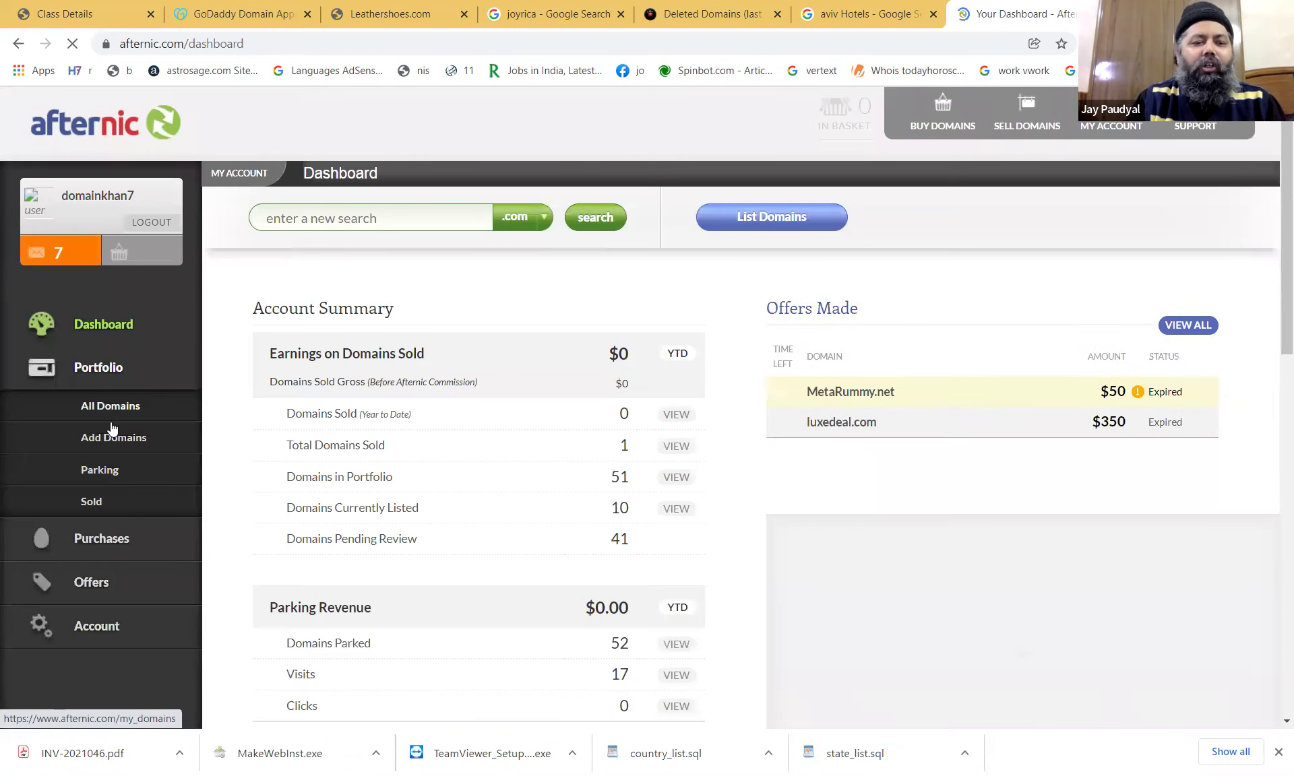
left_click(125, 397)
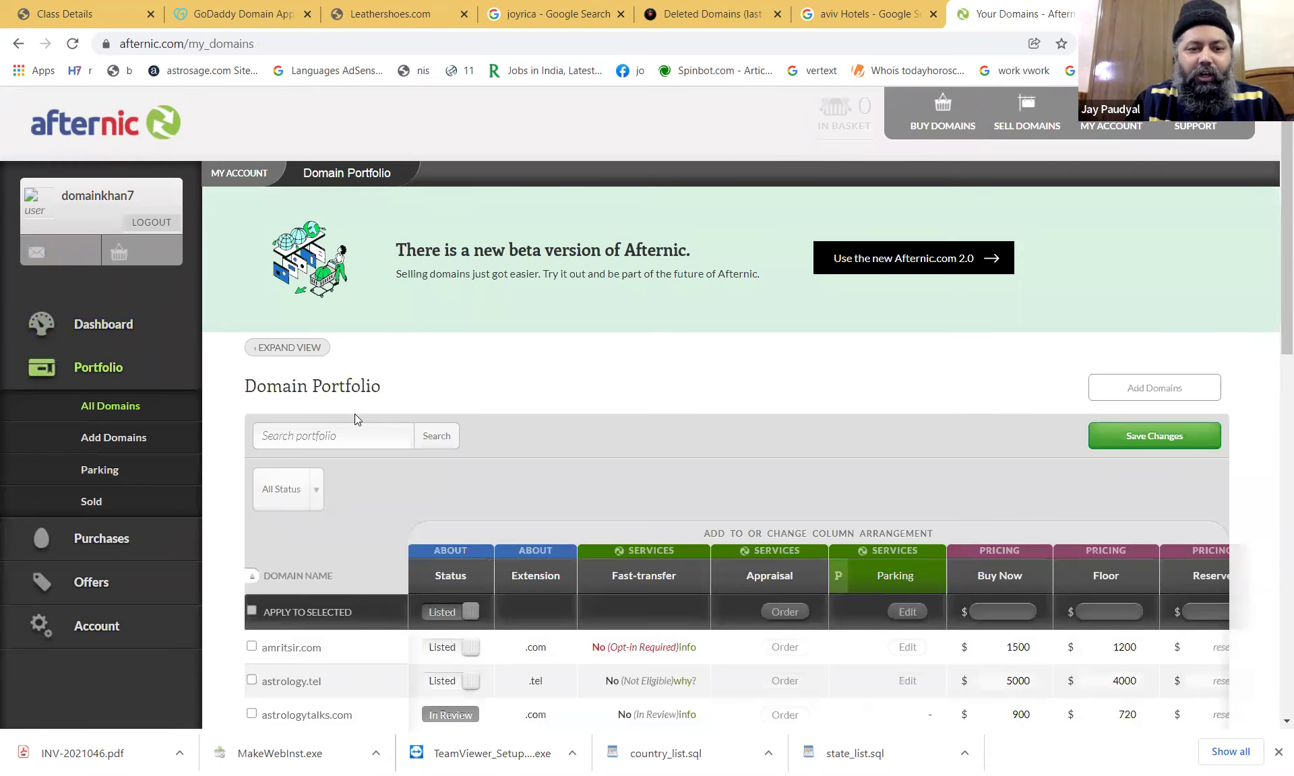
scroll(337, 474, "down", 3)
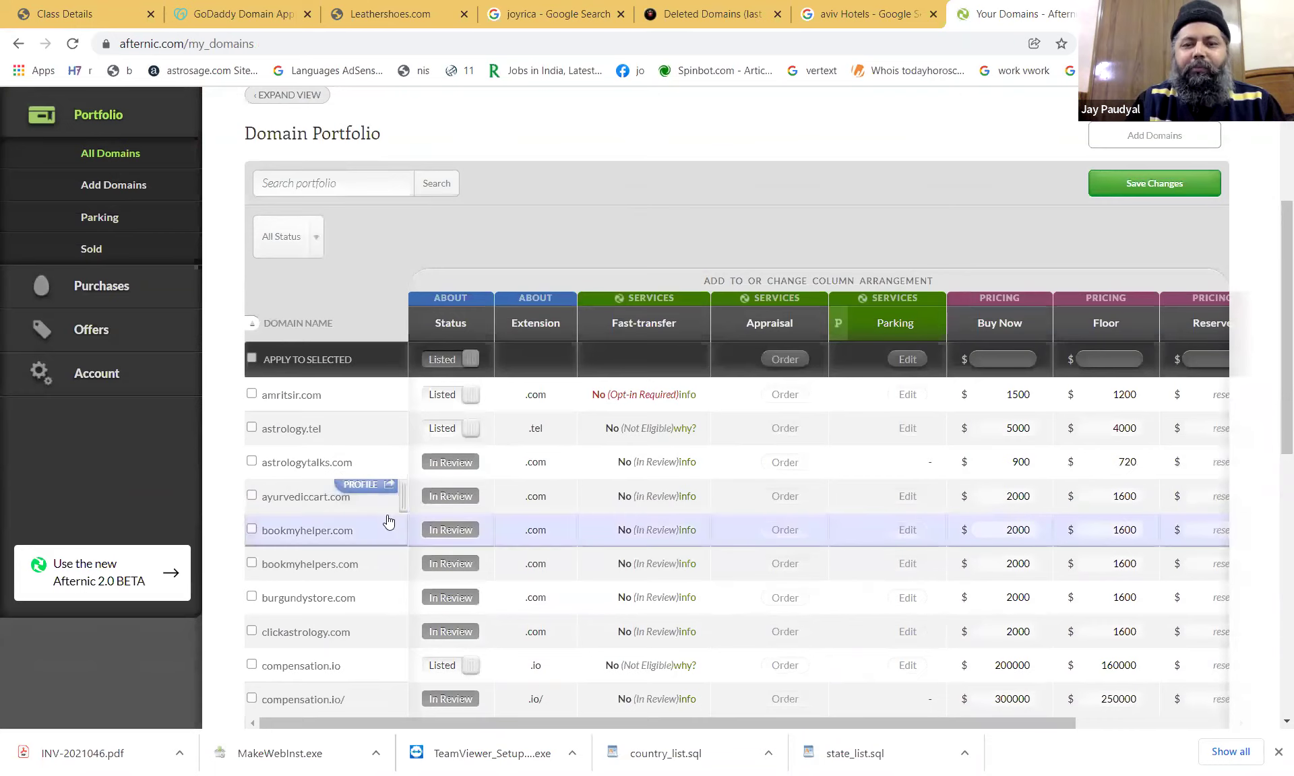
scroll(388, 520, "down", 7)
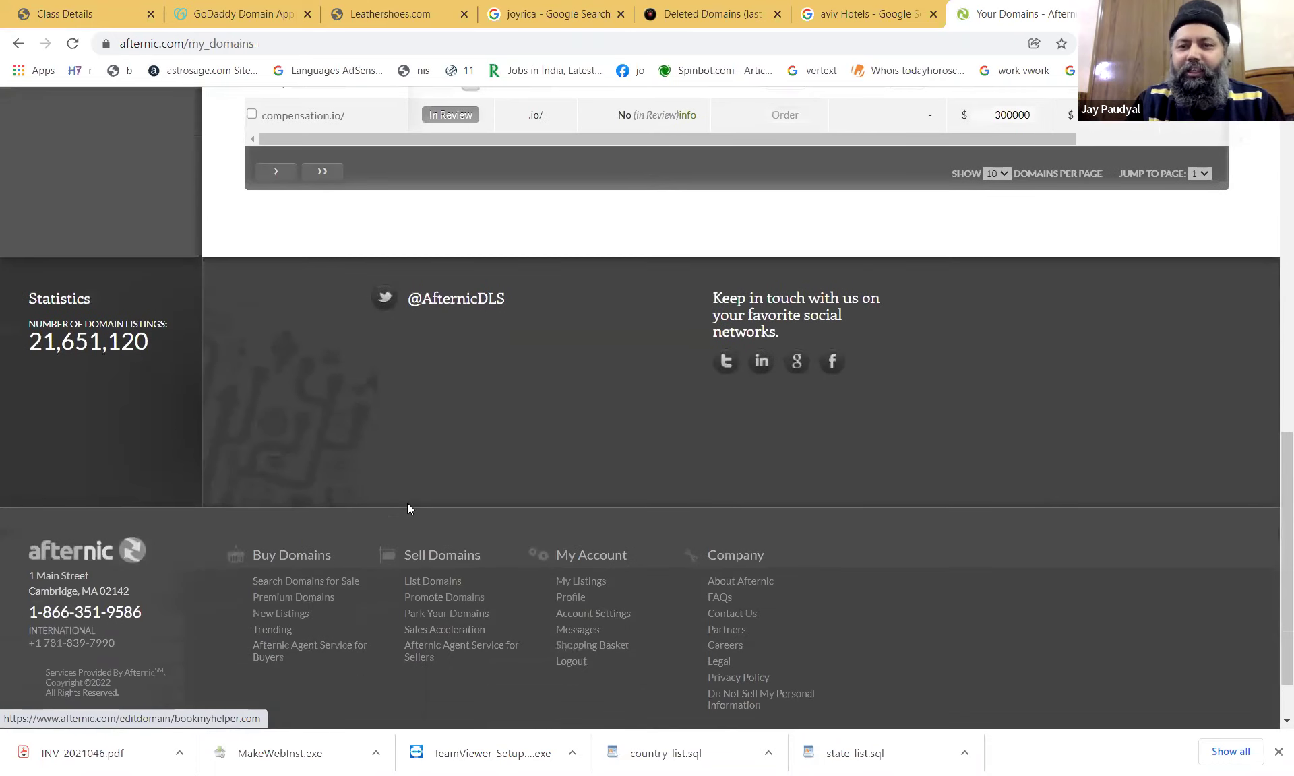
scroll(372, 448, "up", 3)
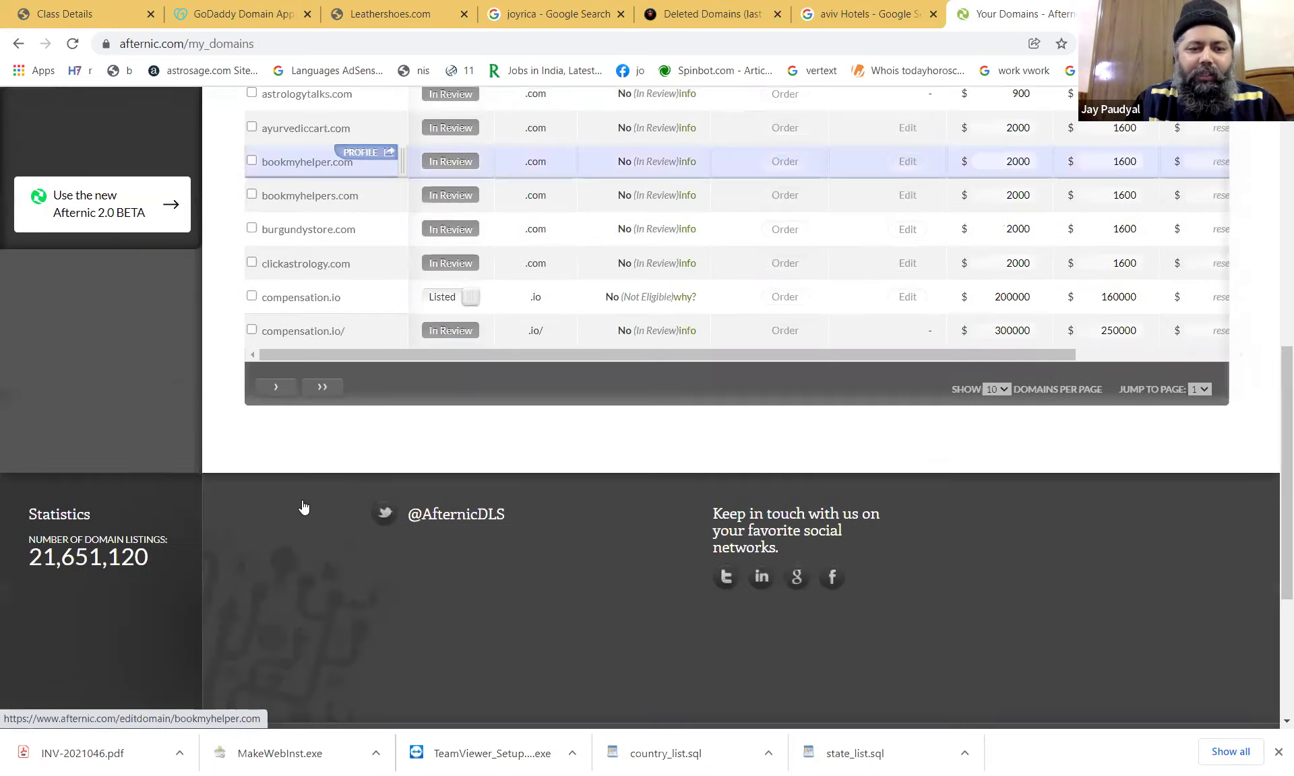
scroll(304, 507, "up", 2)
scroll(735, 352, "up", 3)
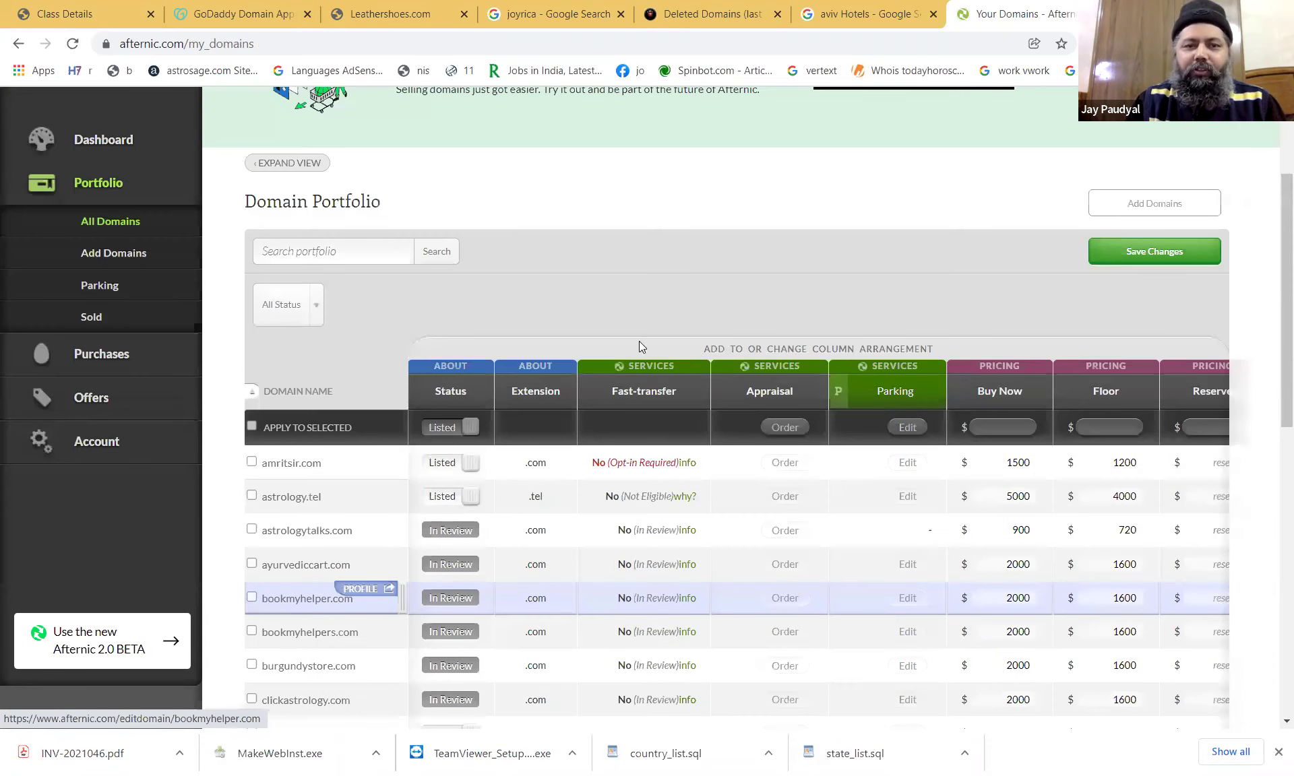
scroll(842, 276, "up", 2)
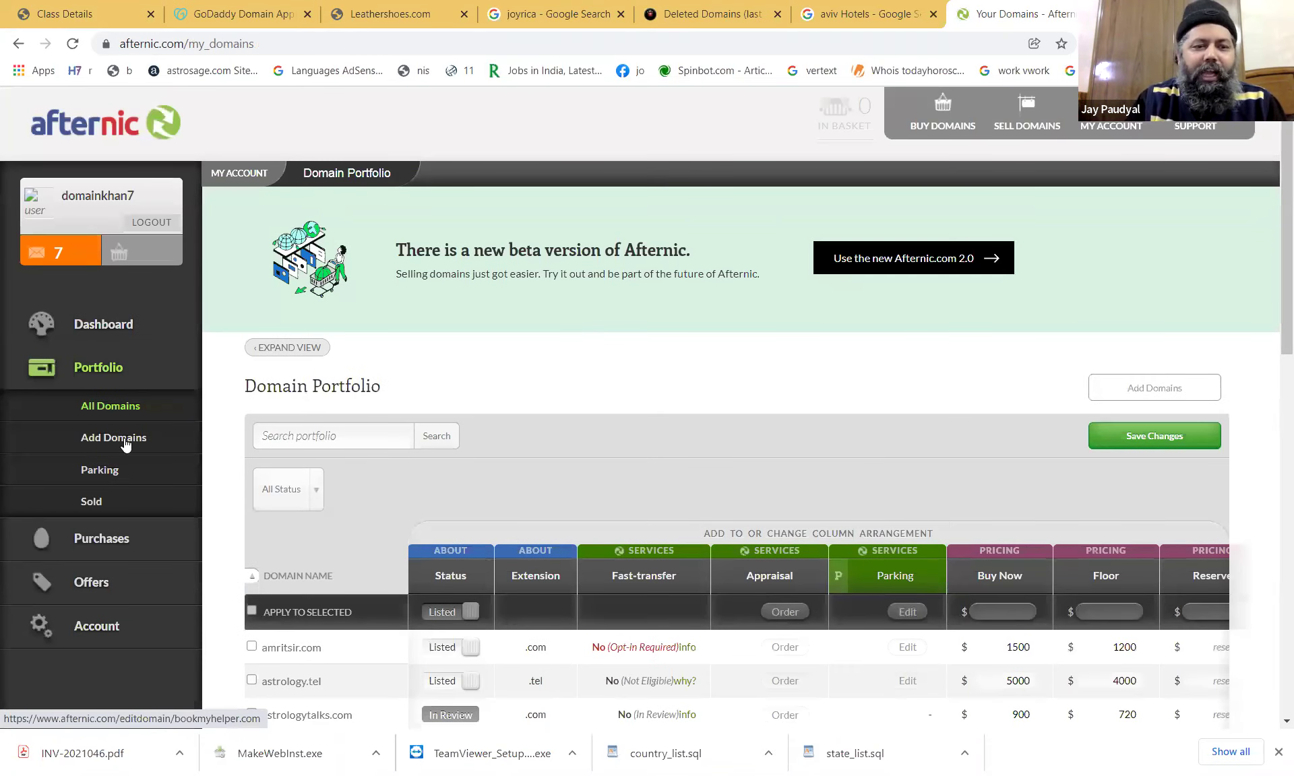
Start adding domains to the portfolio and enter jay.com and abc.com as the domain names.
left_click(125, 438)
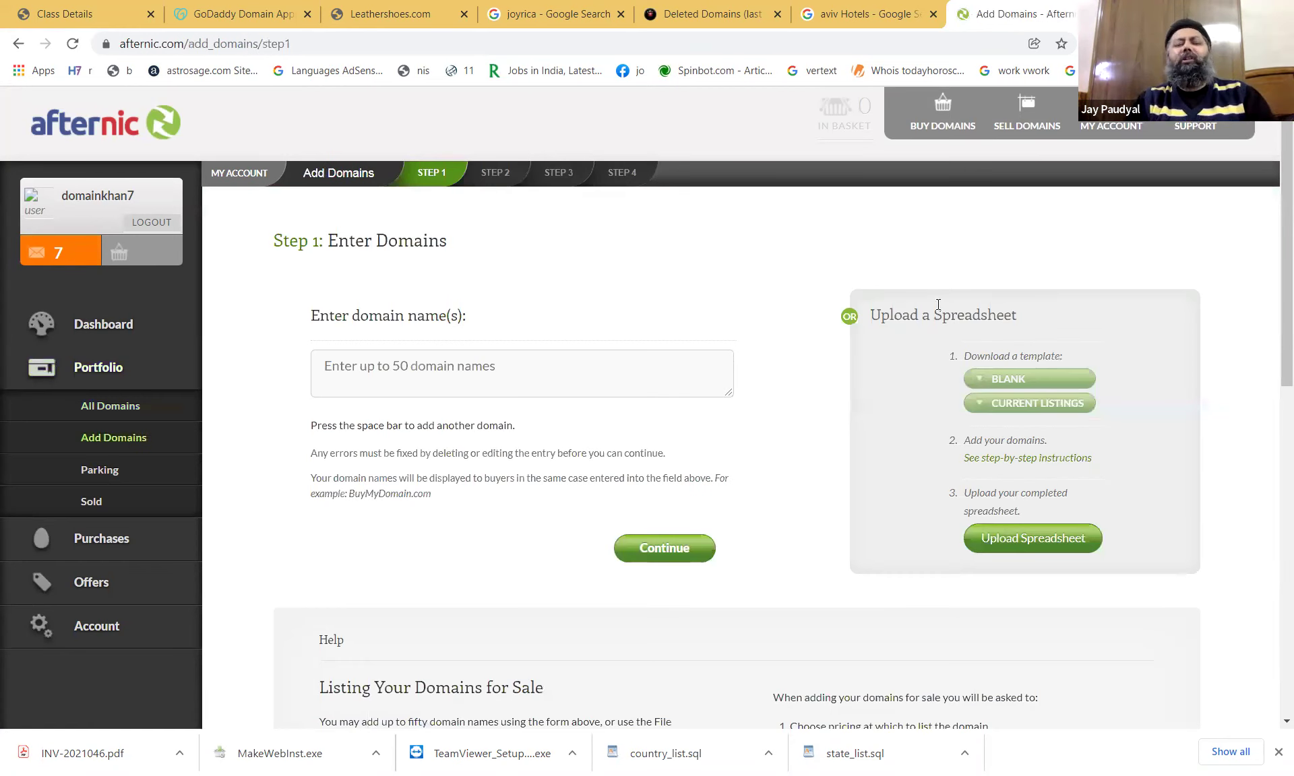
type("jay")
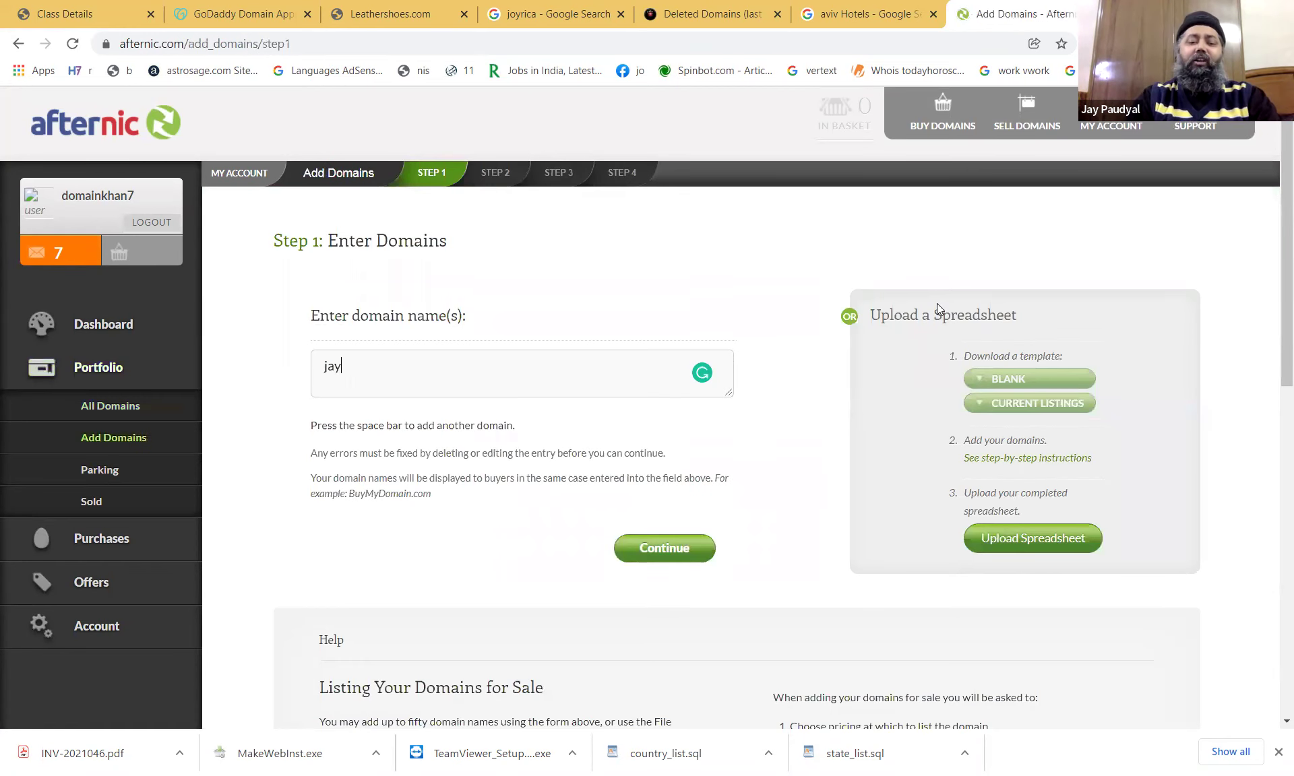
type(".com abc.")
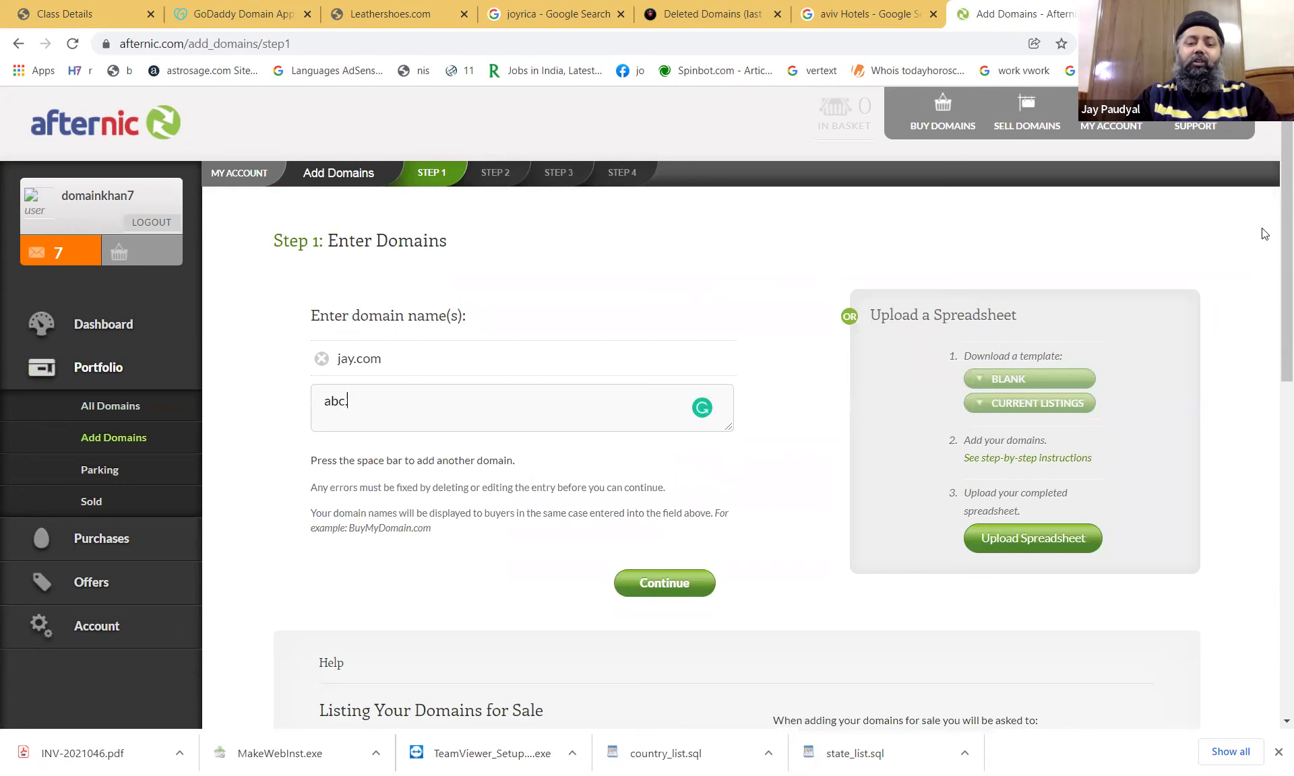
type("com")
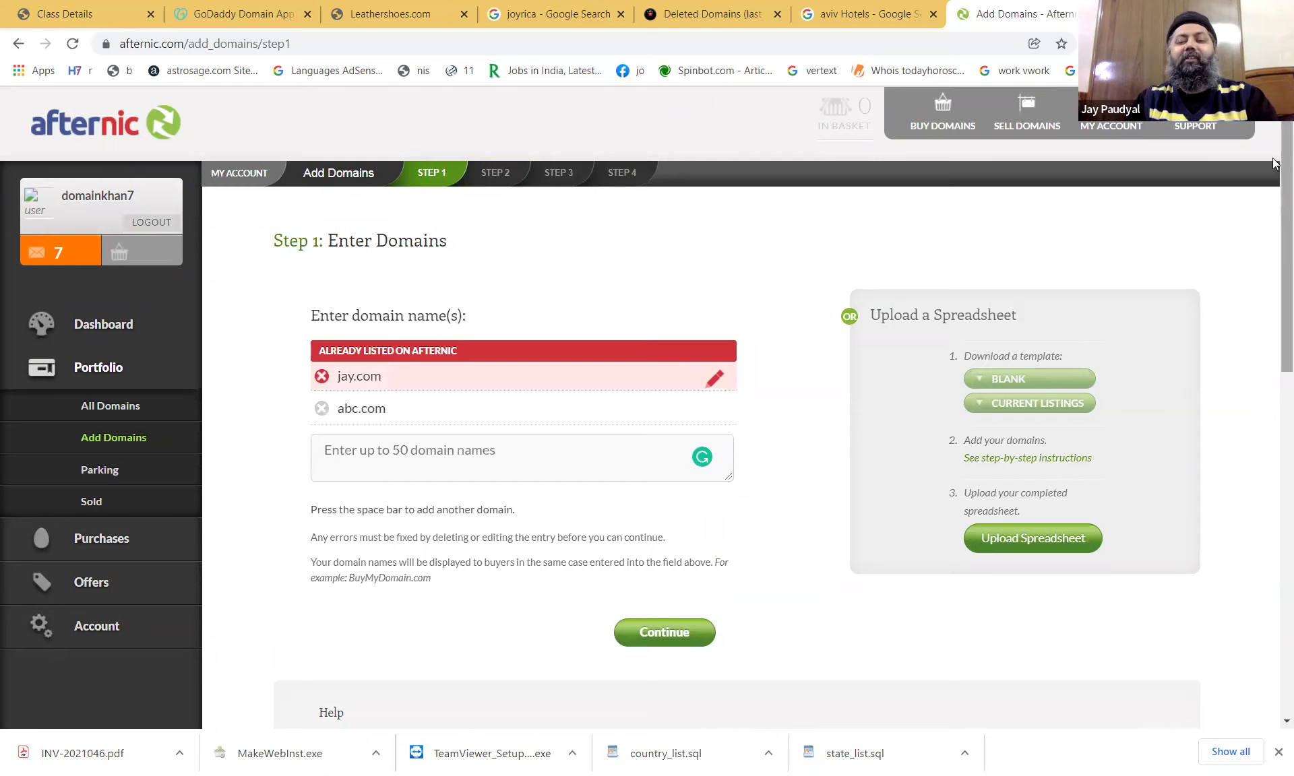
Replace the already listed jay.com with aarahhadhasjdas.com in the entered domains and continue to the pricing stage.
left_click(321, 376)
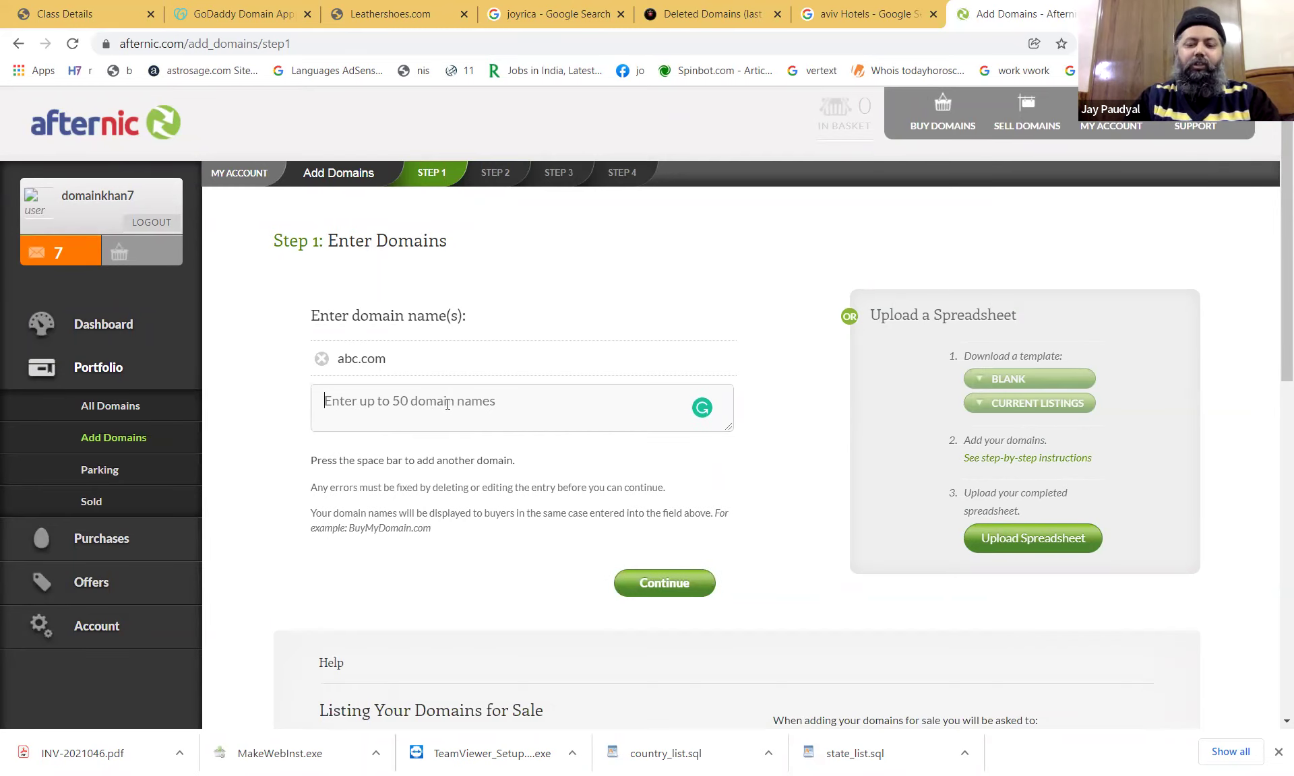
type("aarah")
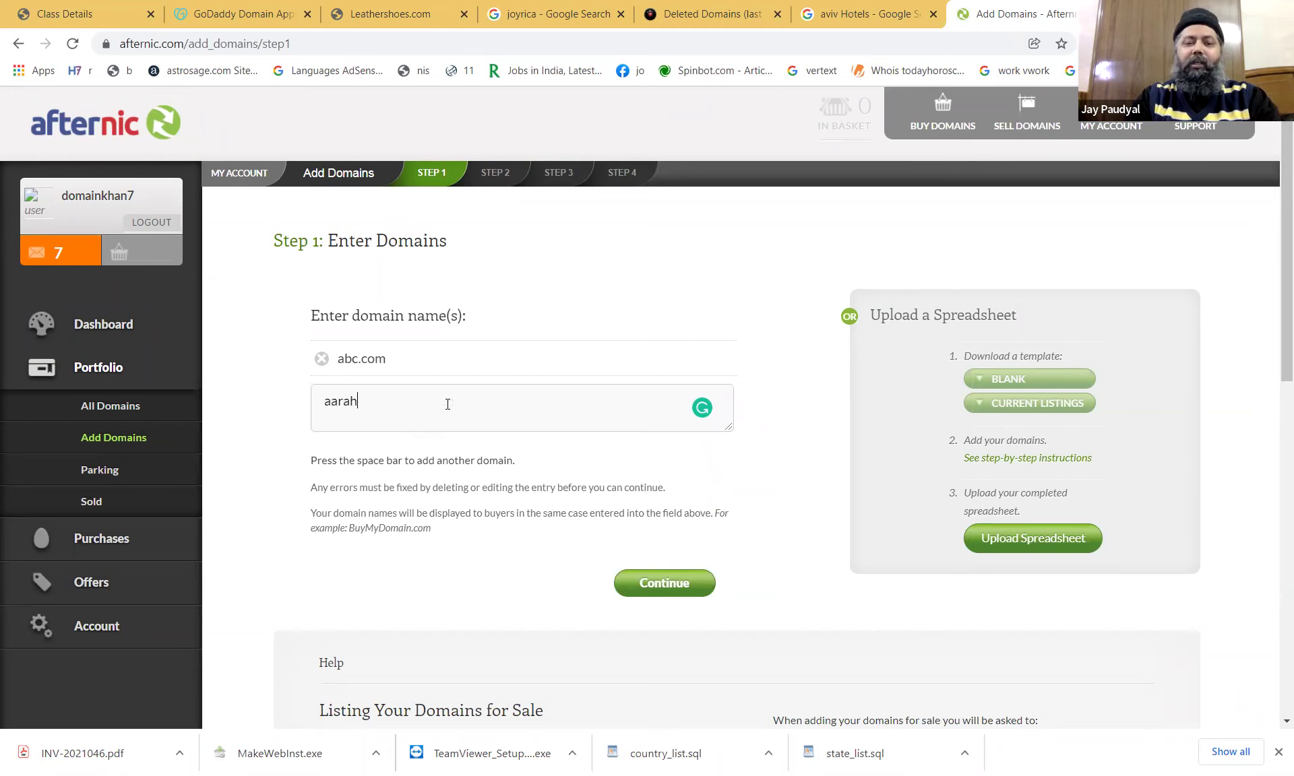
type("hadhasjdas.com")
key("space")
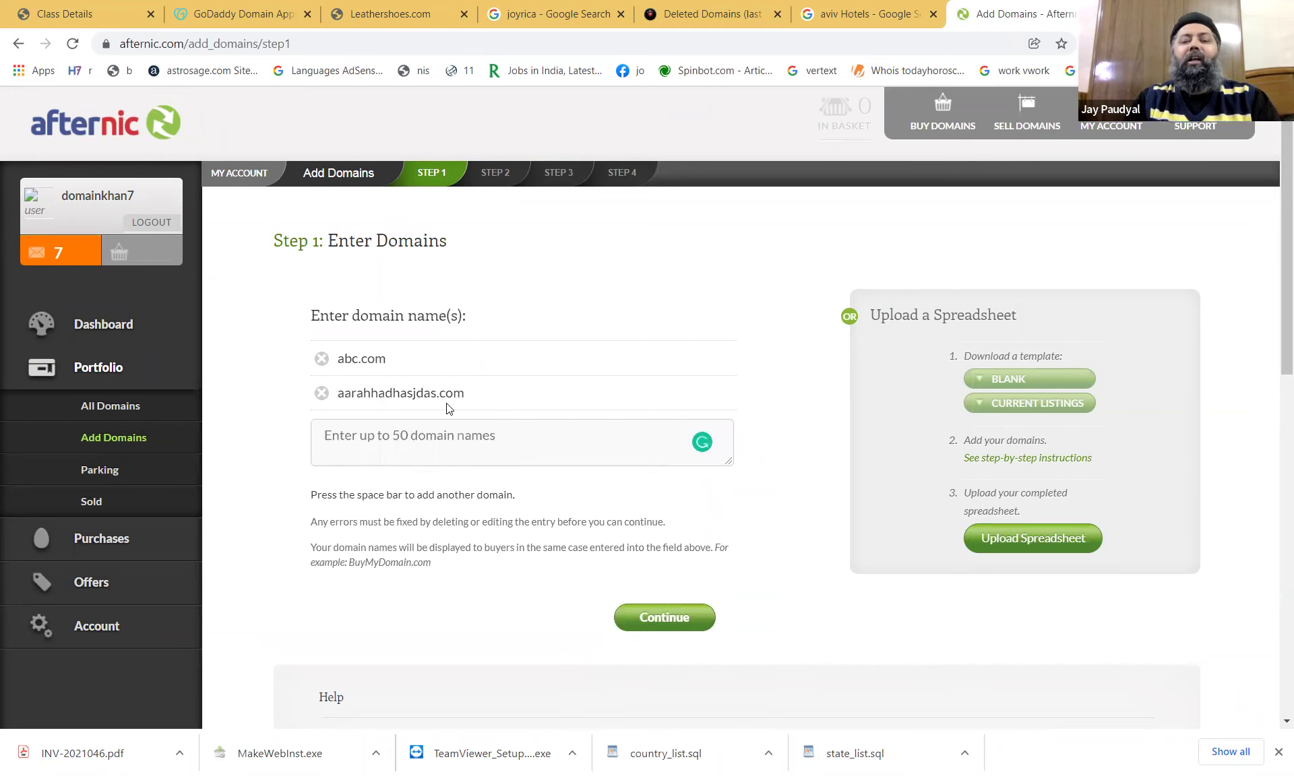
left_click(644, 628)
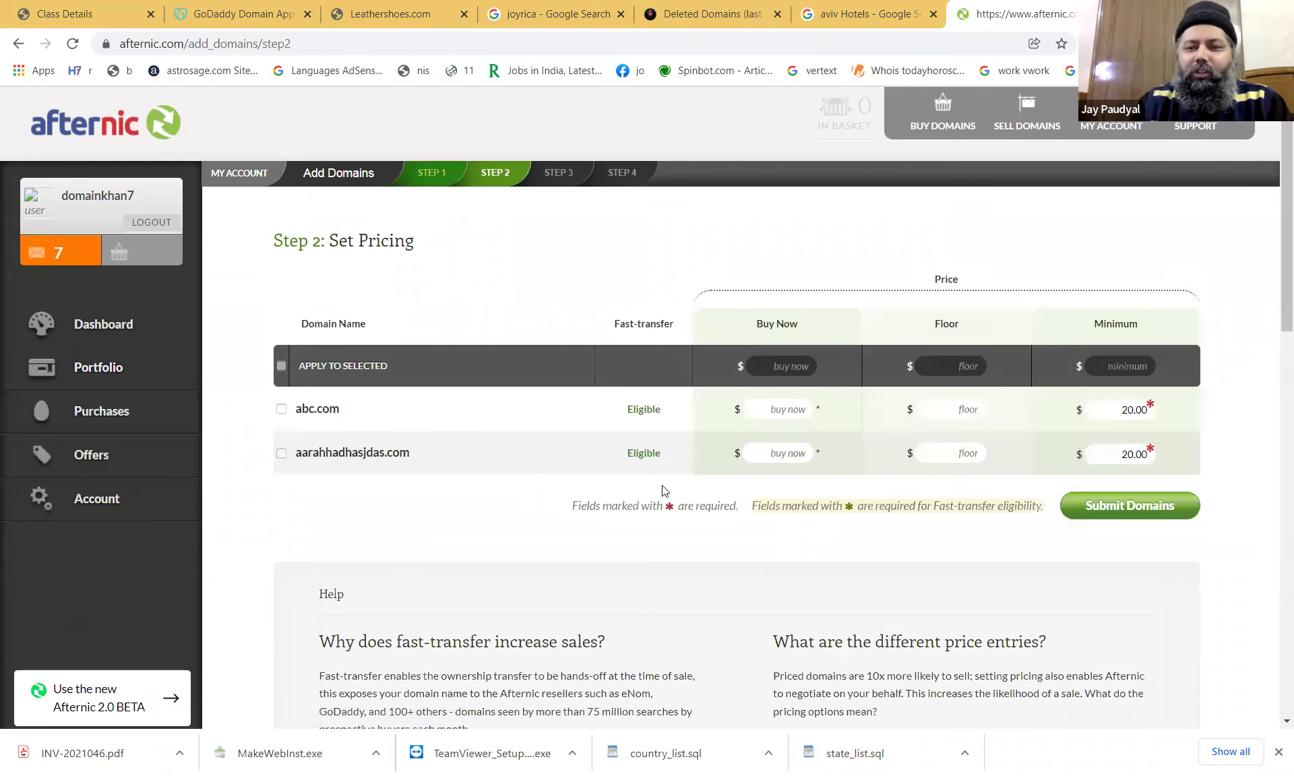
Enter bulk prices for the selected domains: Buy Now 500, Floor 250 and Minimum 100 dollars.
left_click(786, 365)
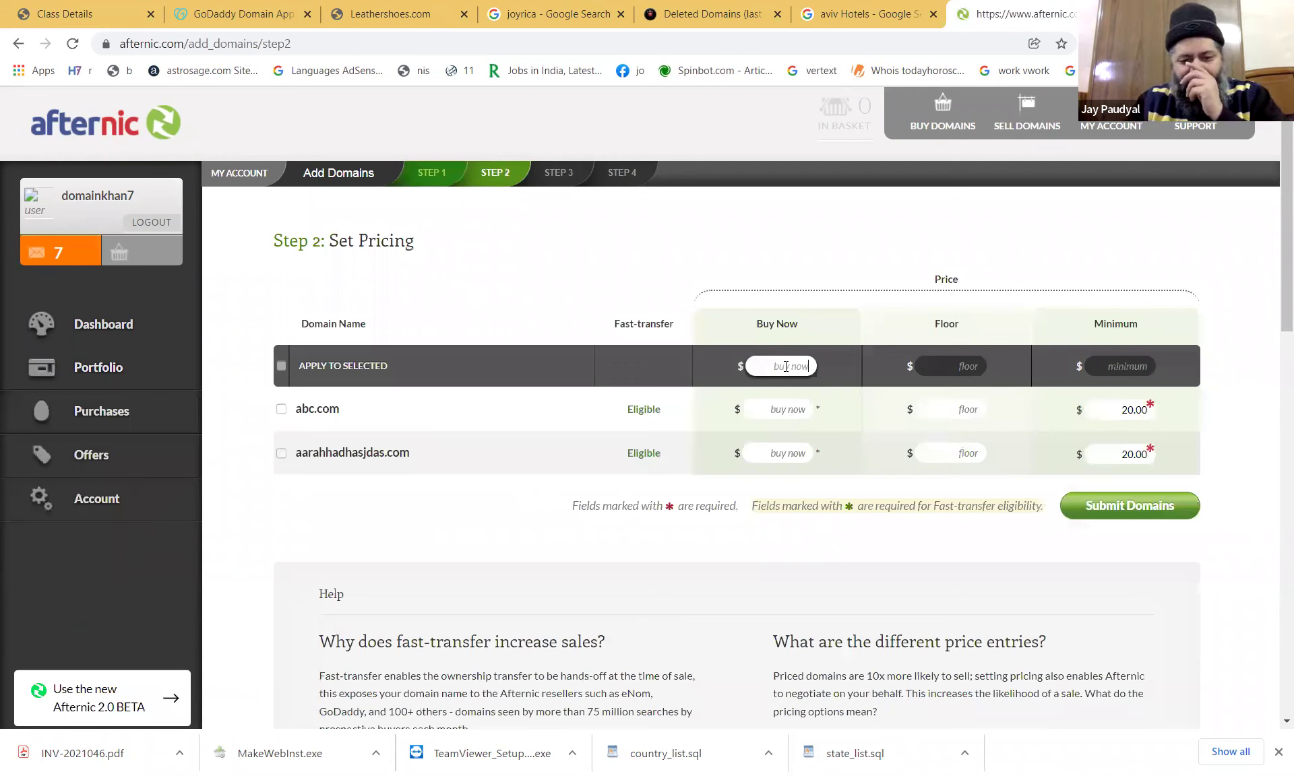
type("500")
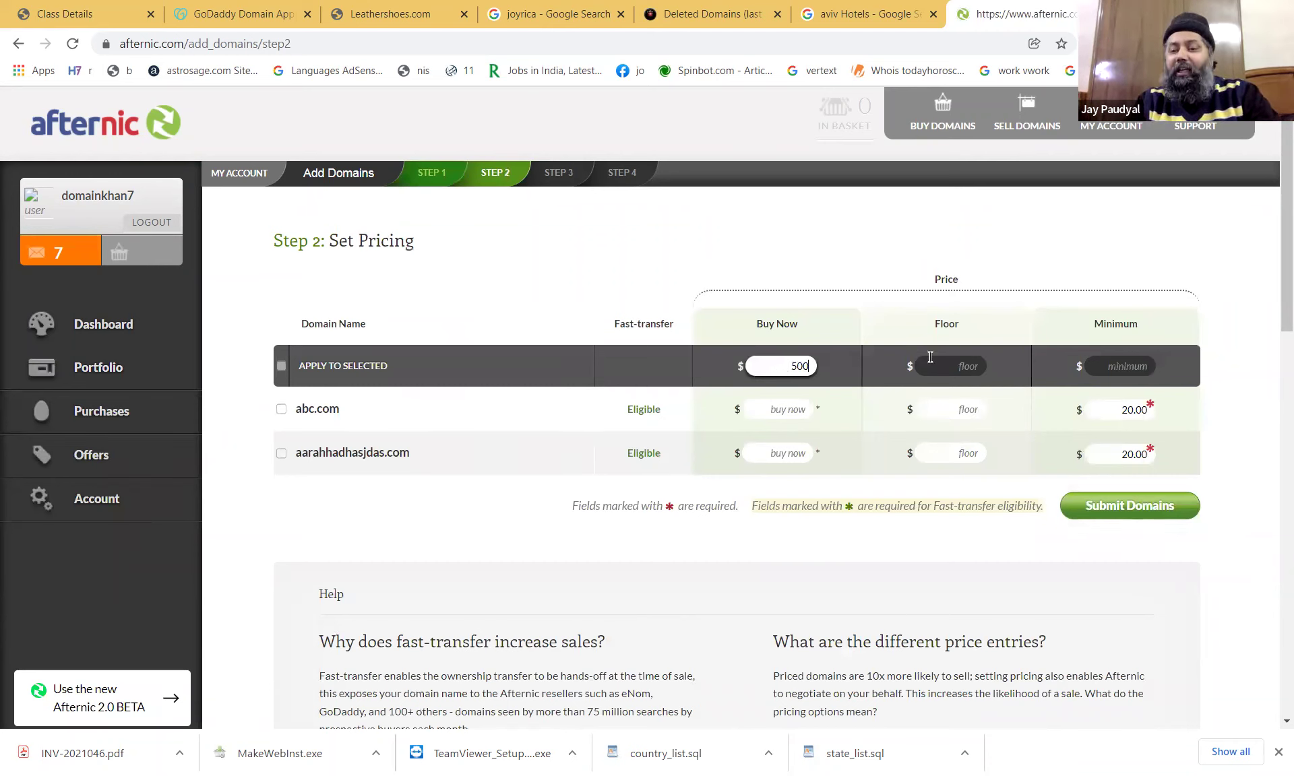
left_click(1124, 367)
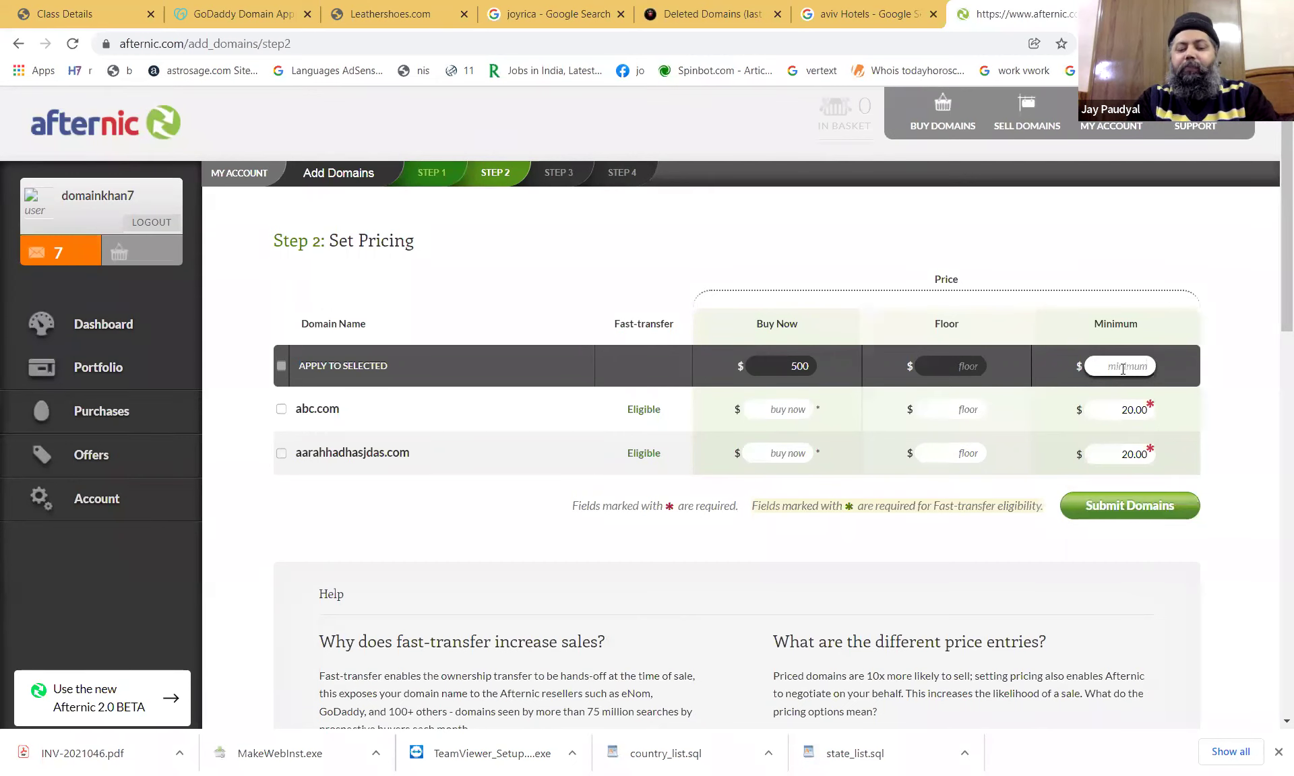
type("50")
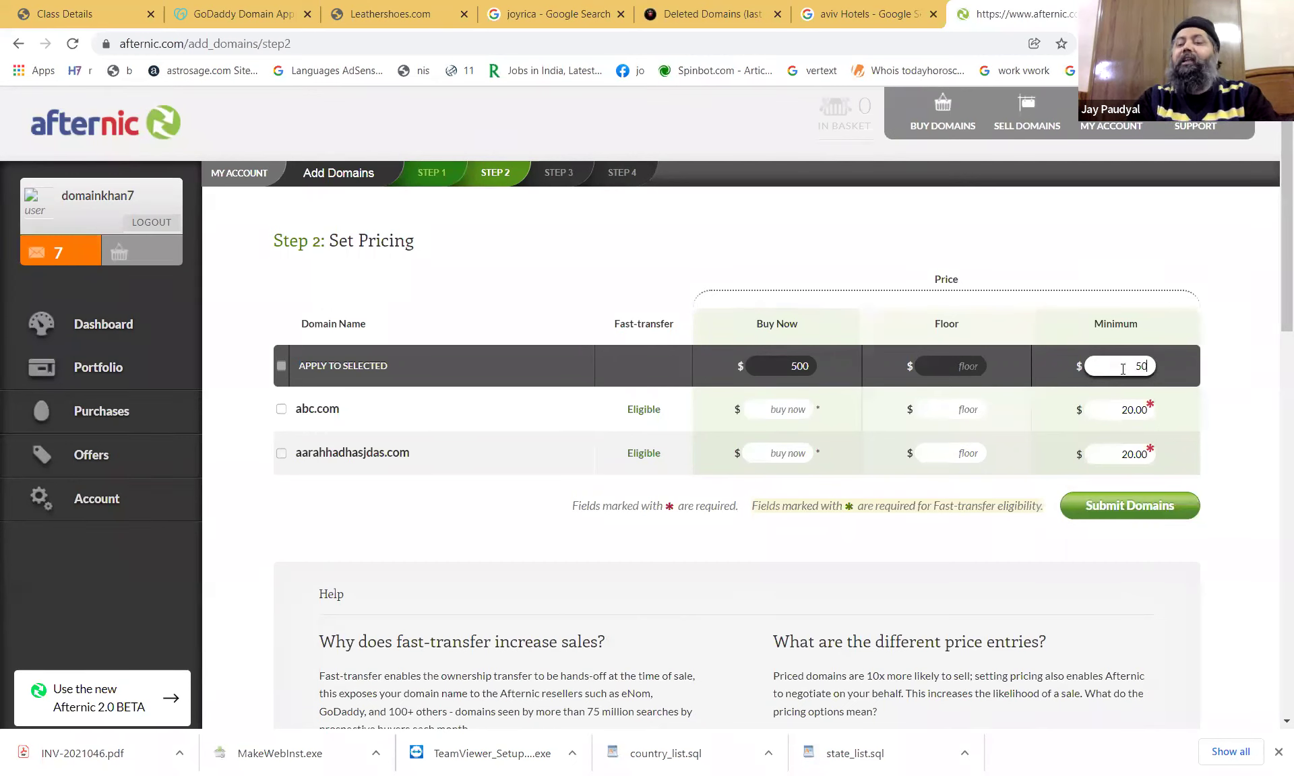
key("BackSpace")
key("BackSpace")
type("100")
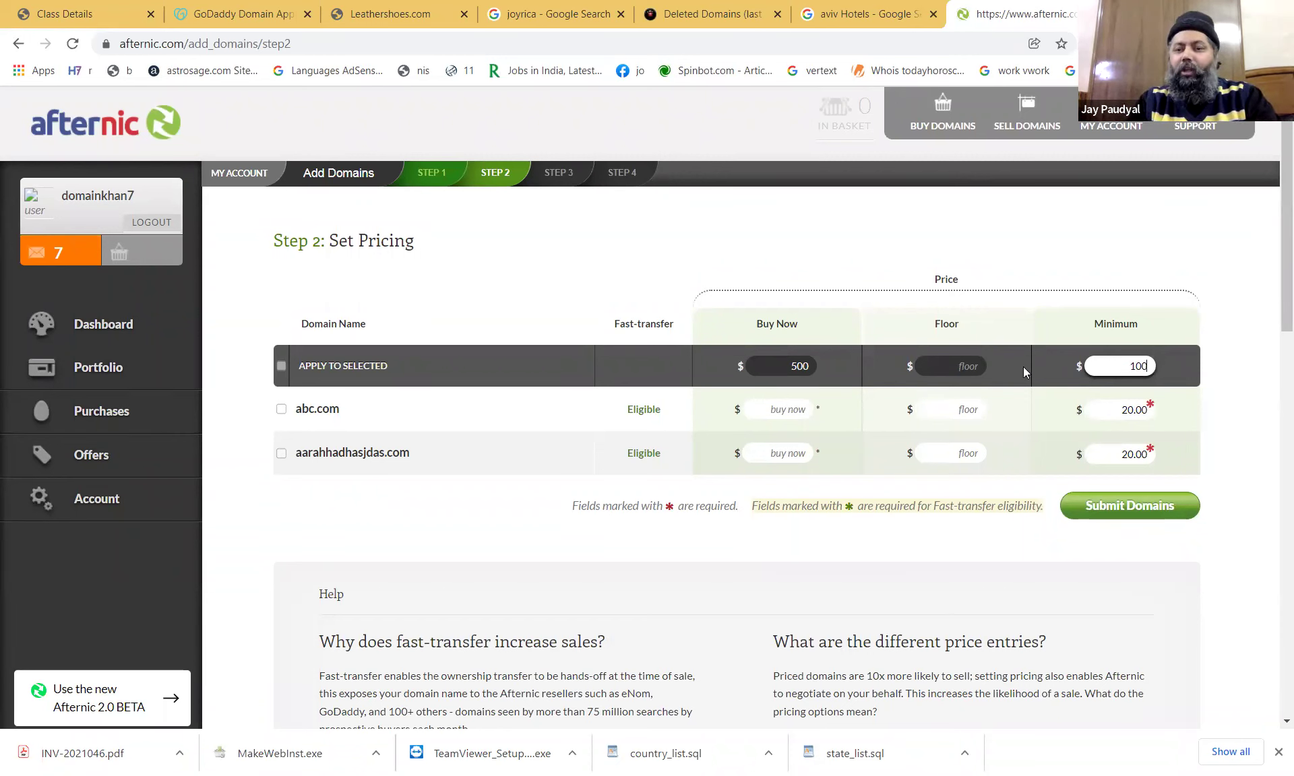
left_click(971, 366)
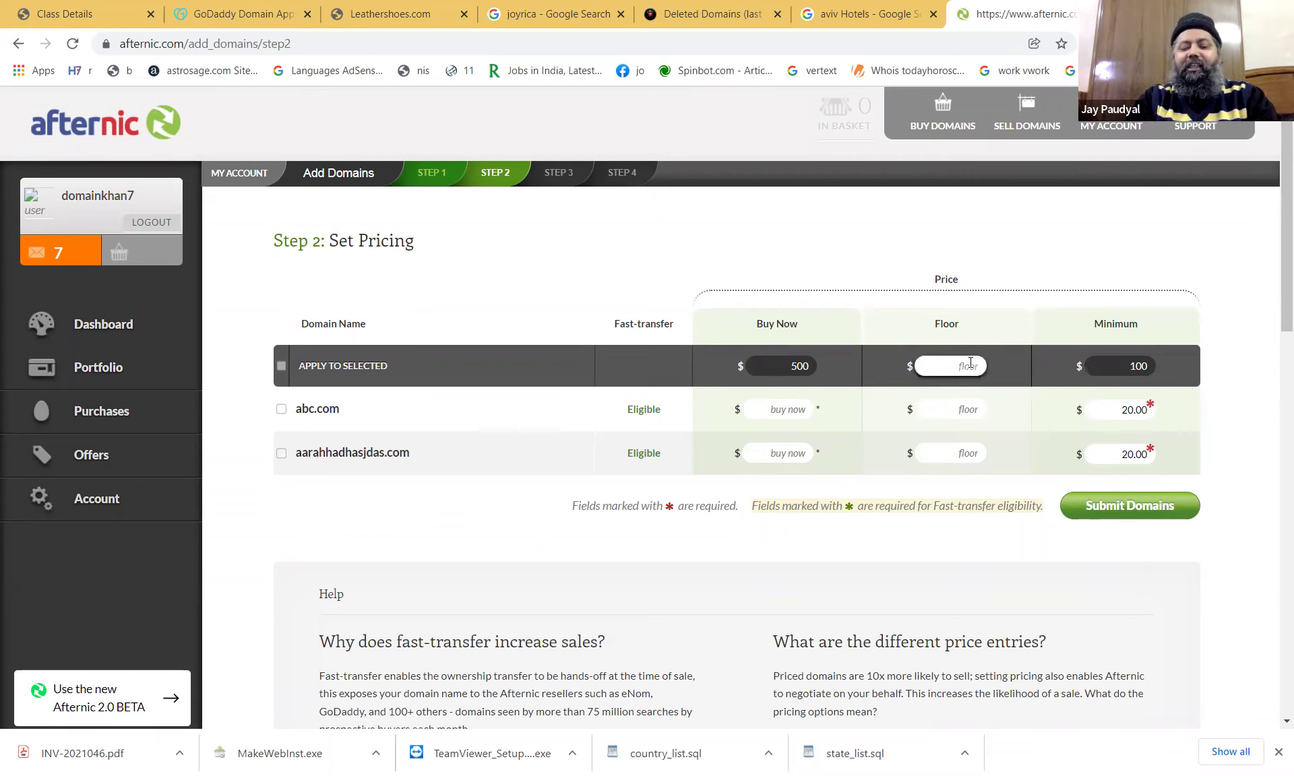
type("250")
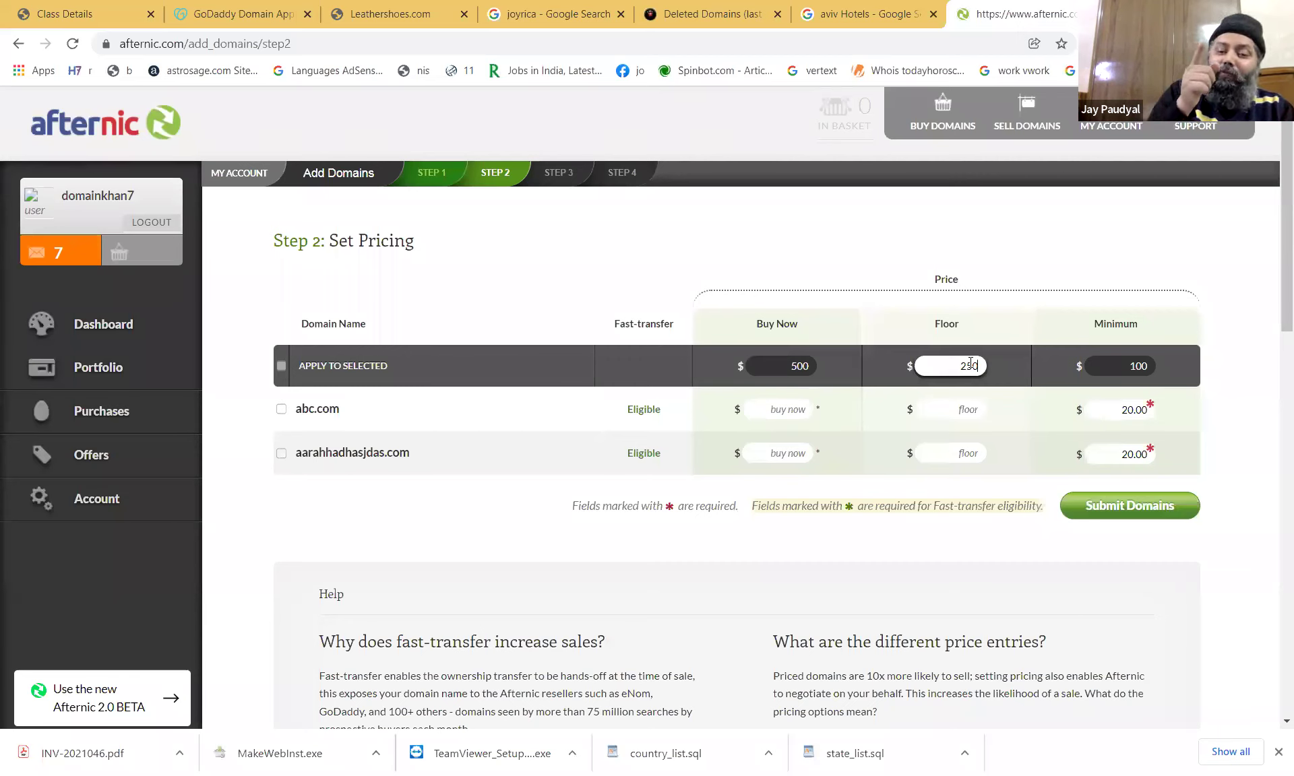
double_click(800, 365)
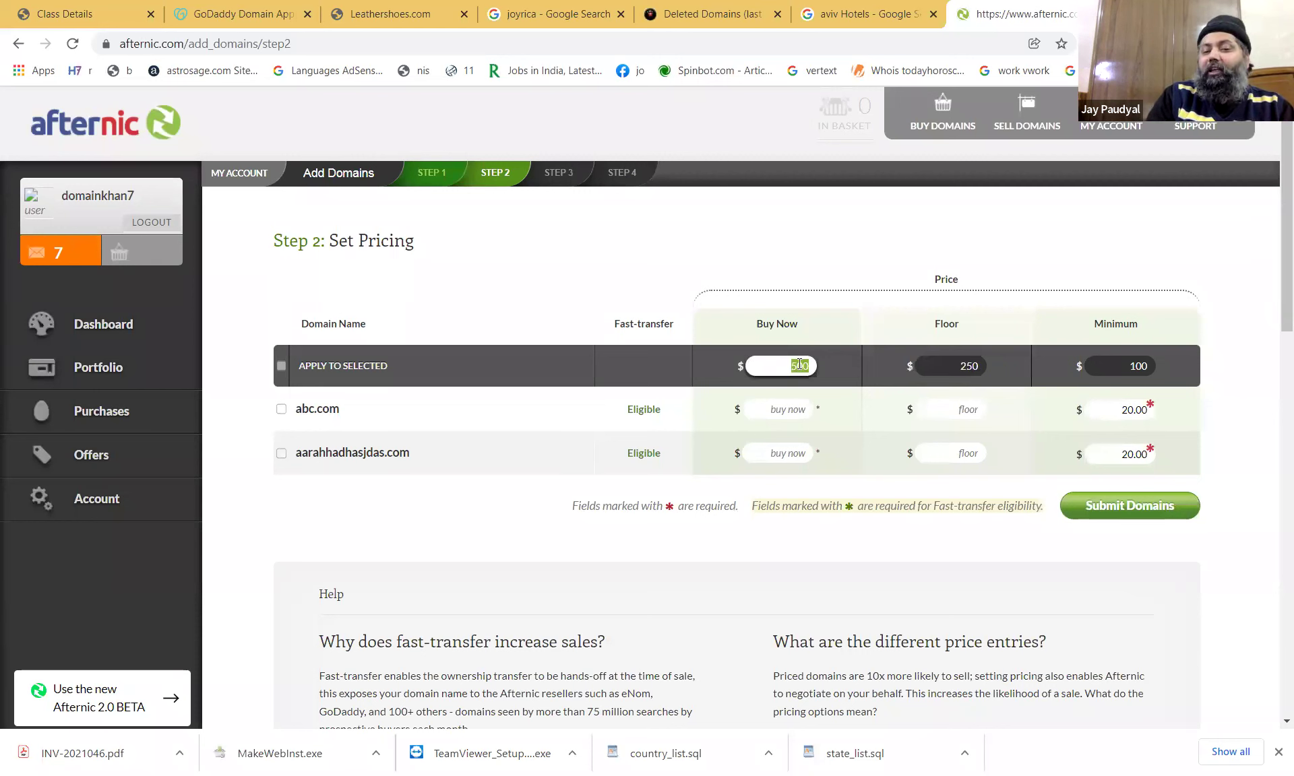
double_click(969, 367)
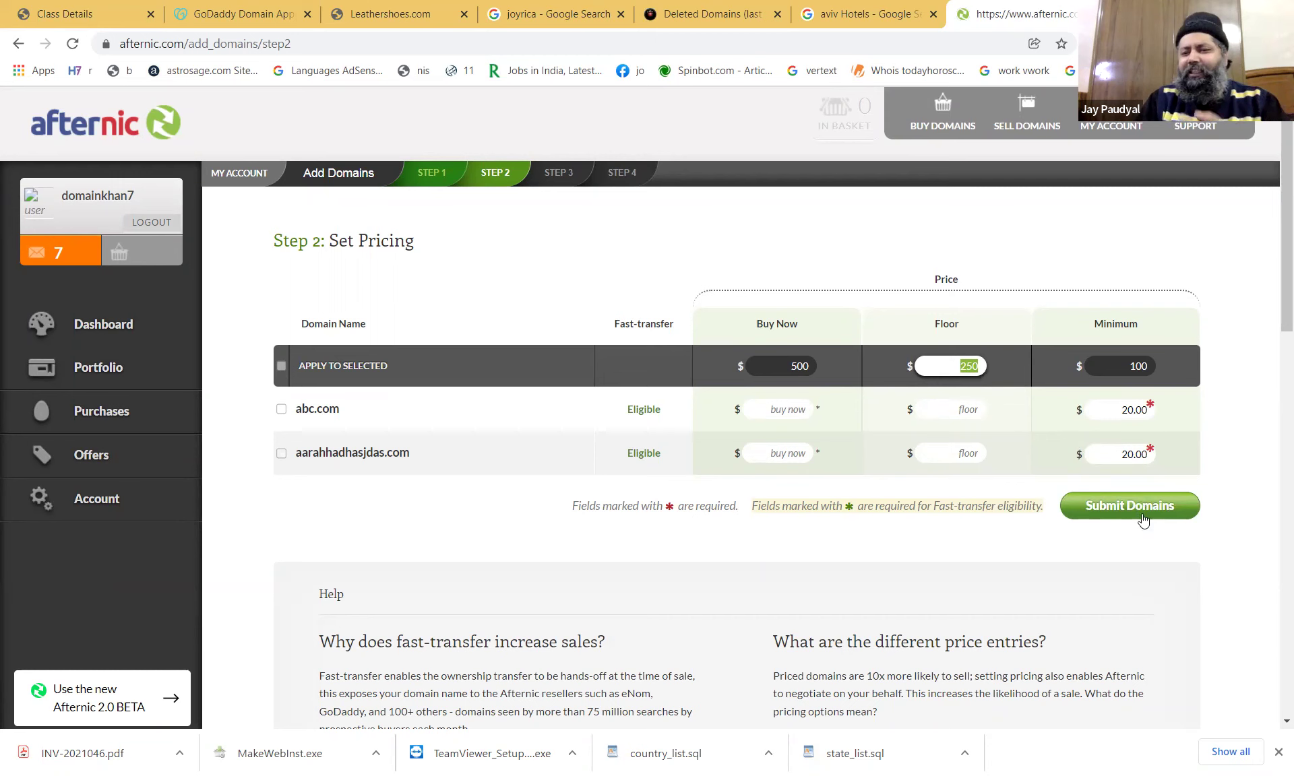
Leave the pricing form without submitting the domains and open the account's notification center.
left_click(100, 323)
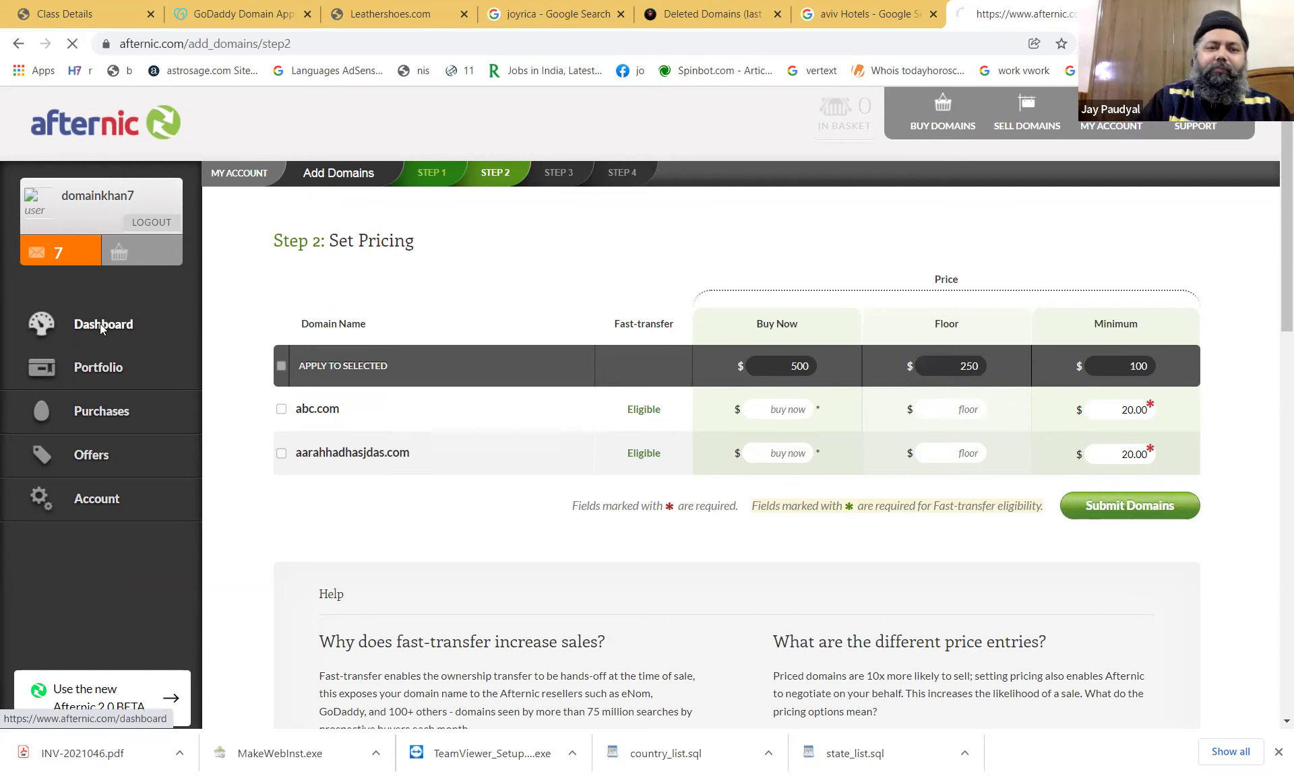
left_click(58, 252)
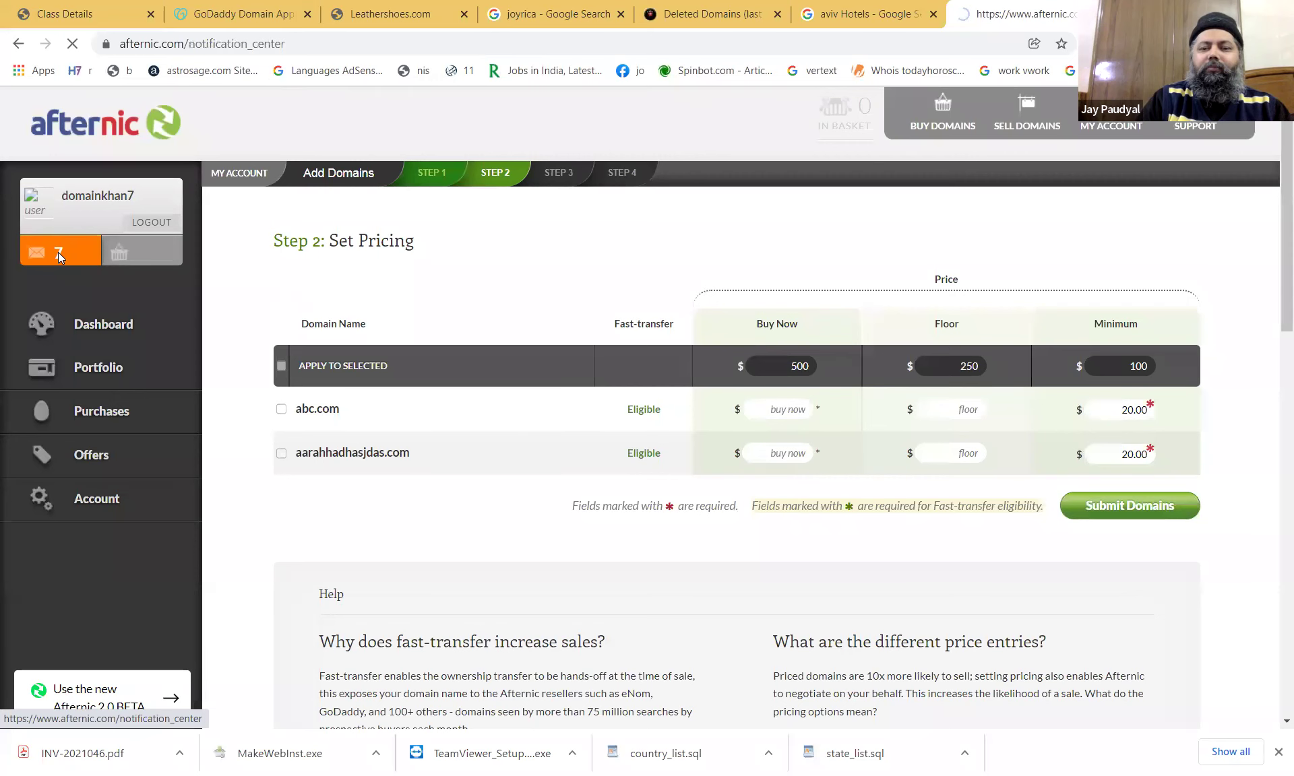